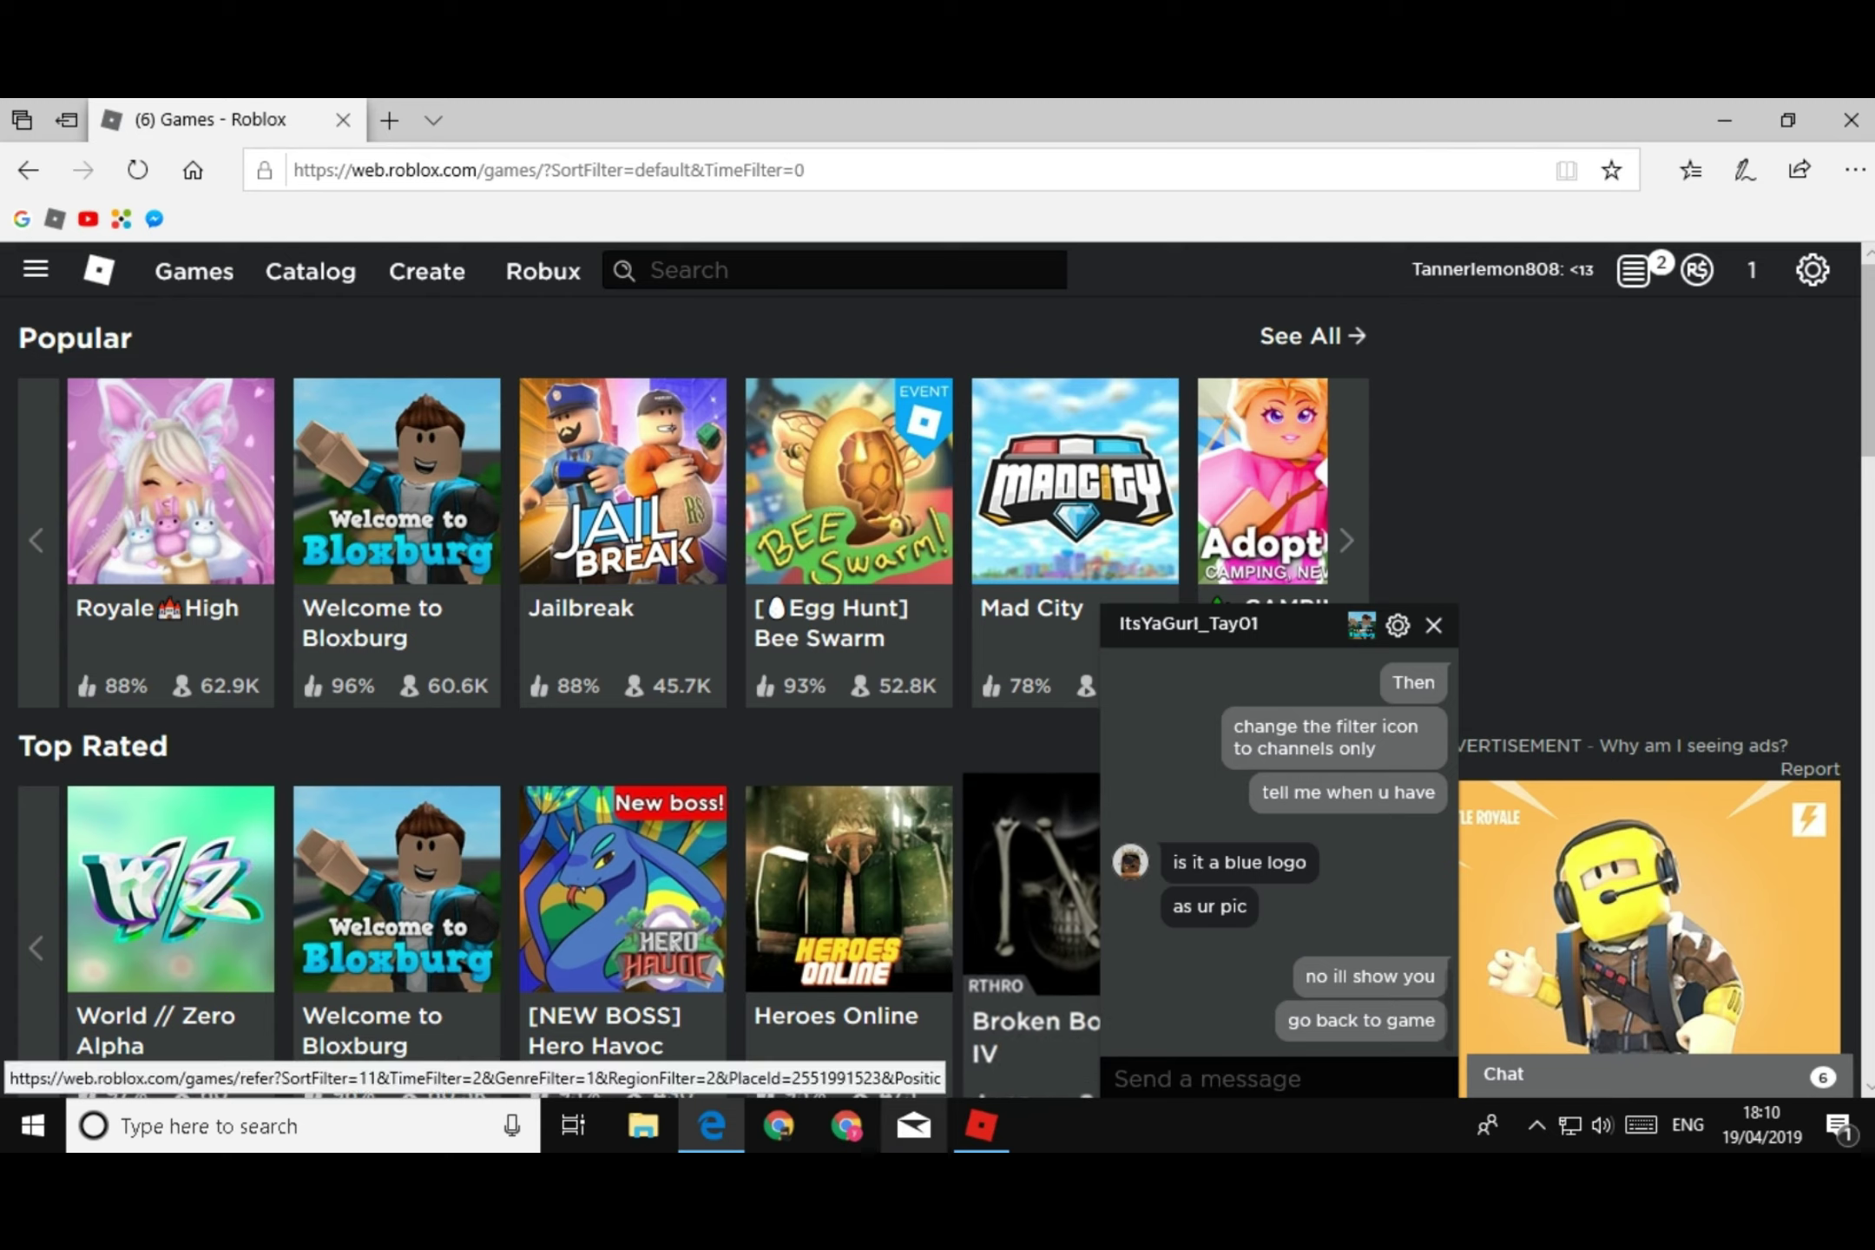
Open the getpaint.net website in a new browser tab
mouse_move(981, 1126)
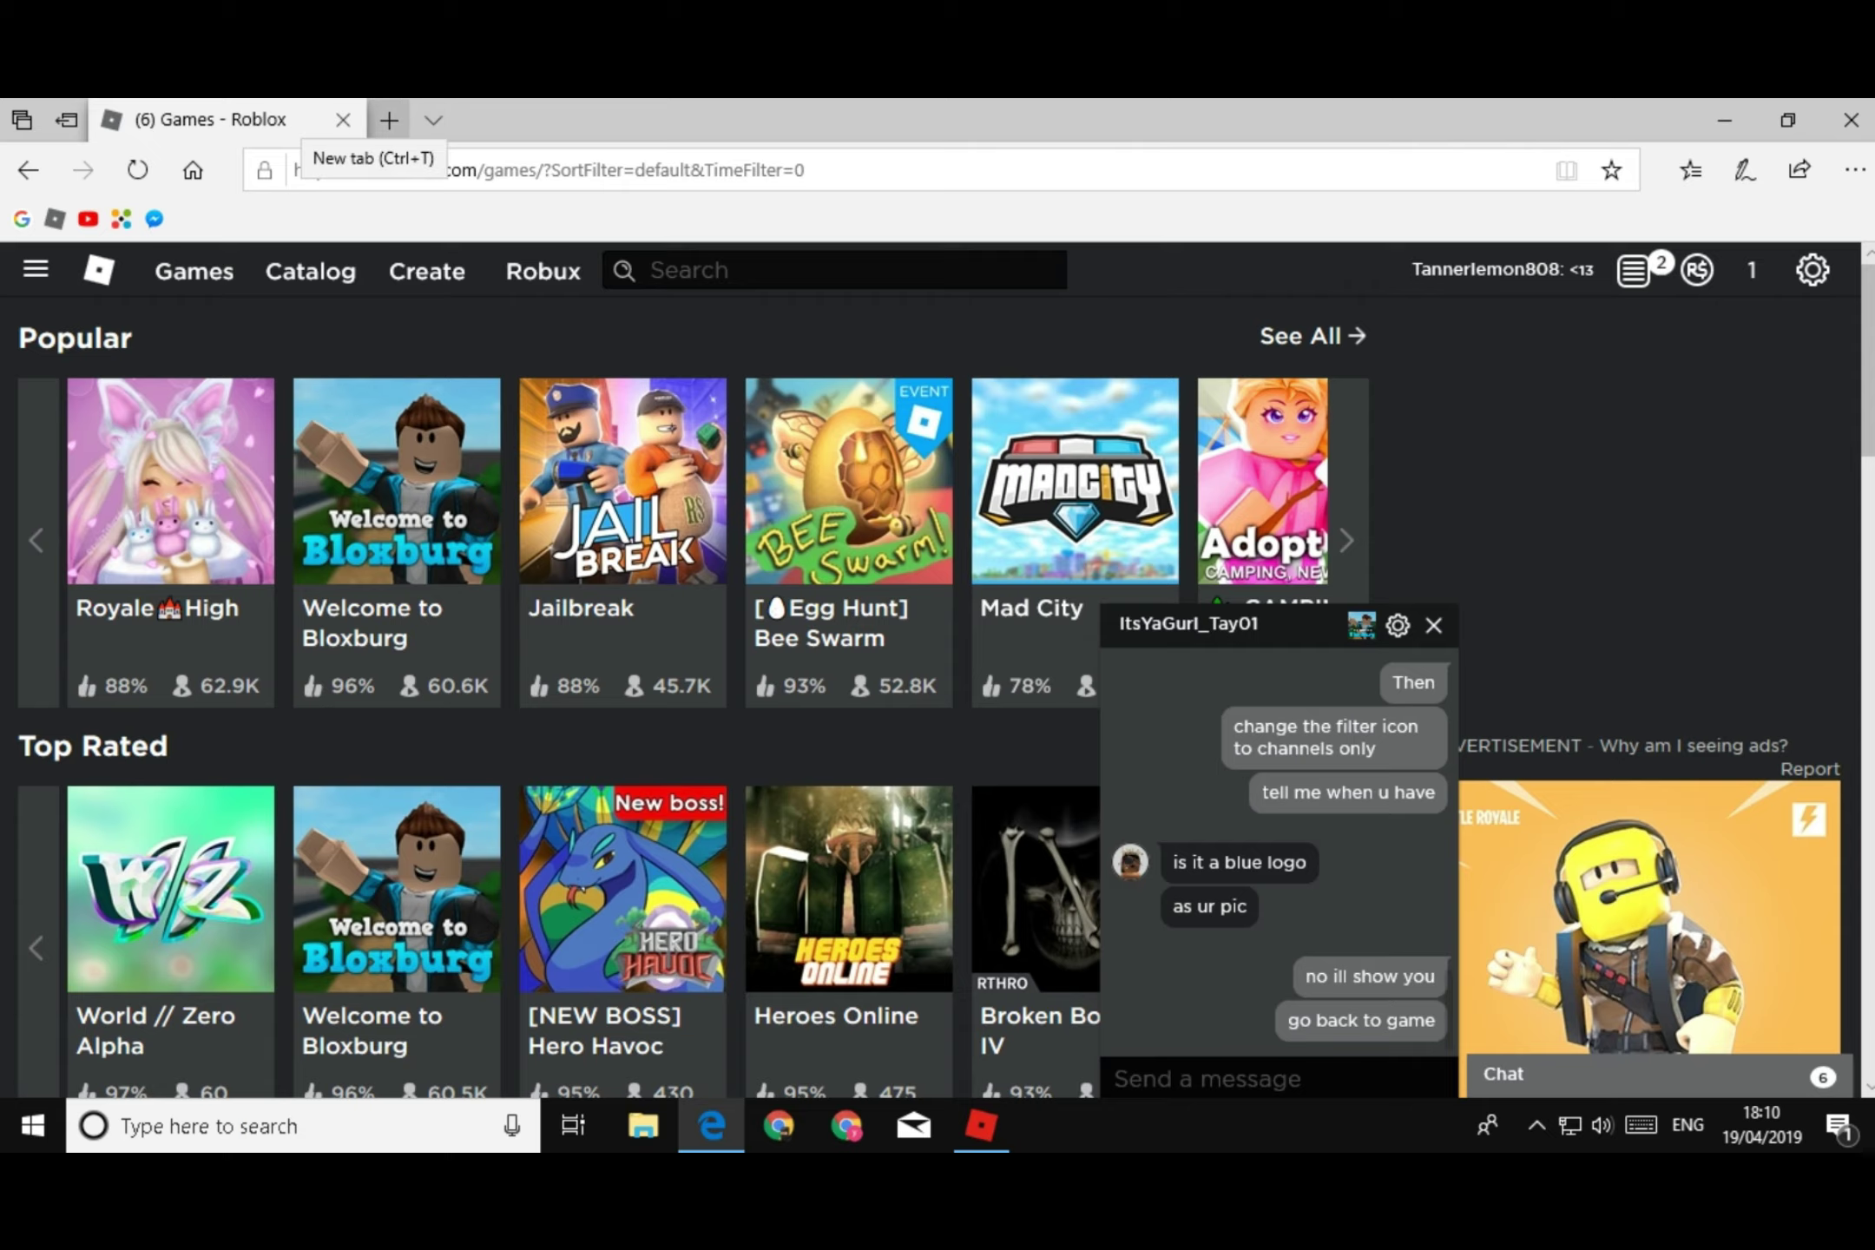
click(389, 119)
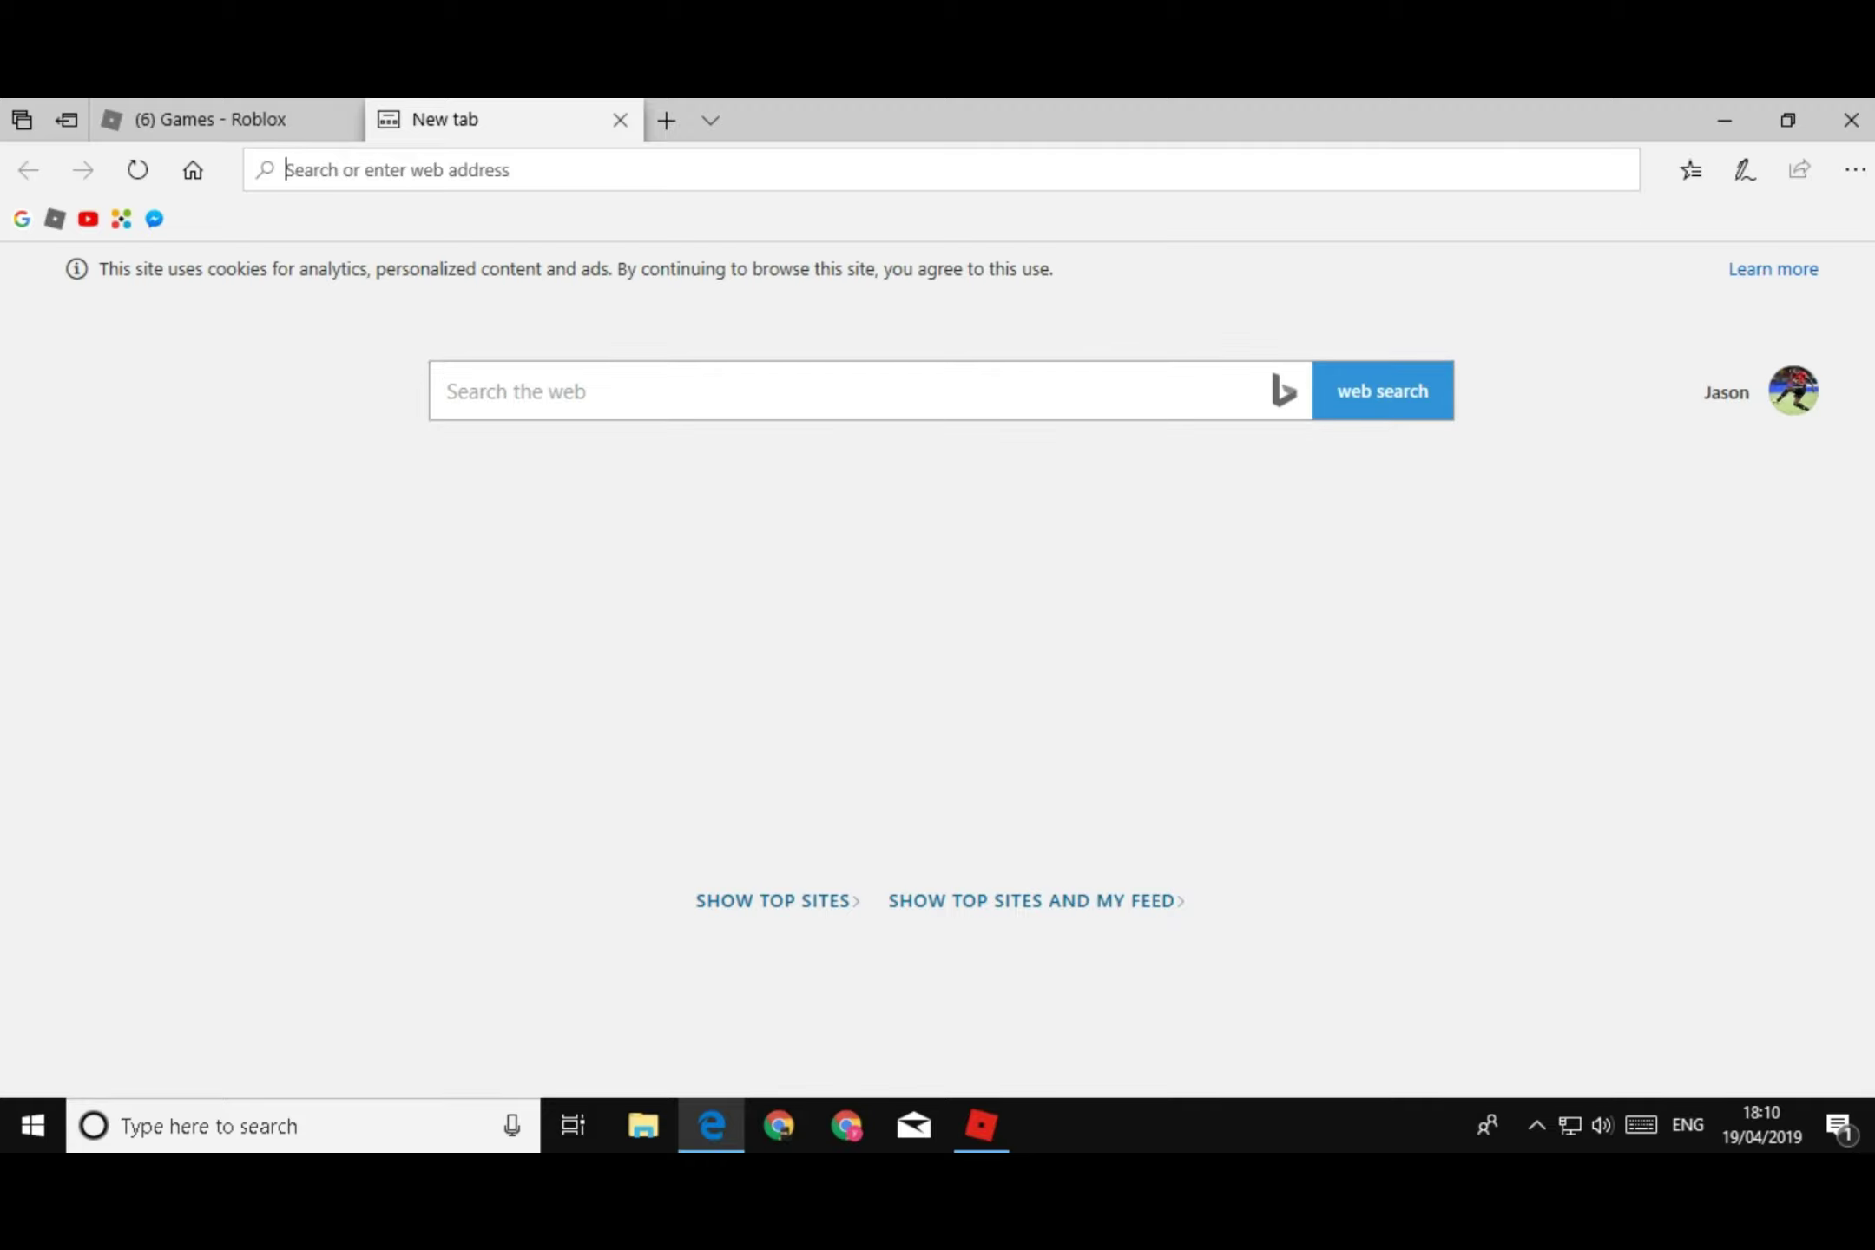
text(get)
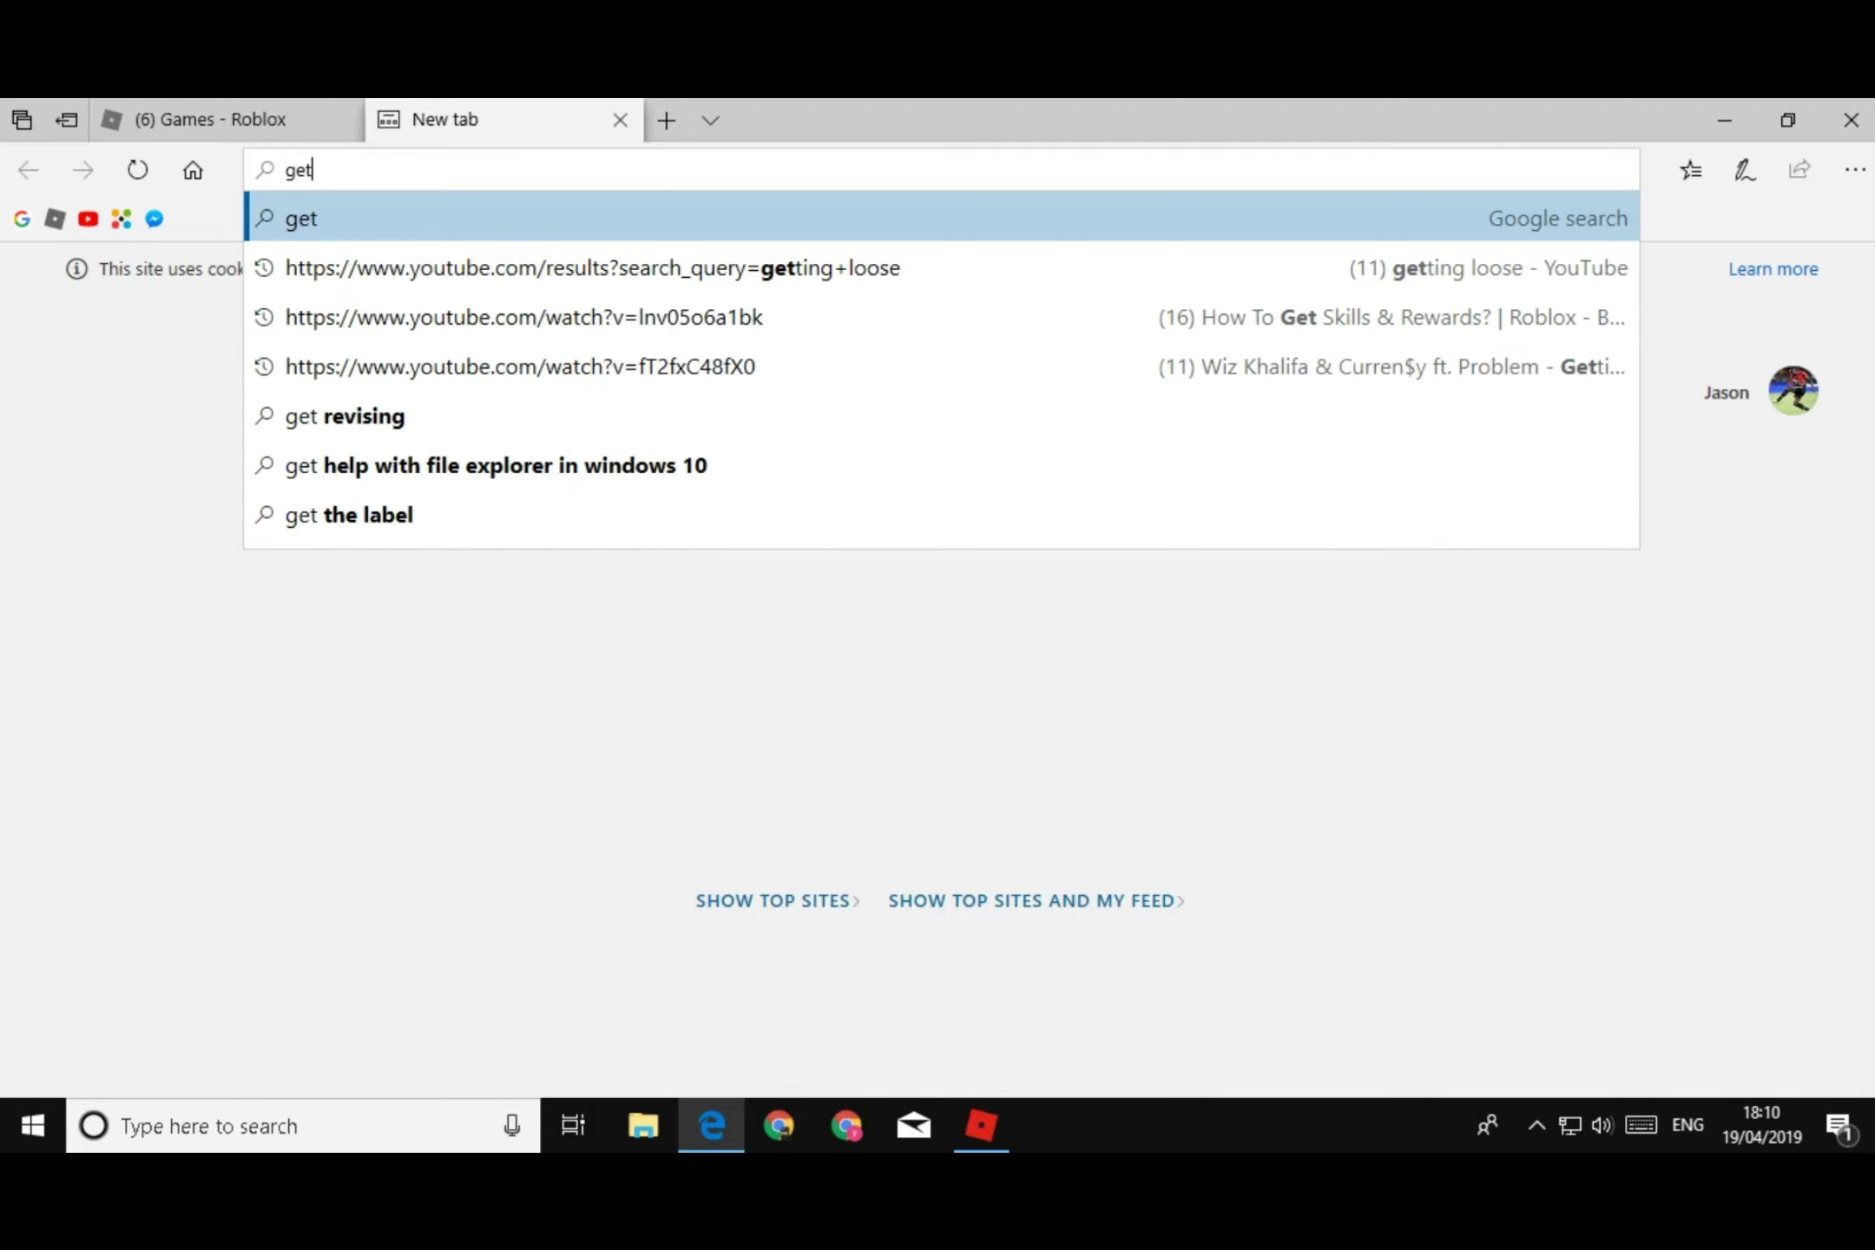
text(paint.net)
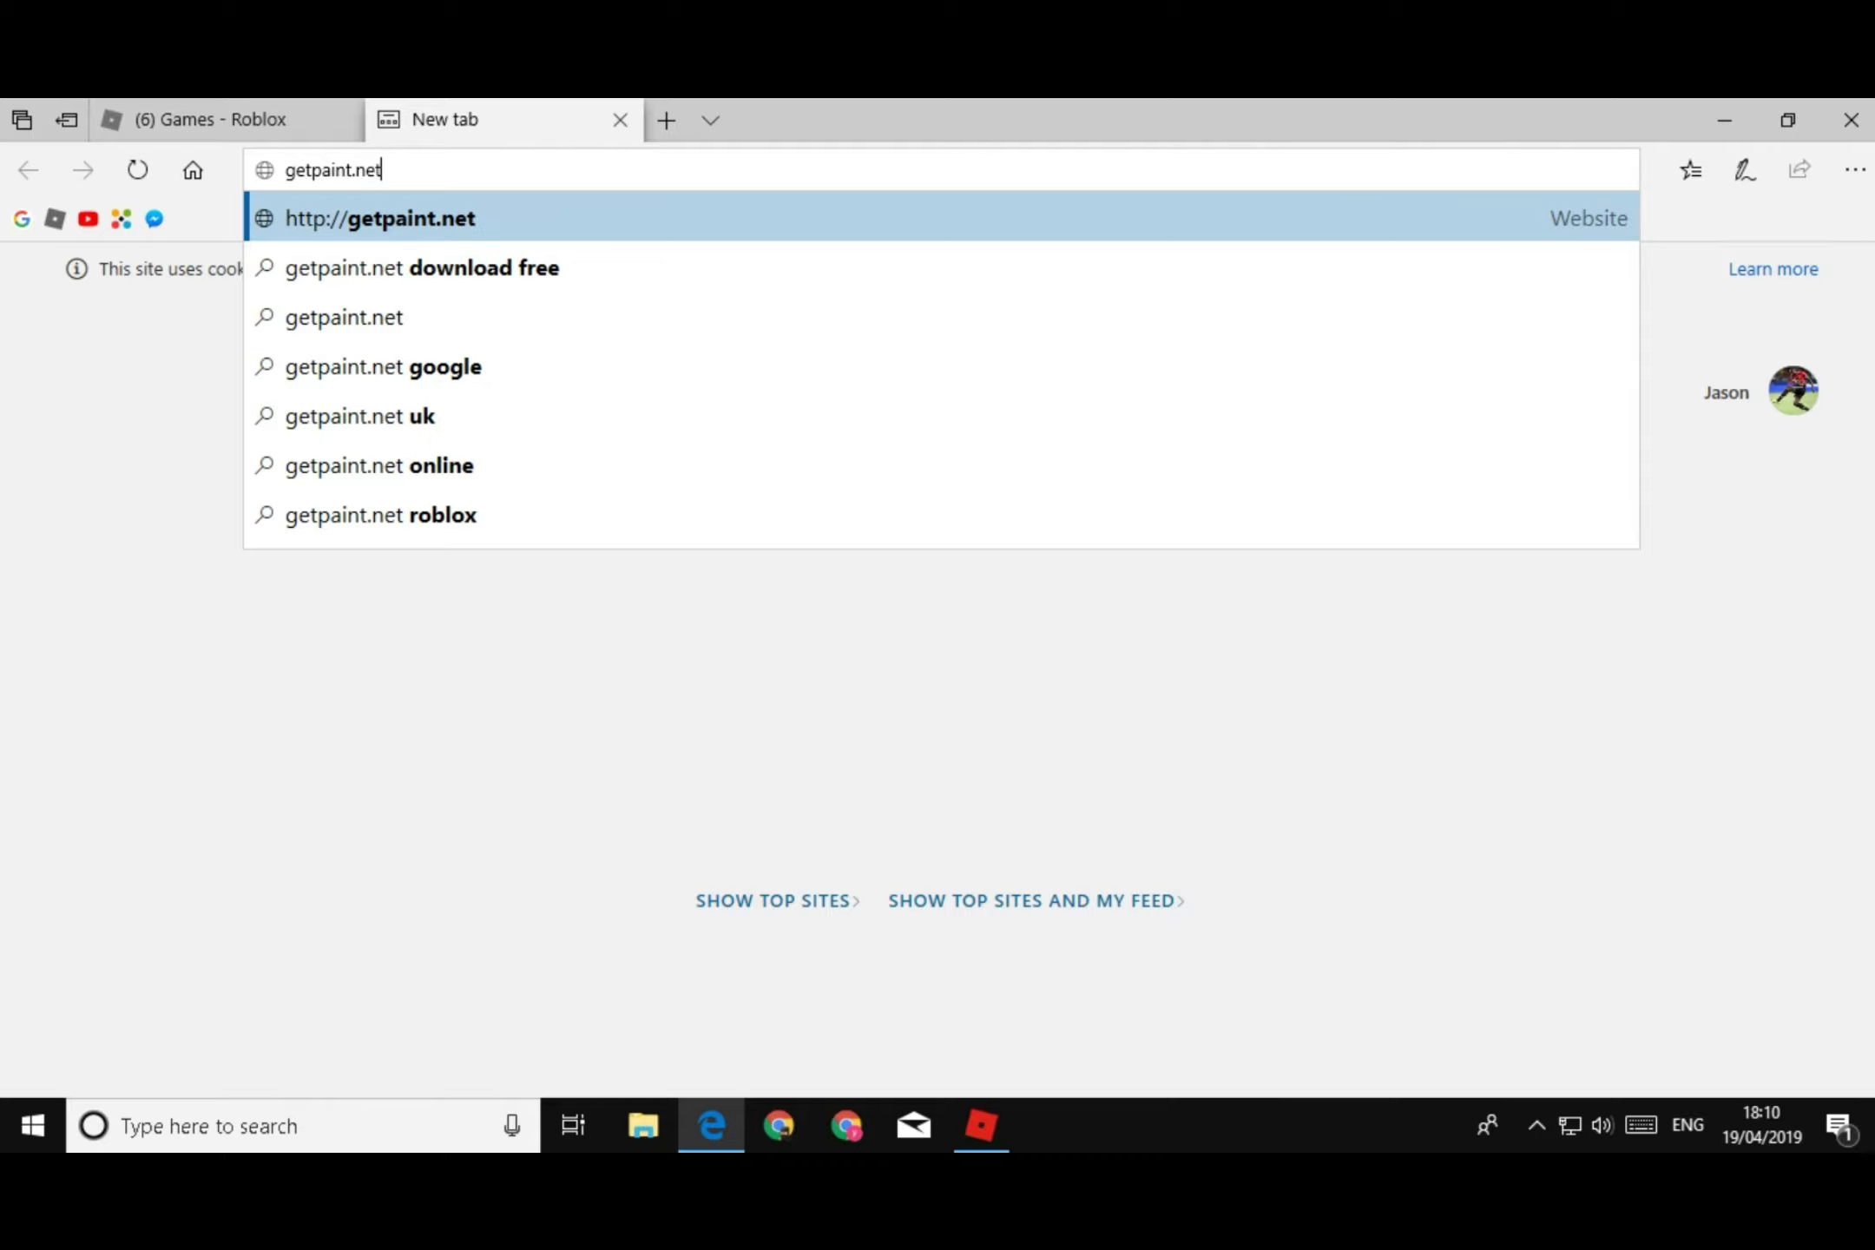
key(Return)
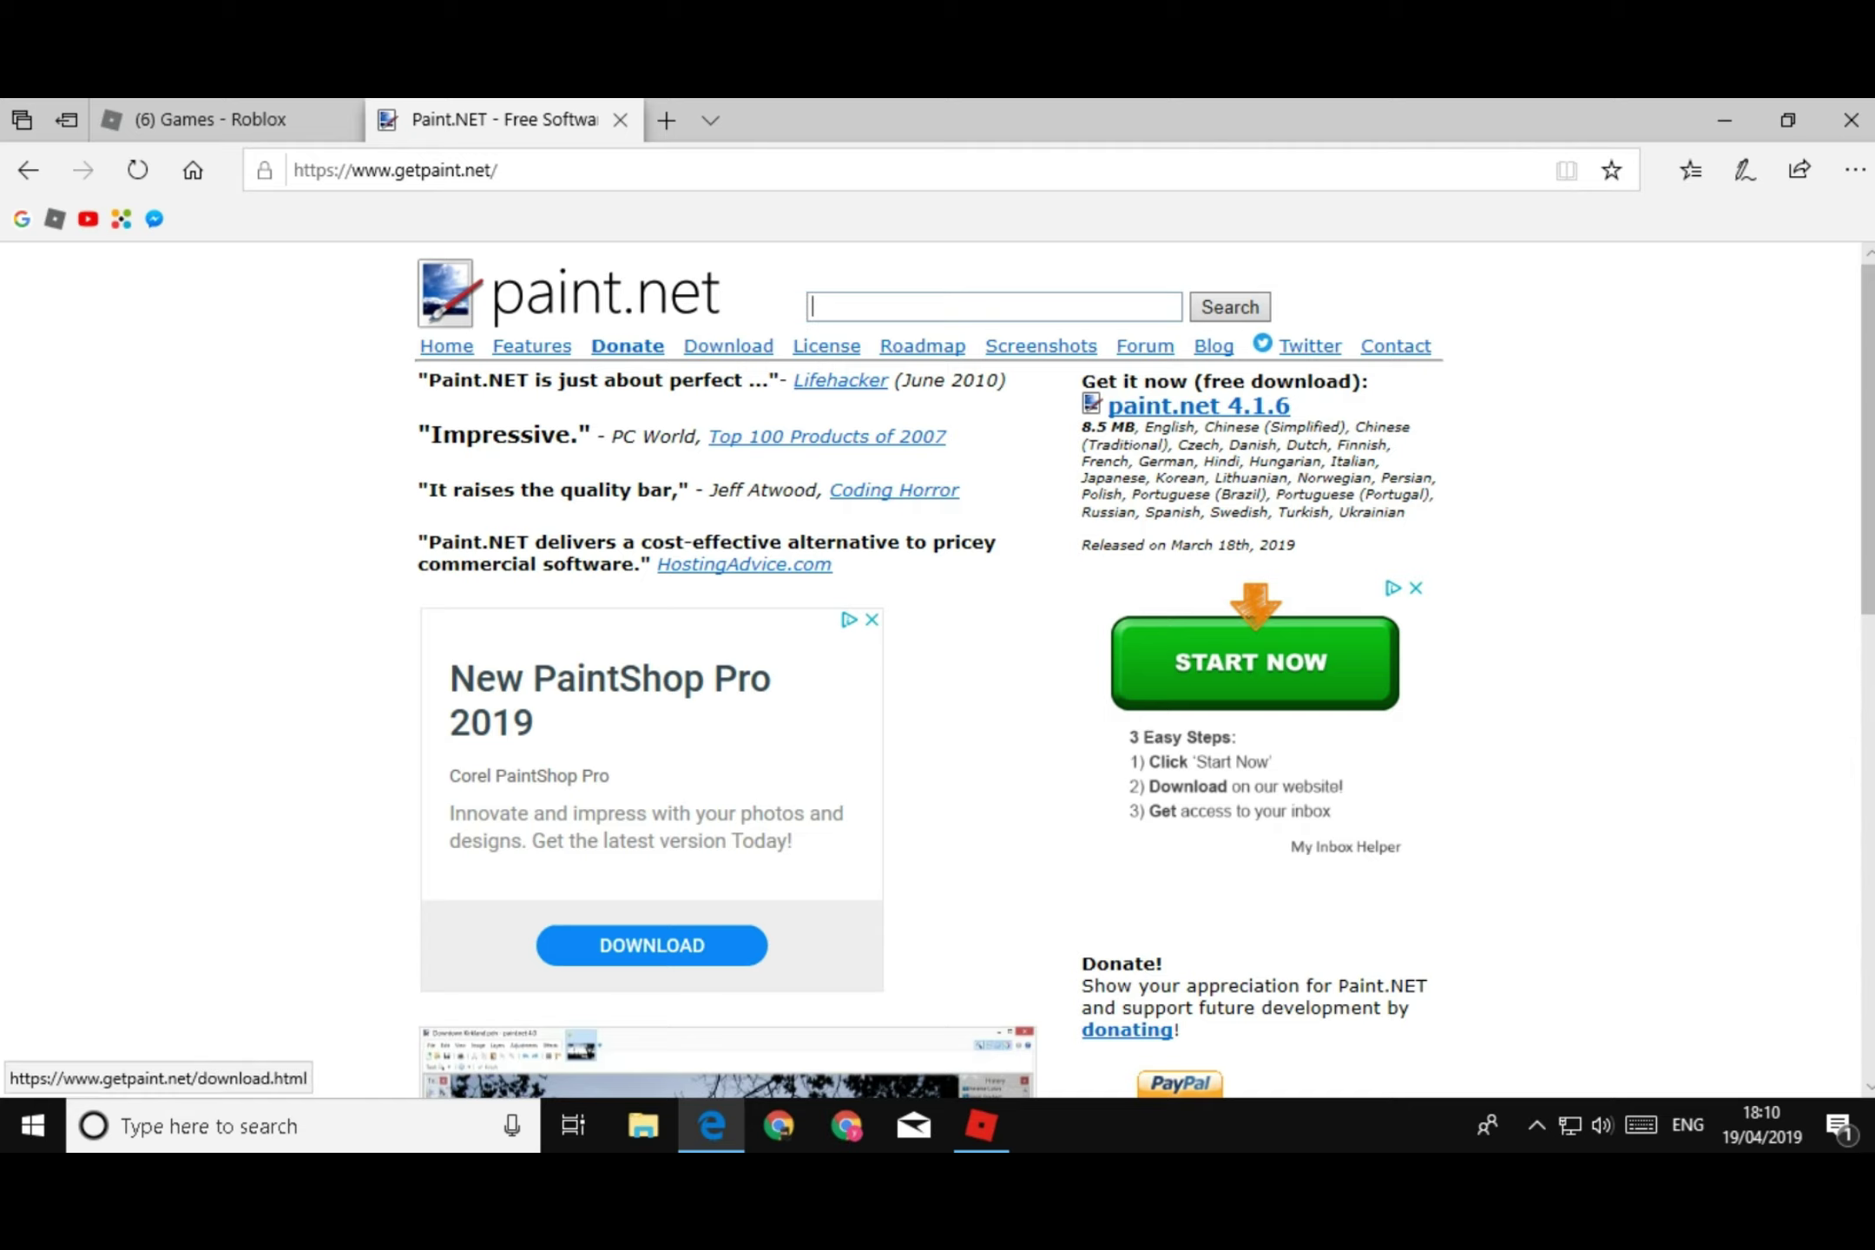
Go to the site's download page and request the free paint.net 4.1.6 installer from dotPDN
click(728, 345)
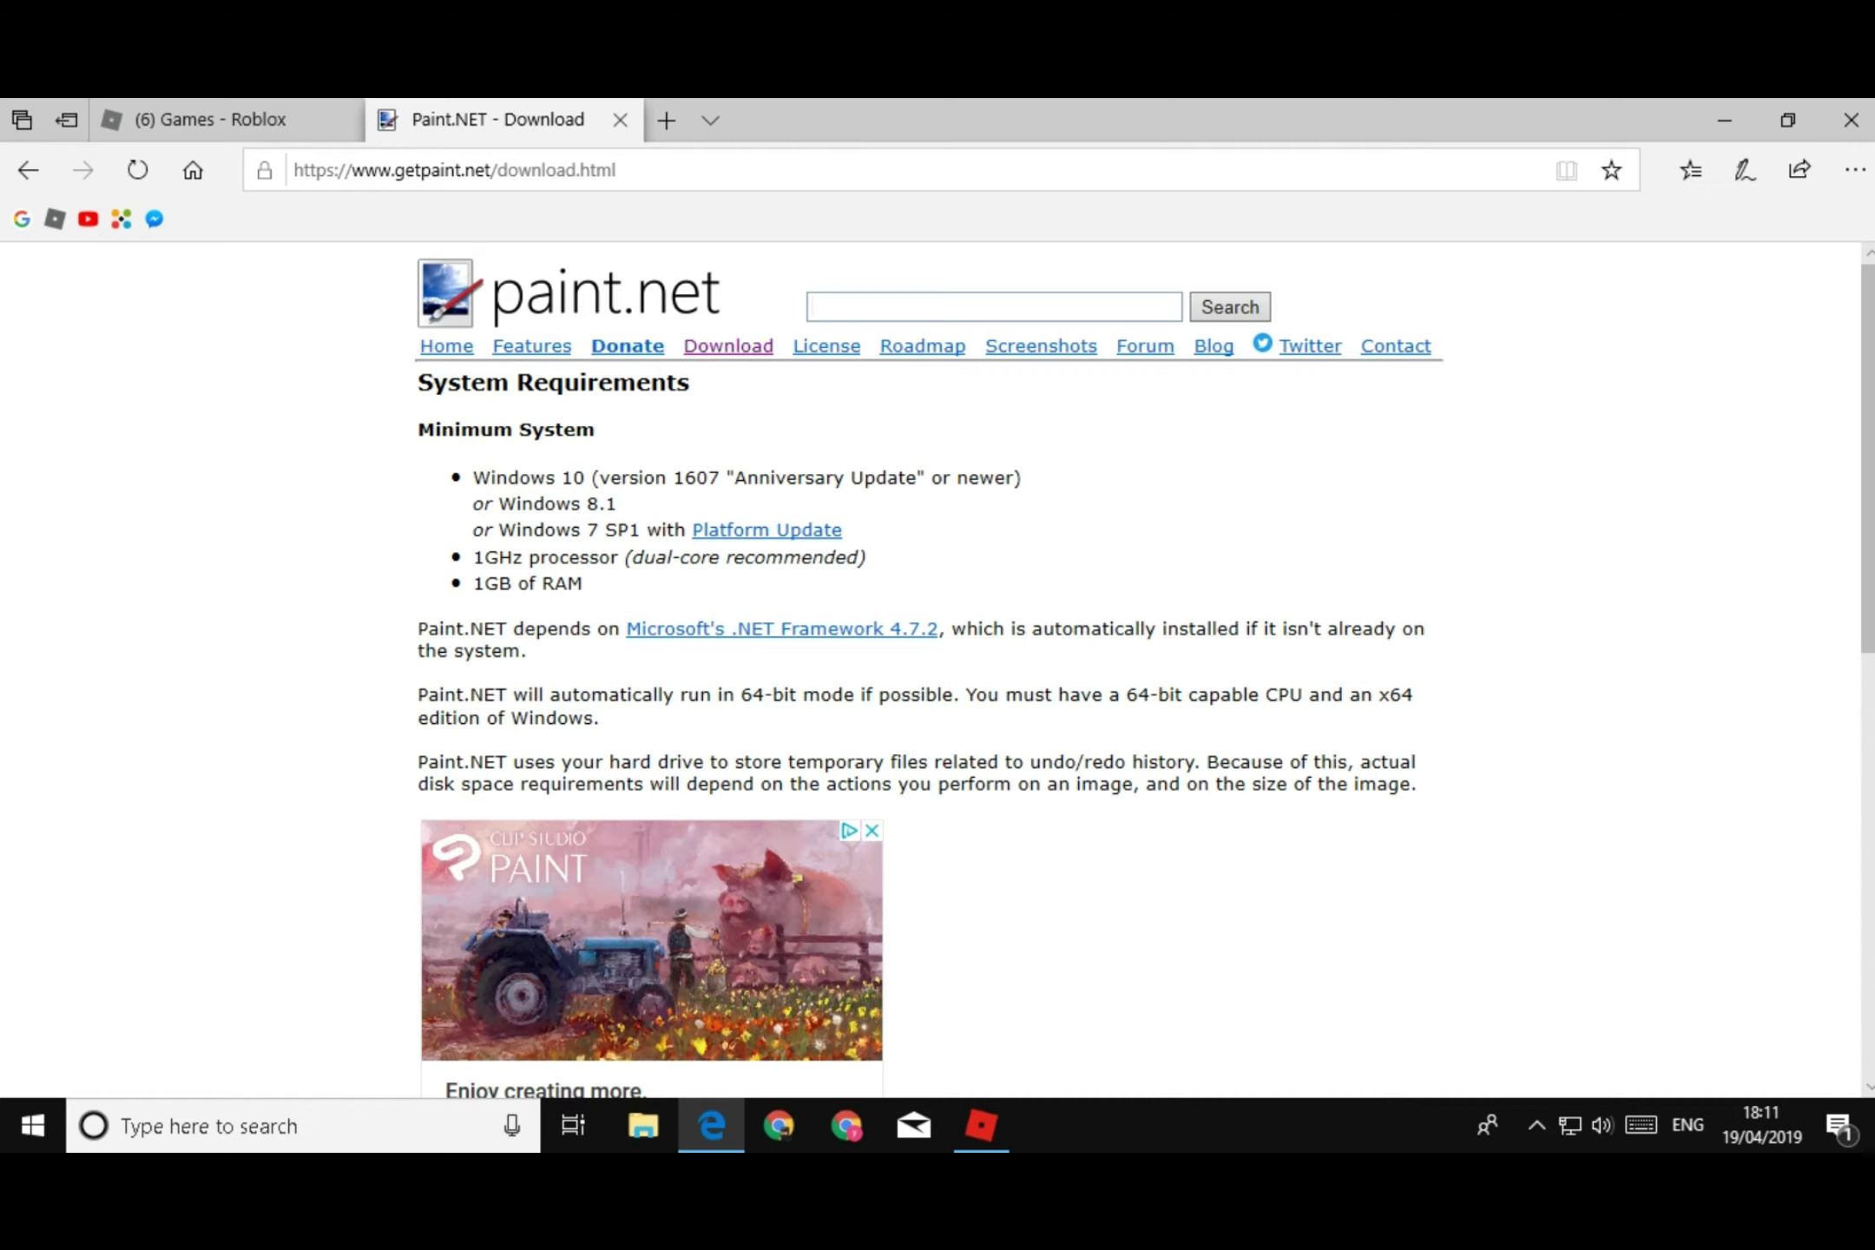
scroll(781, 628, down, 4)
scroll(781, 629, down, 5)
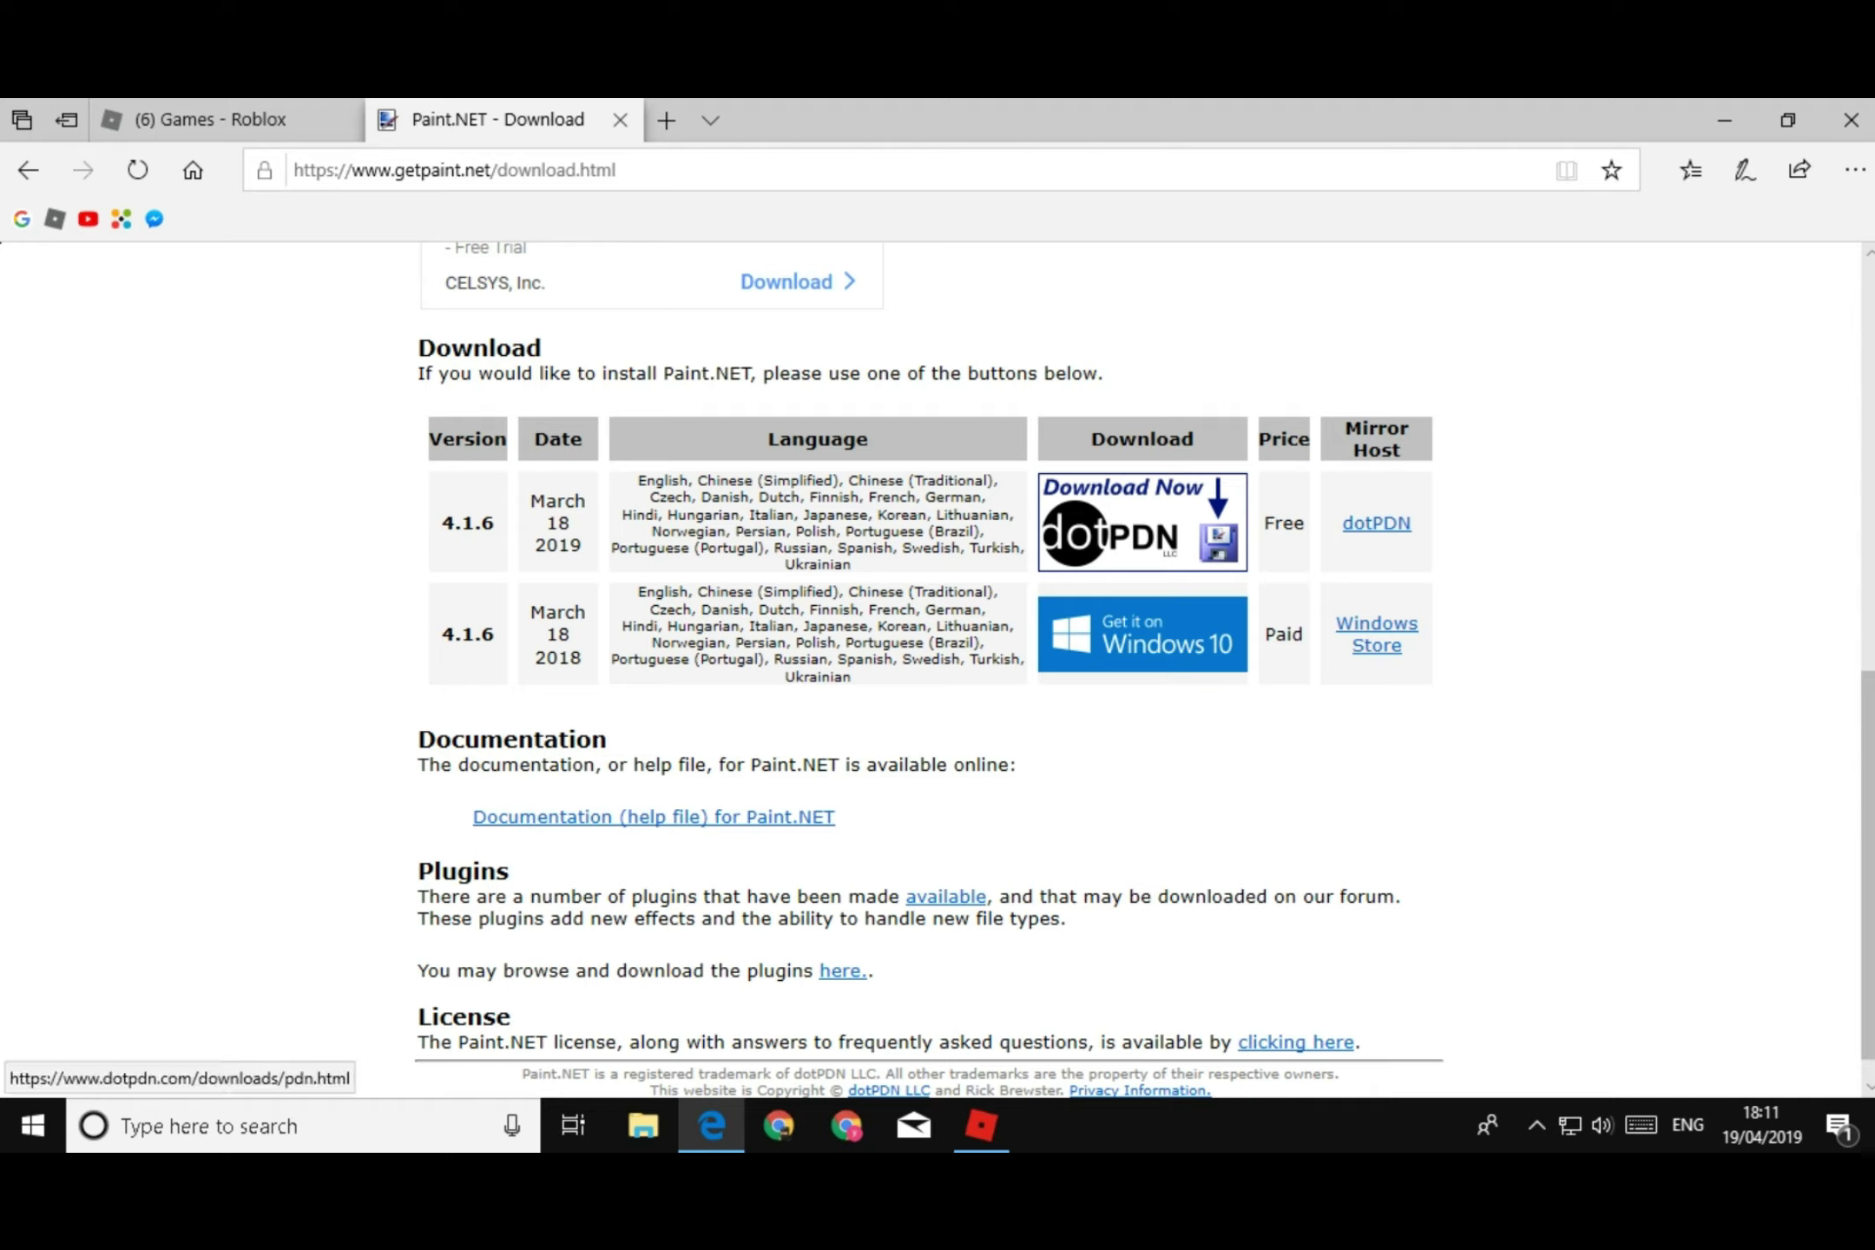
click(1142, 522)
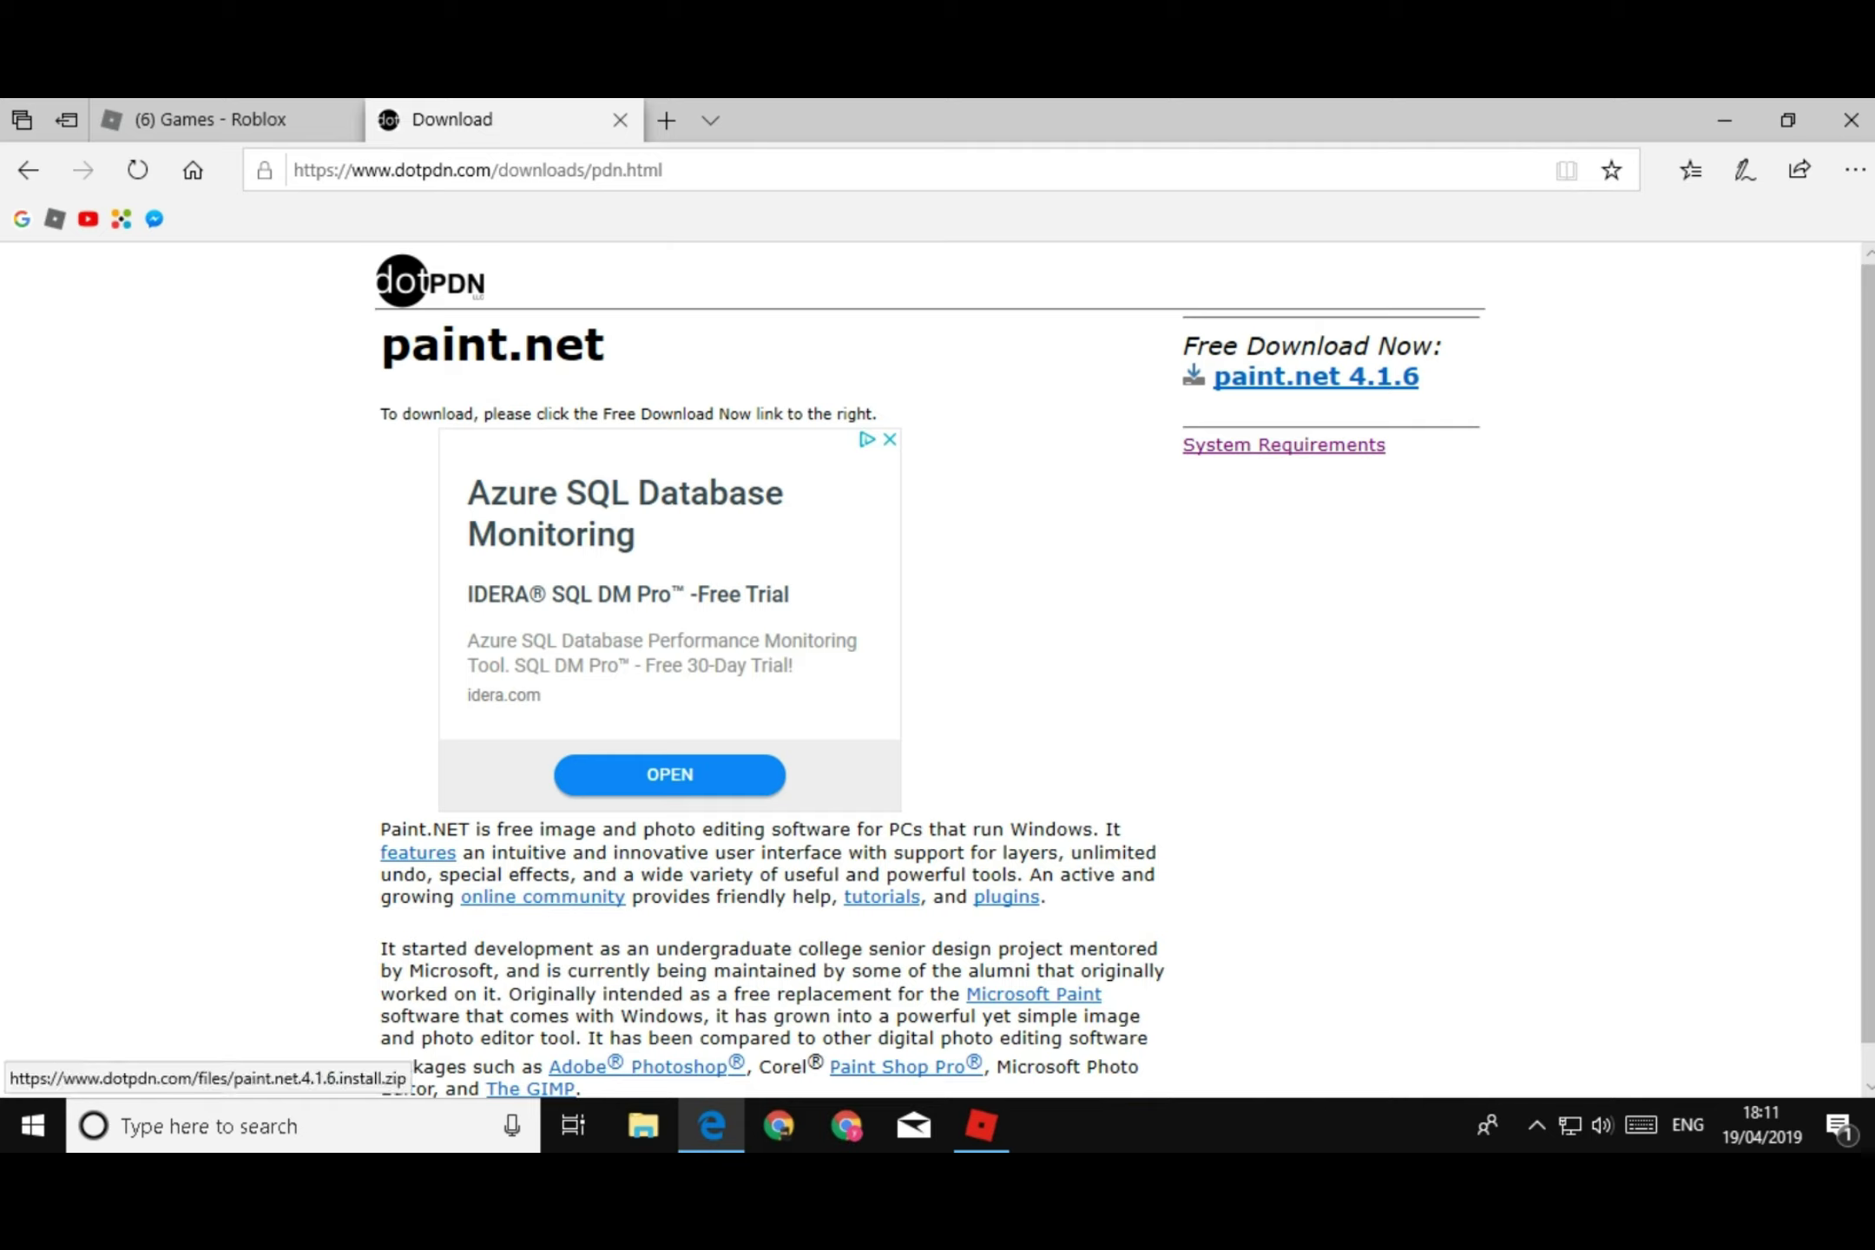
click(1315, 377)
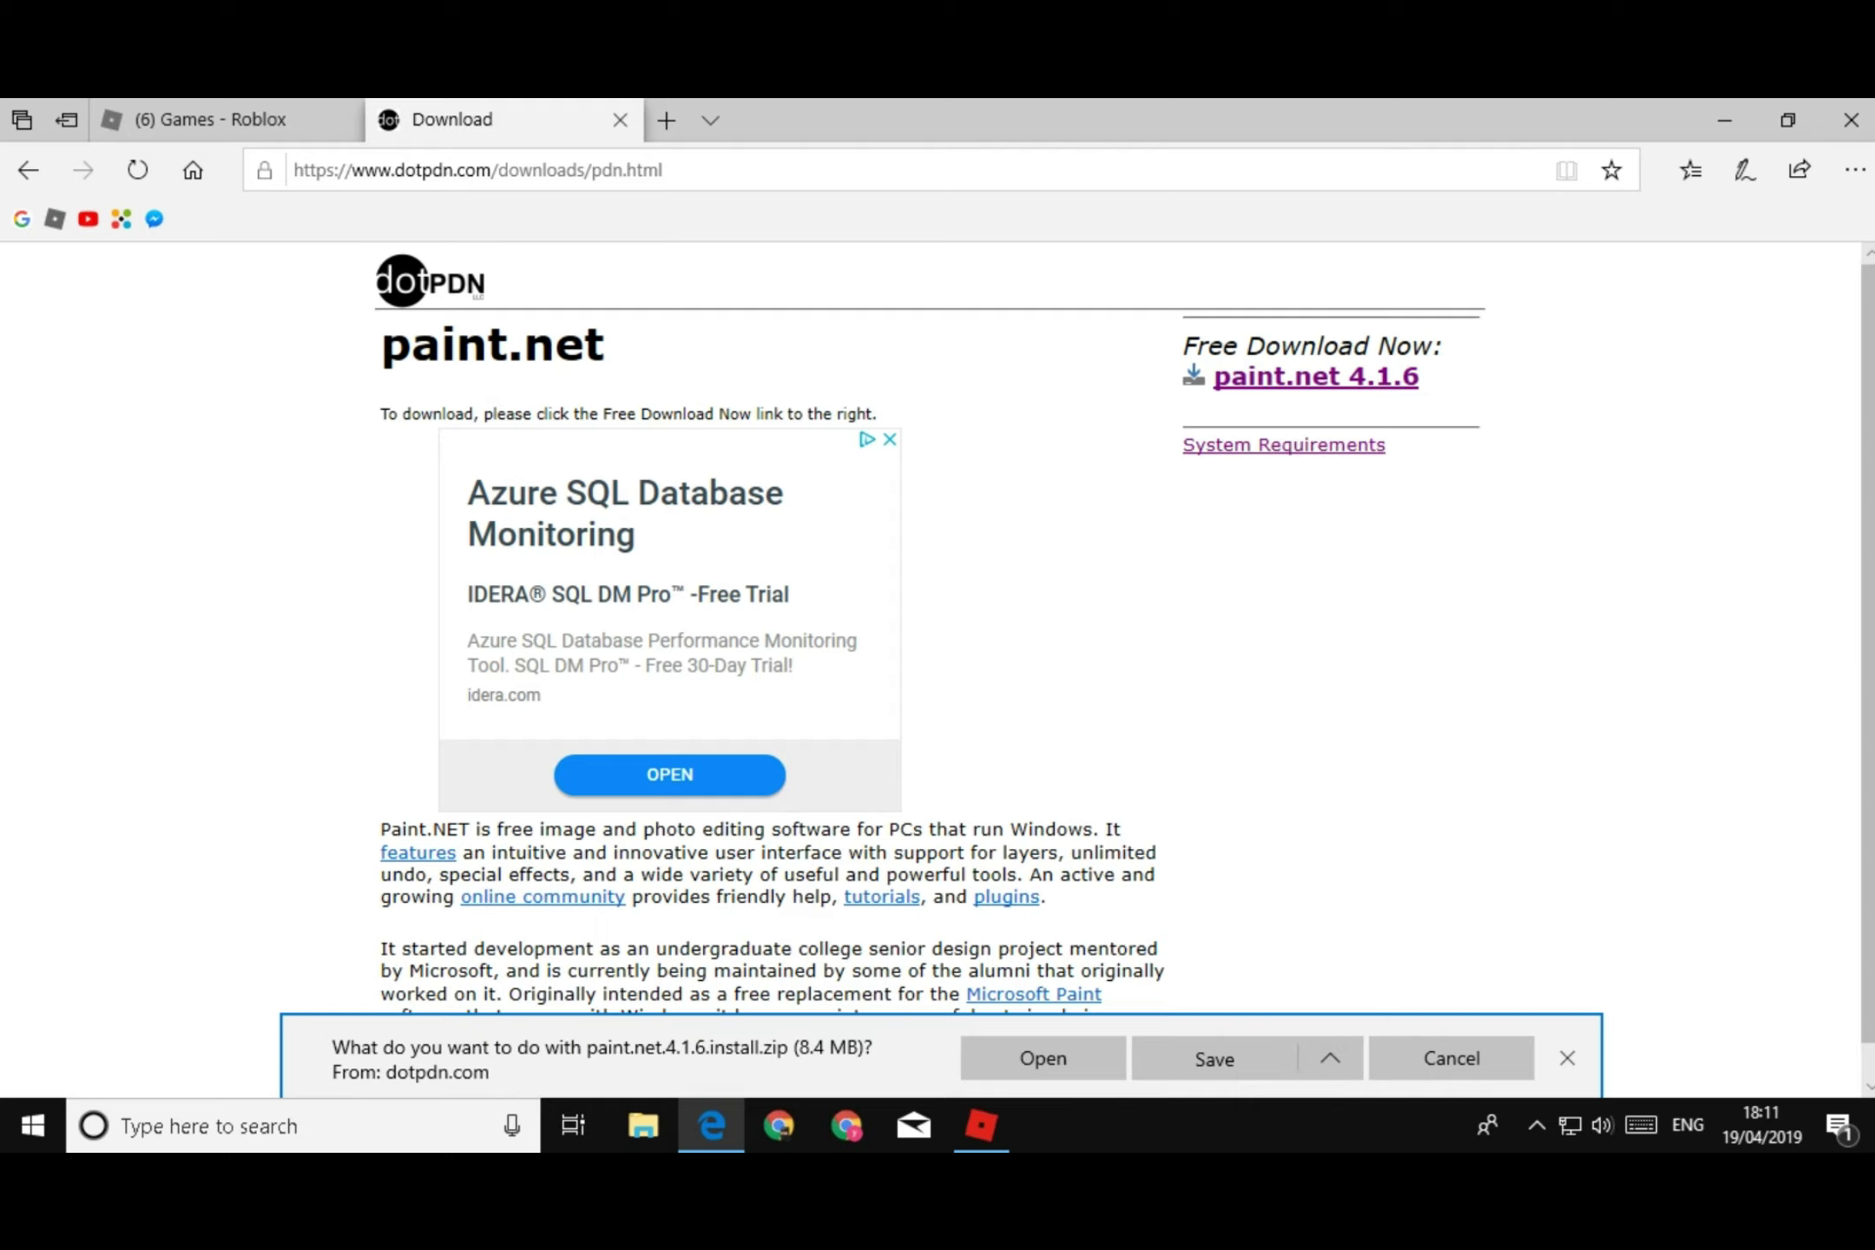
Bring up the save location for the installer archive, cancel the download and close the download page
click(1330, 1057)
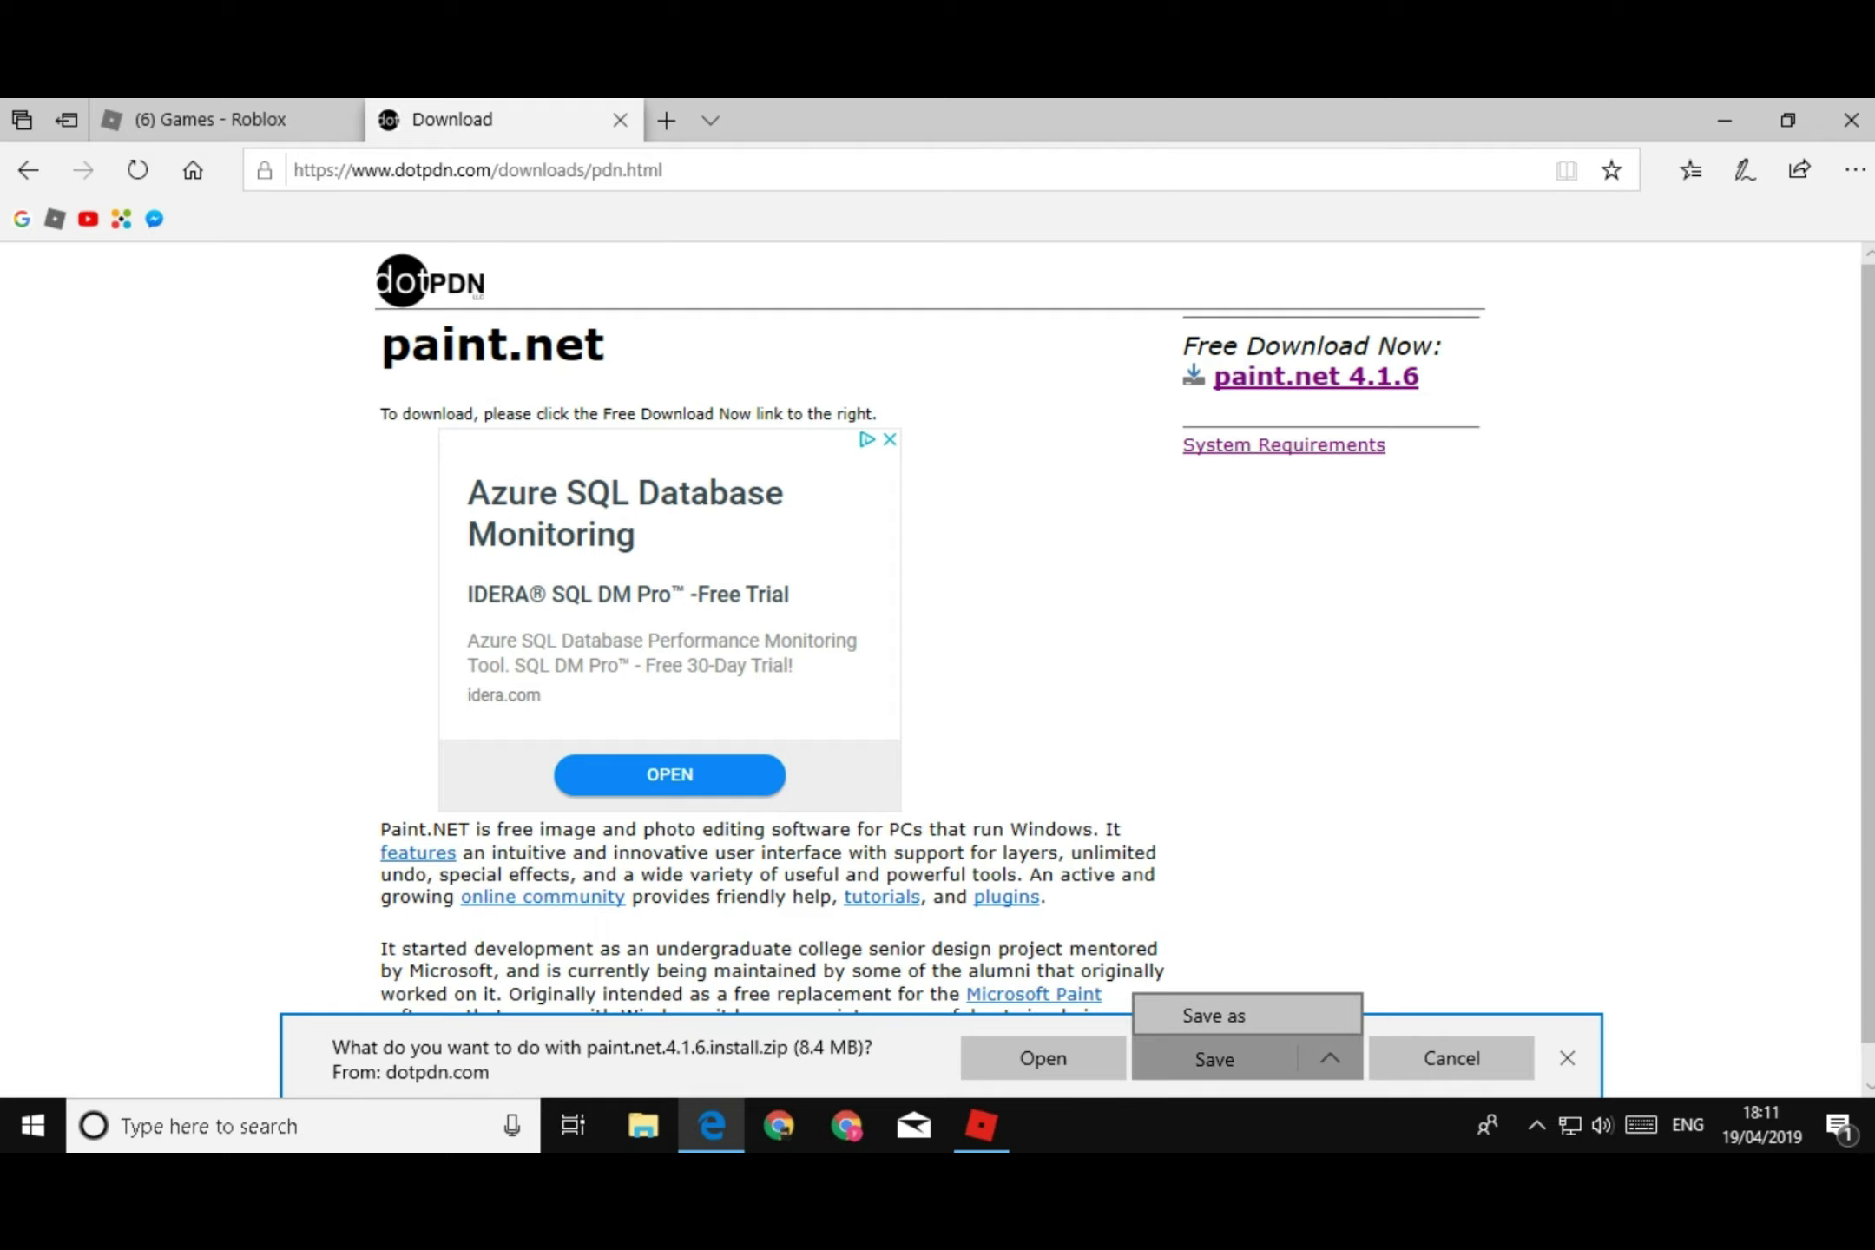
click(1216, 1014)
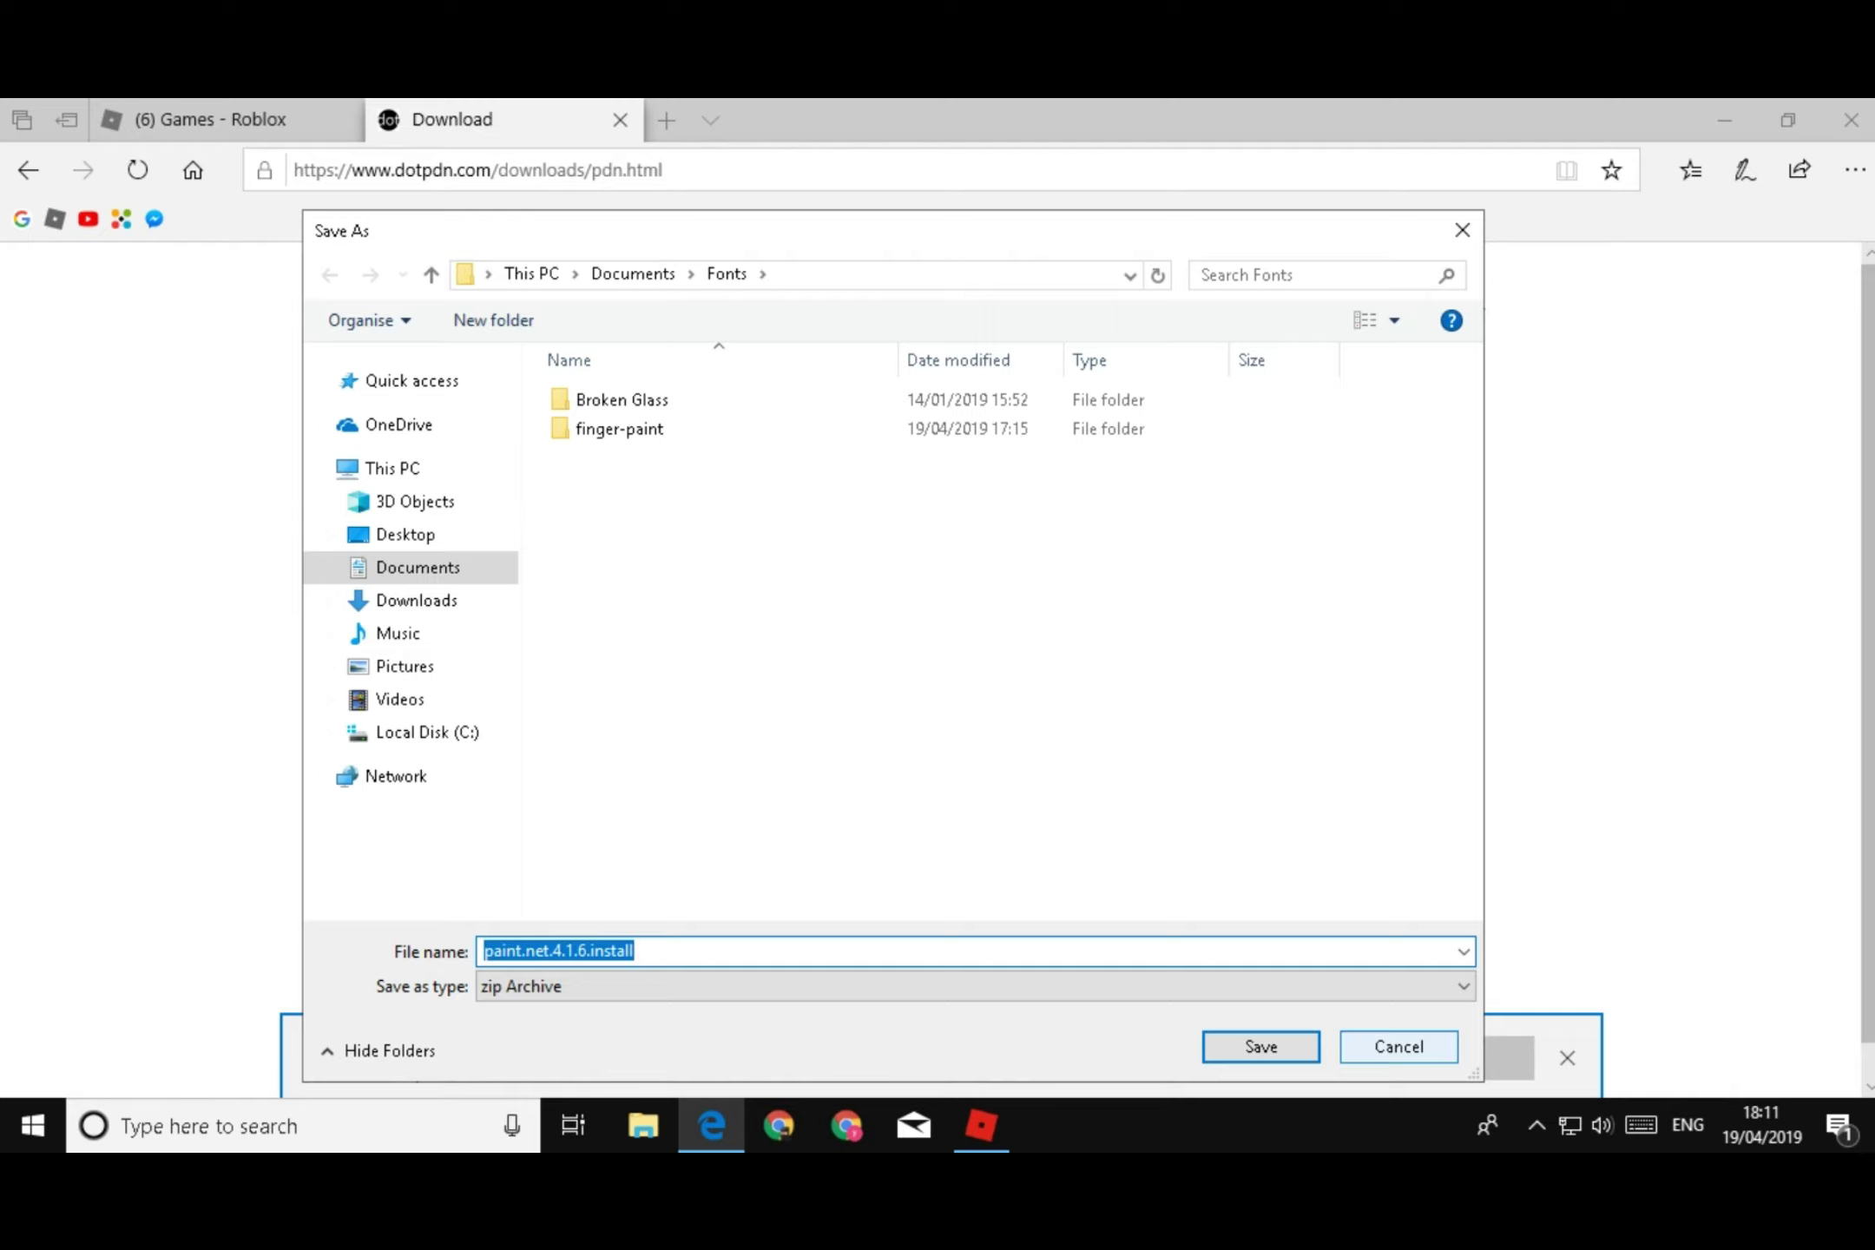
click(1398, 1046)
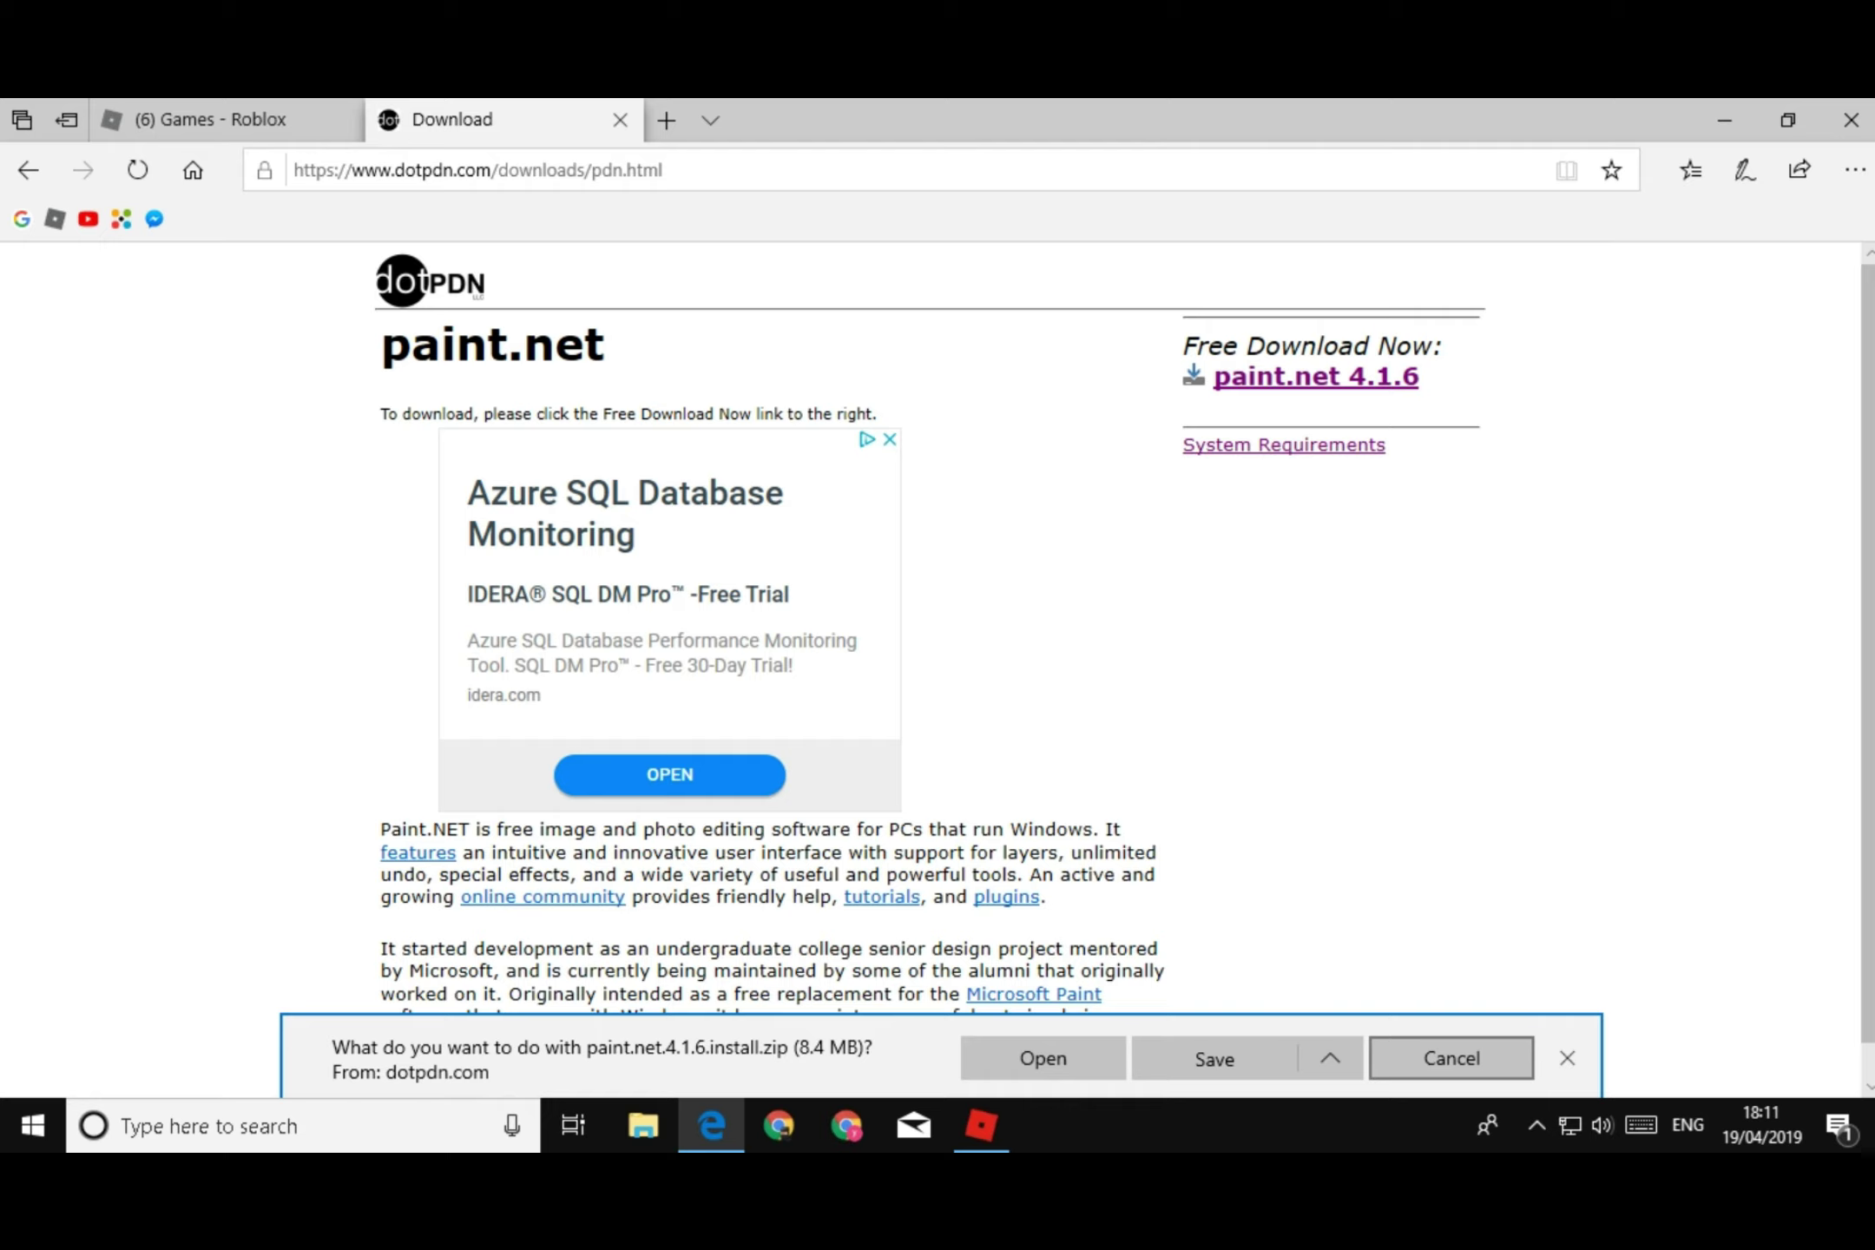
click(1399, 1046)
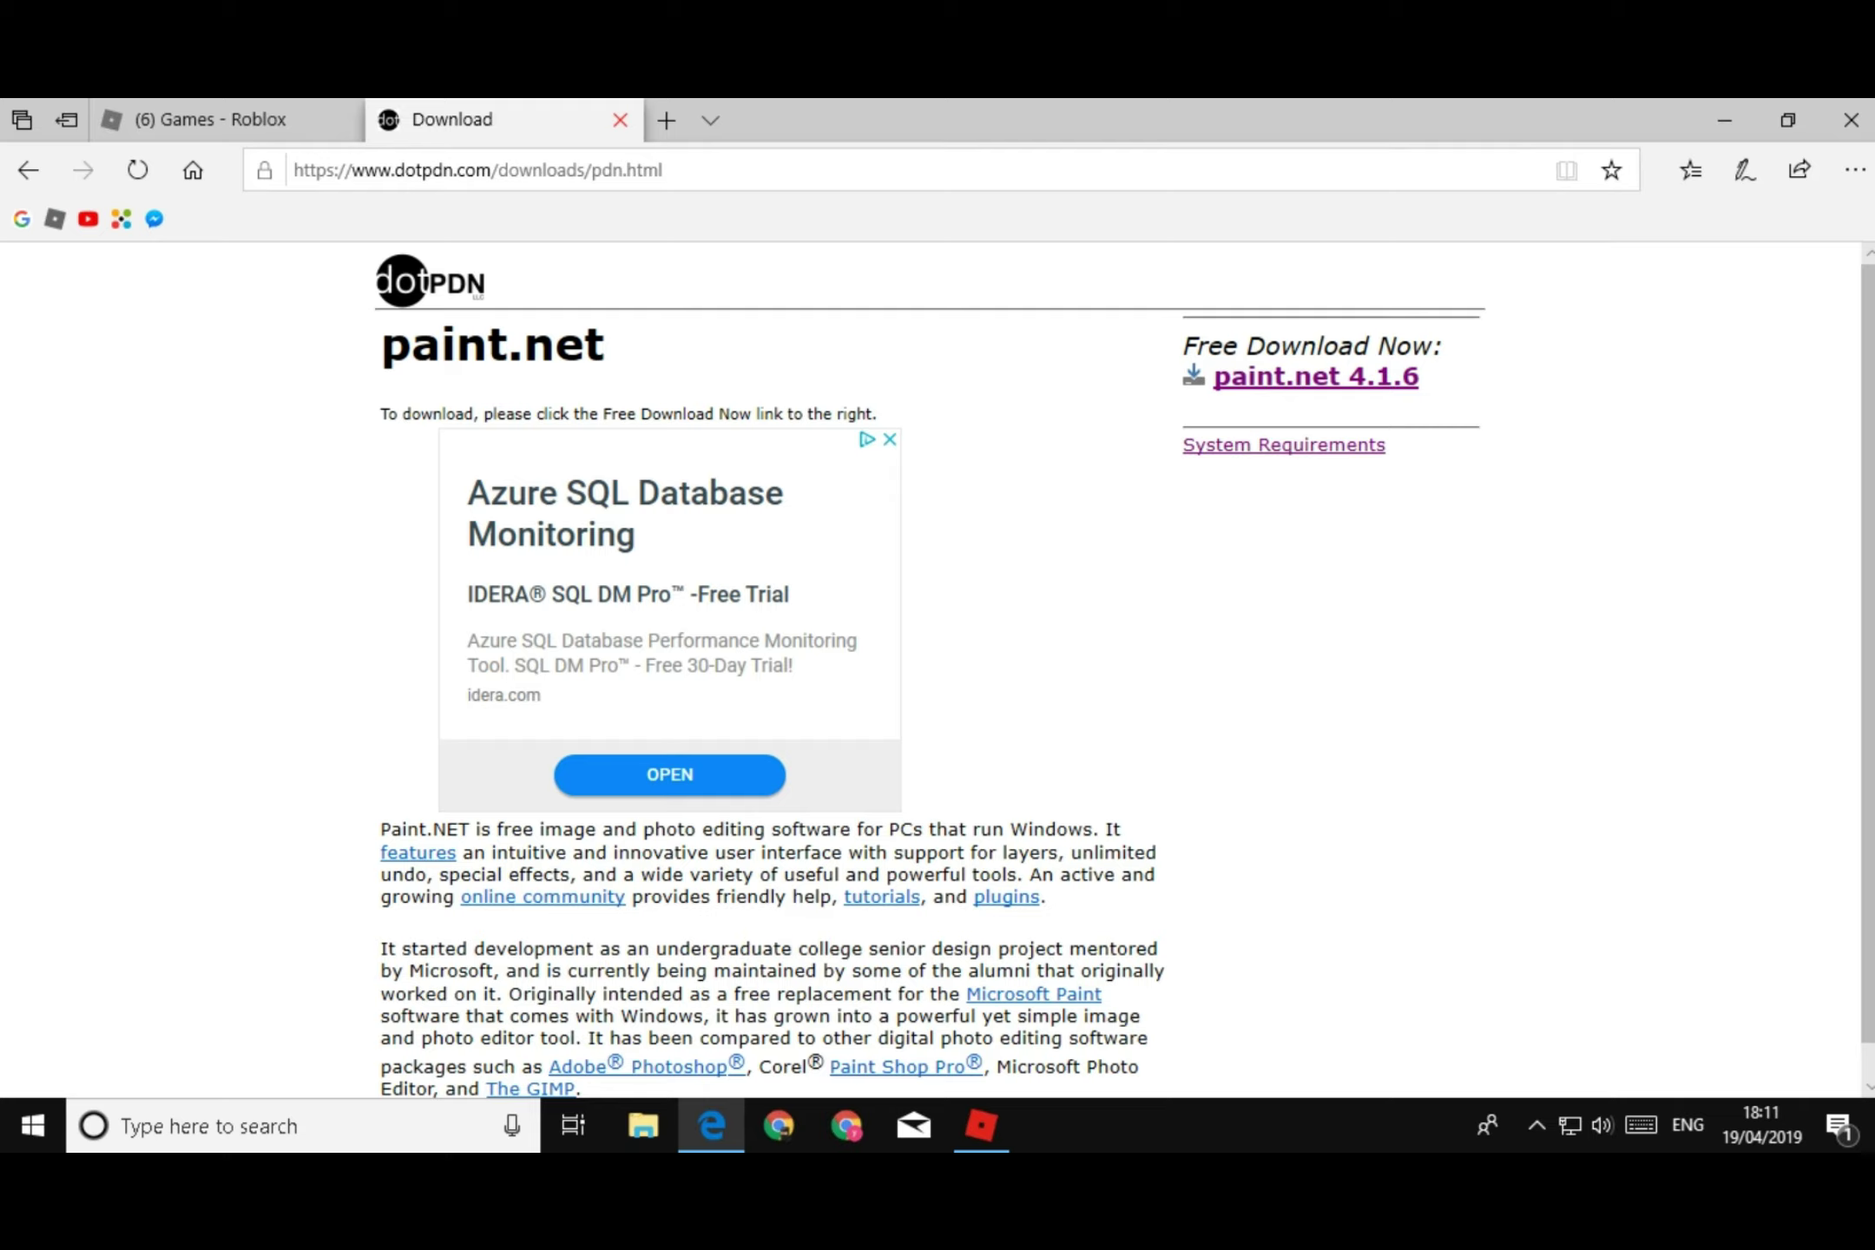
click(619, 120)
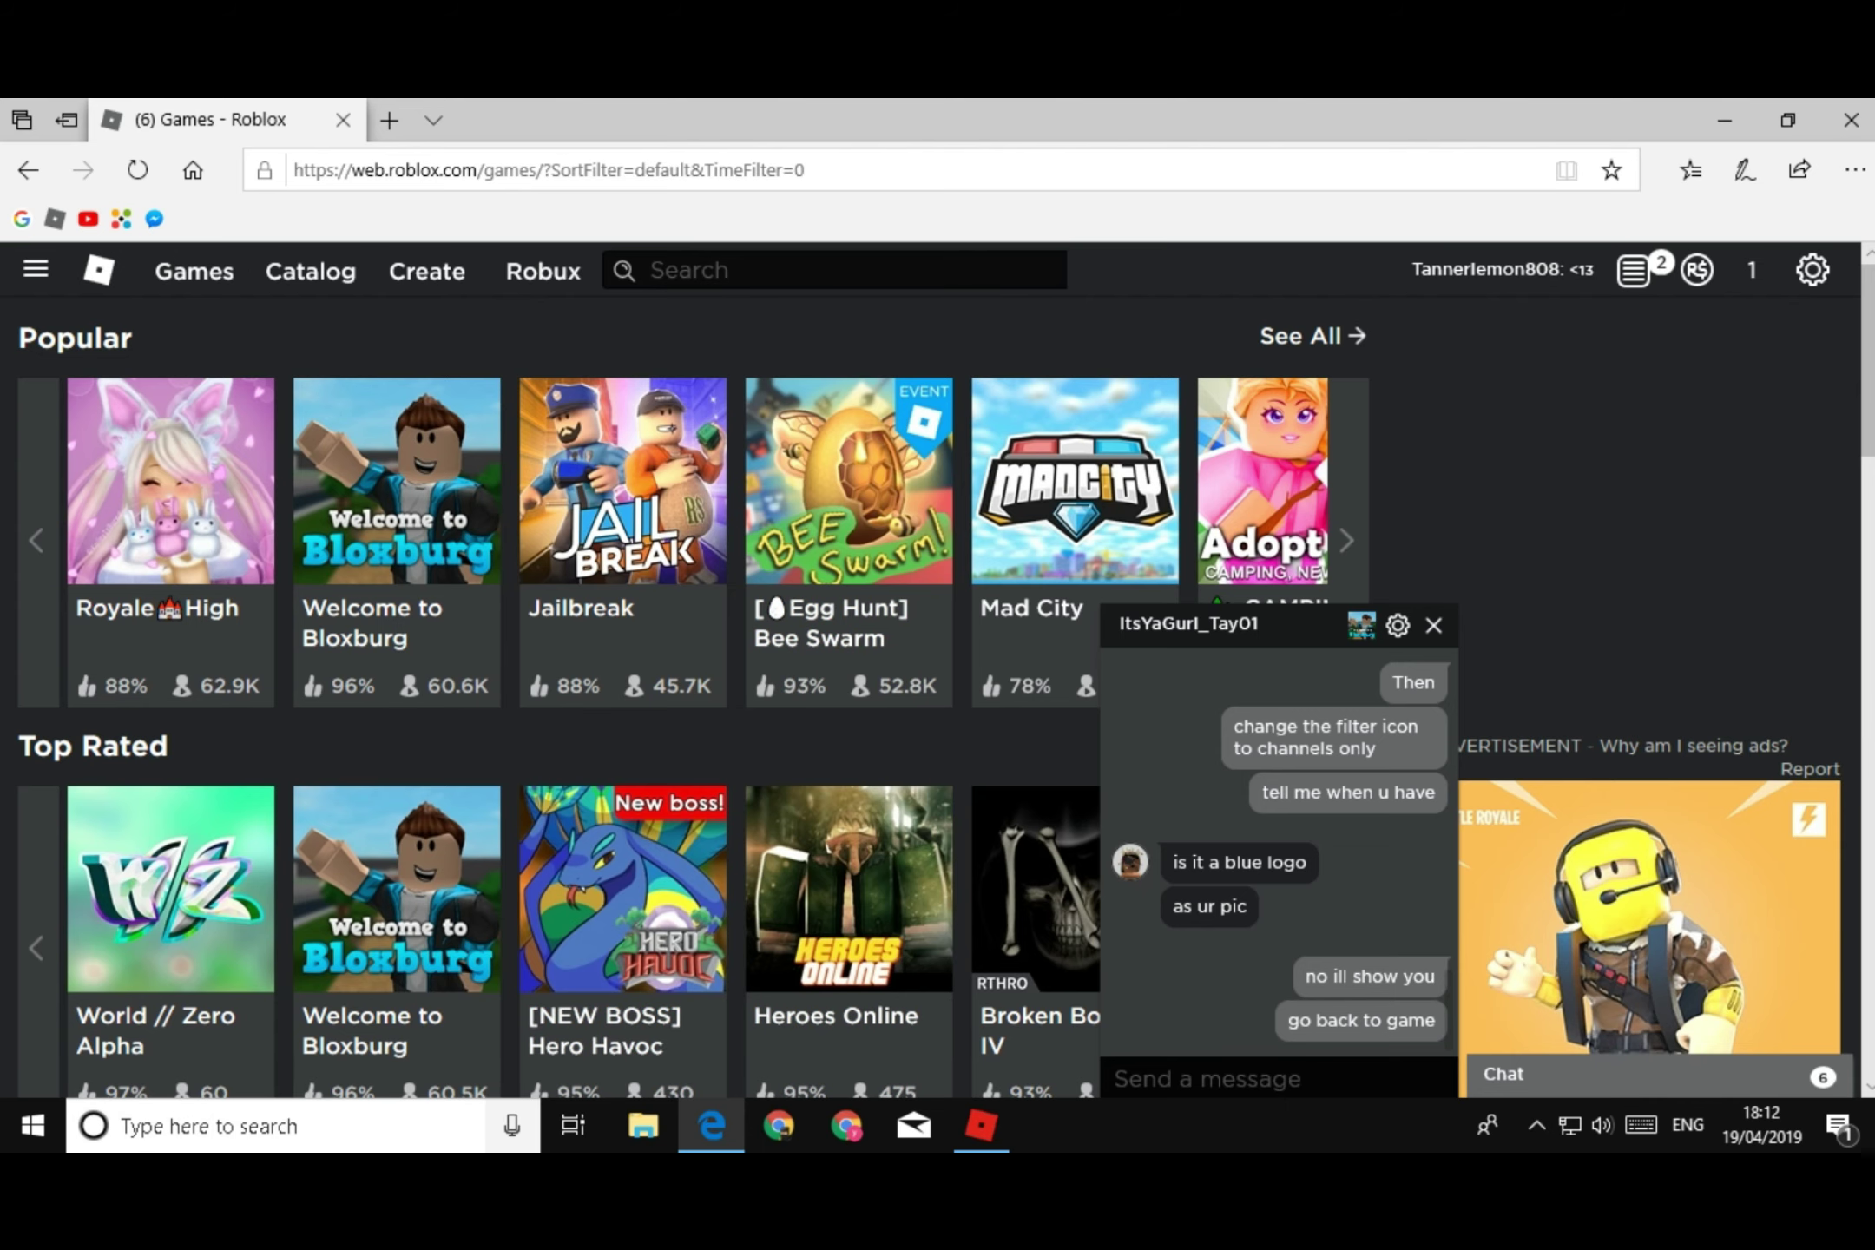
Search Windows for paint.net and launch the desktop app
key(super+s)
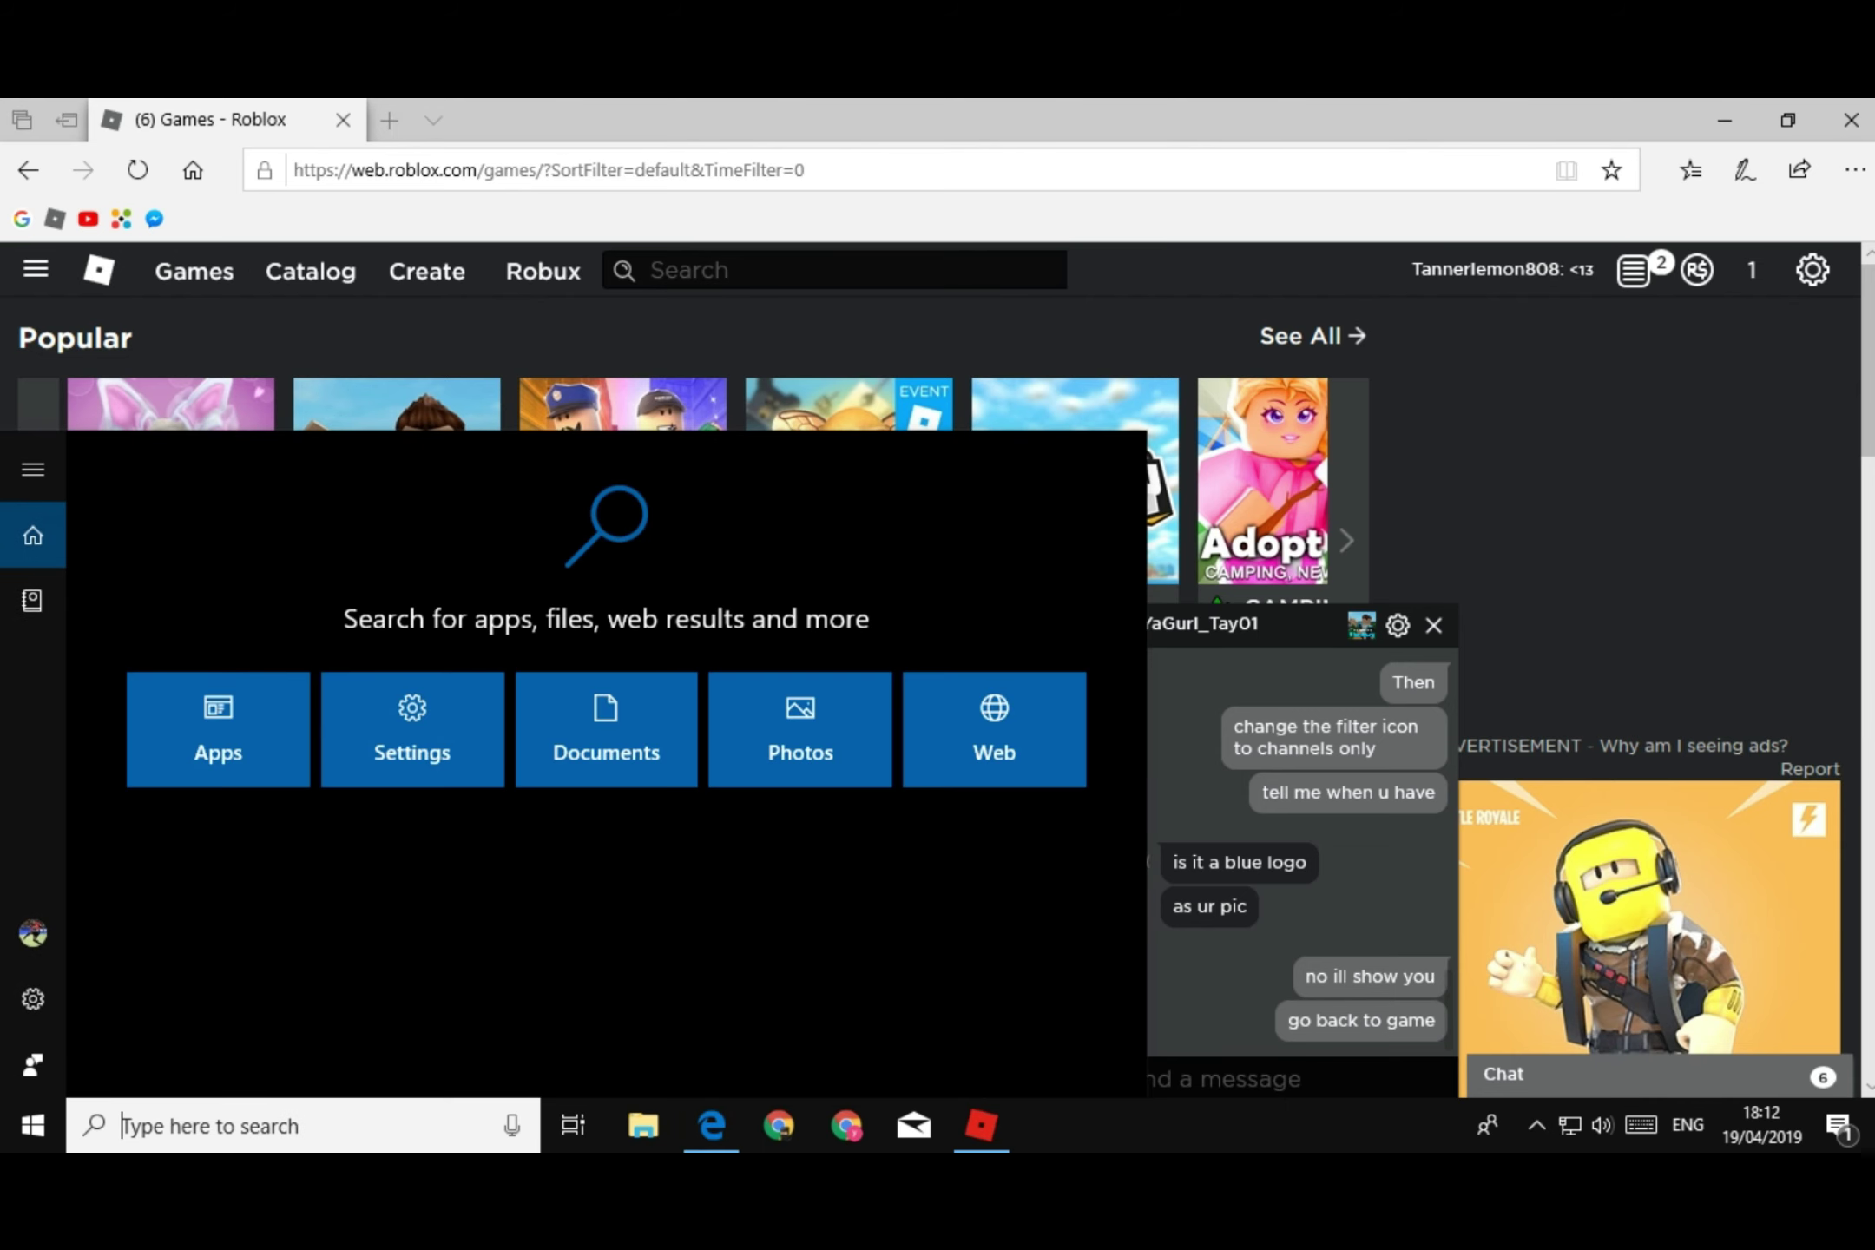
text(paint./)
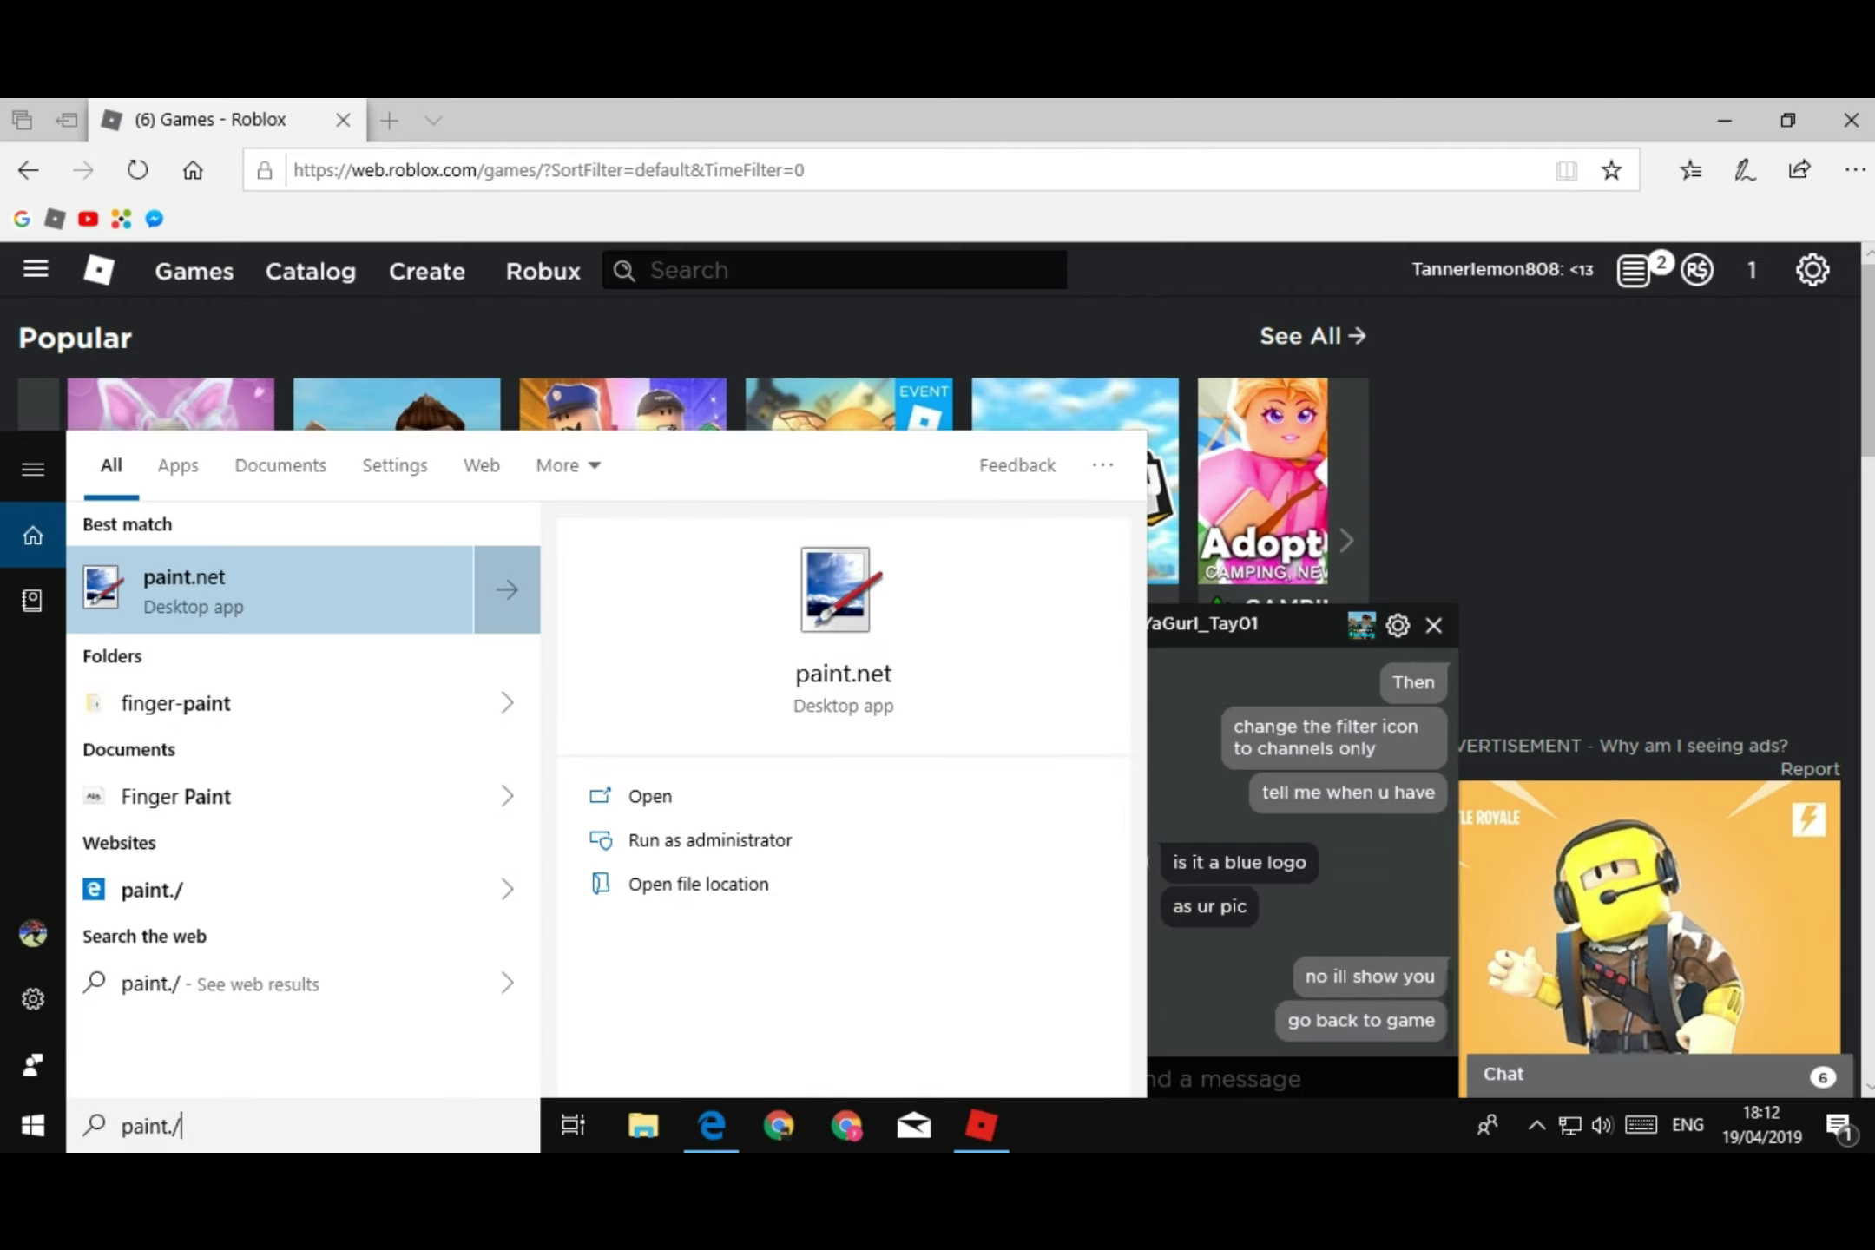
key(BackSpace)
text(net)
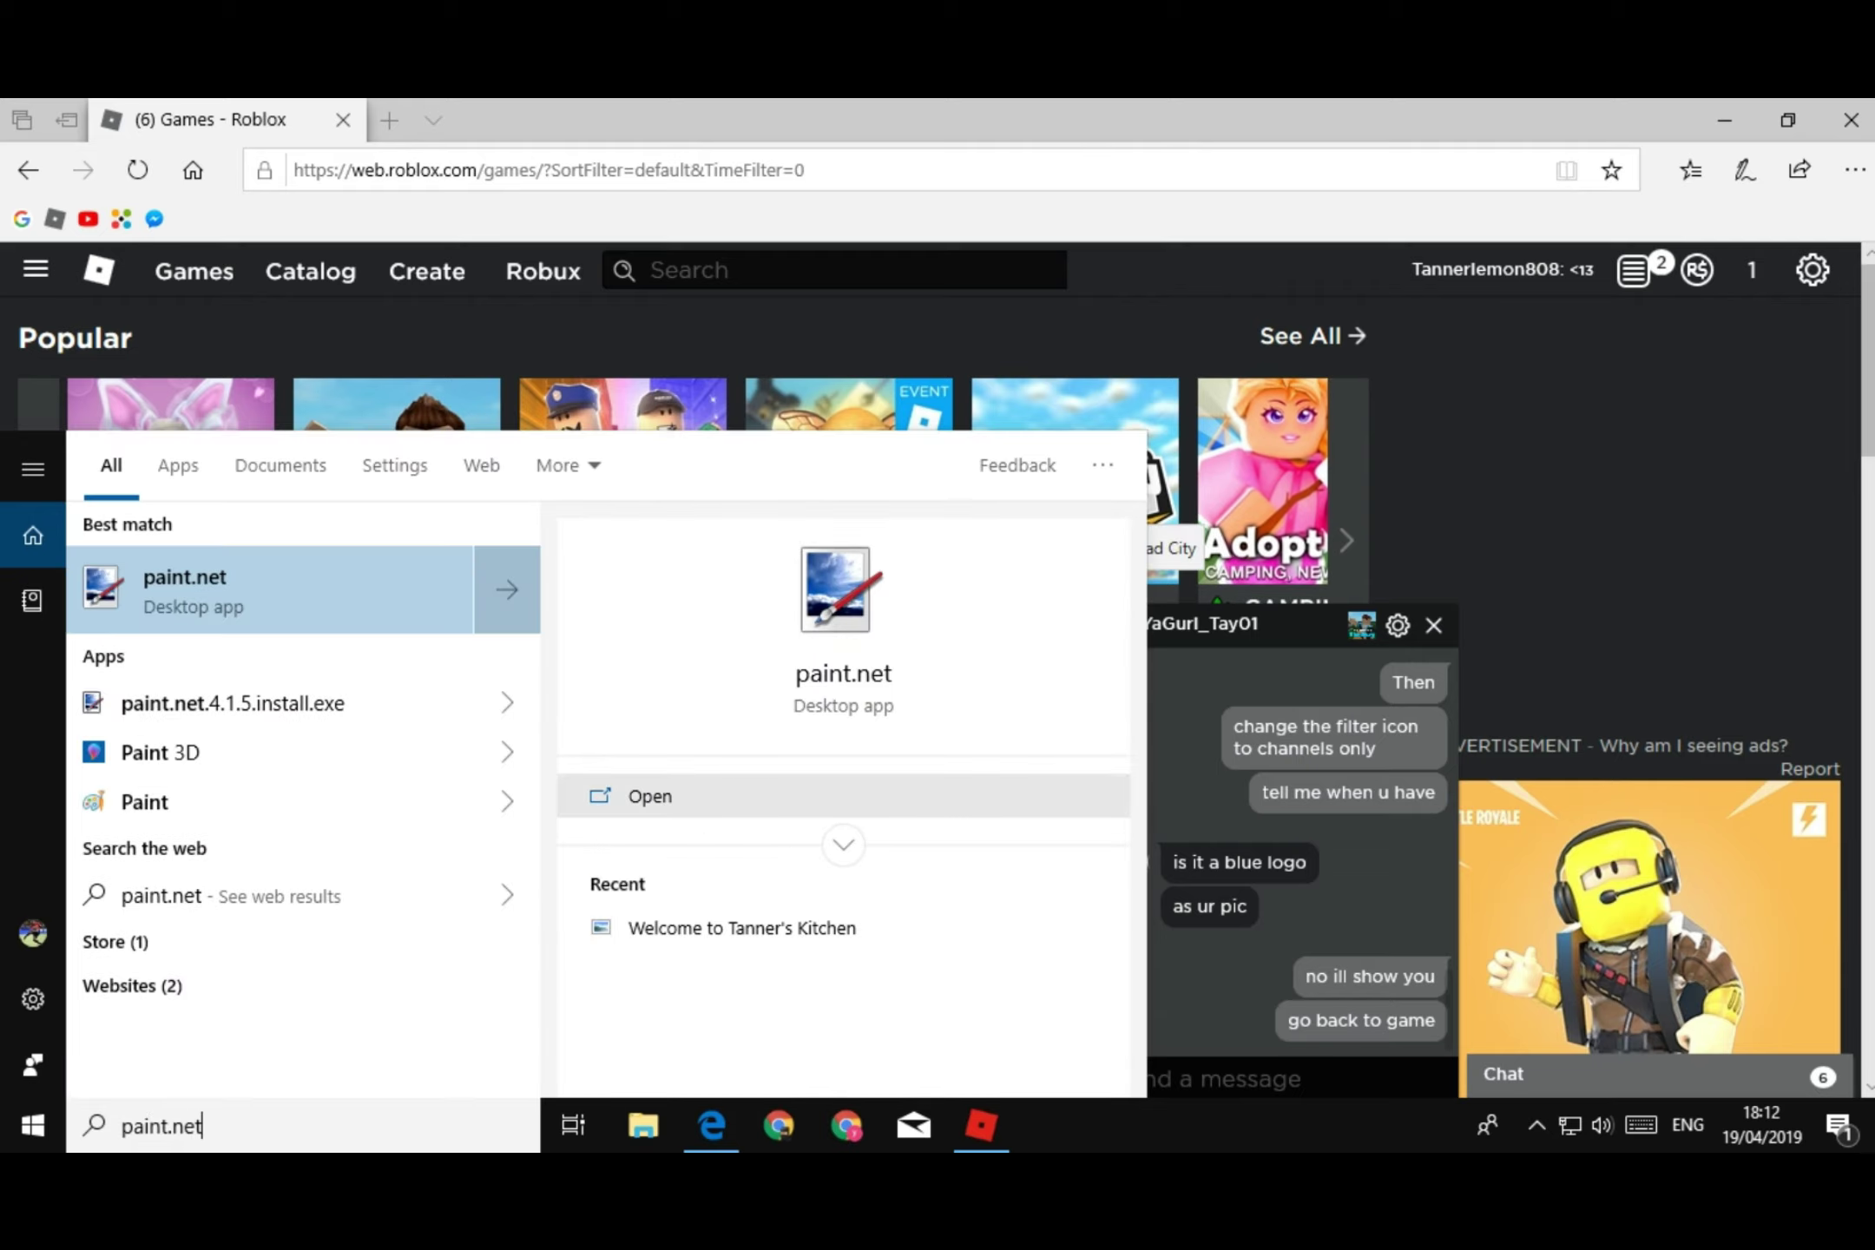
key(Return)
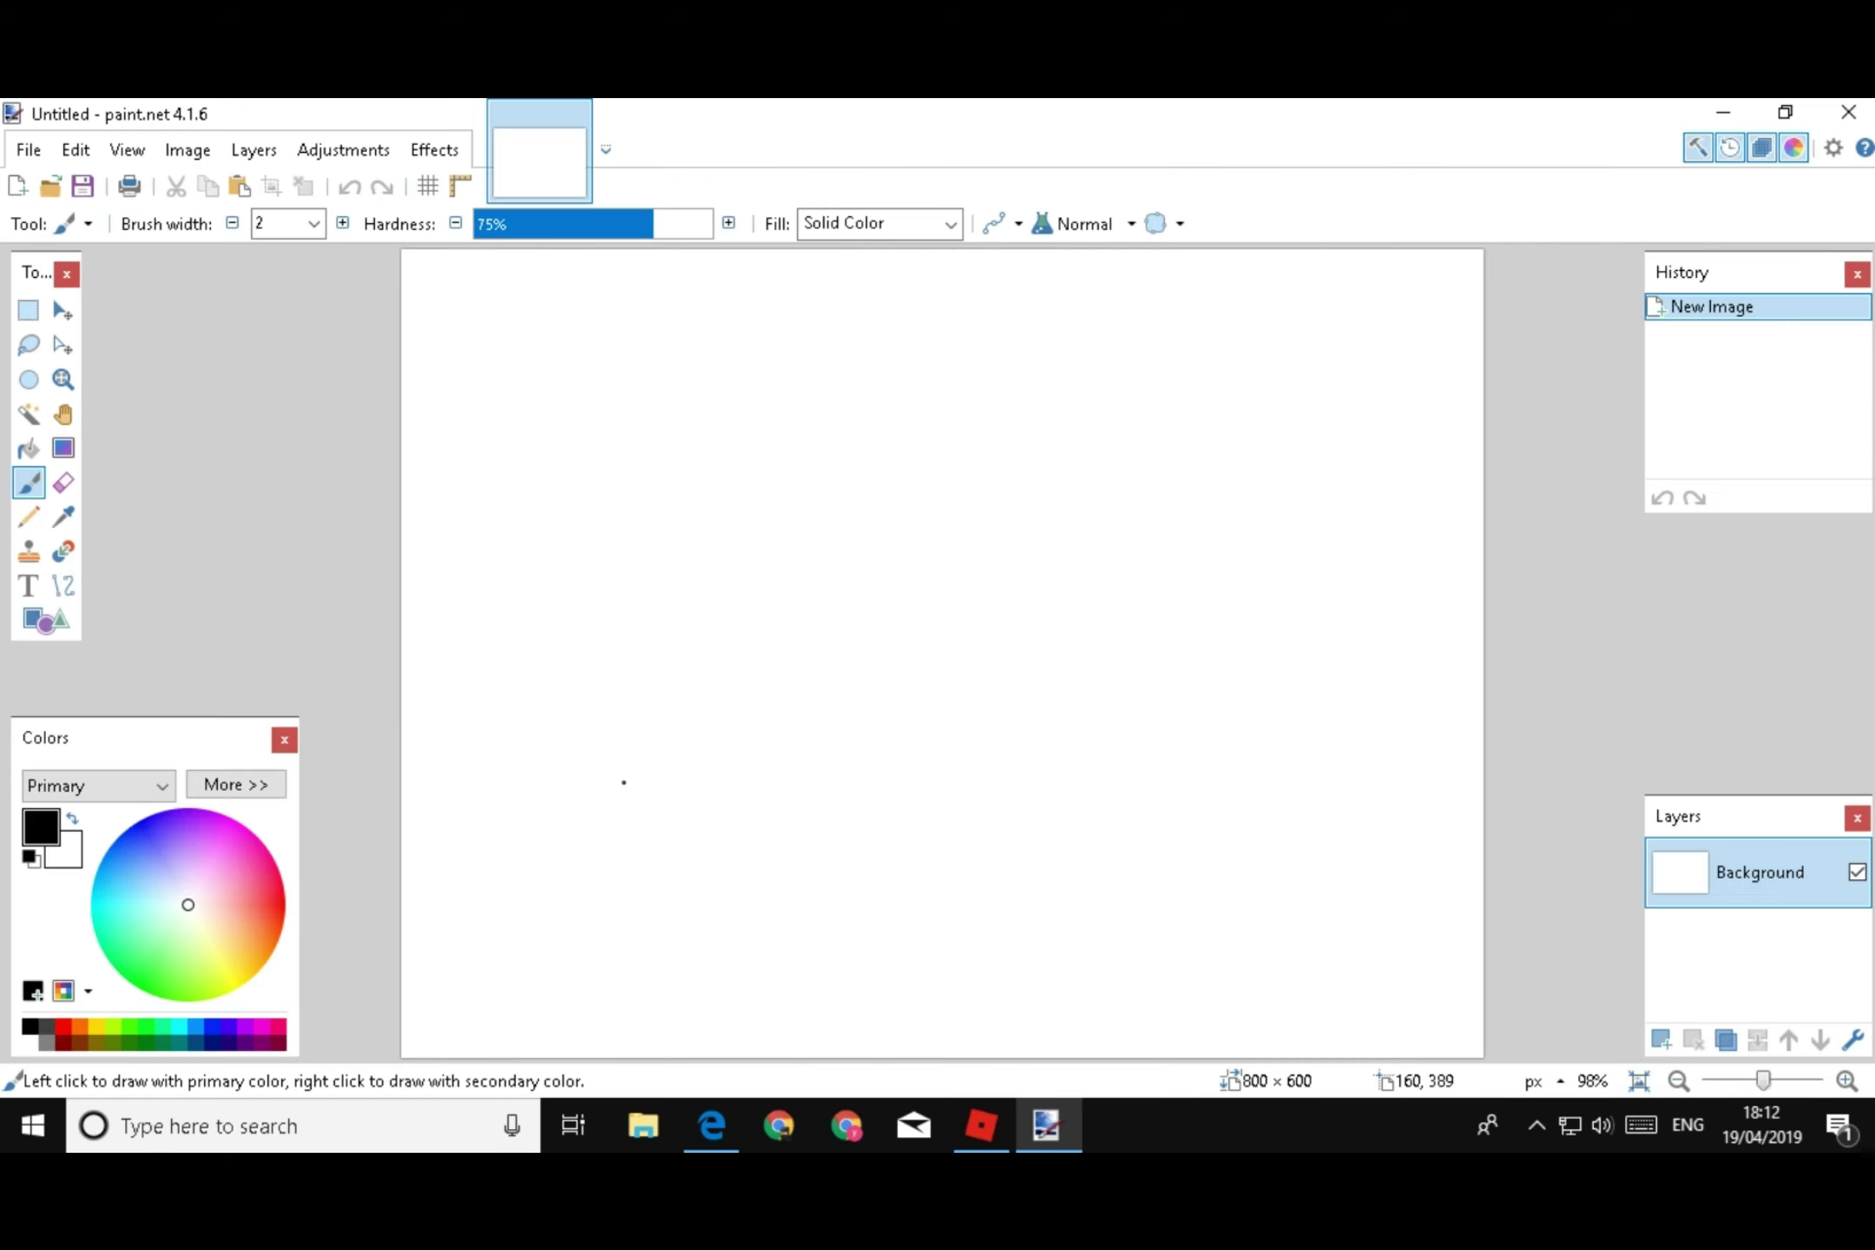
Switch to Roblox to examine the purple picture on the wall and return to paint.net
mouse_move(981, 1125)
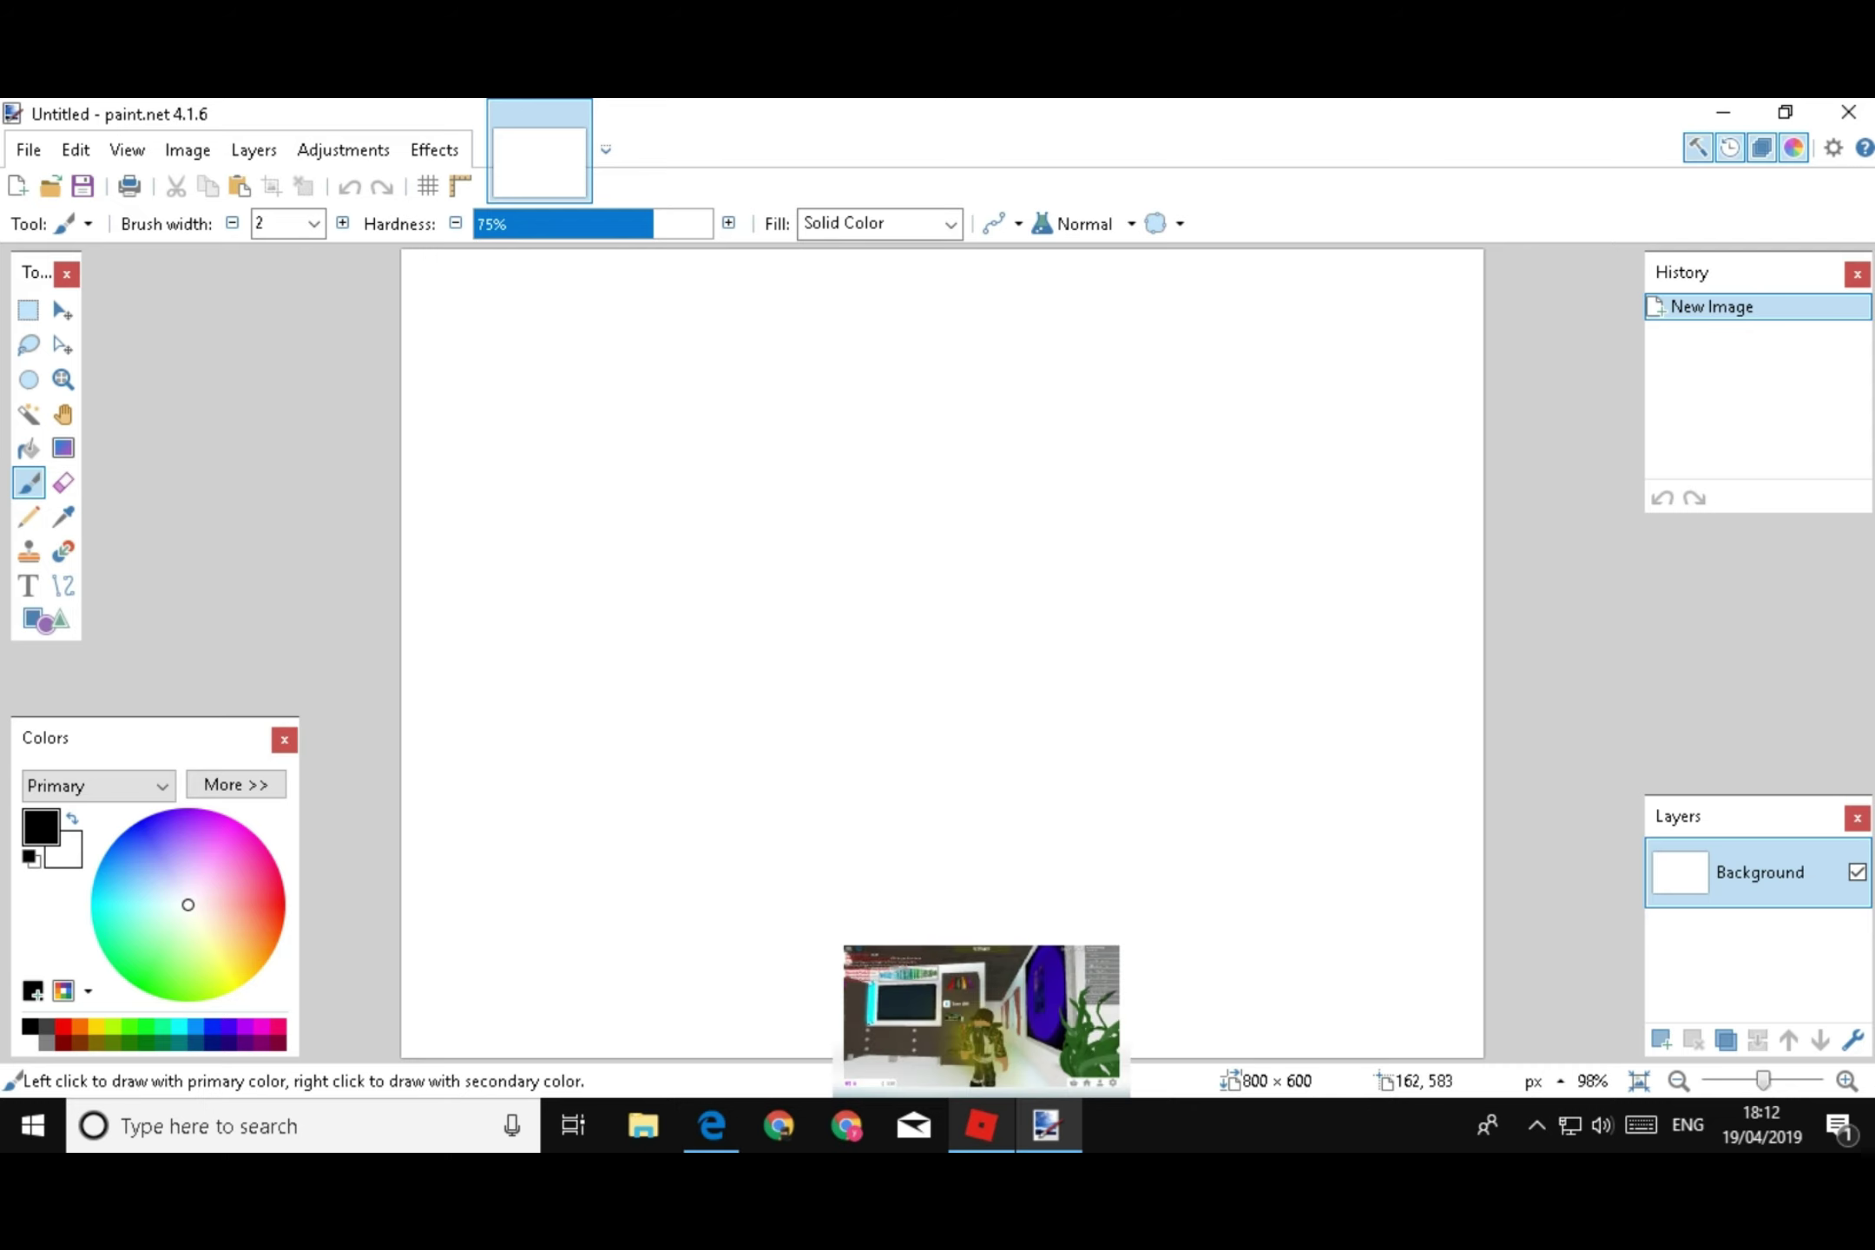
click(954, 972)
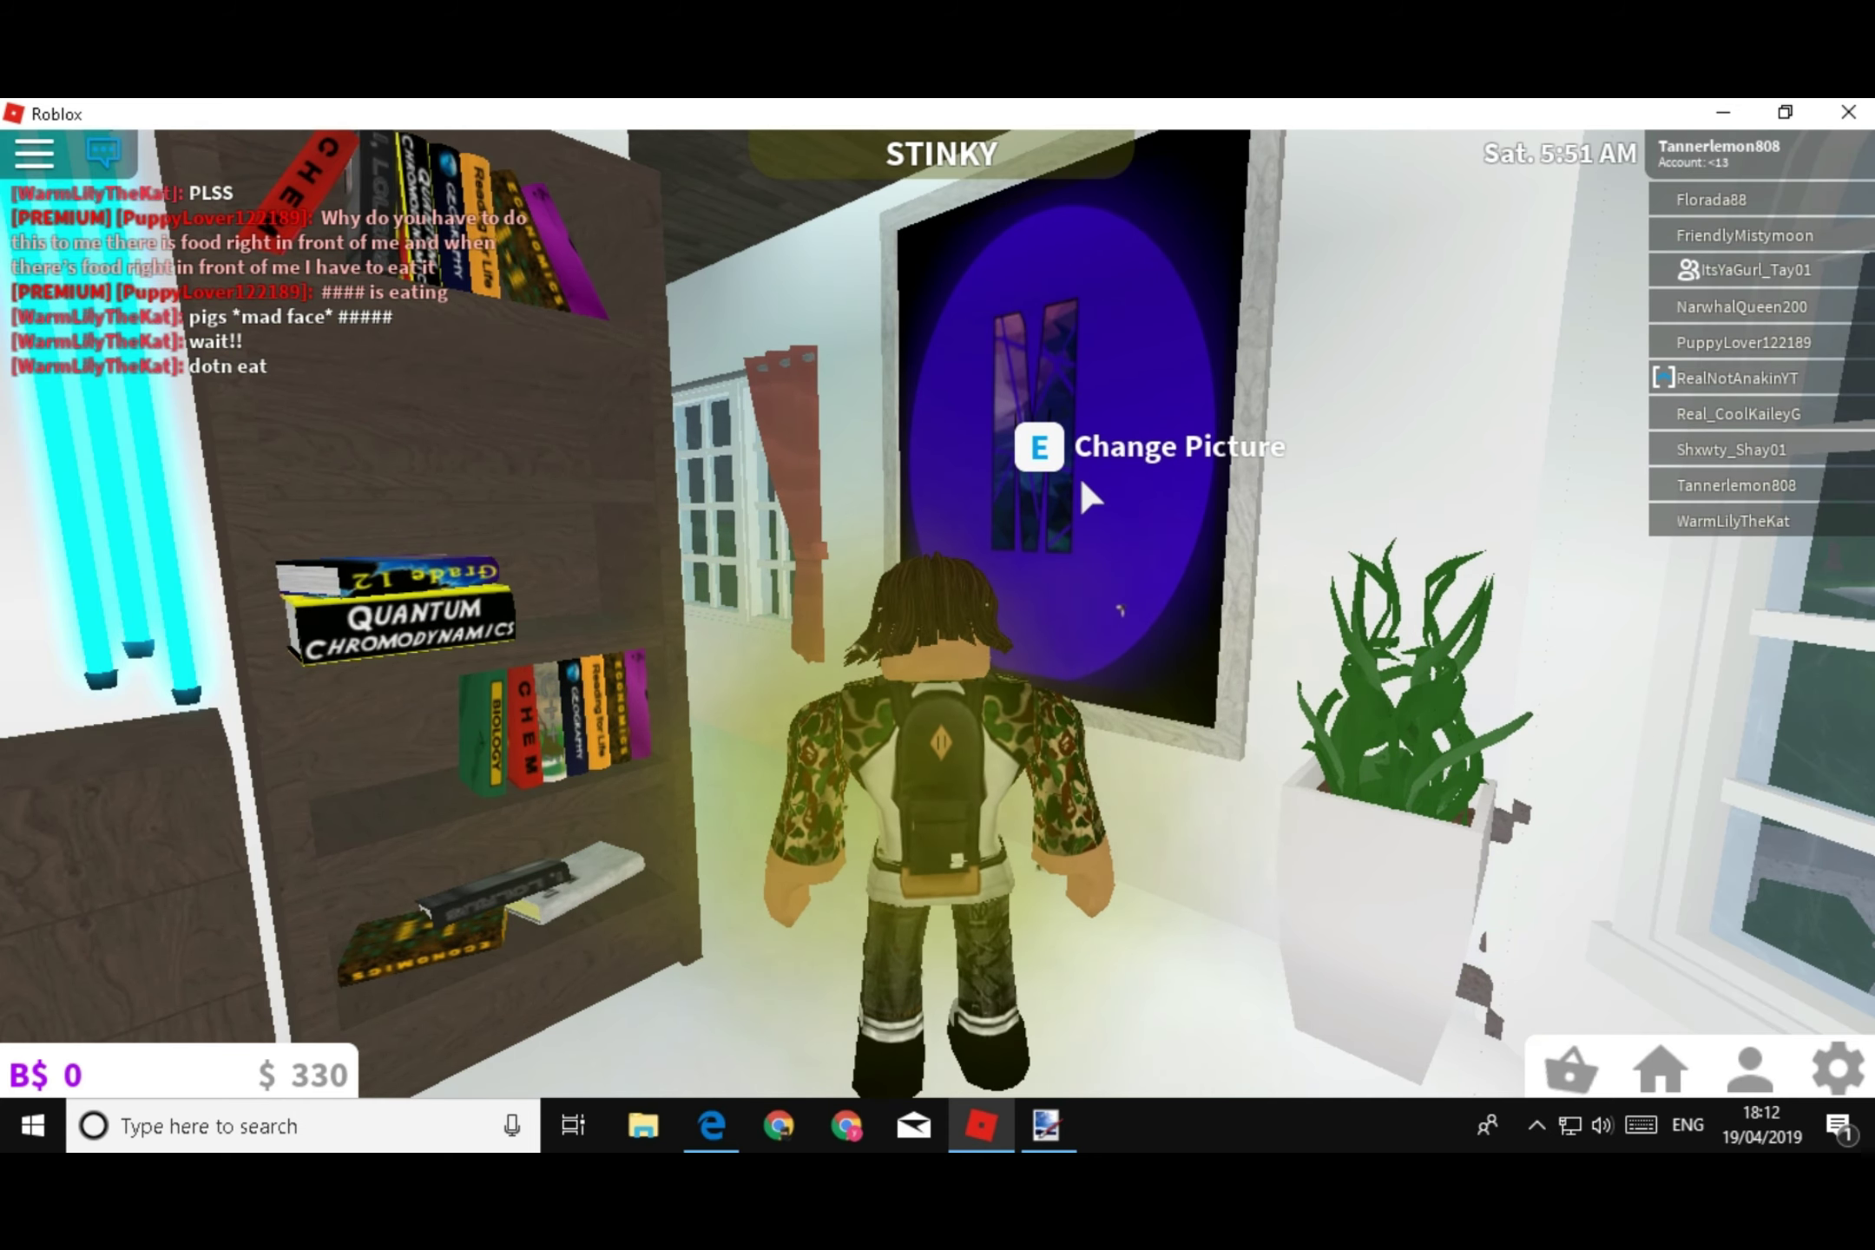
key(s)
key(d)
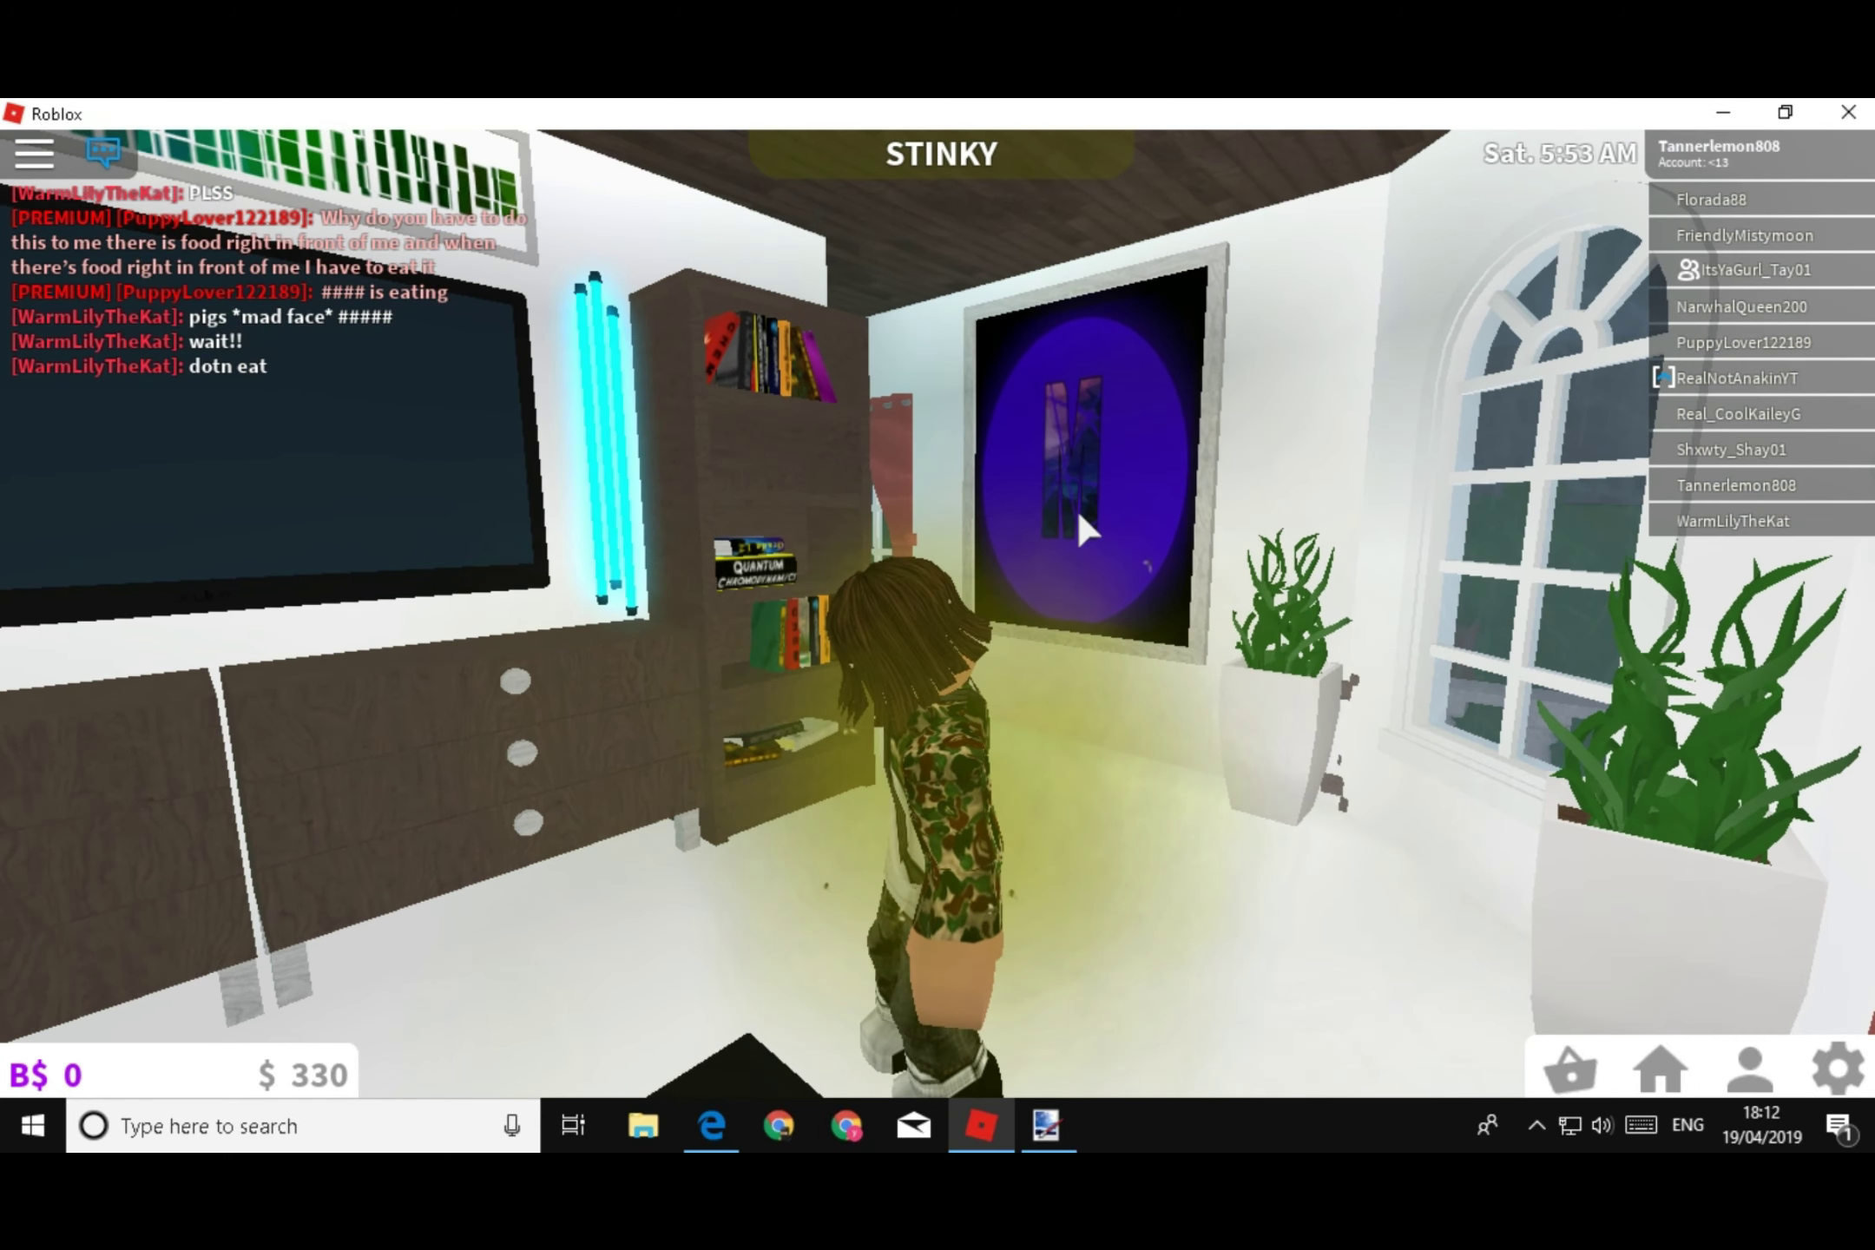
key(alt+Tab)
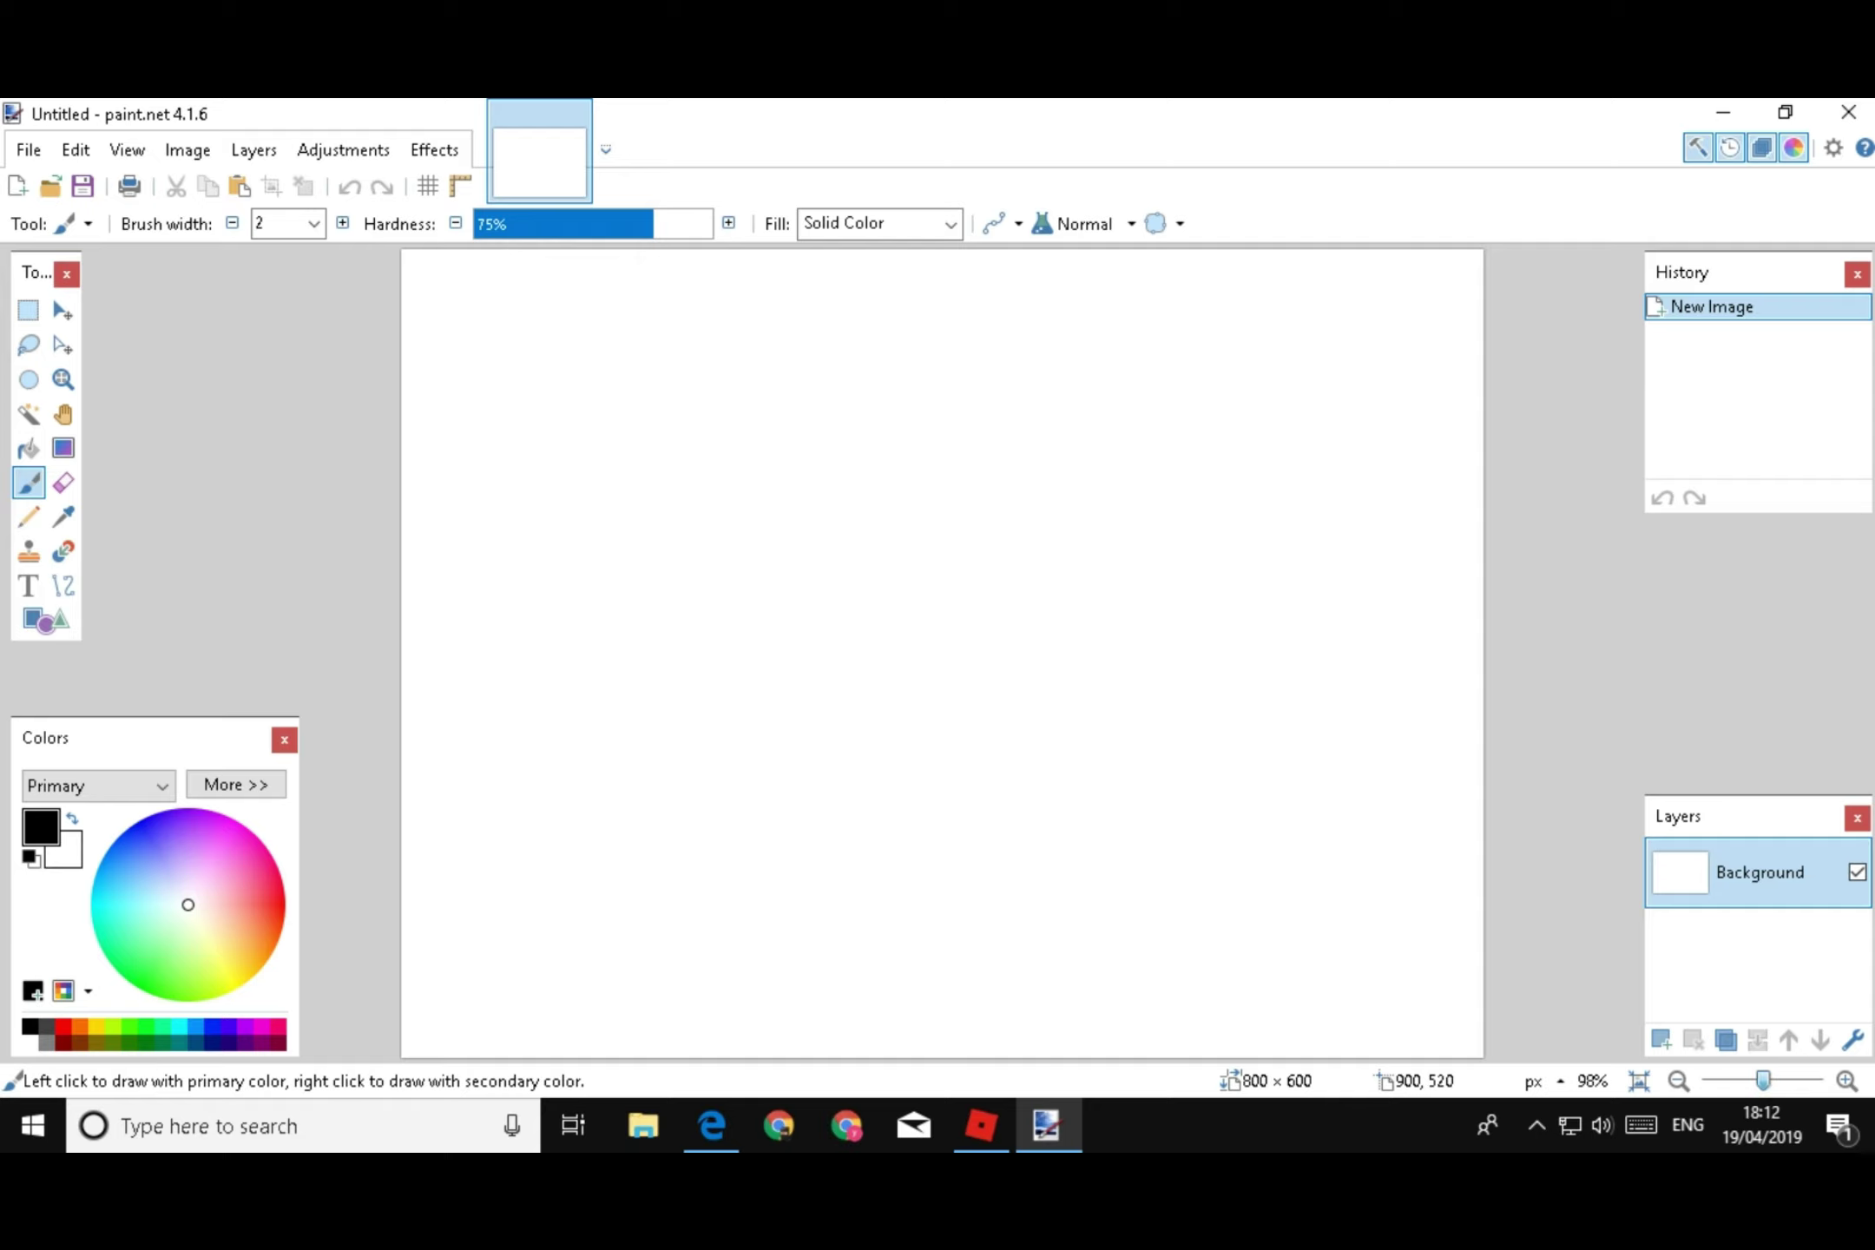
Make the blank canvas square by setting its height to 800 pixels
key(ctrl+0)
key(ctrl+minus)
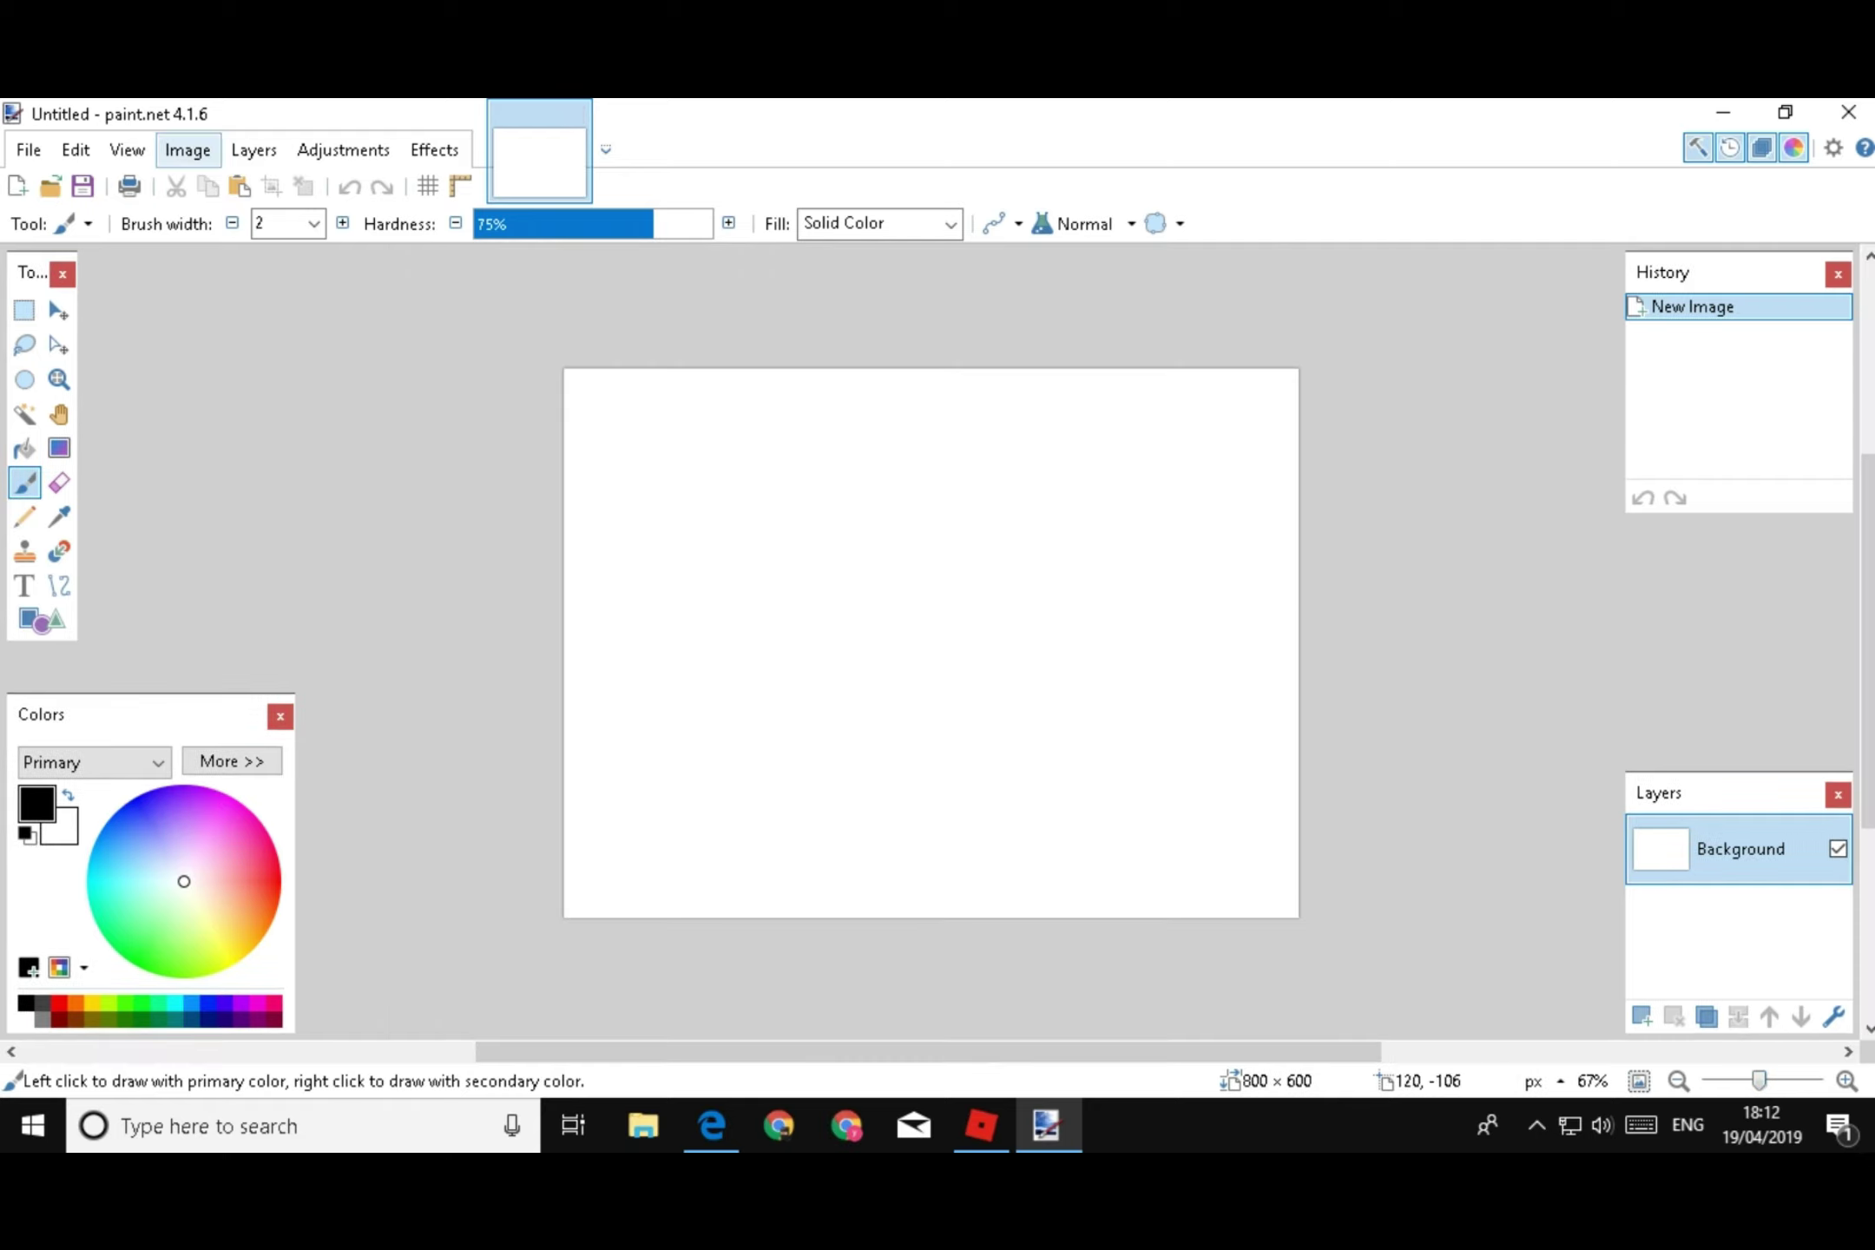
click(188, 149)
click(249, 251)
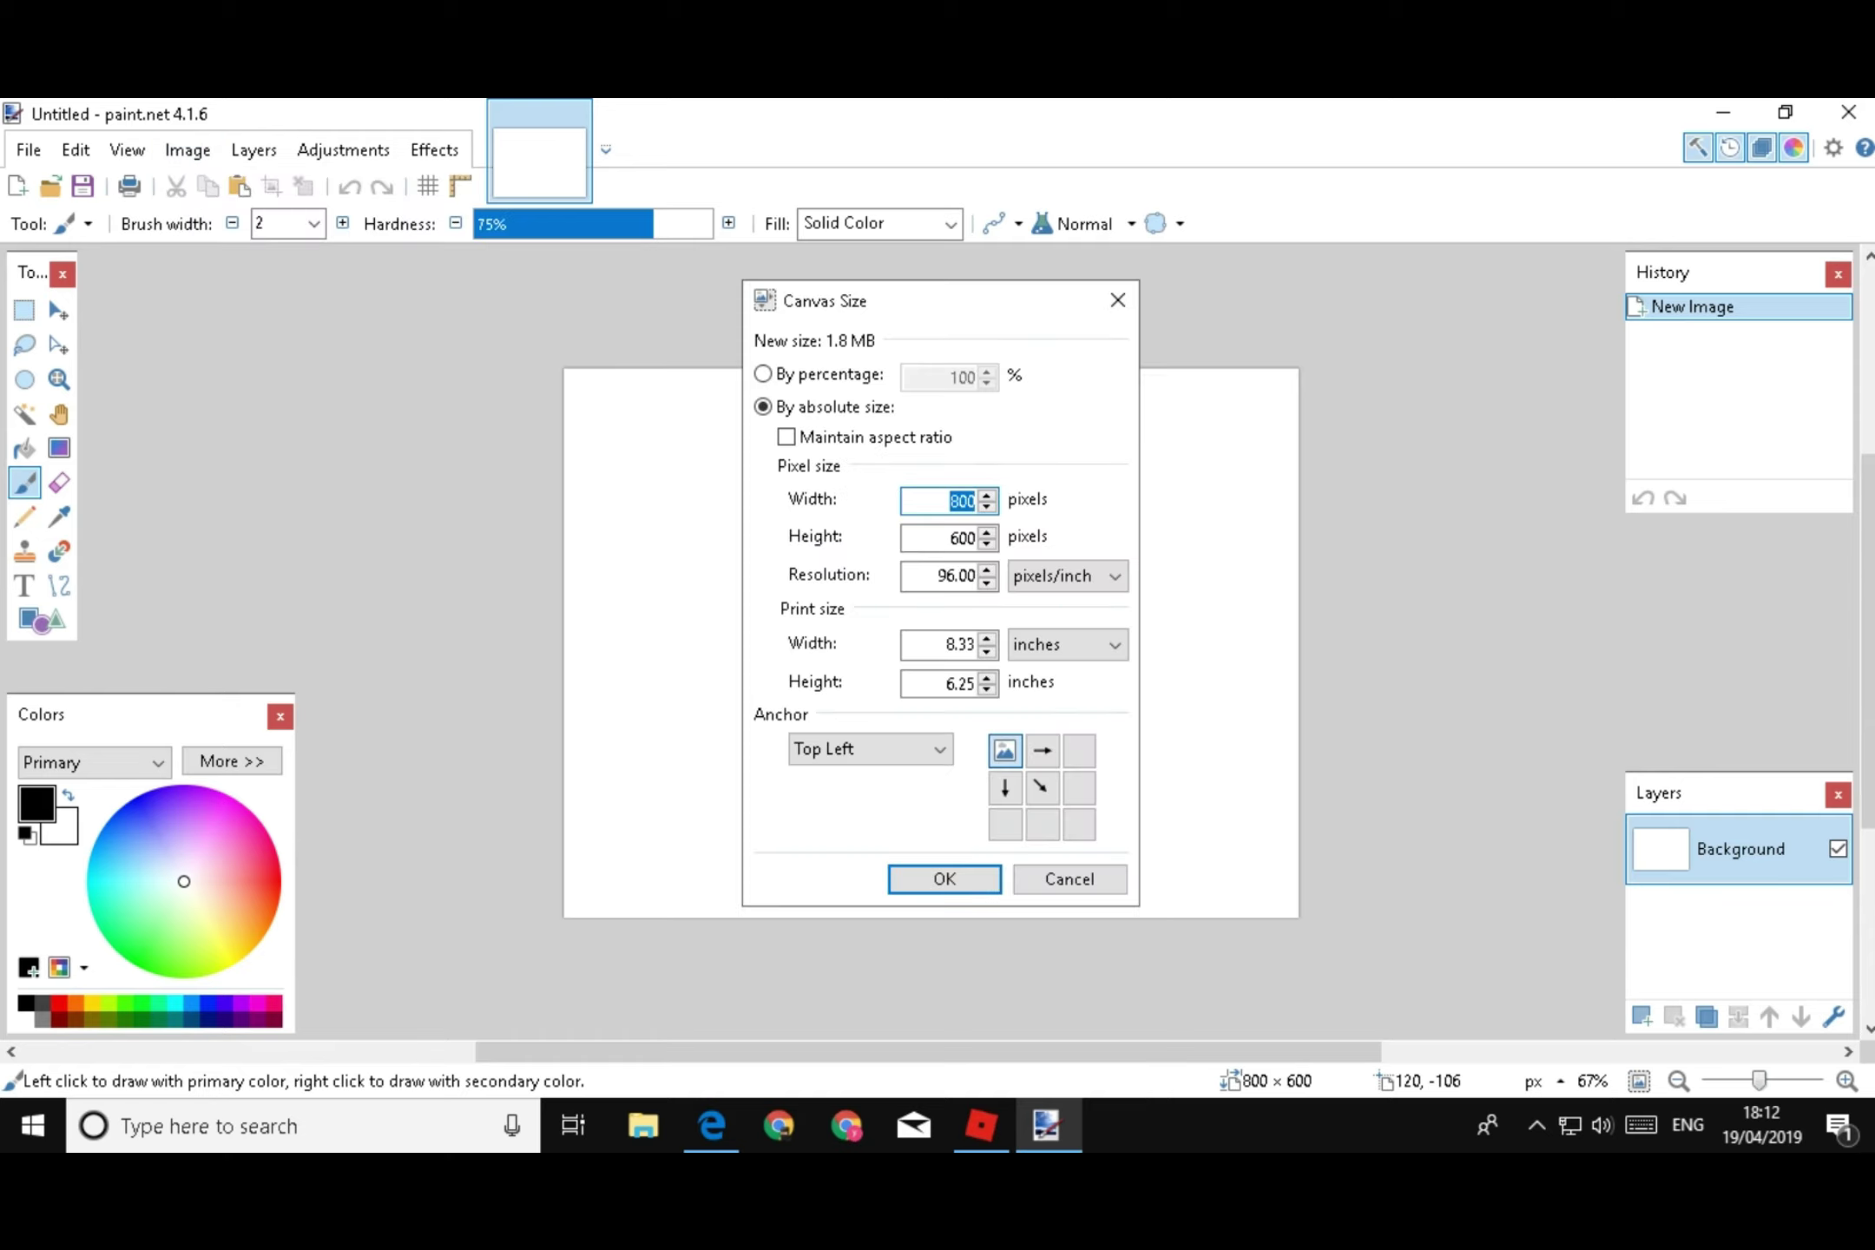
click(948, 538)
drag(950, 538, 974, 538)
text(800)
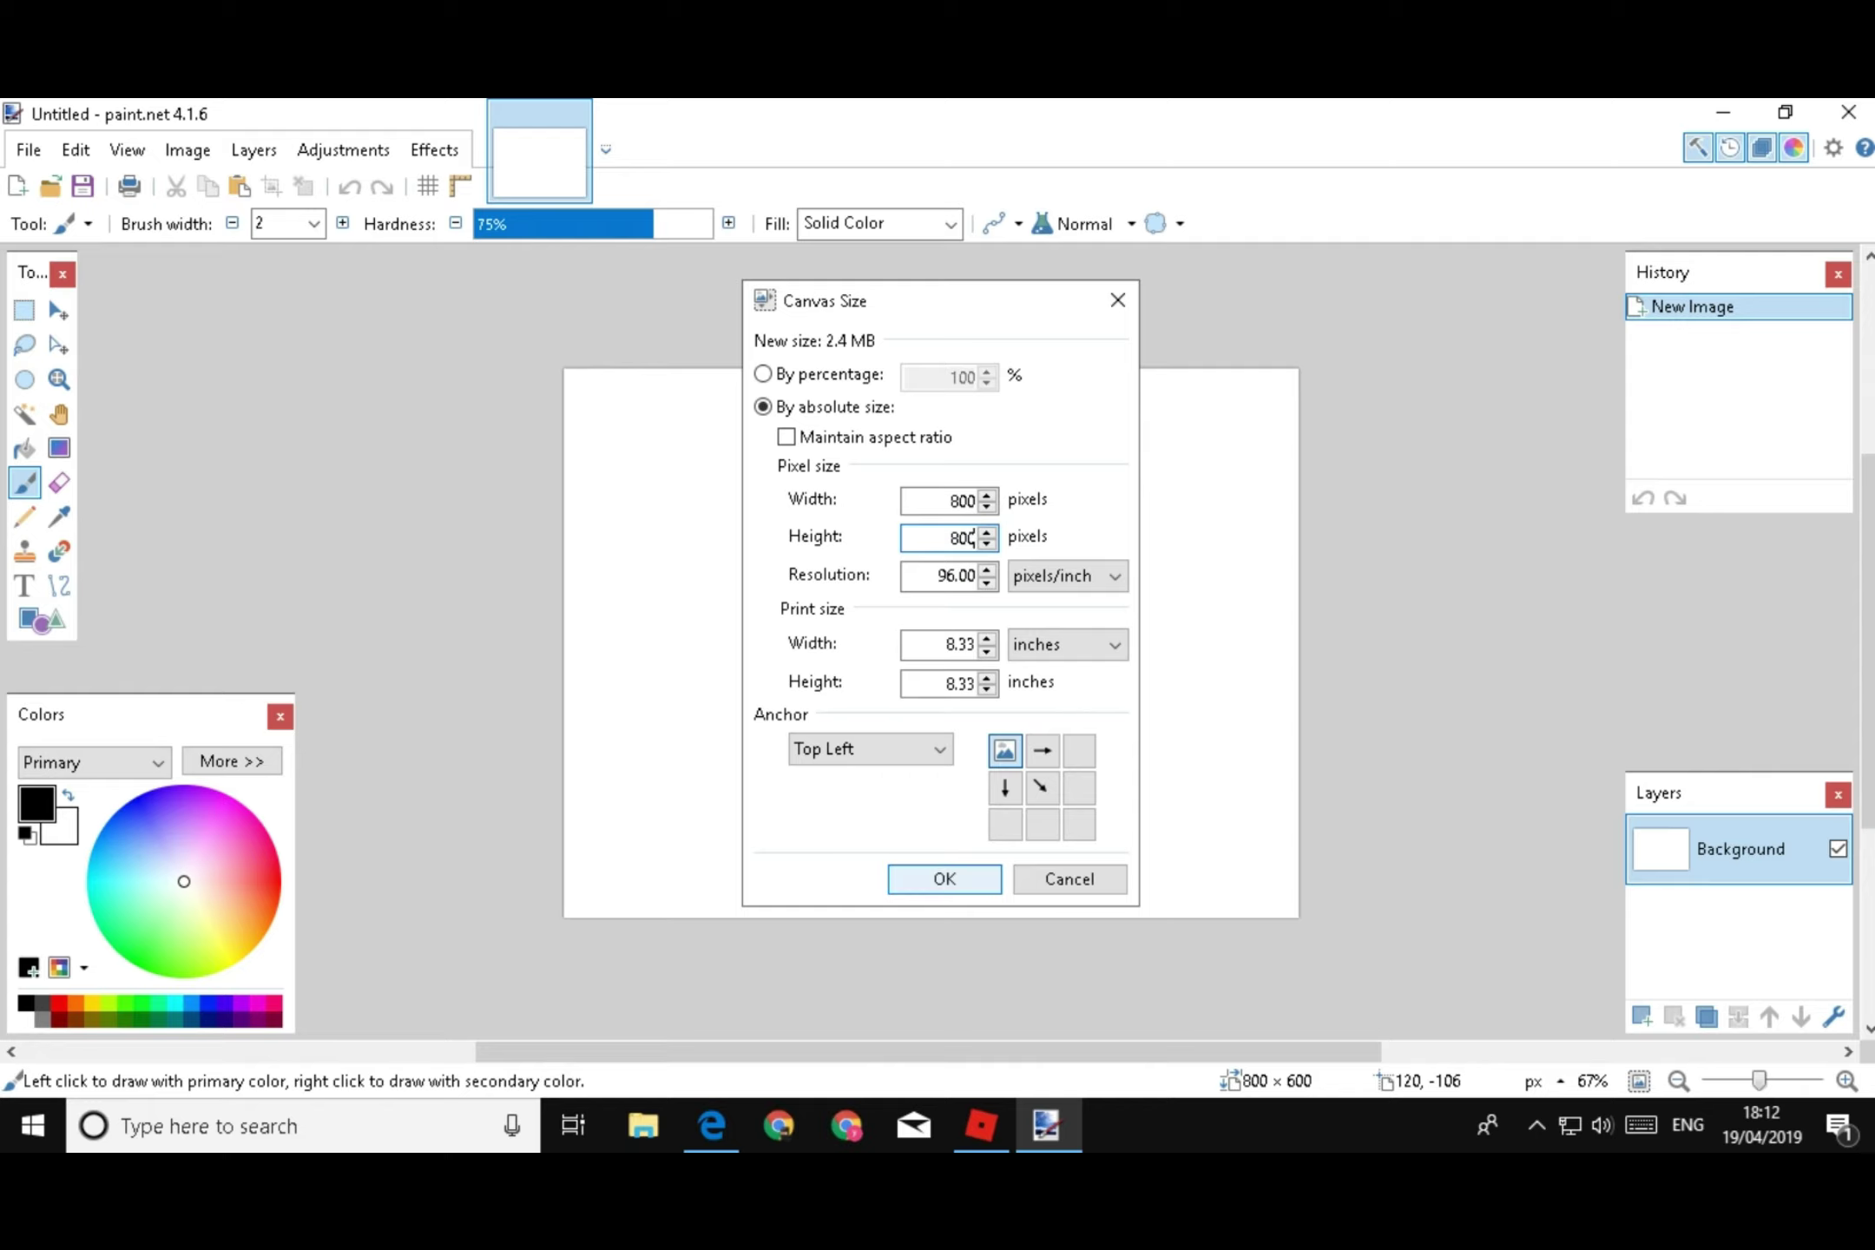
click(945, 878)
key(s)
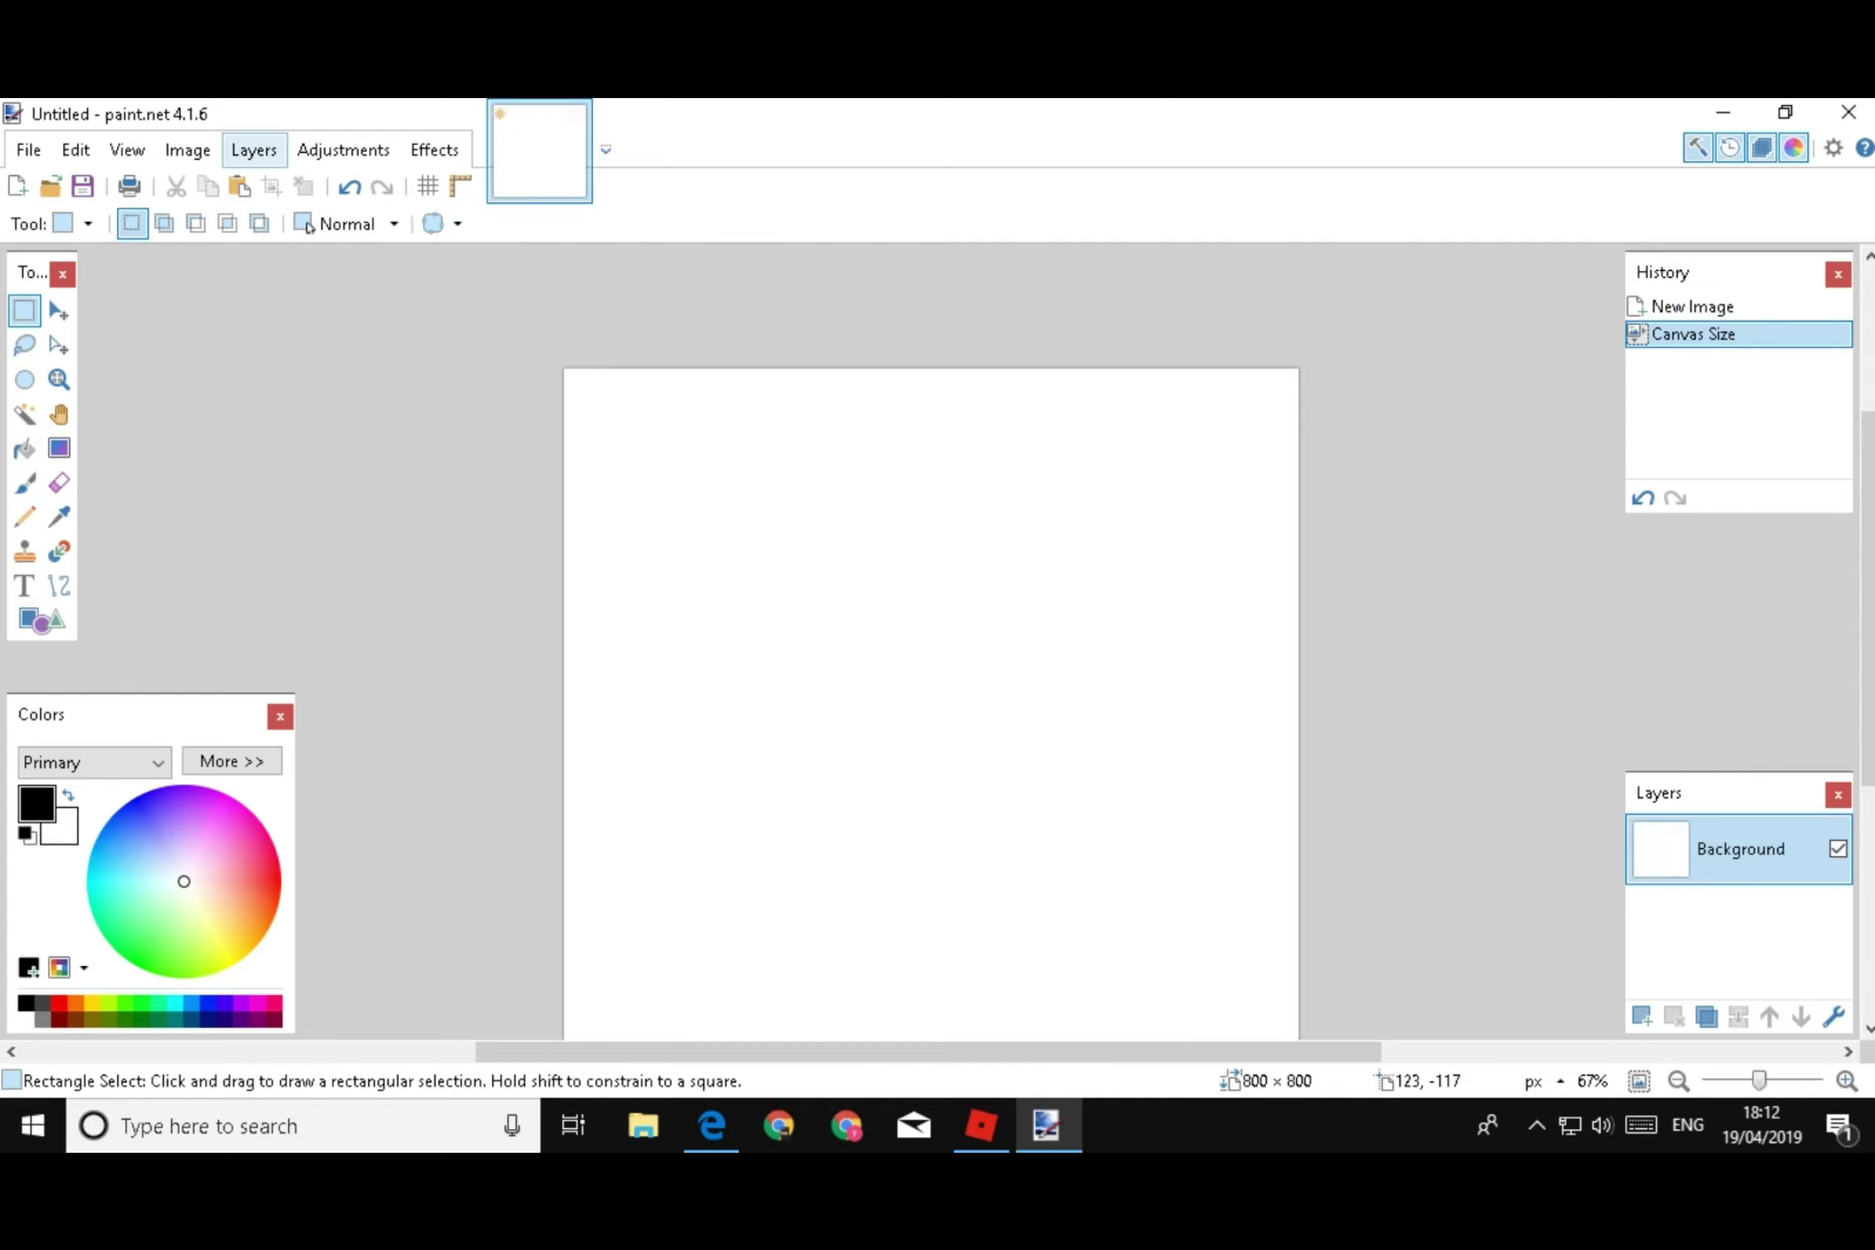
Reopen the canvas size settings and switch to Roblox to examine the wide welcome sign on the kitchen wall
click(187, 150)
click(234, 251)
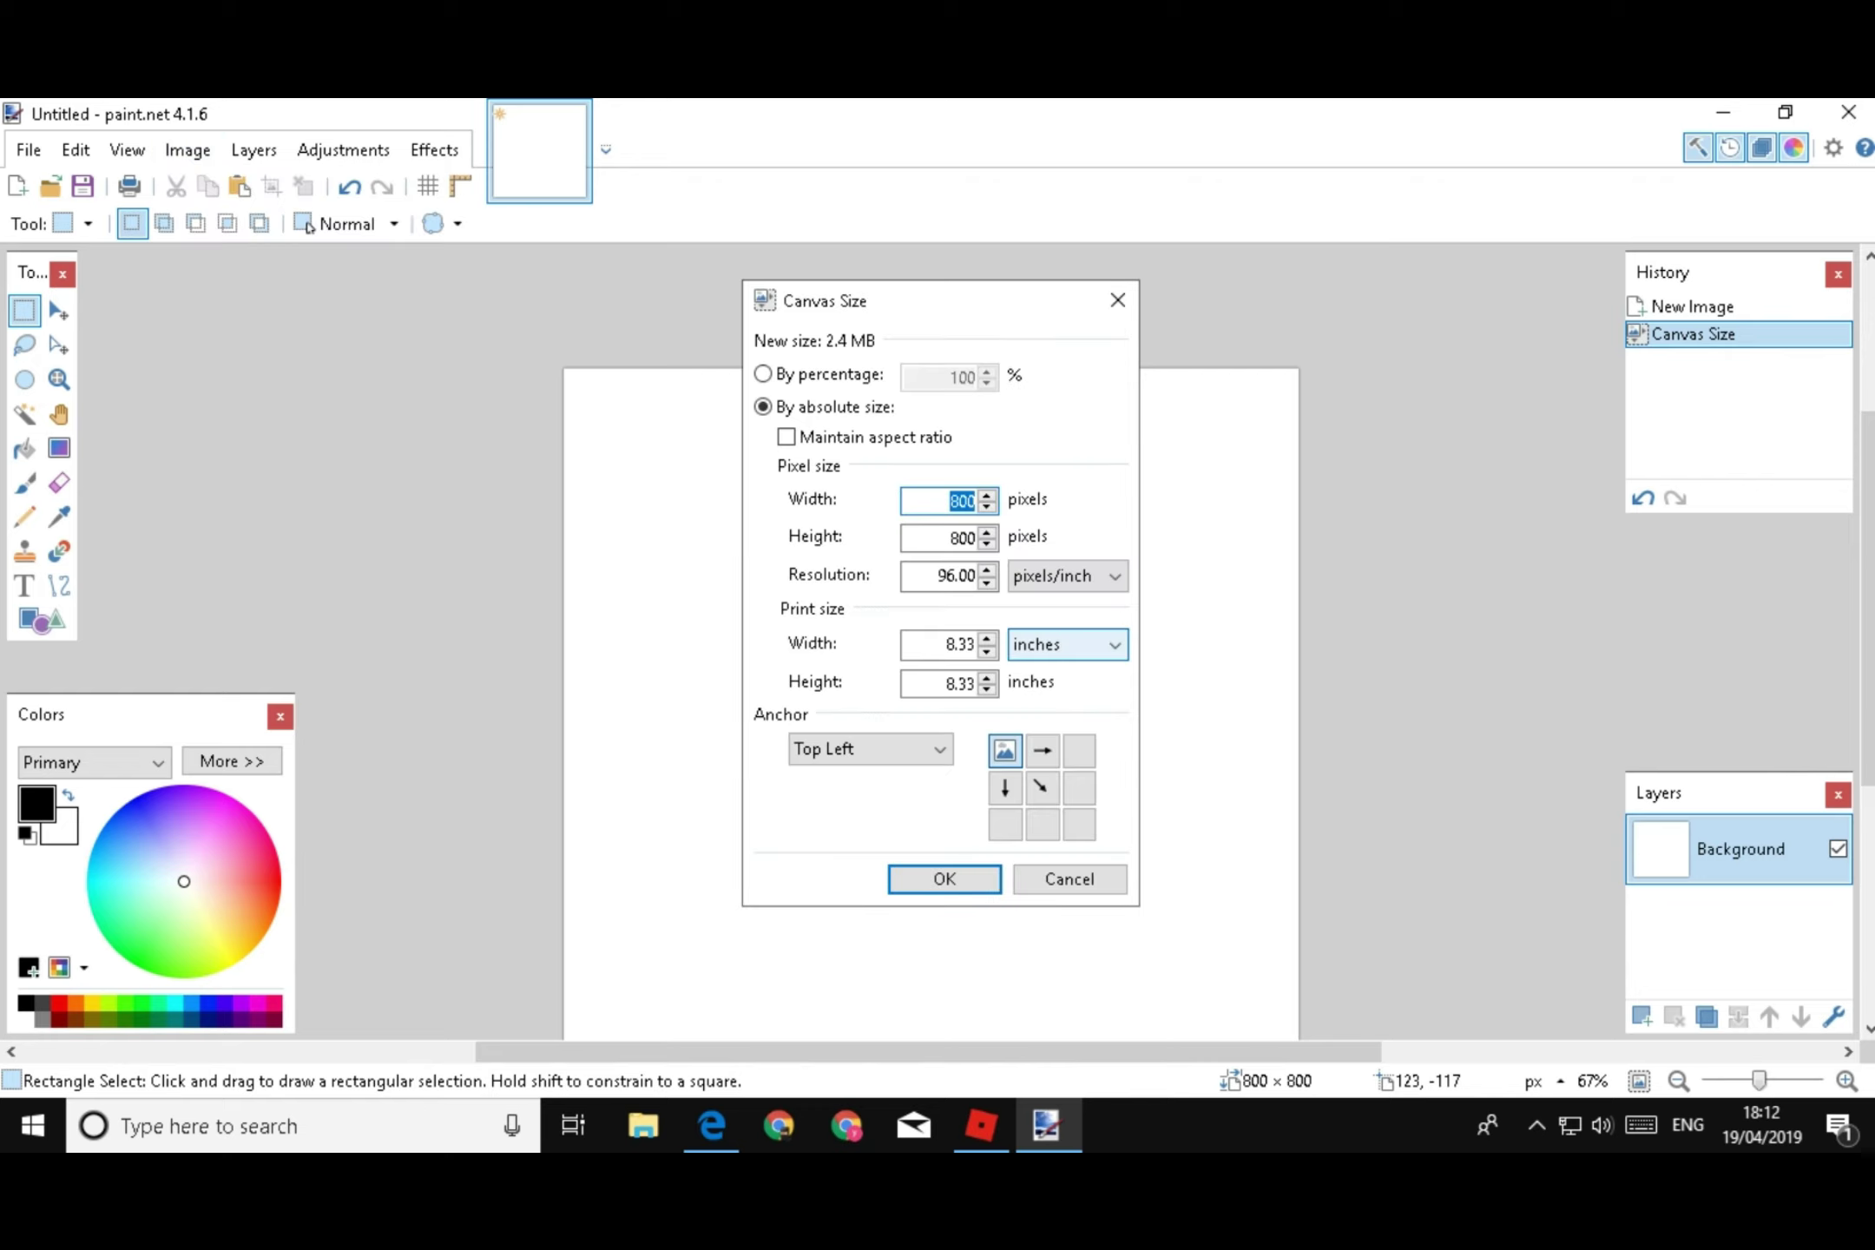
click(981, 1126)
key(shift)
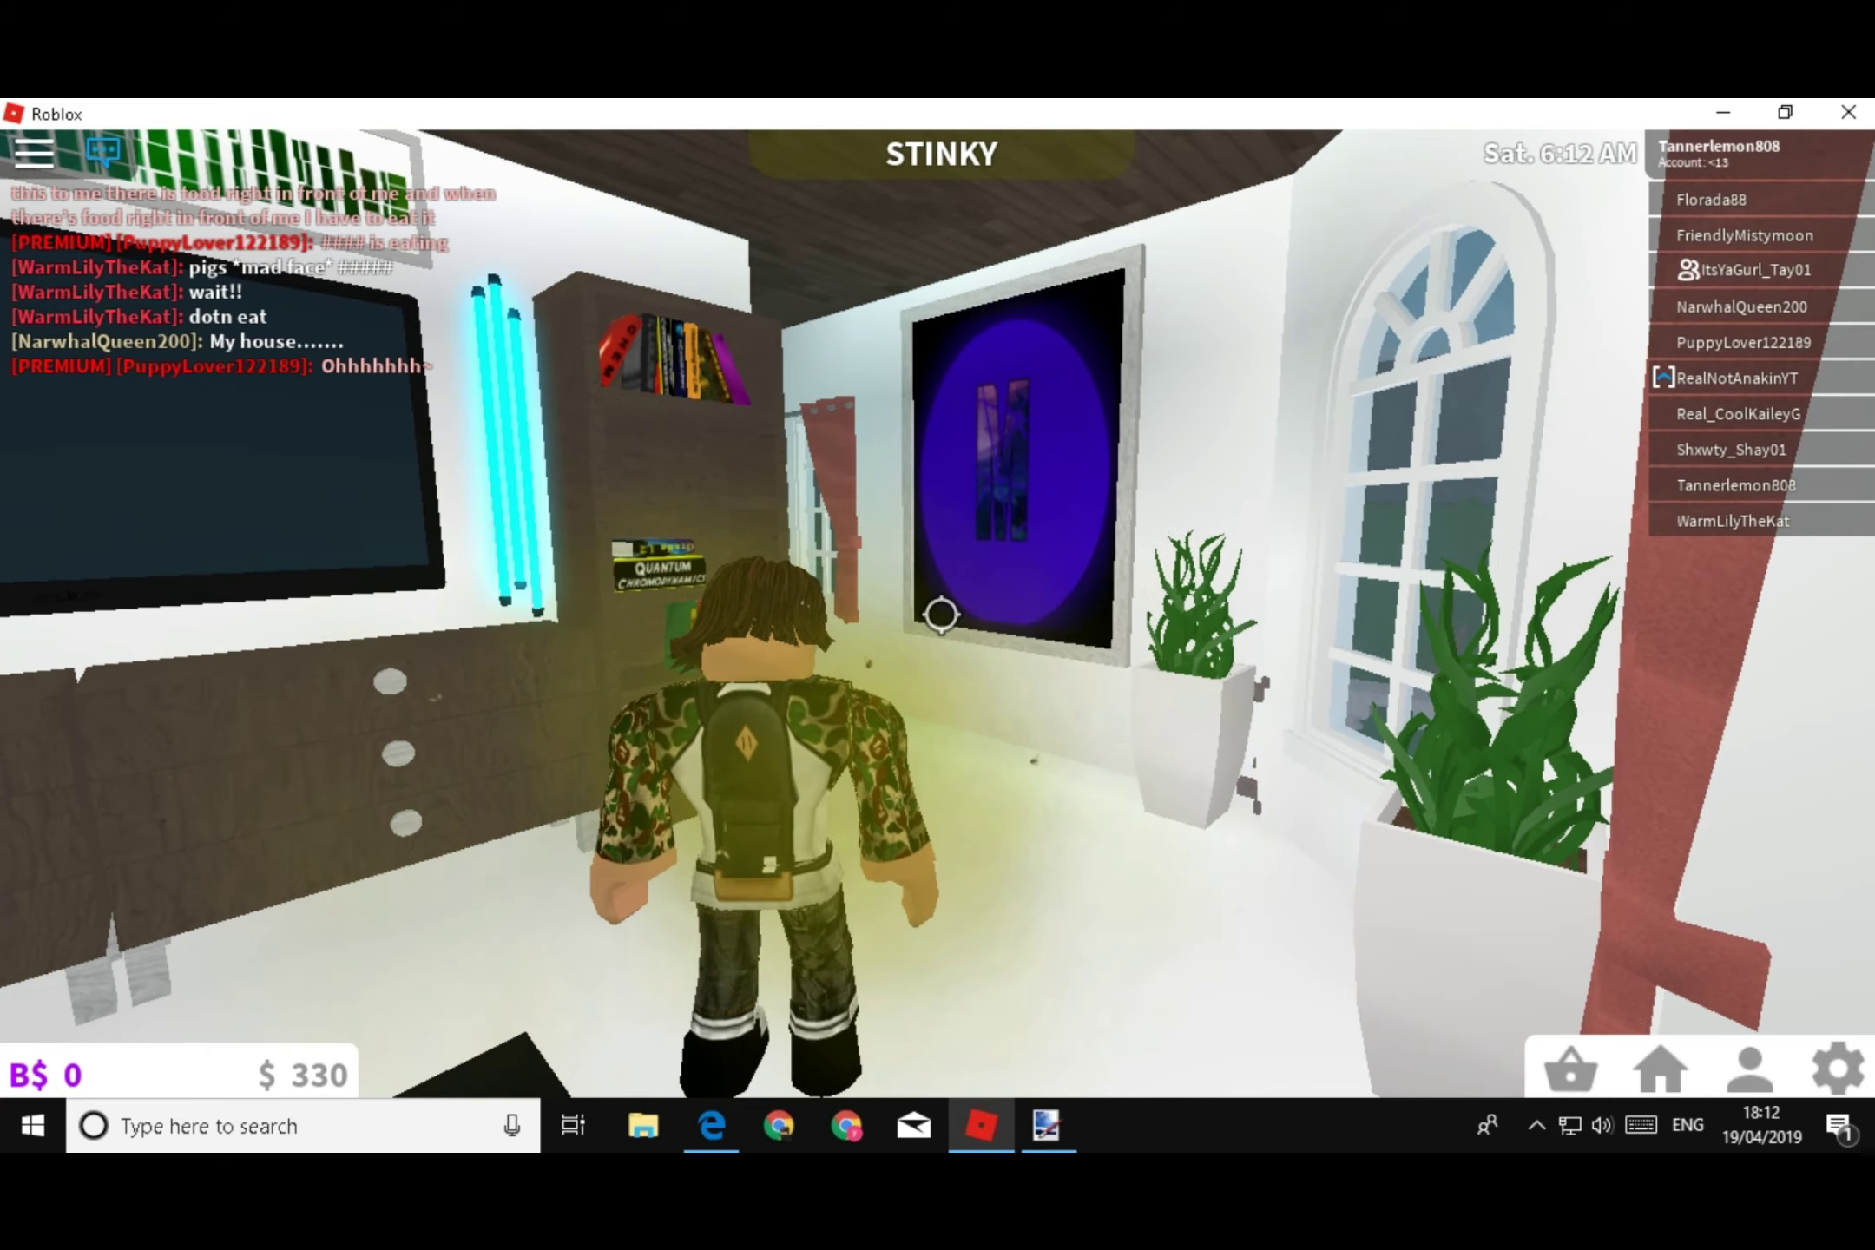
key(w)
key(w)
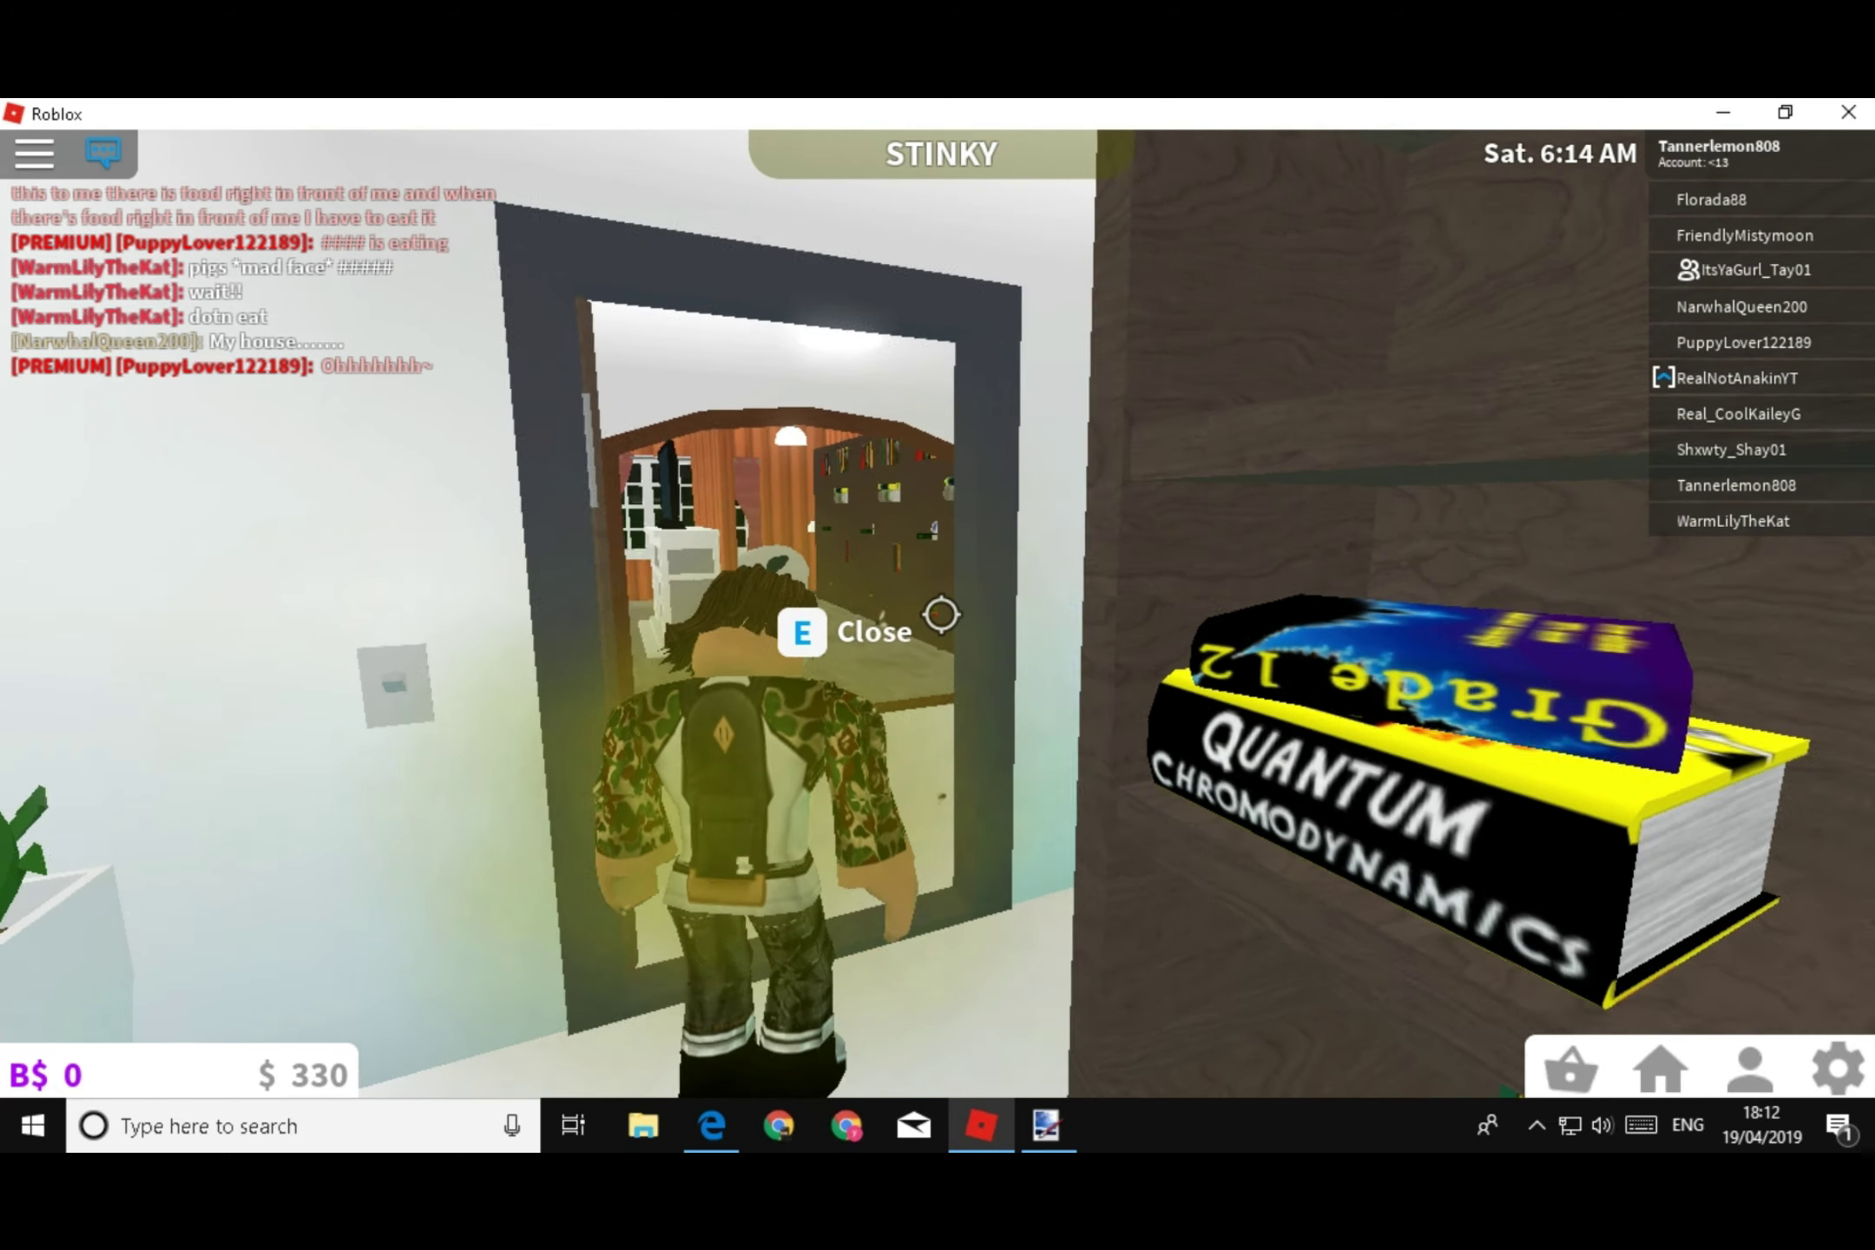
key(w)
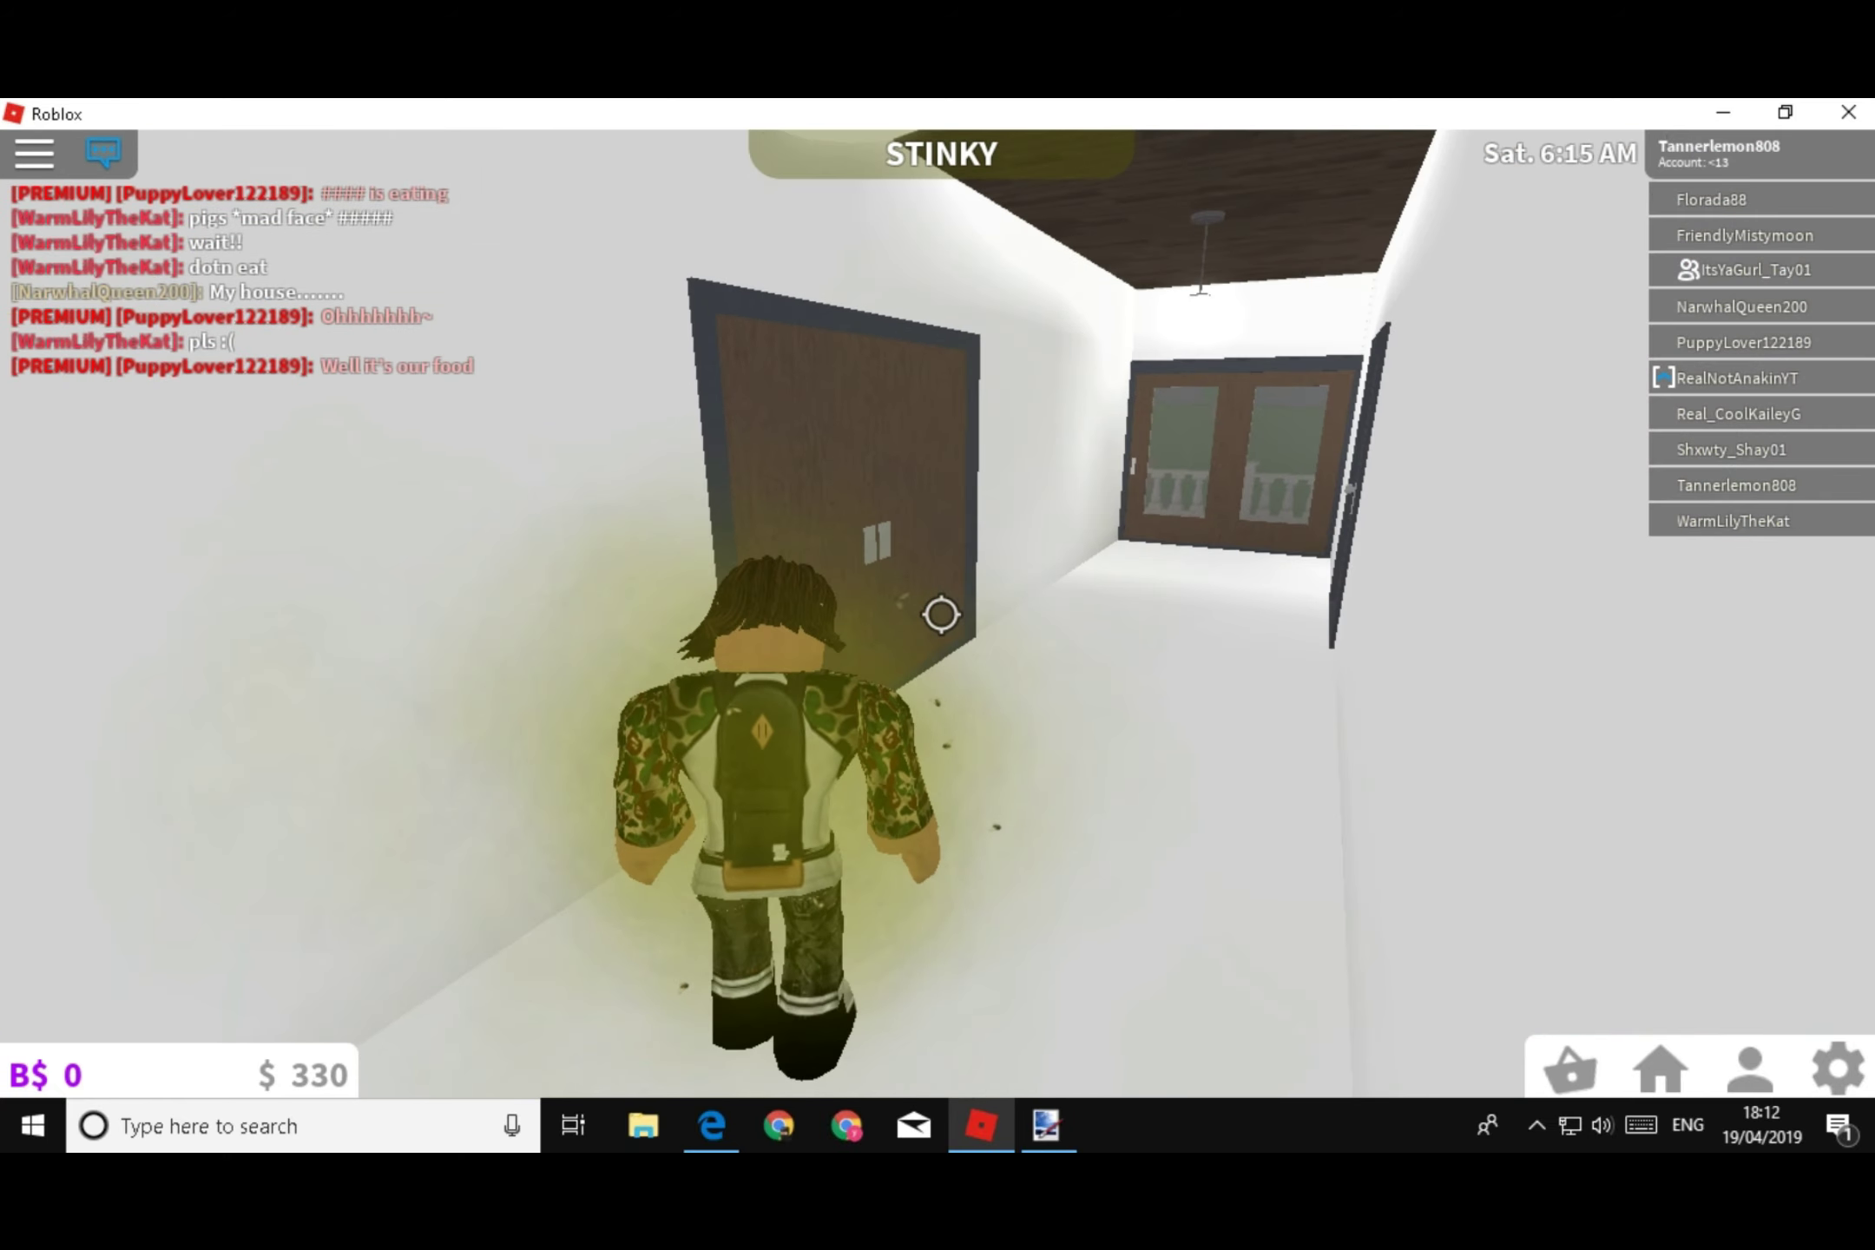
key(w)
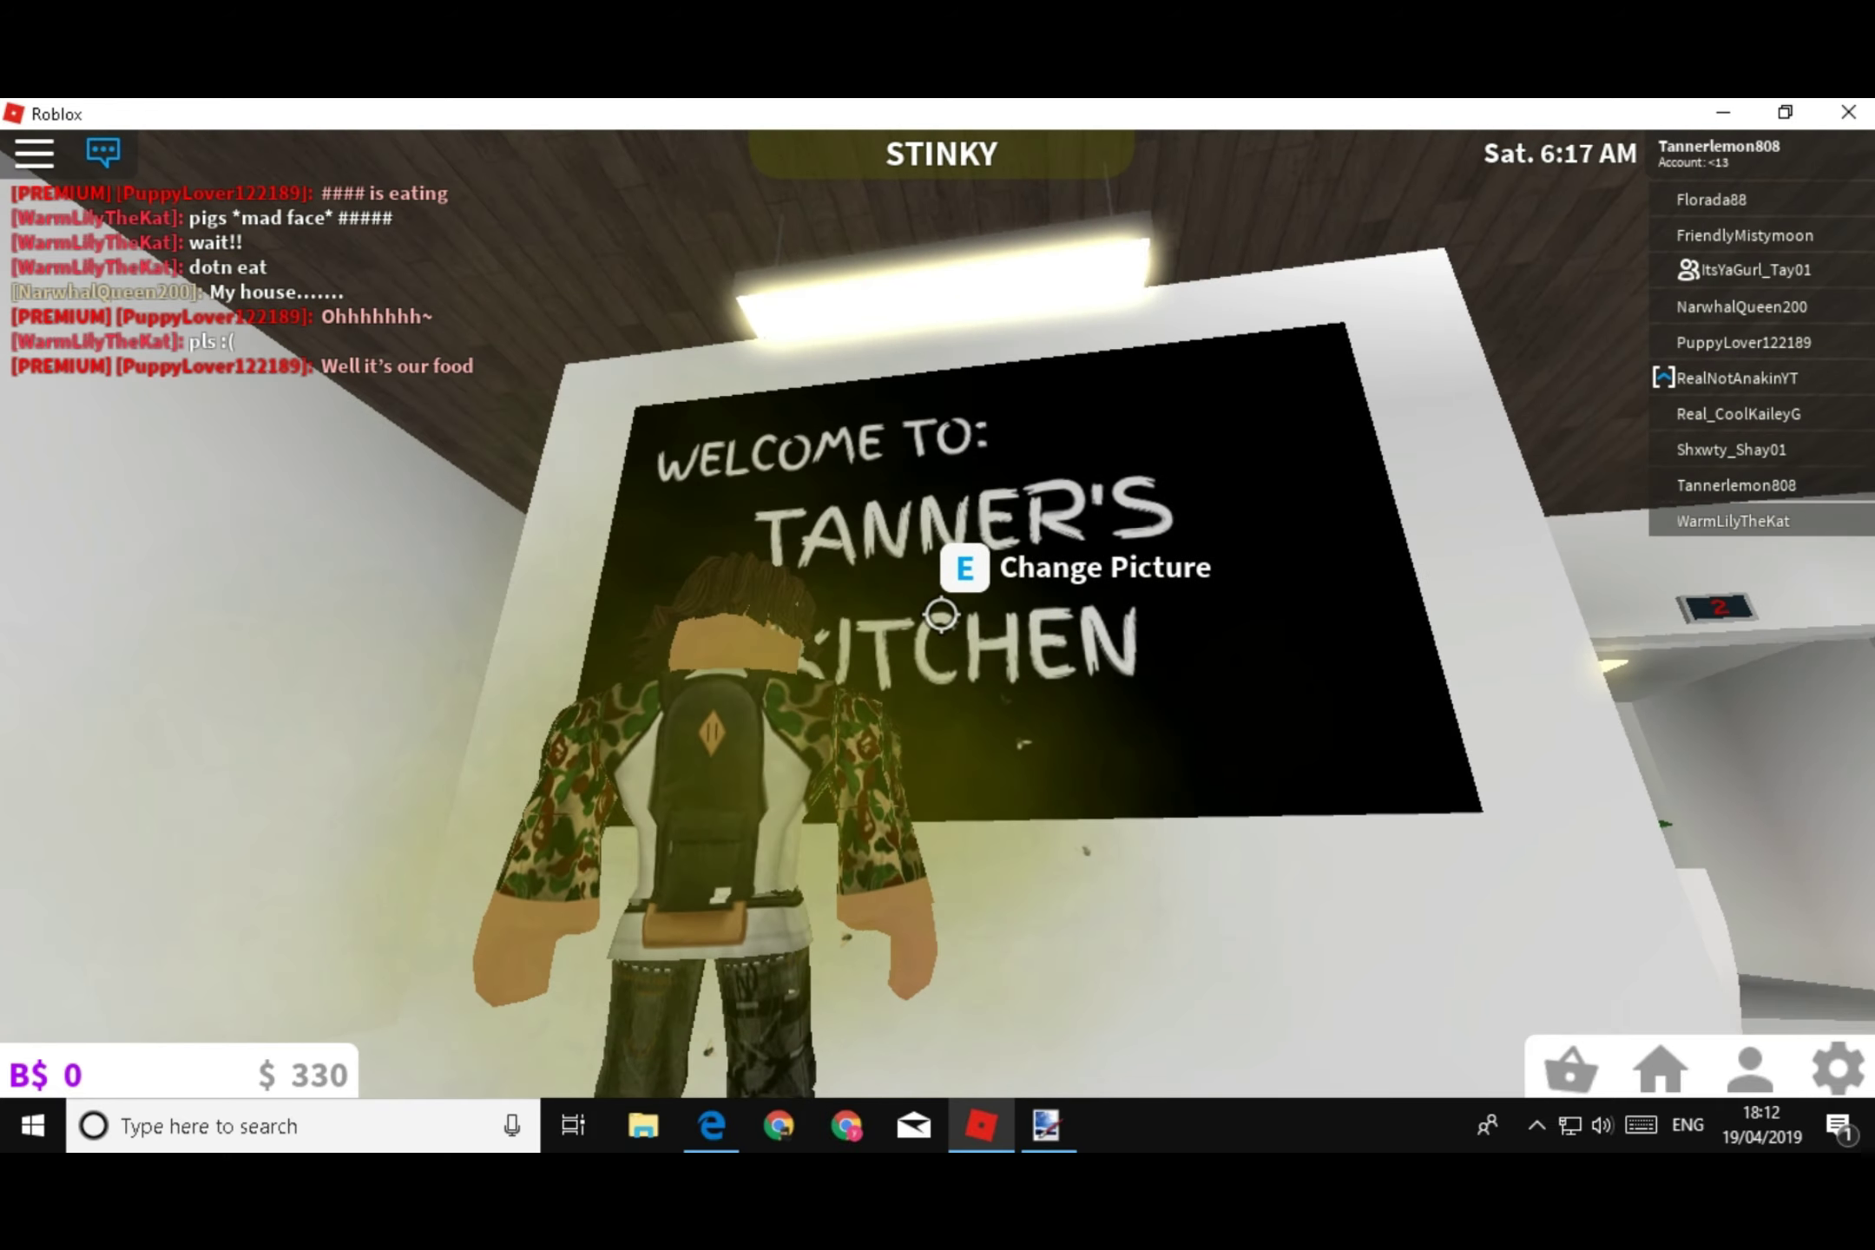
key(shift)
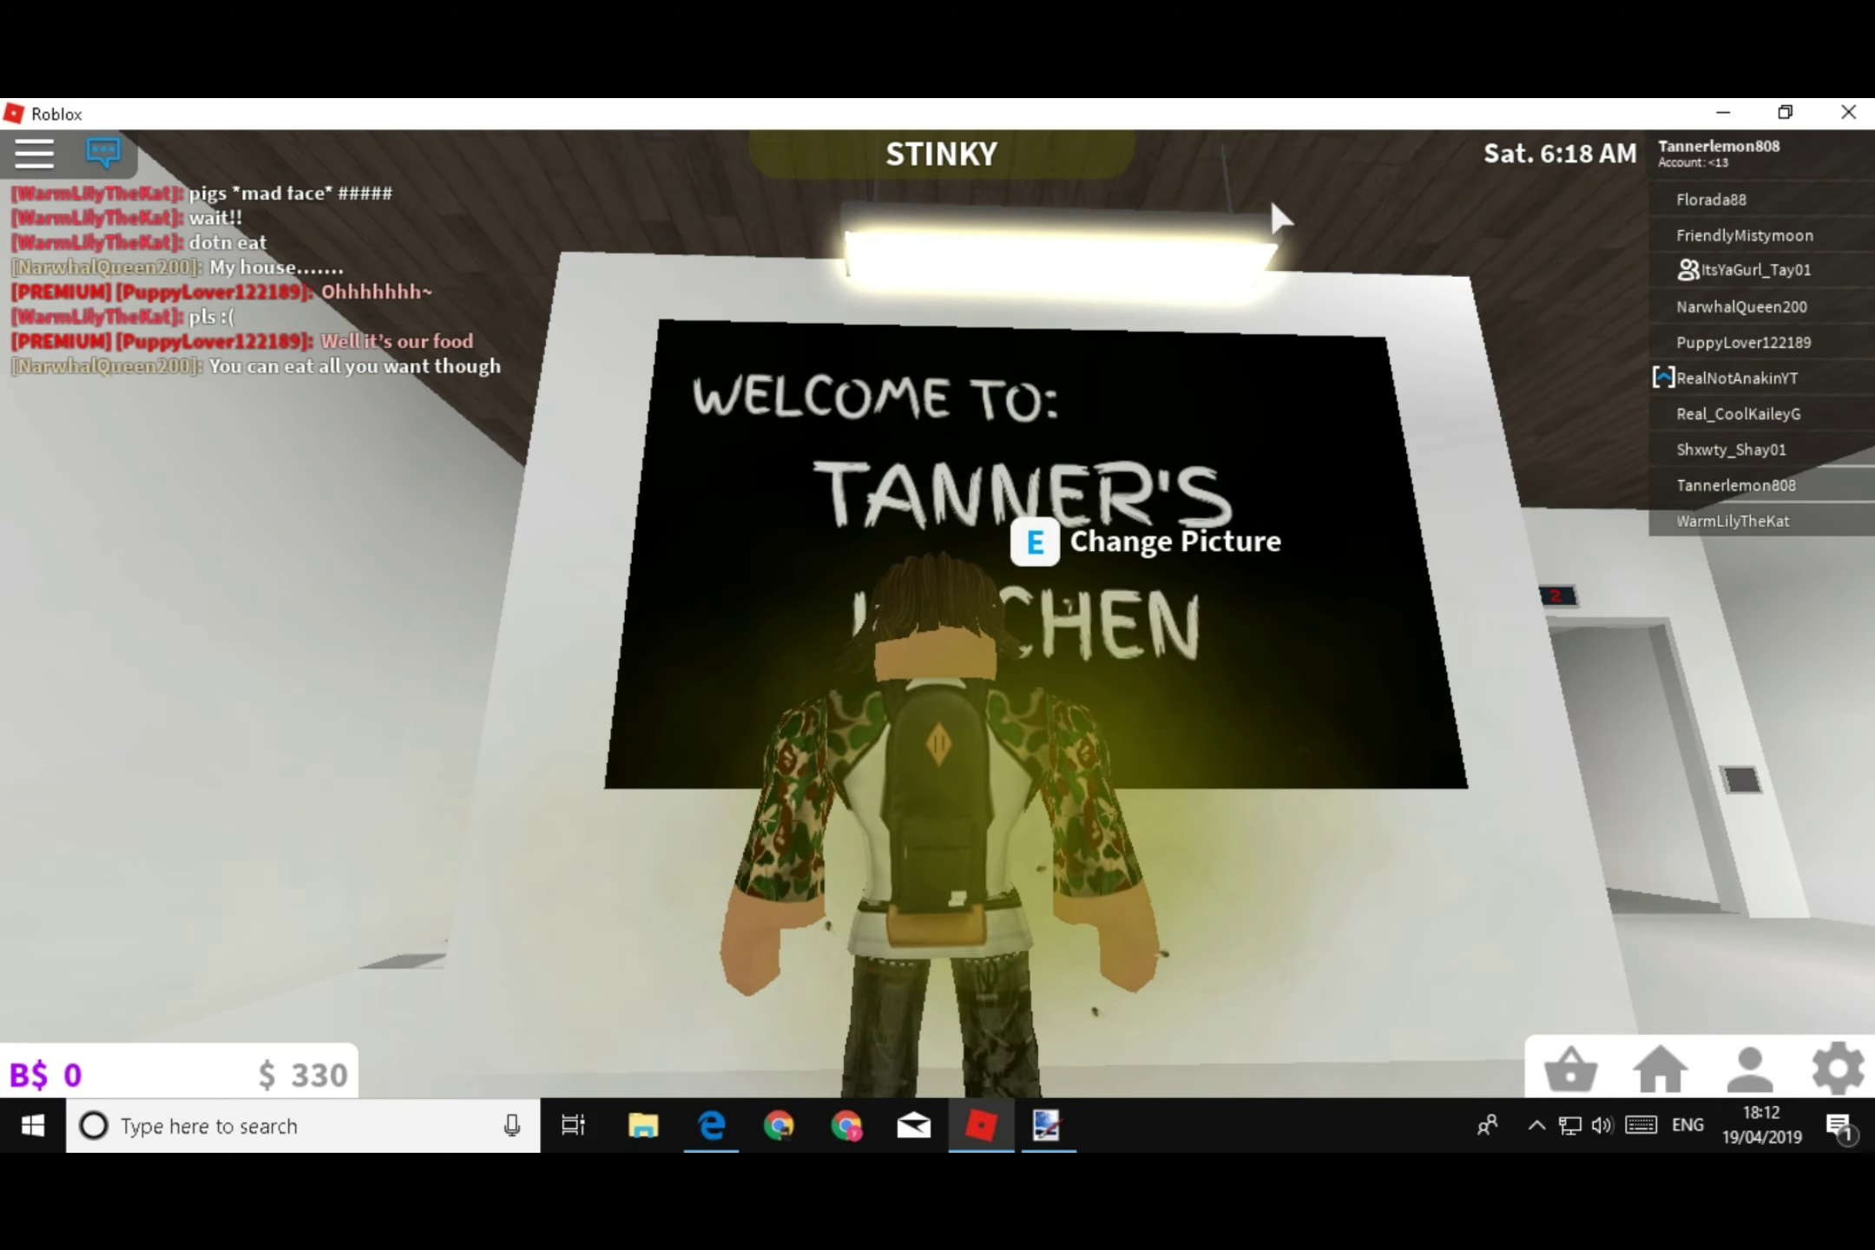
Return to paint.net and enter a canvas size of 1920 by 1080 pixels
click(1046, 1126)
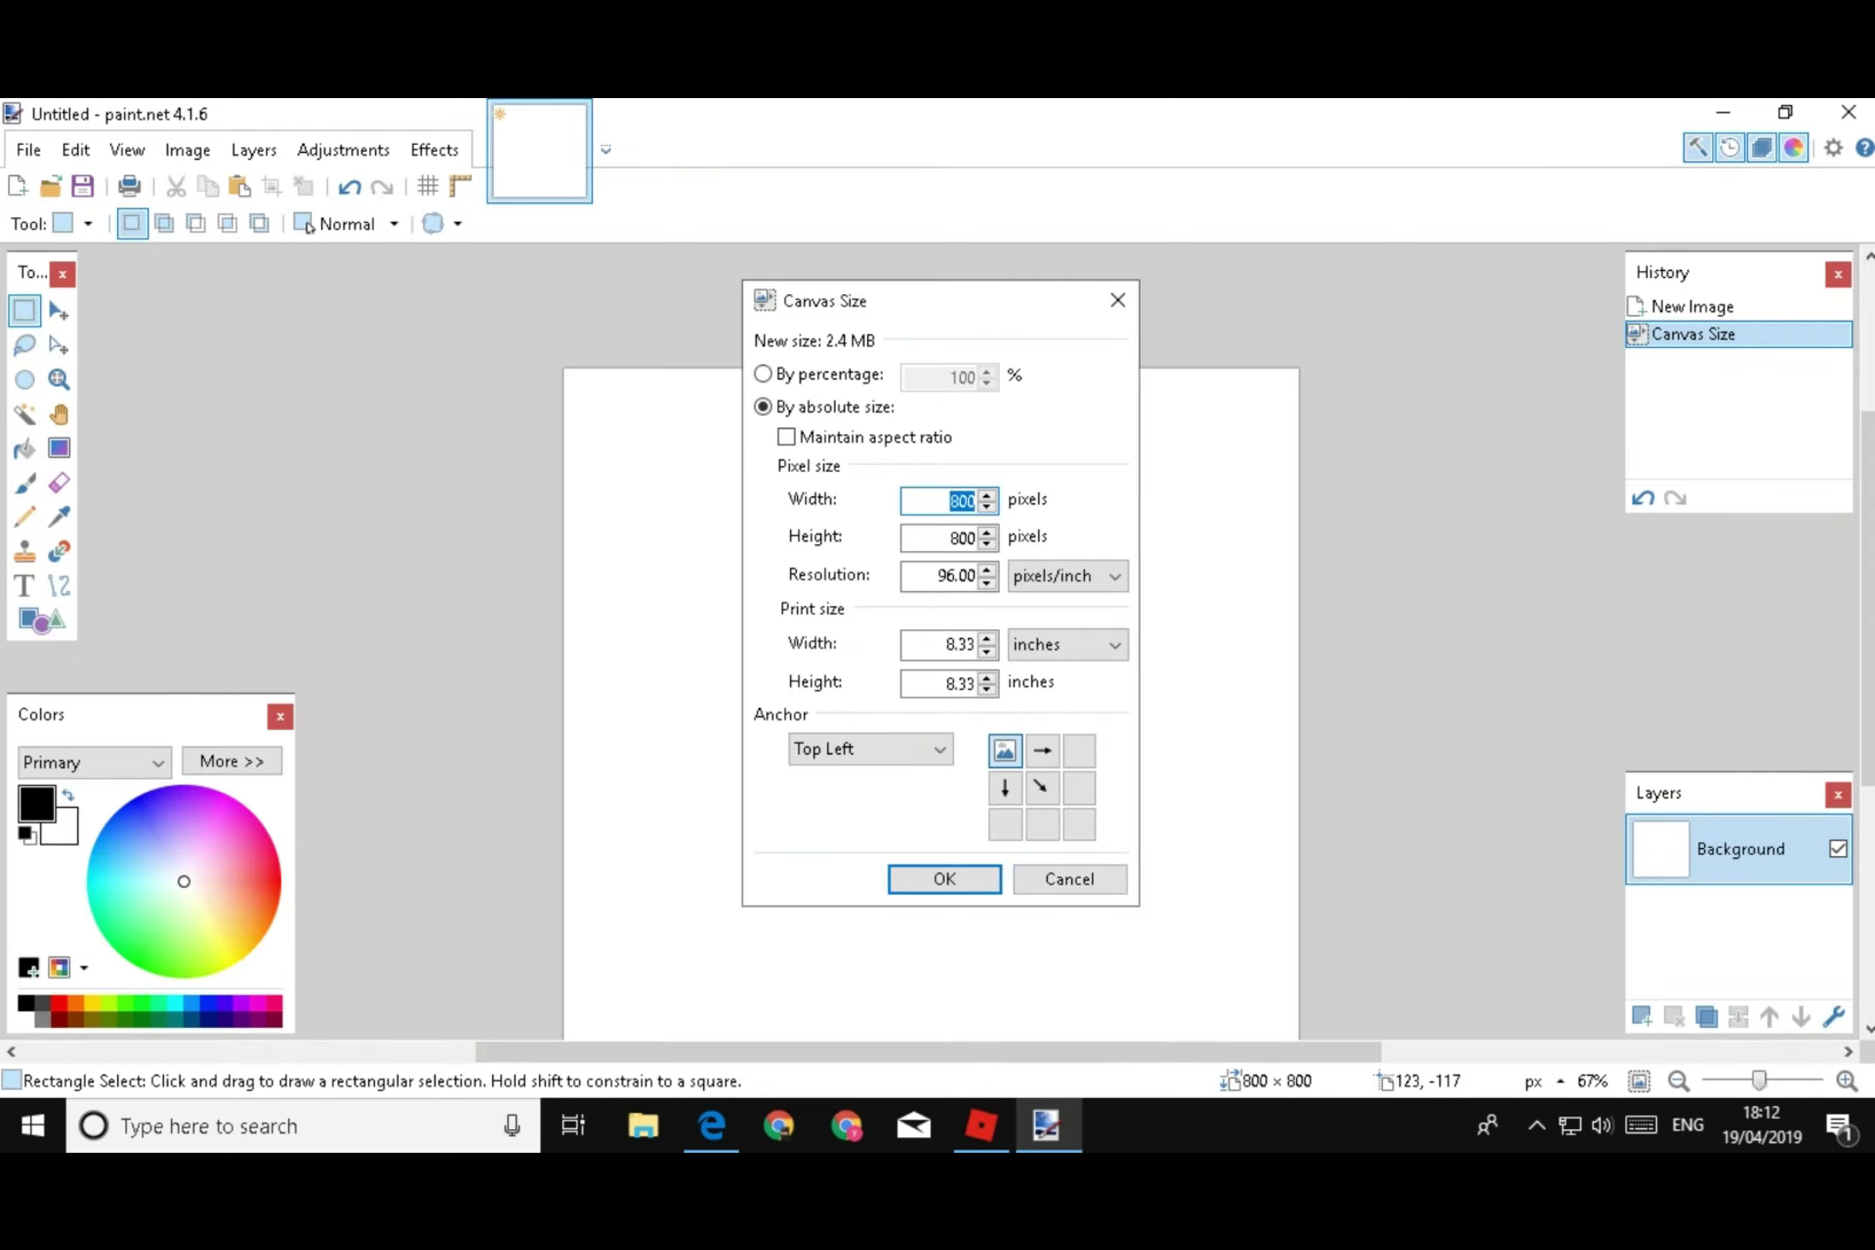
text(1920)
key(Tab)
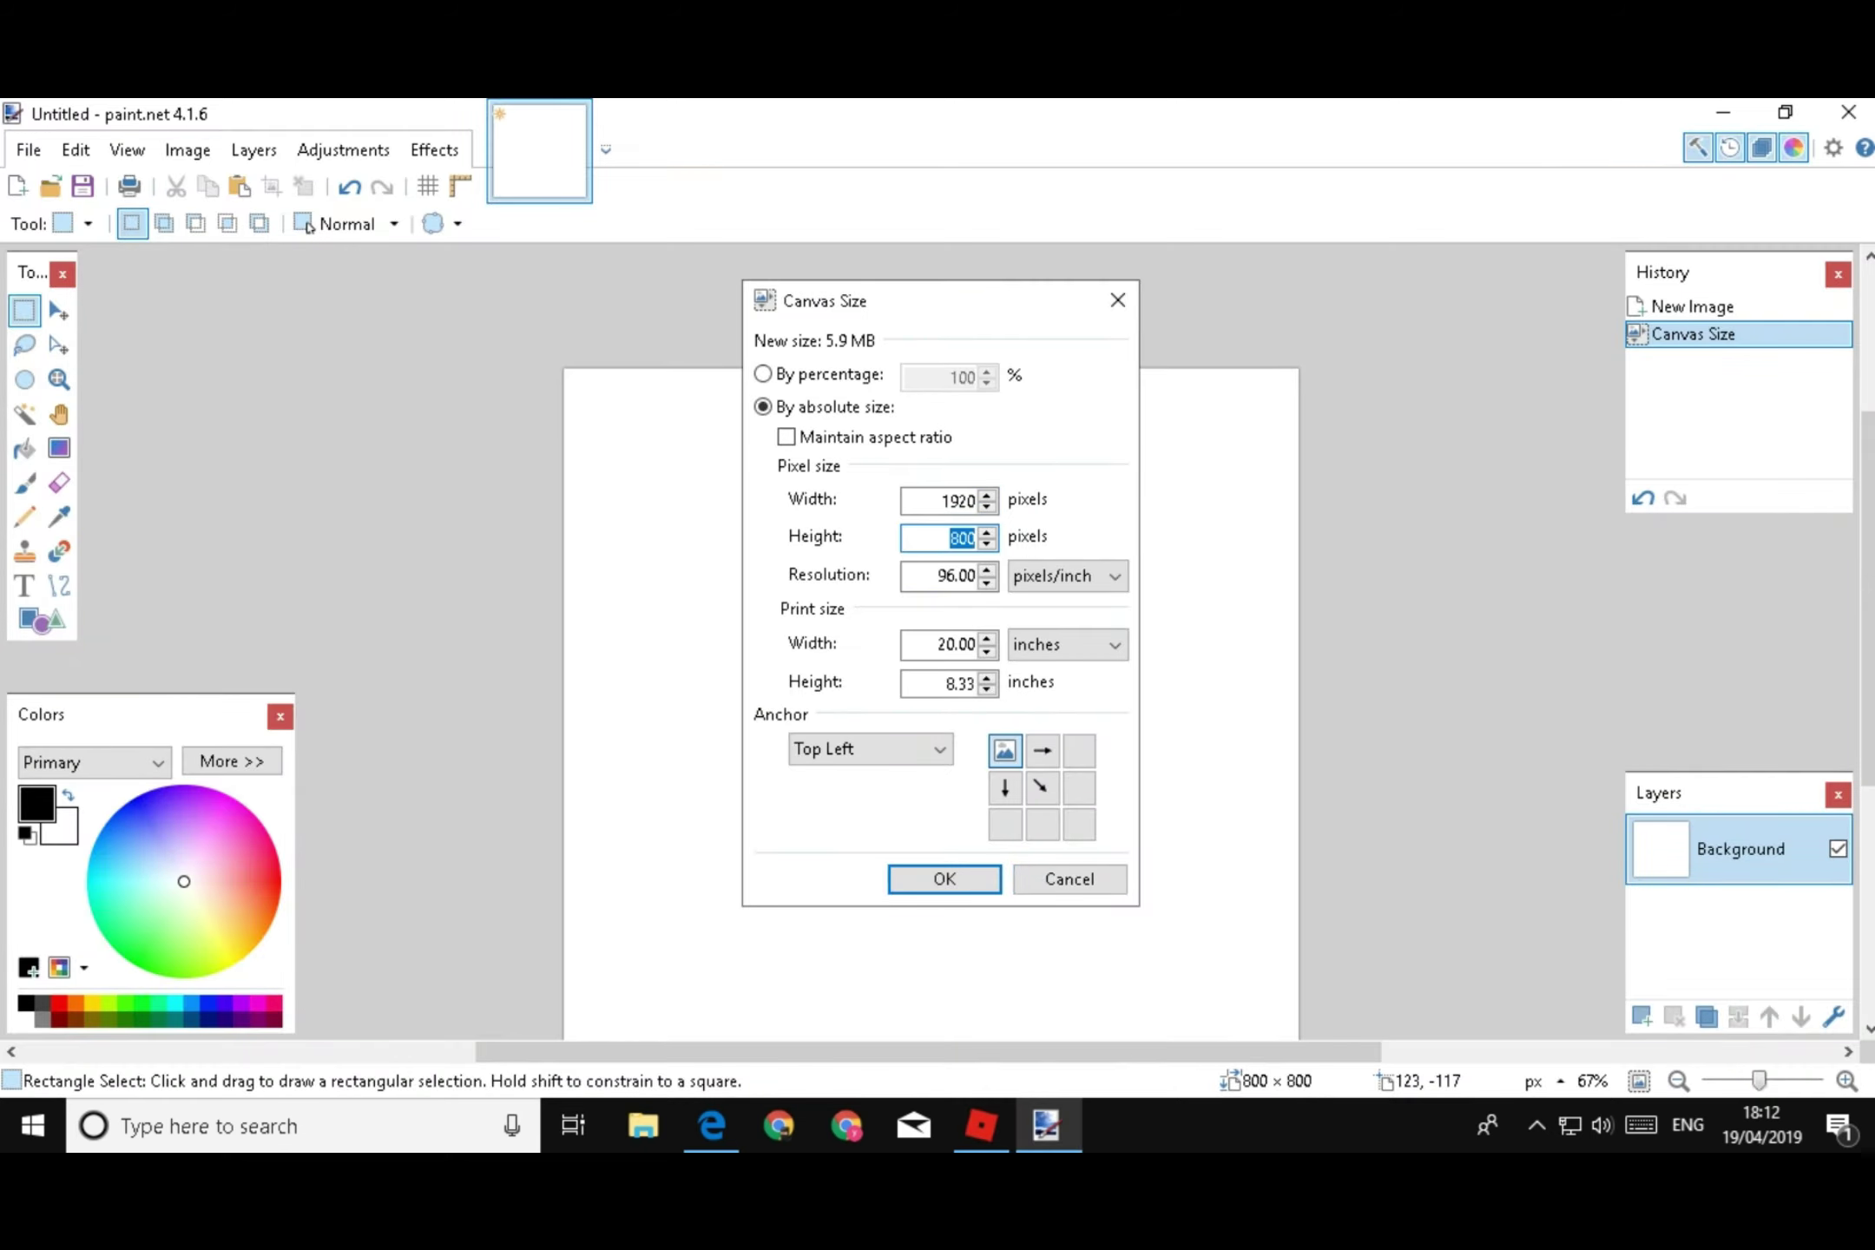
text(1080)
Resize the canvas to 1366 pixels wide and 768 pixels high
double_click(973, 501)
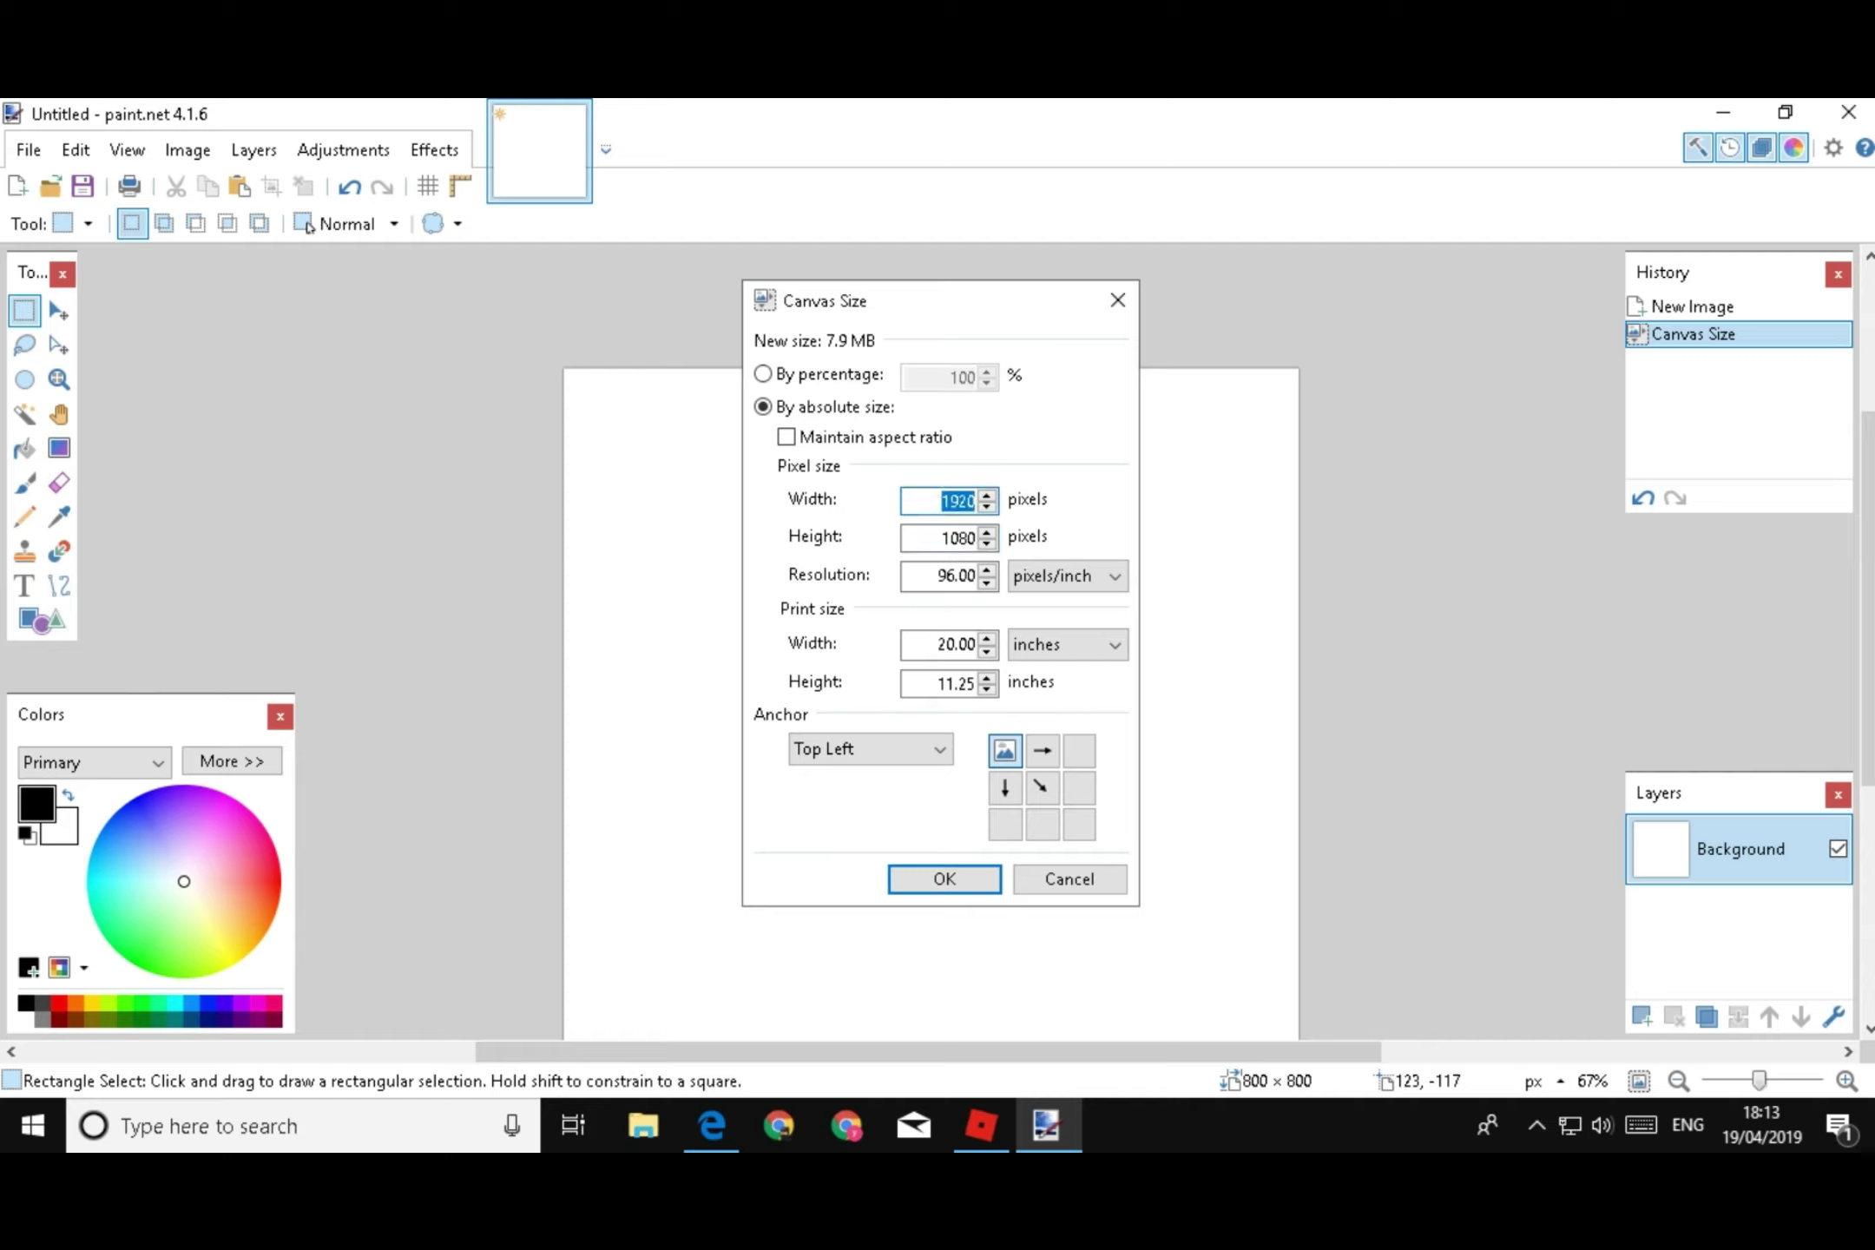
text(1366)
double_click(974, 538)
text(768)
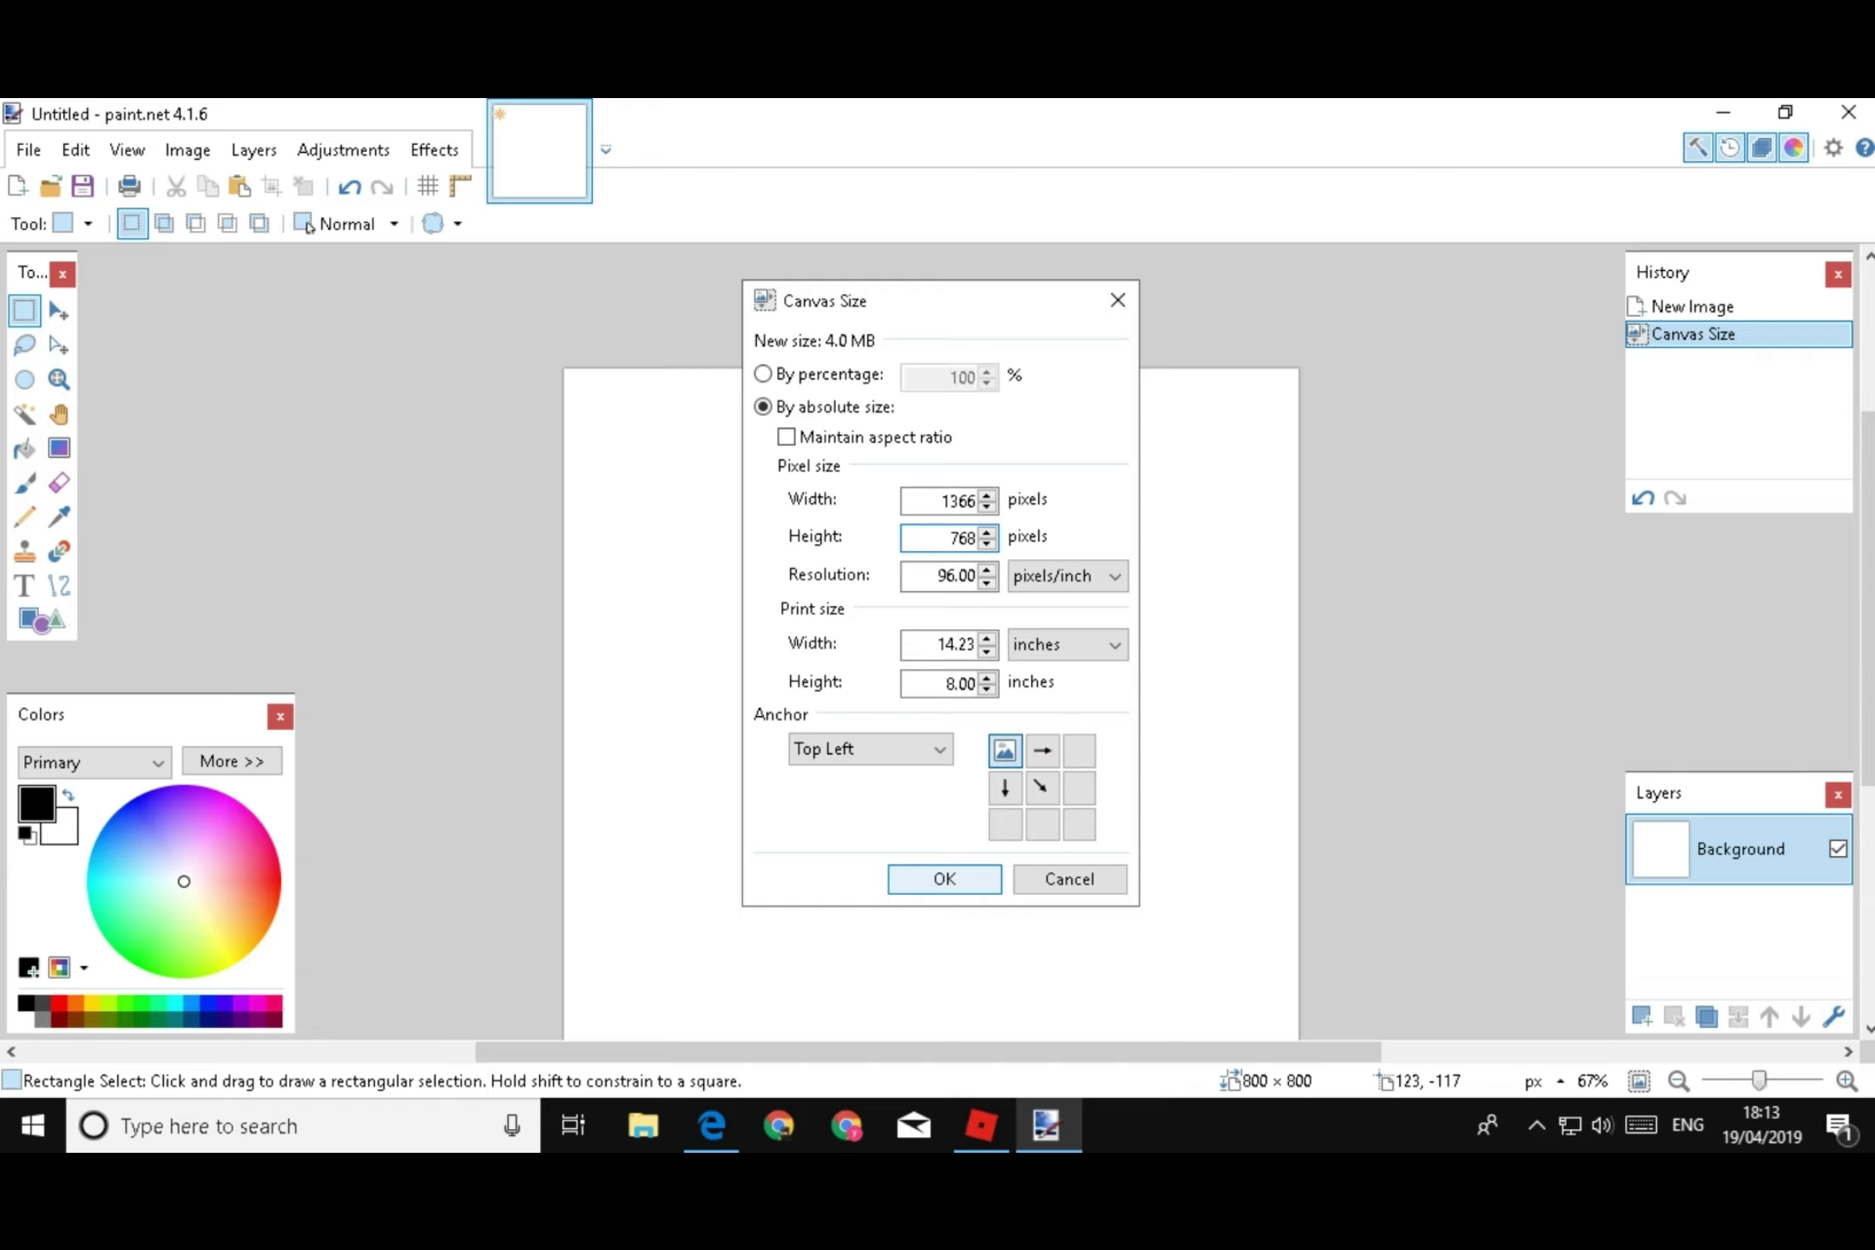
key(Return)
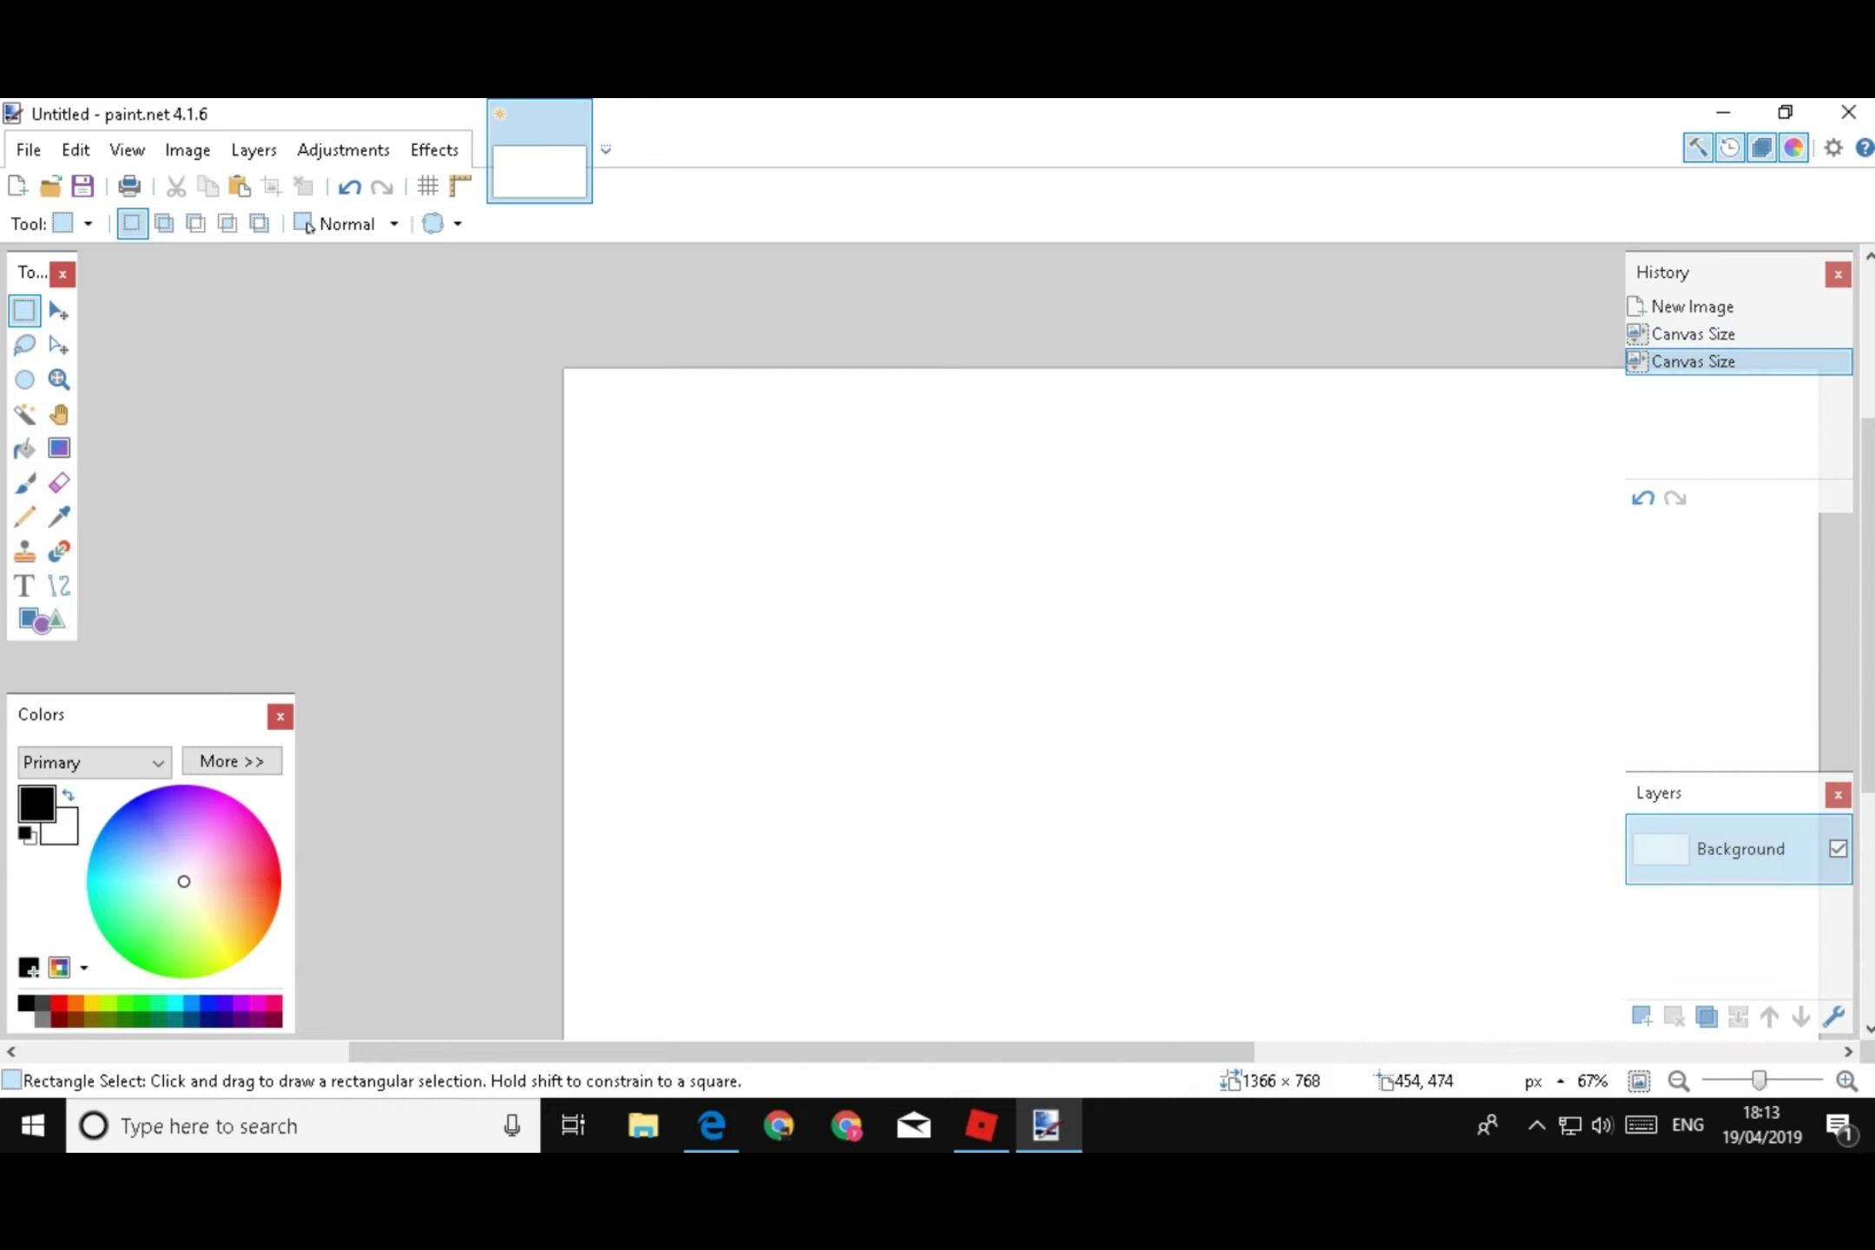
Switch to Roblox to examine the background of the kitchen welcome sign and return to paint.net
scroll(1190, 573, down, 1)
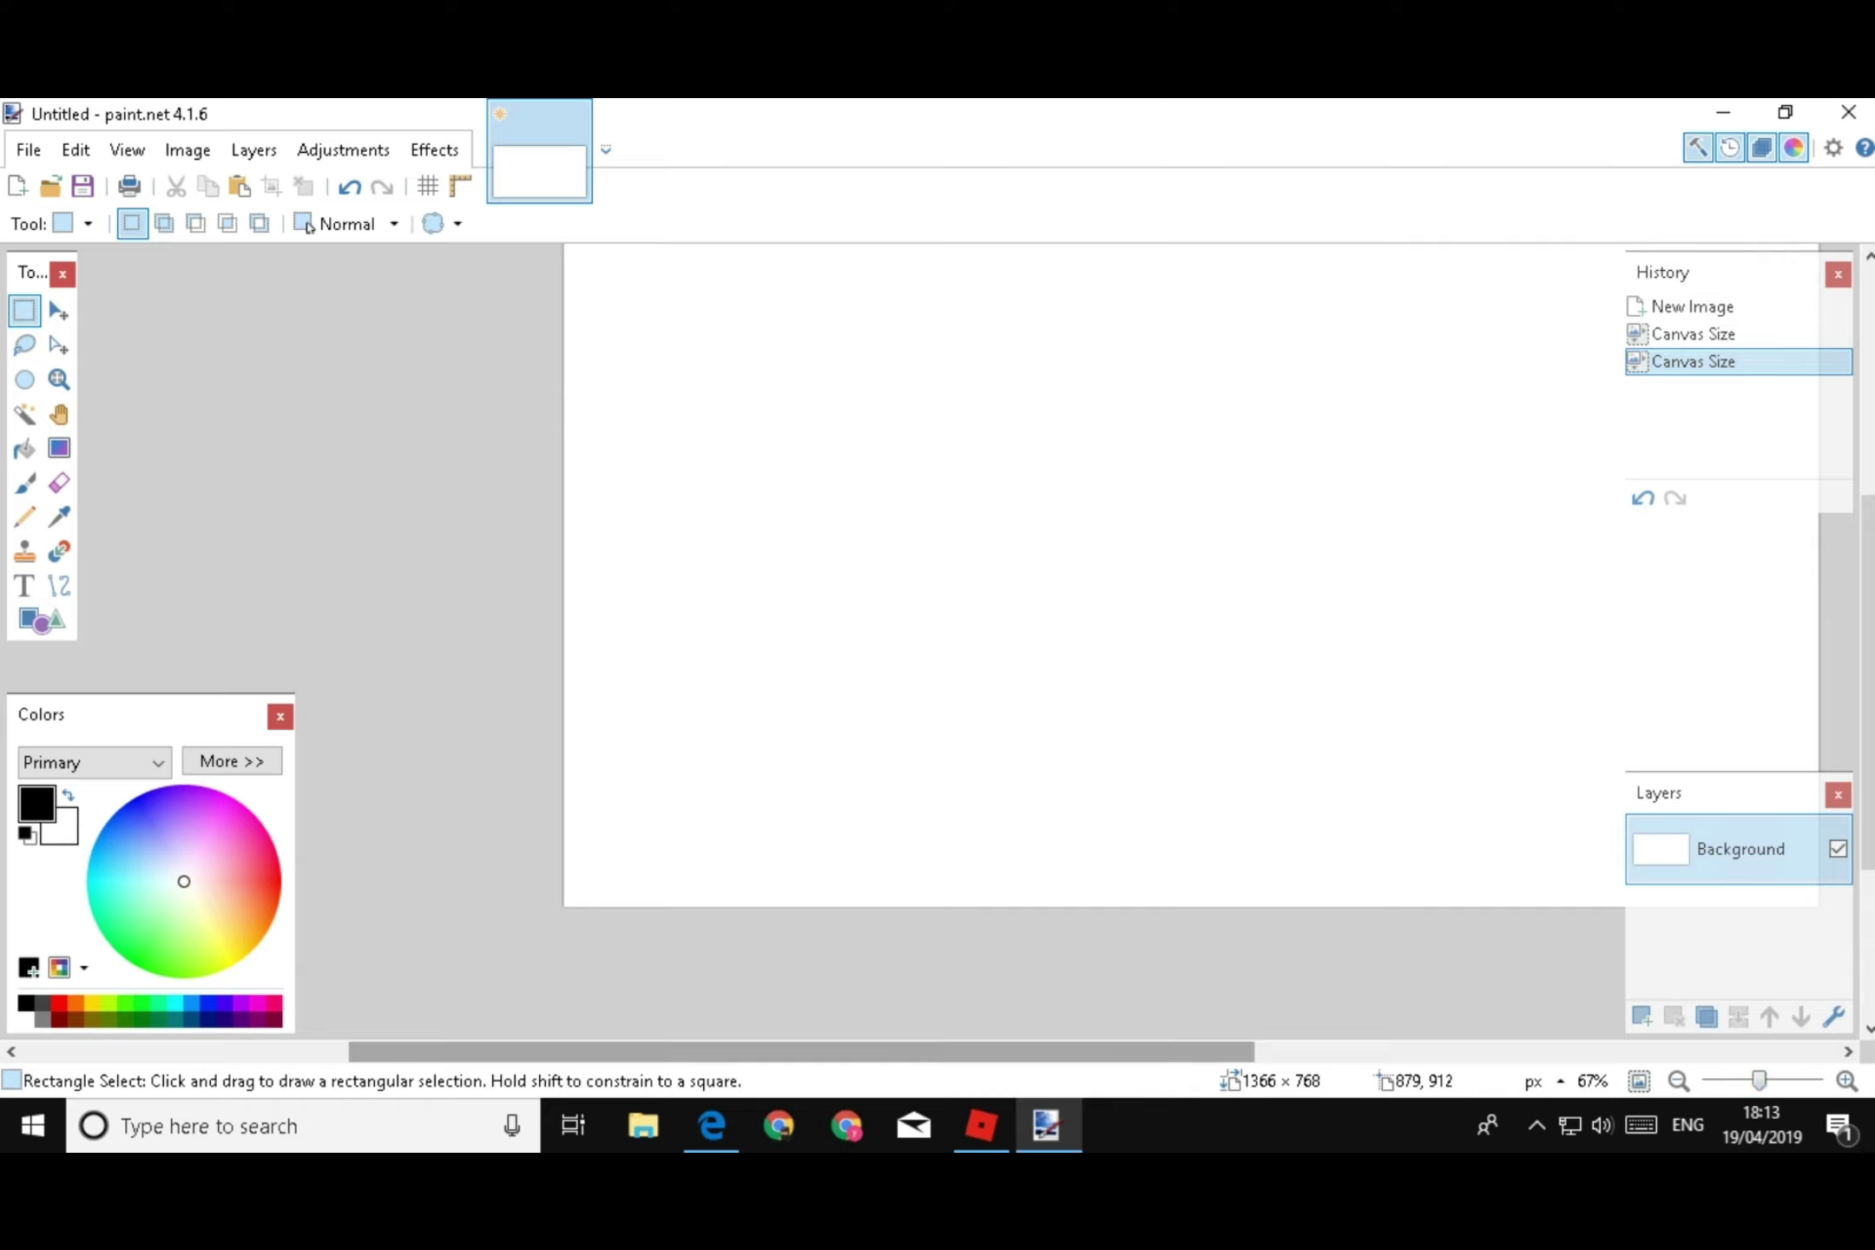
scroll(1241, 964, right, 3)
scroll(1241, 964, up, 3)
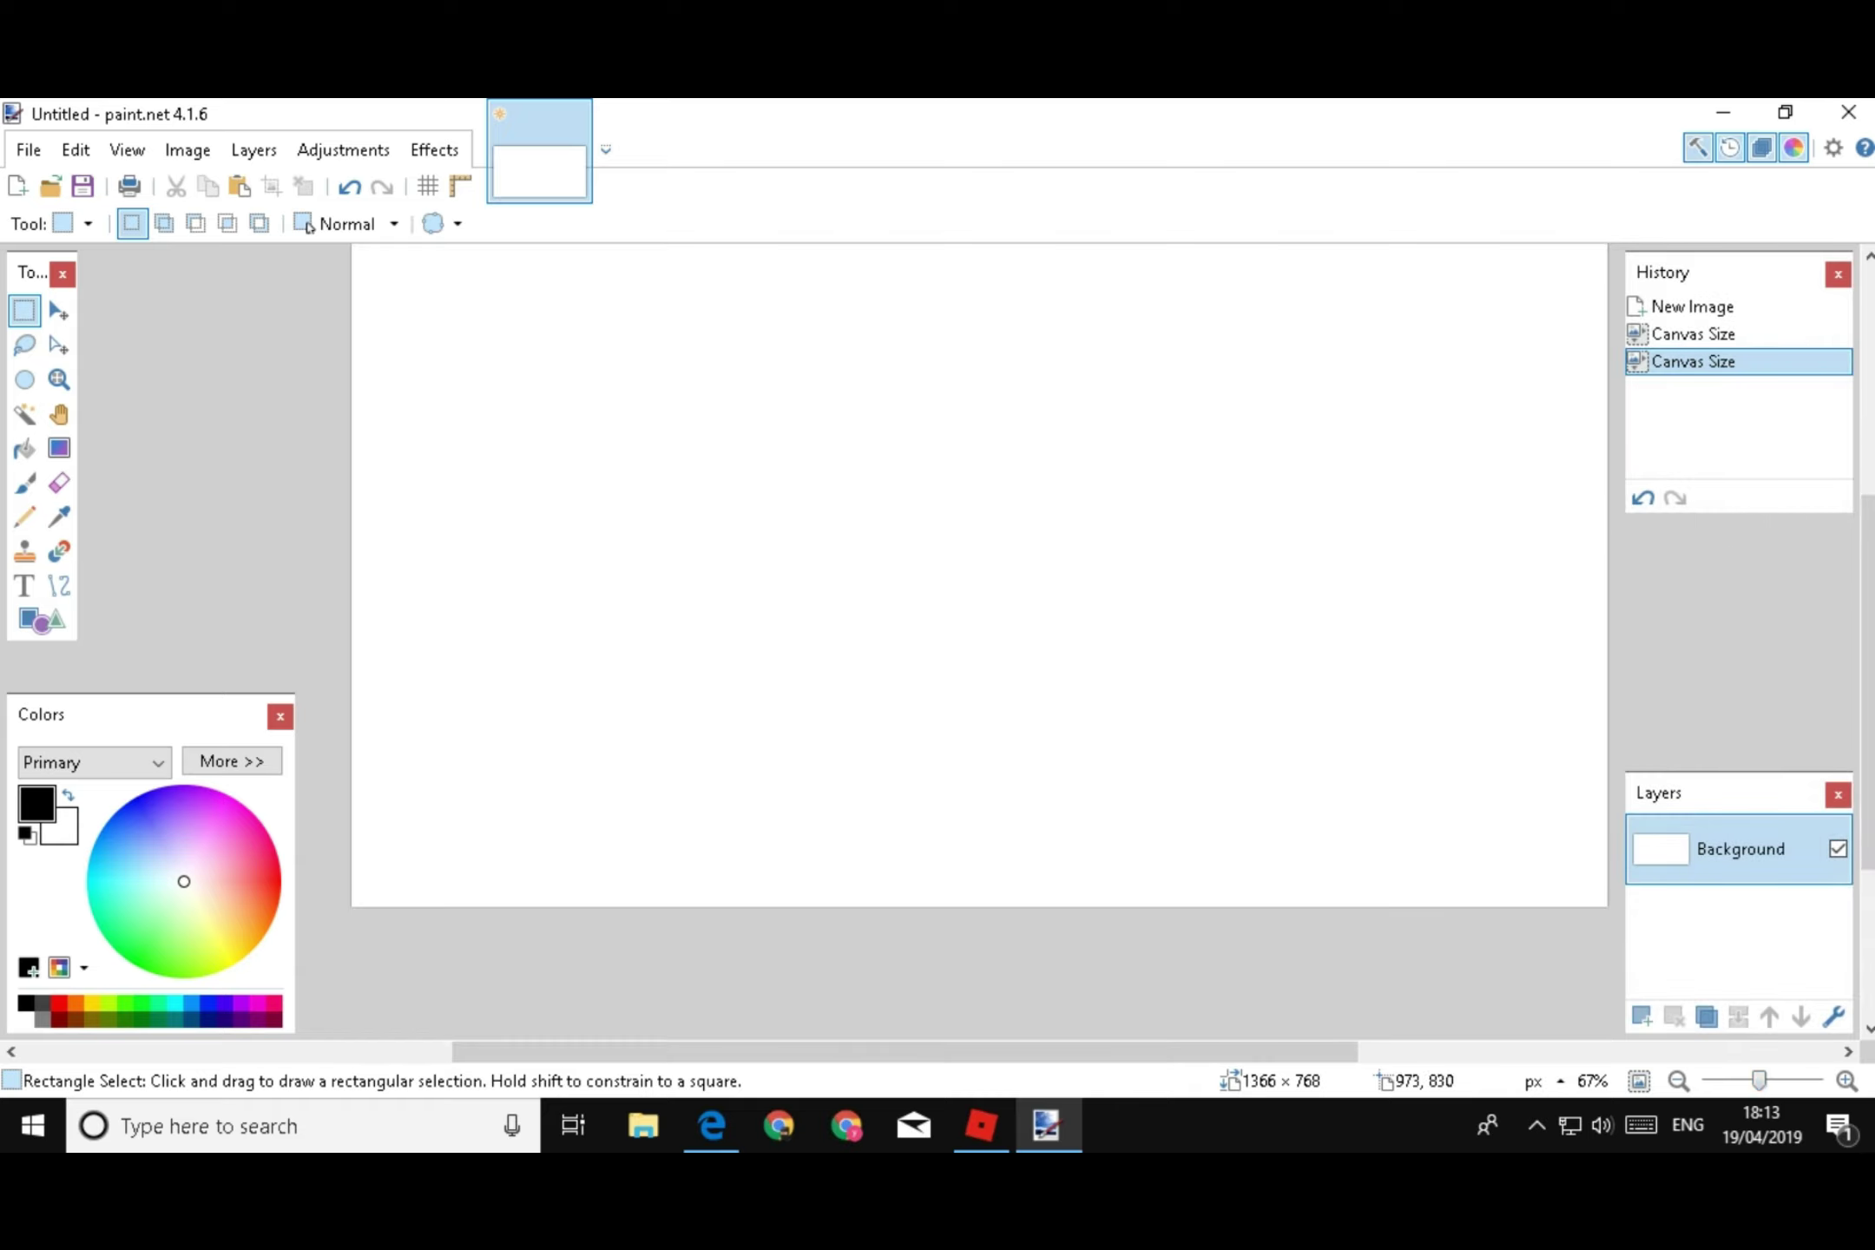
scroll(1246, 965, up, 2)
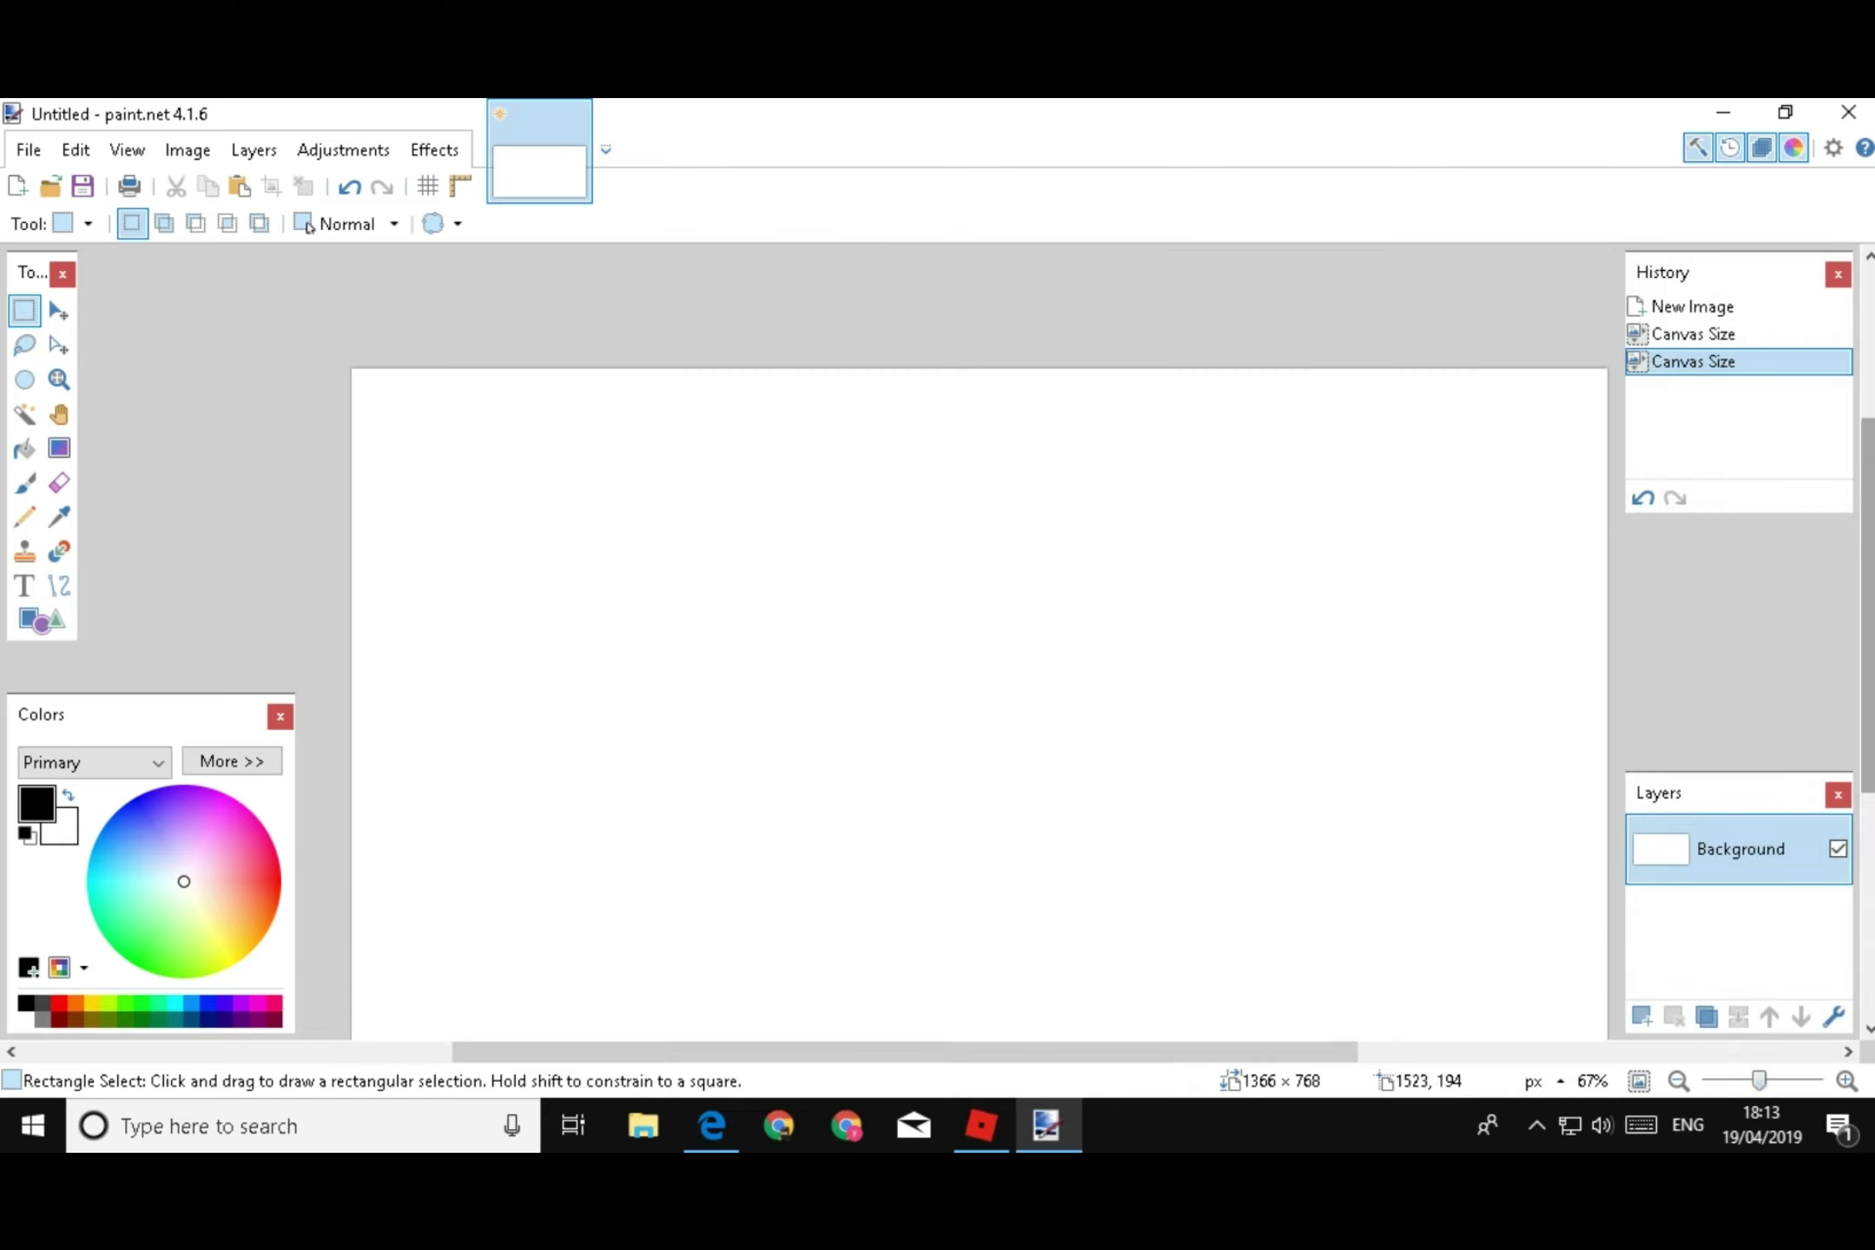
scroll(979, 686, down, 1)
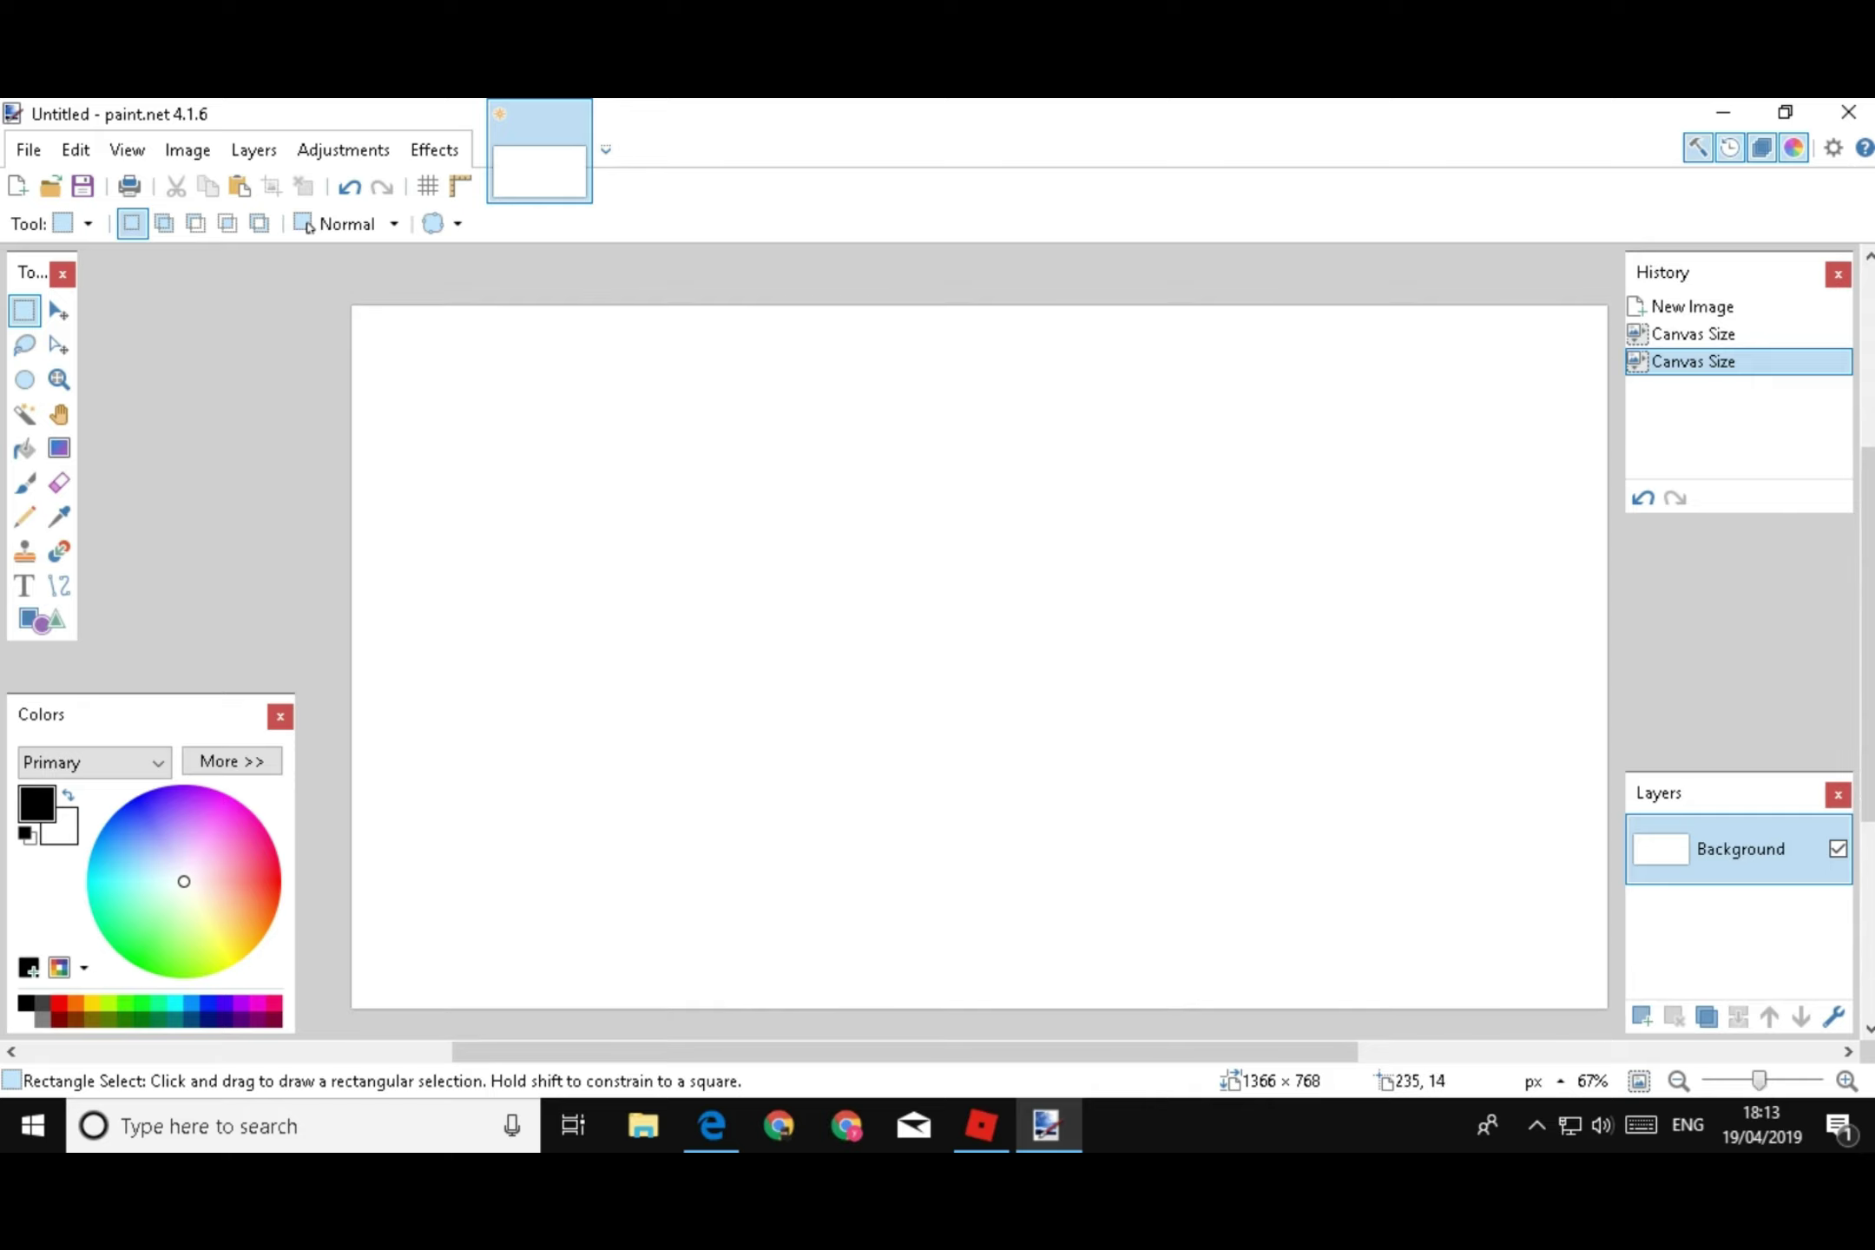
key(e)
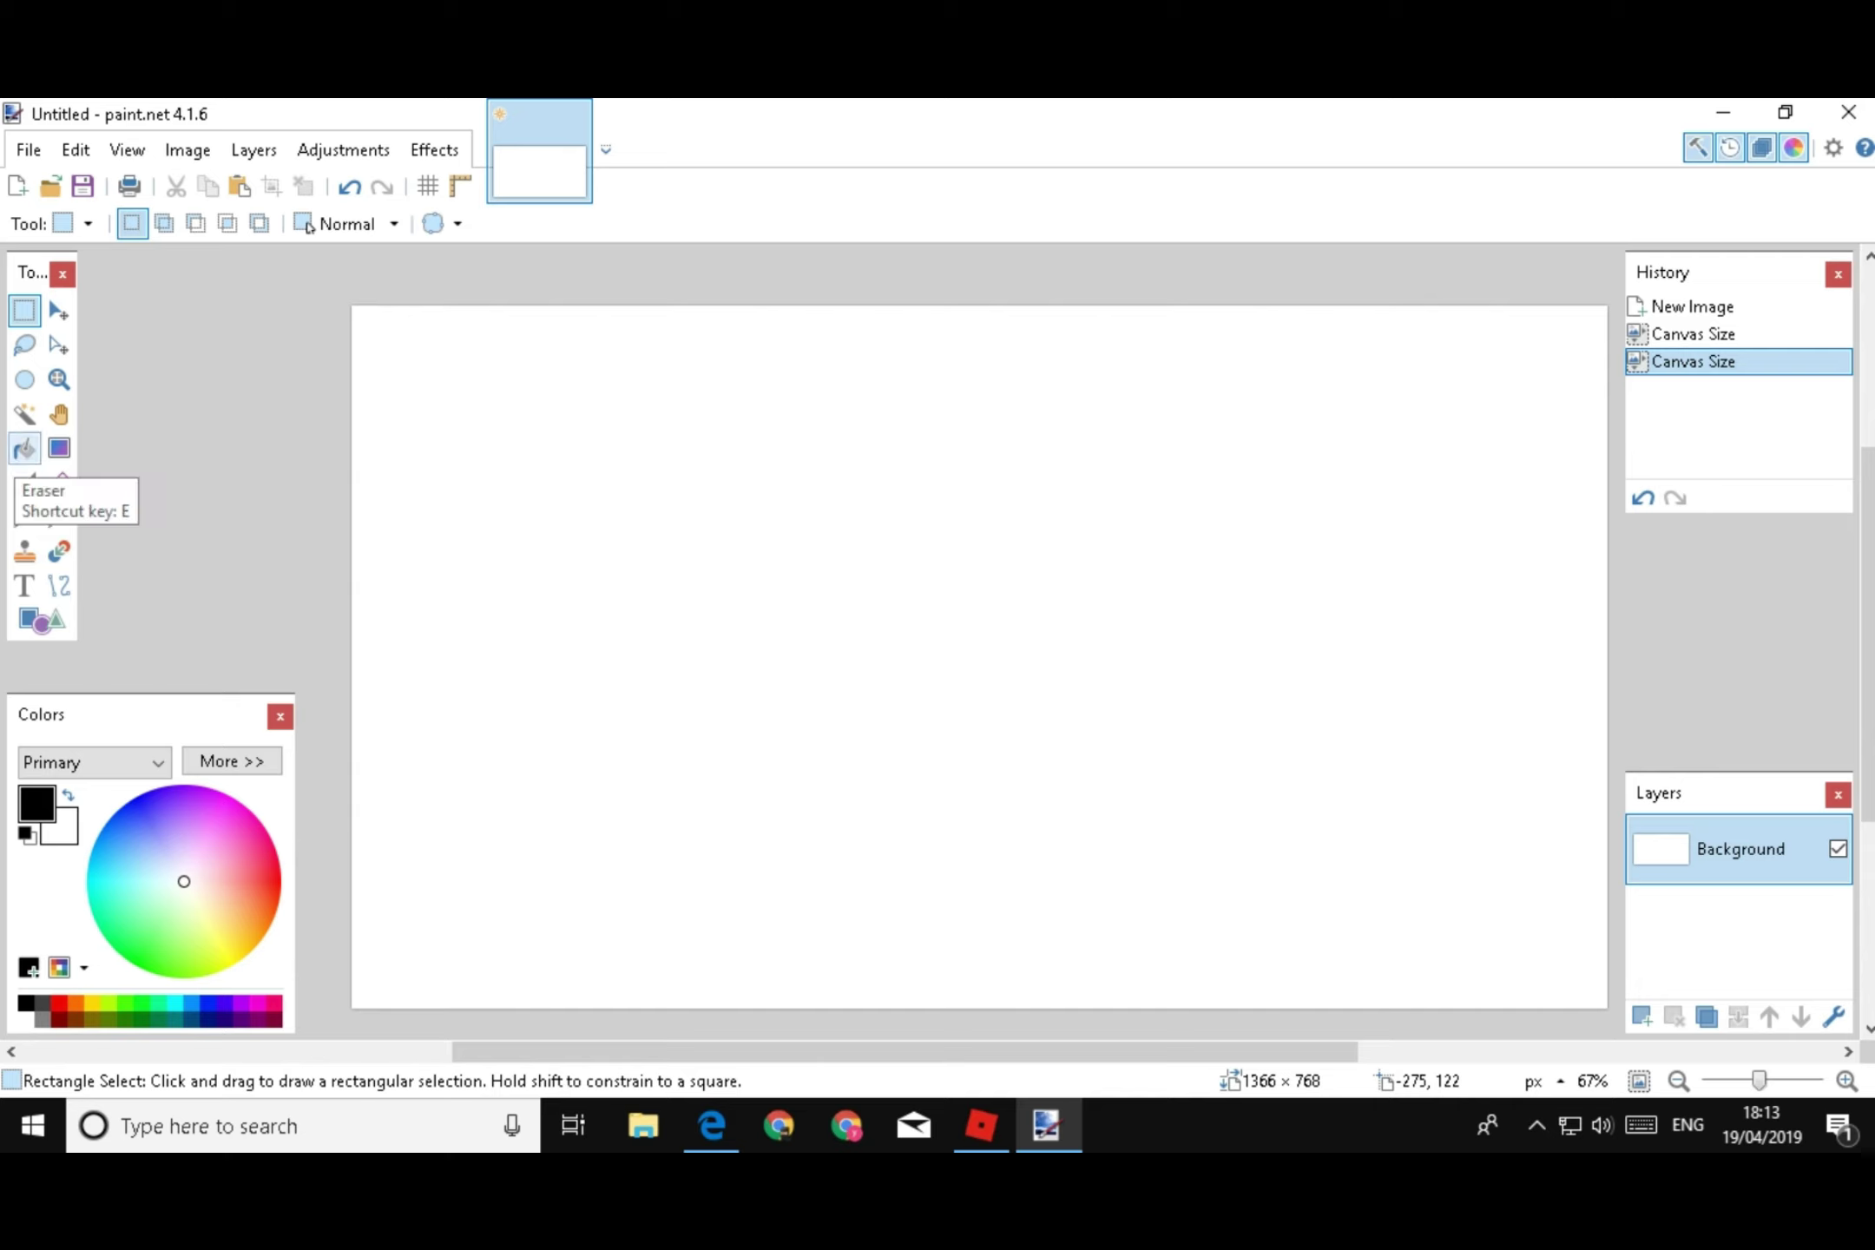
click(24, 448)
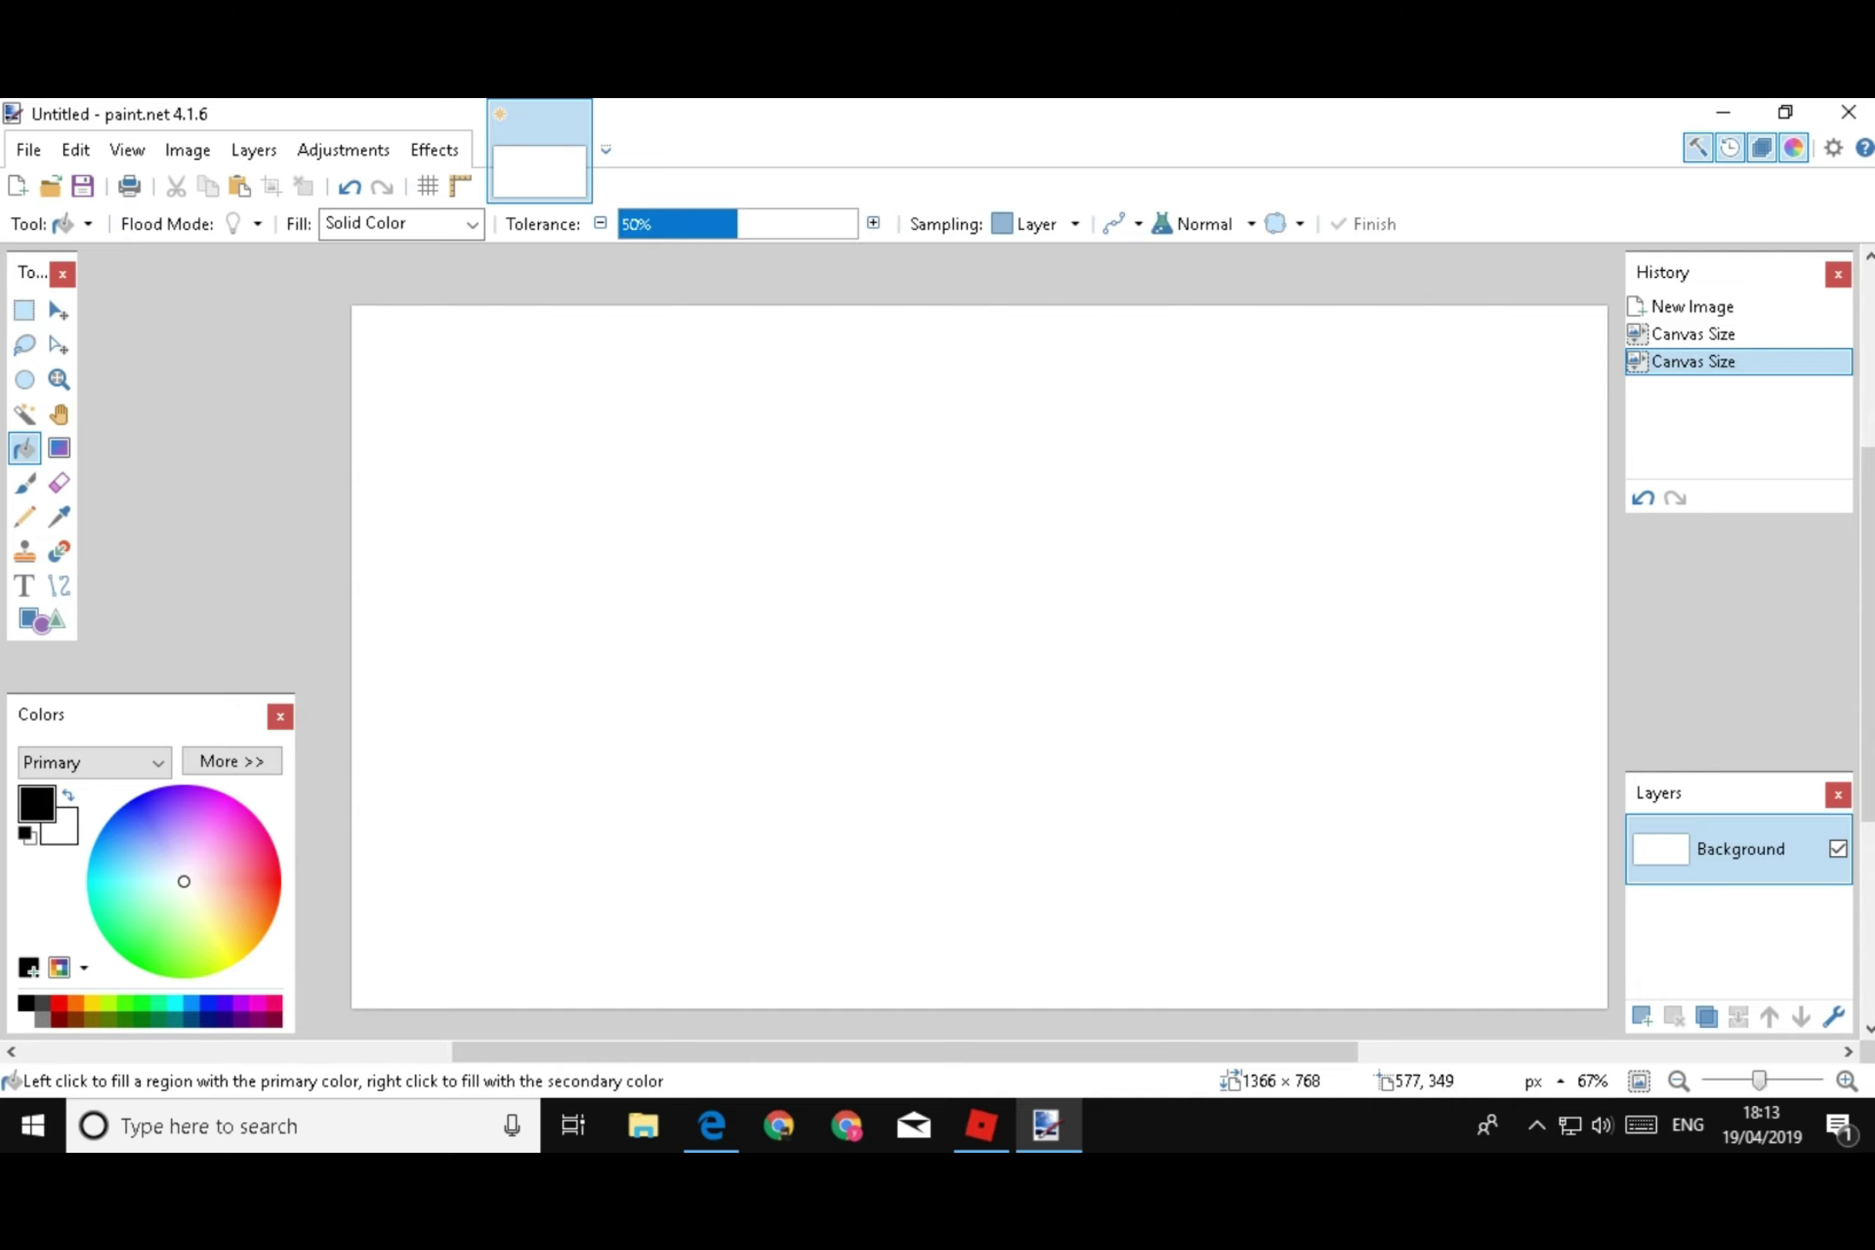
click(712, 1125)
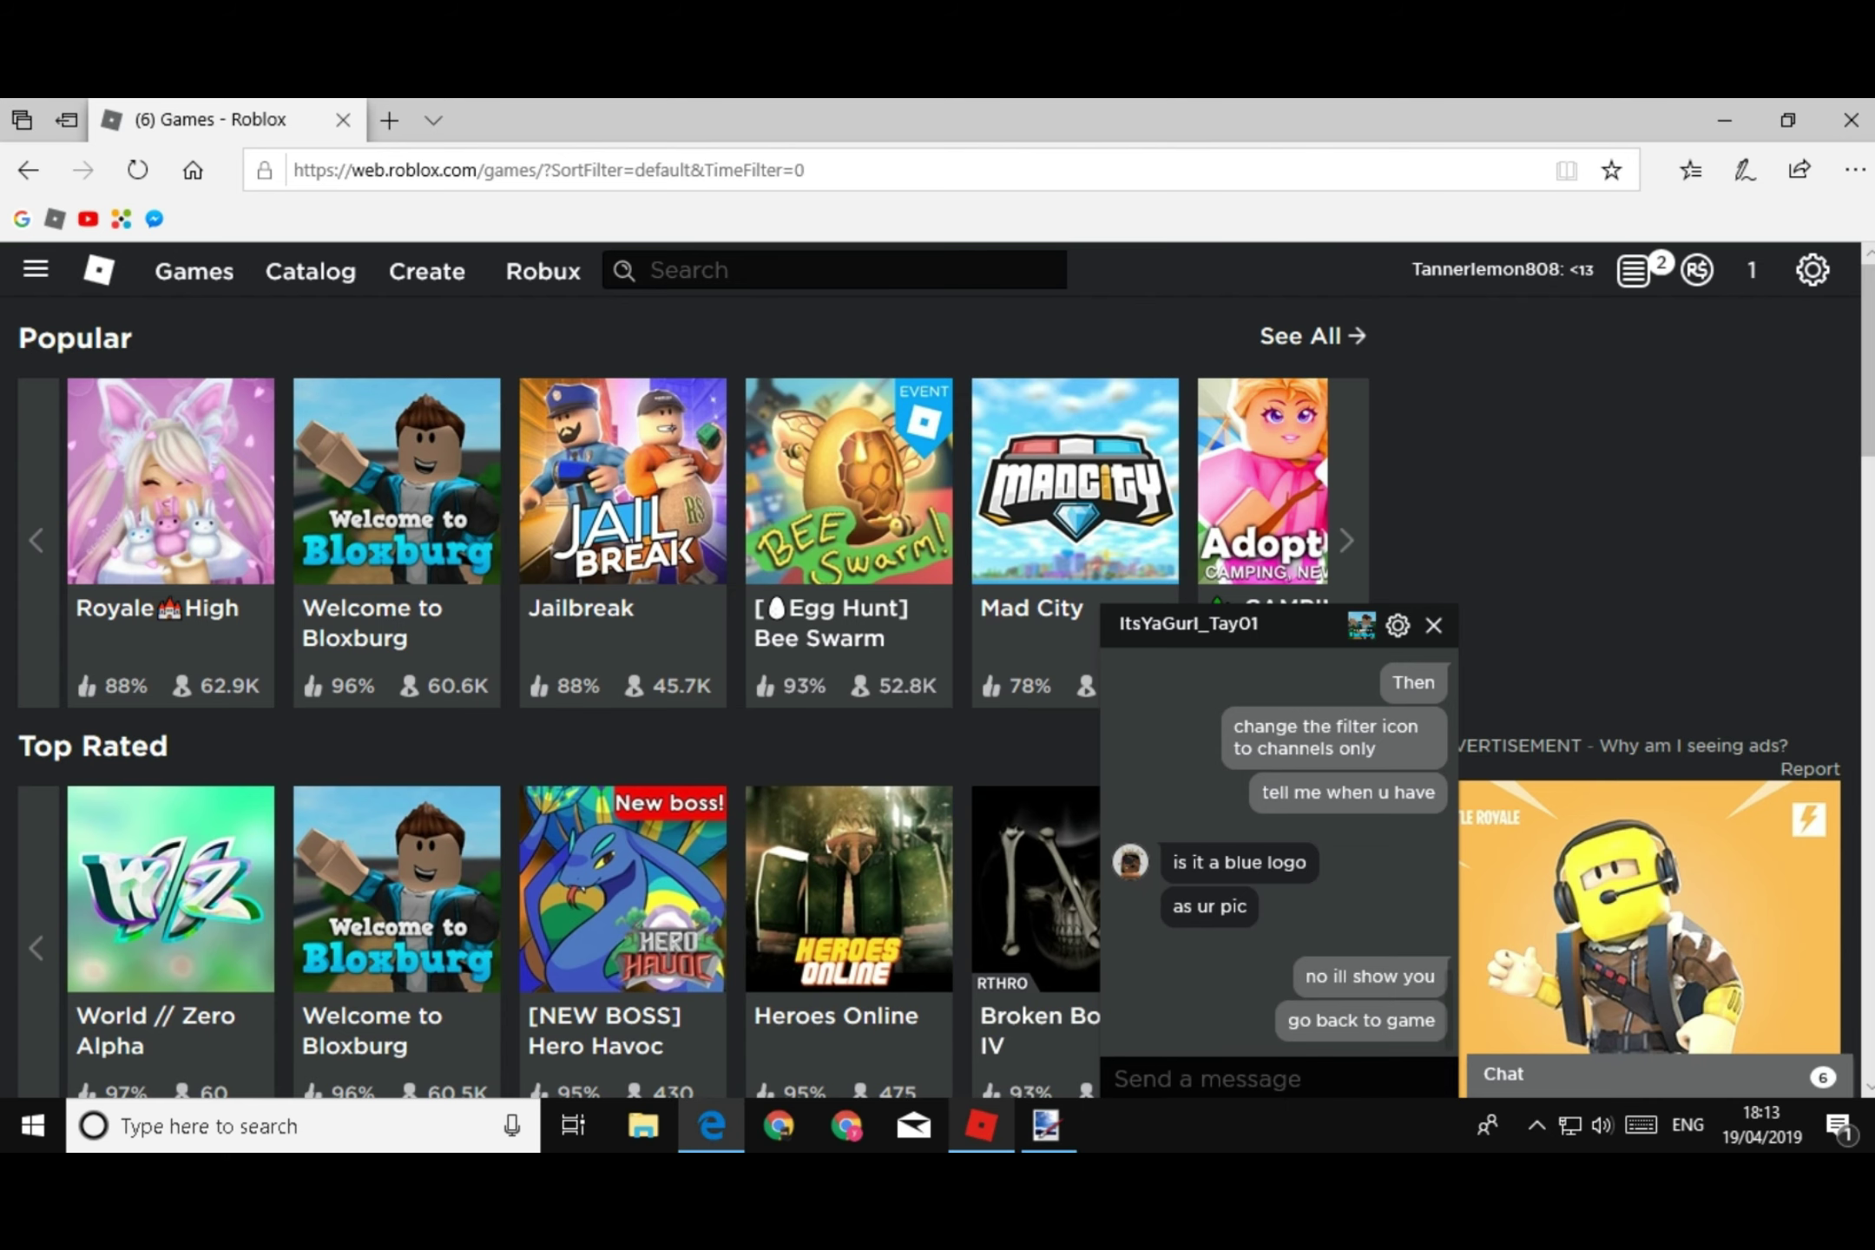
click(980, 1125)
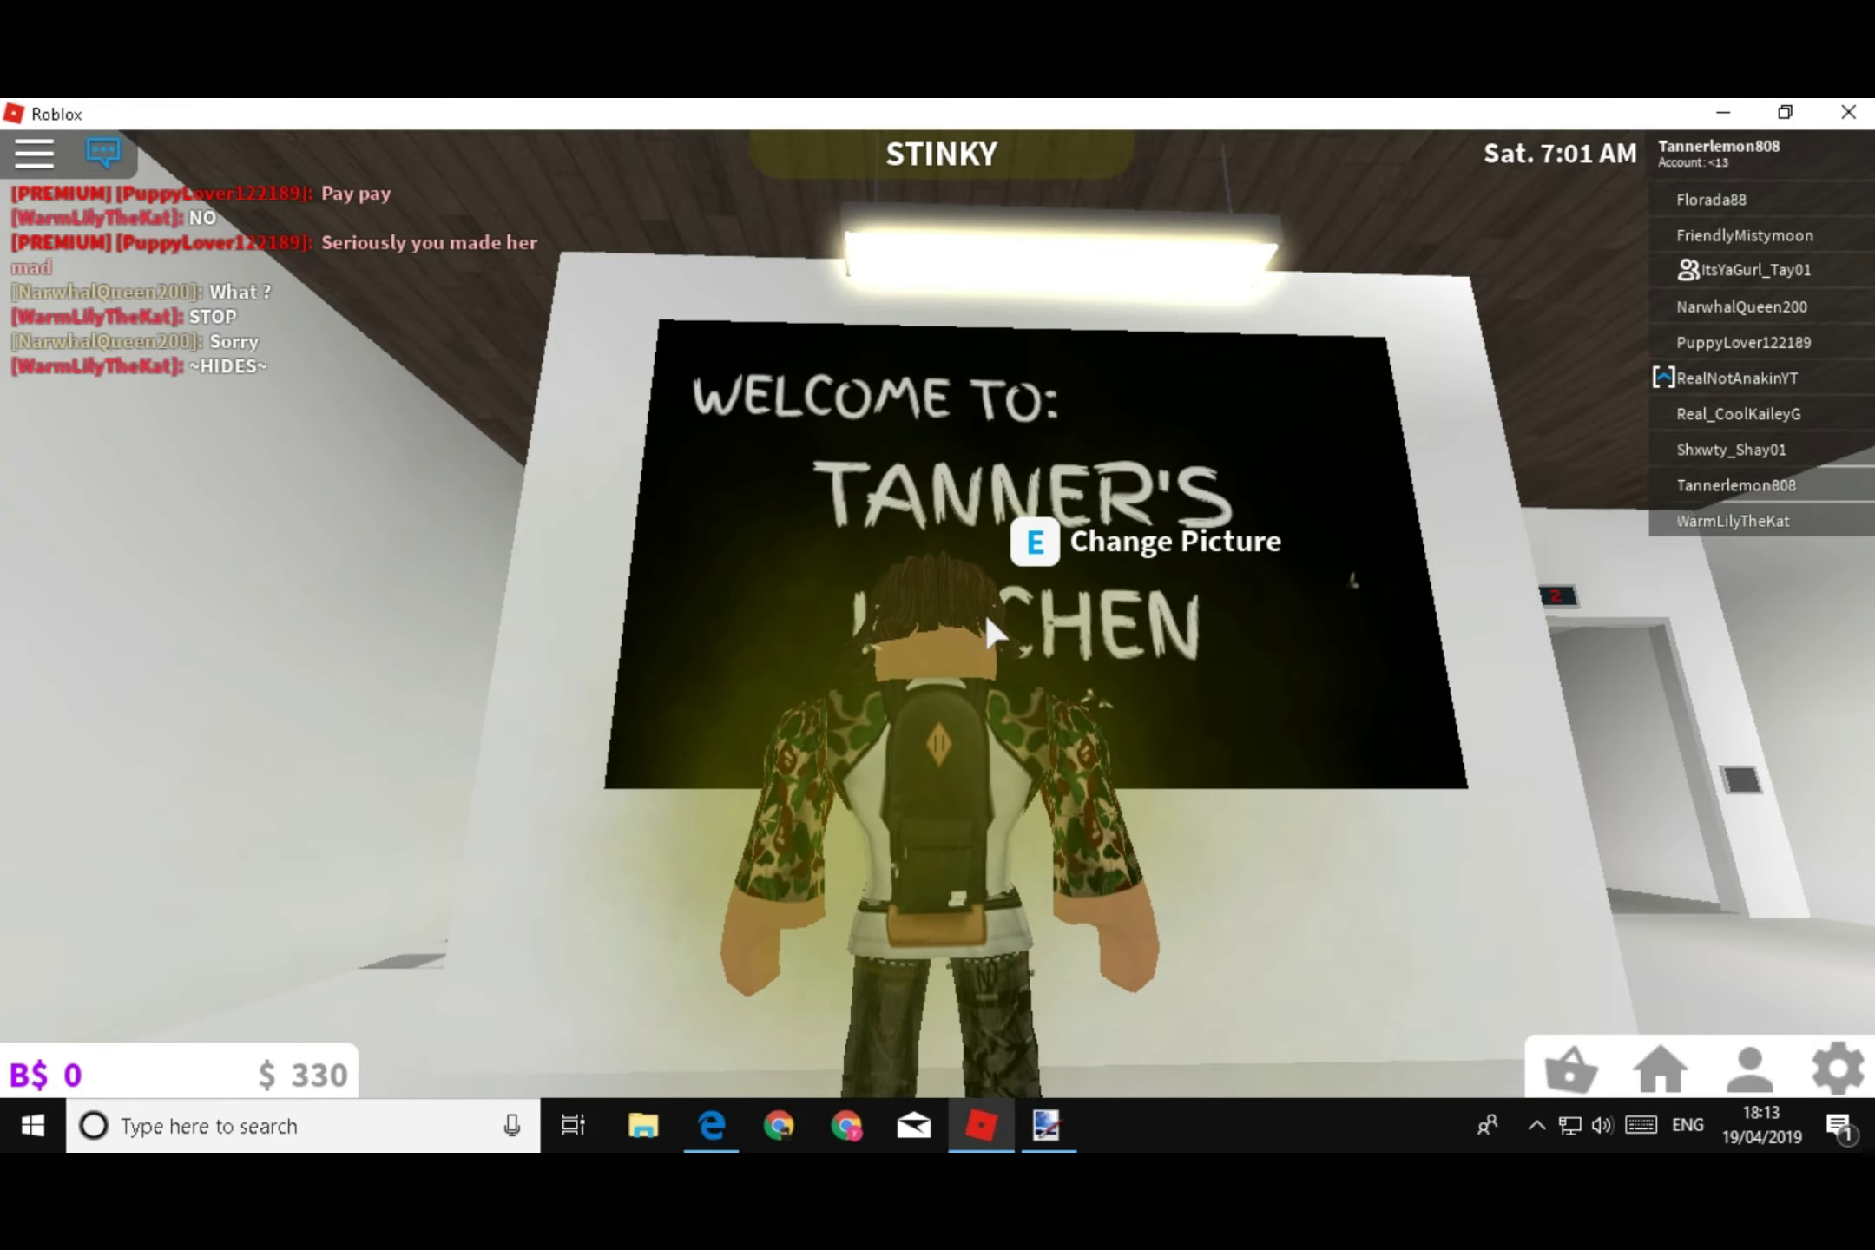
click(1046, 1126)
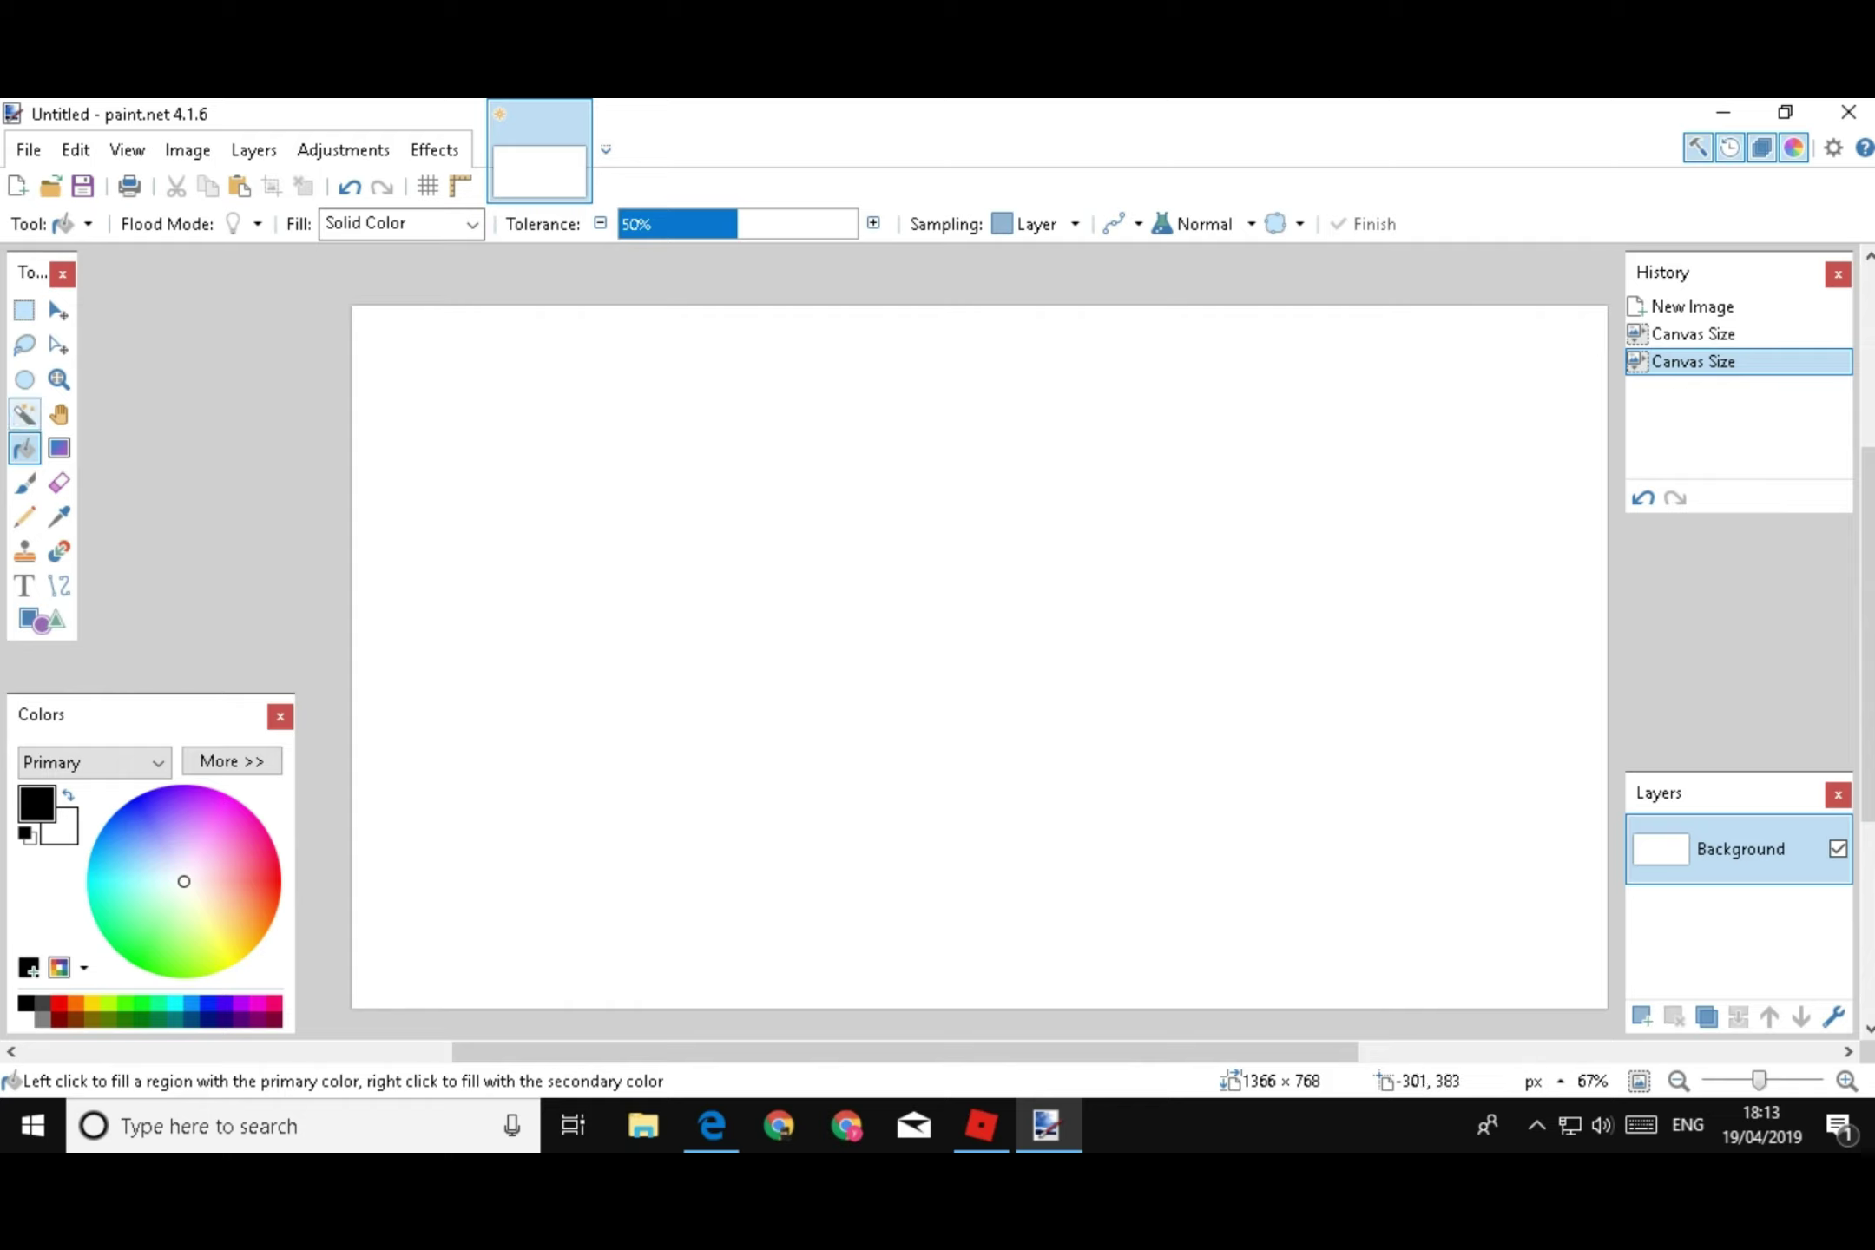
Select the entire white background with the Magic Wand and erase it to transparency
click(24, 414)
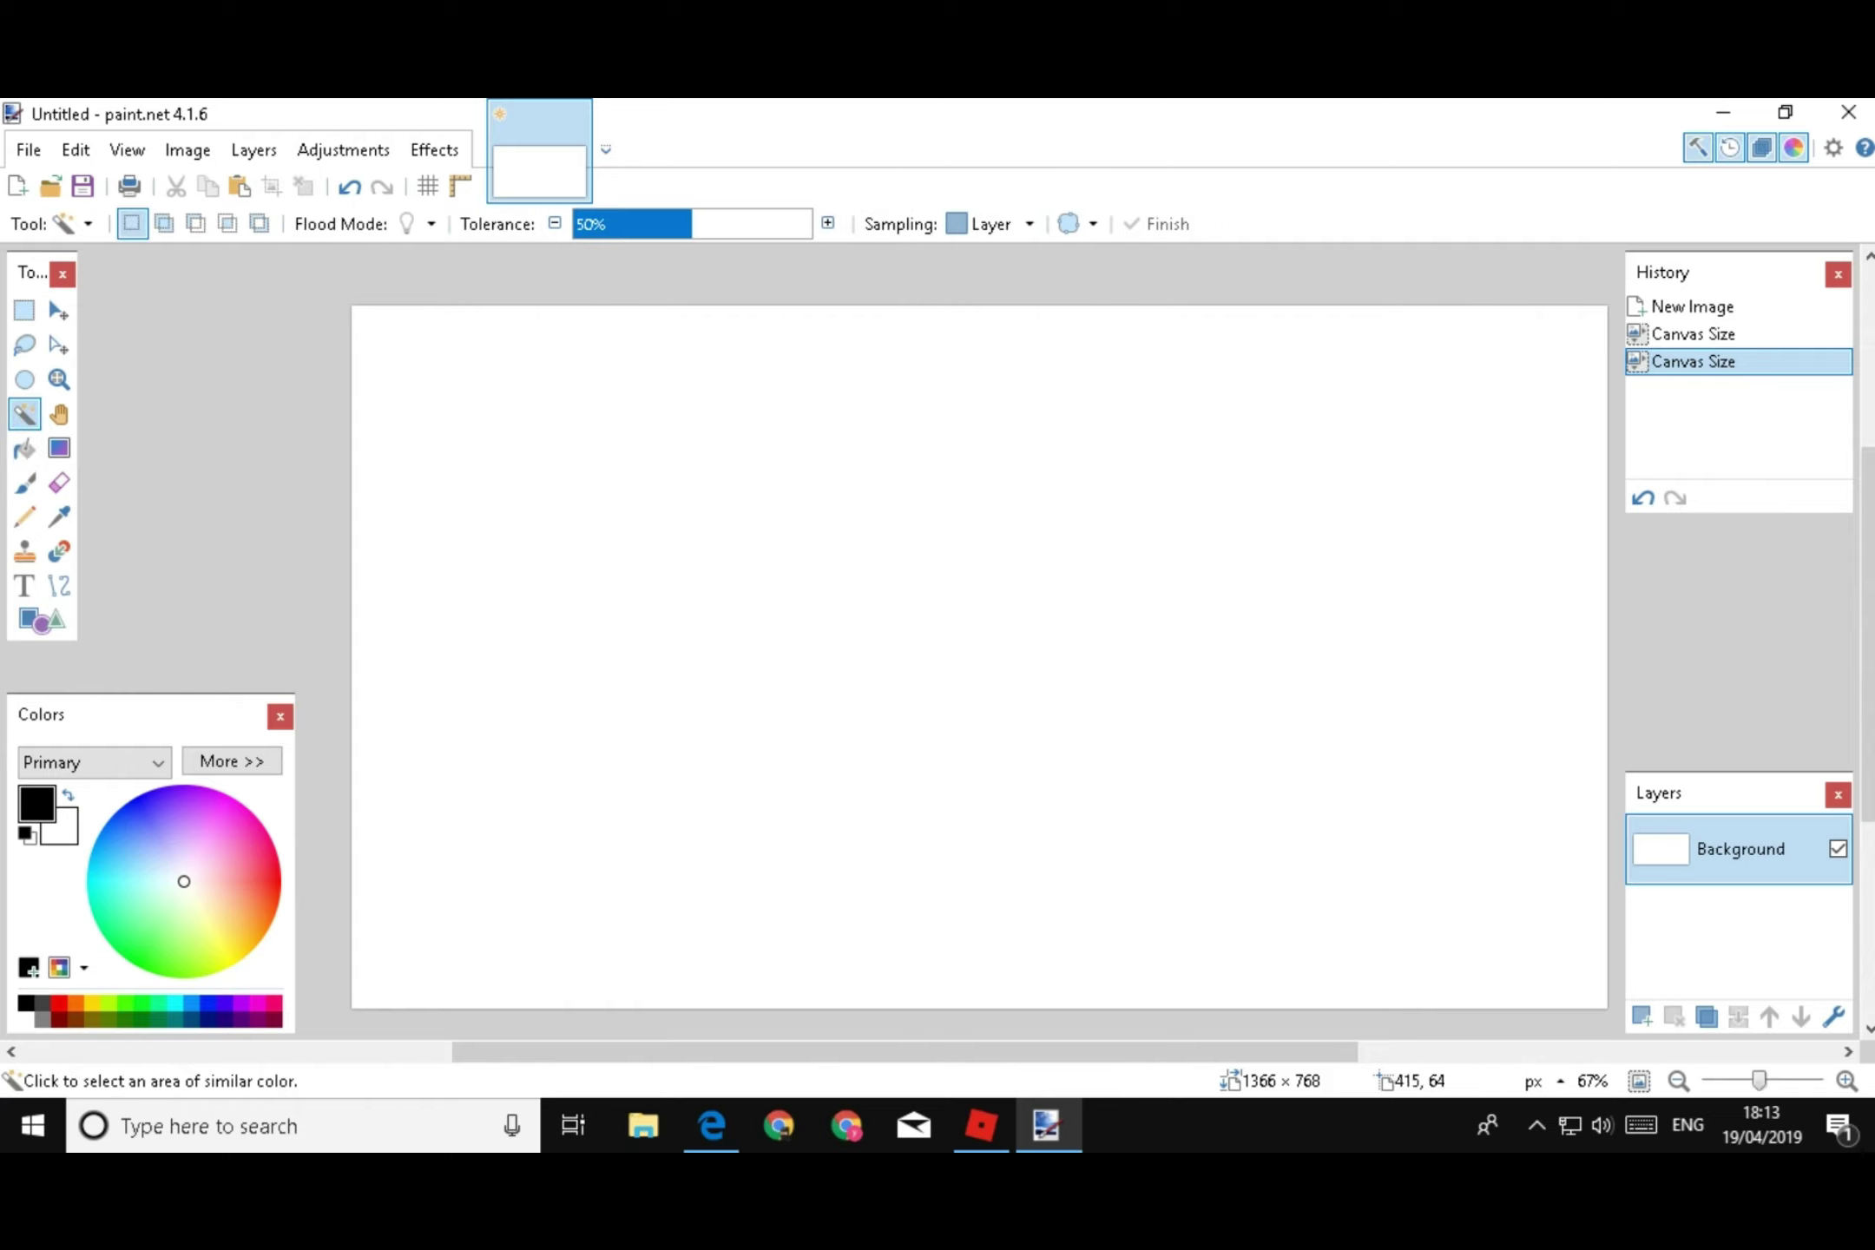
click(1029, 674)
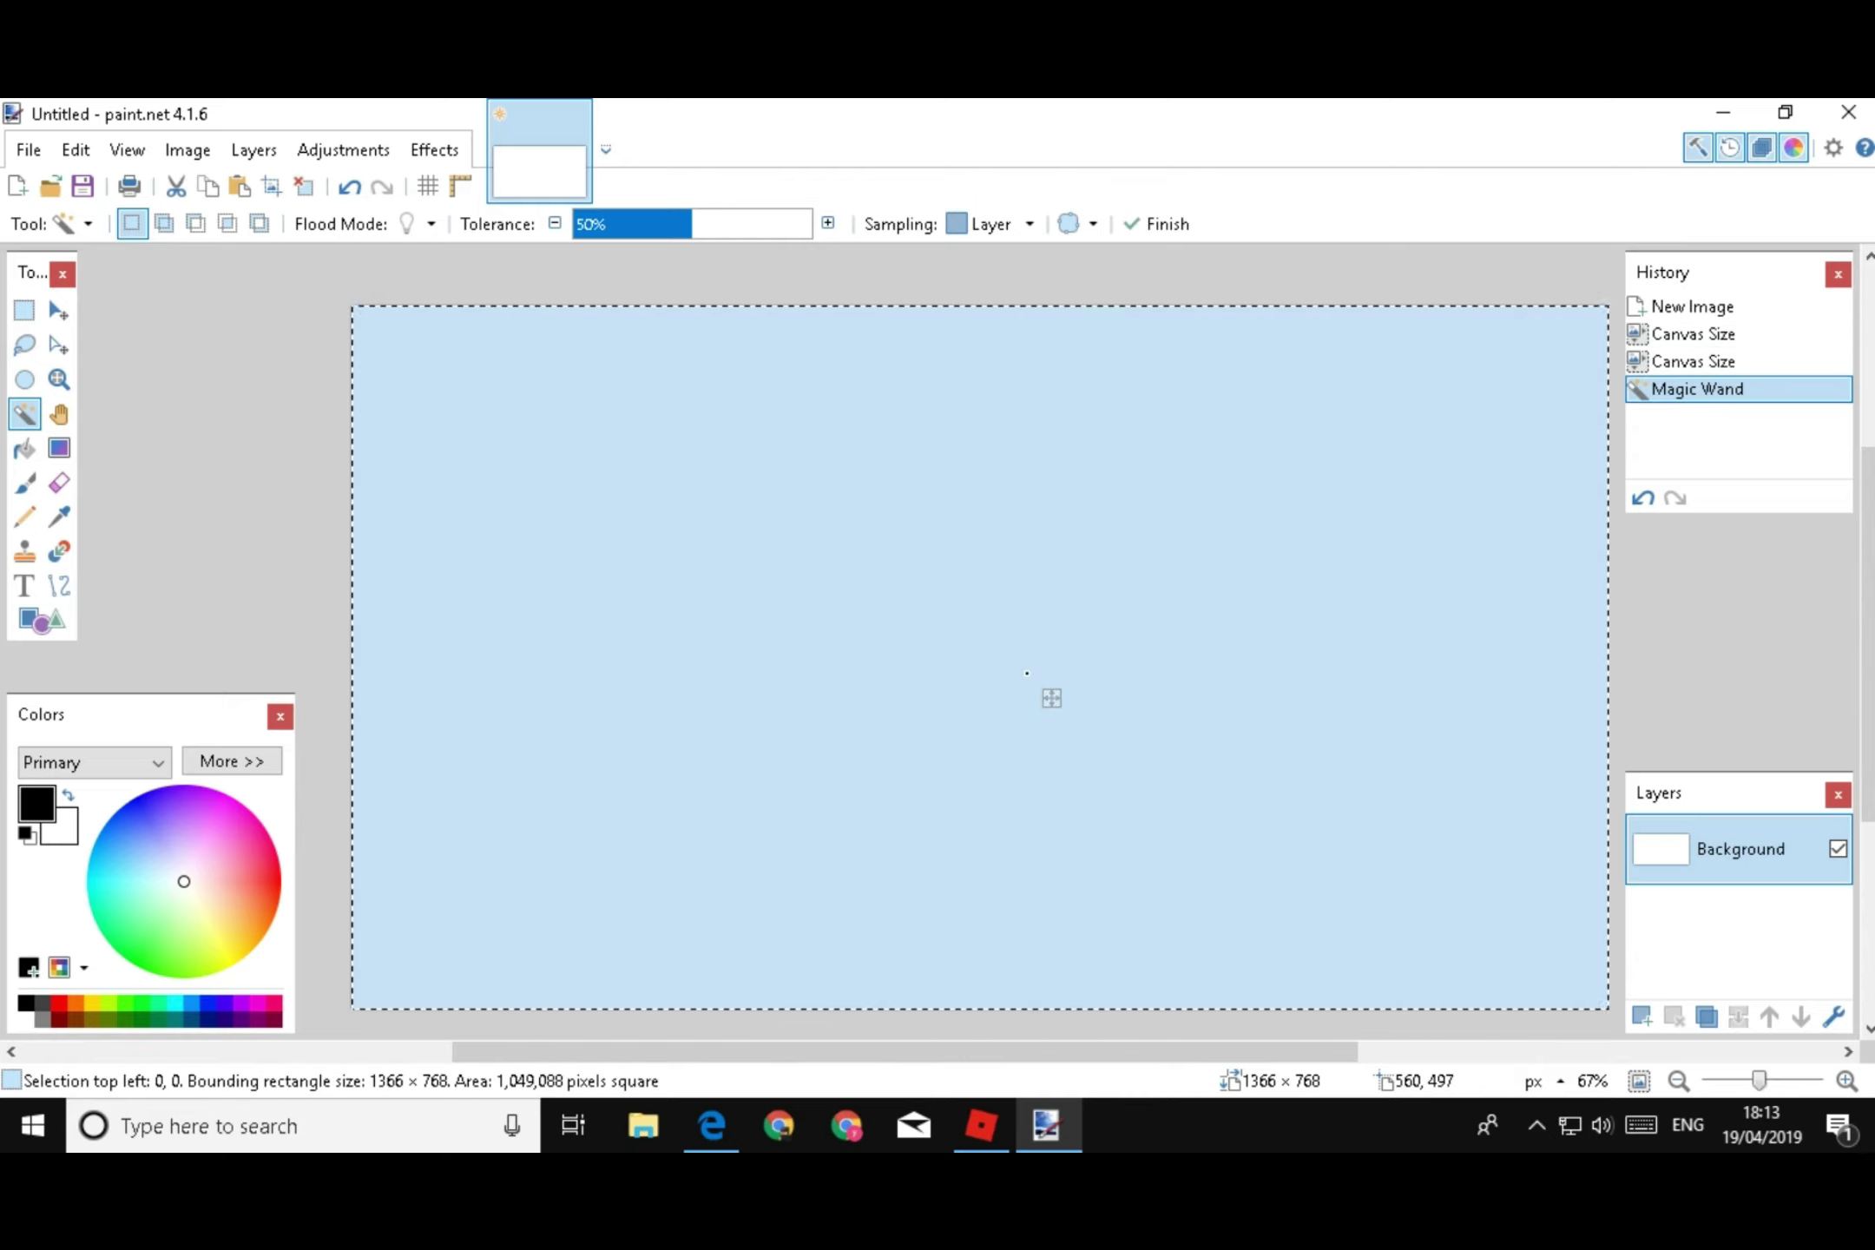
key(Delete)
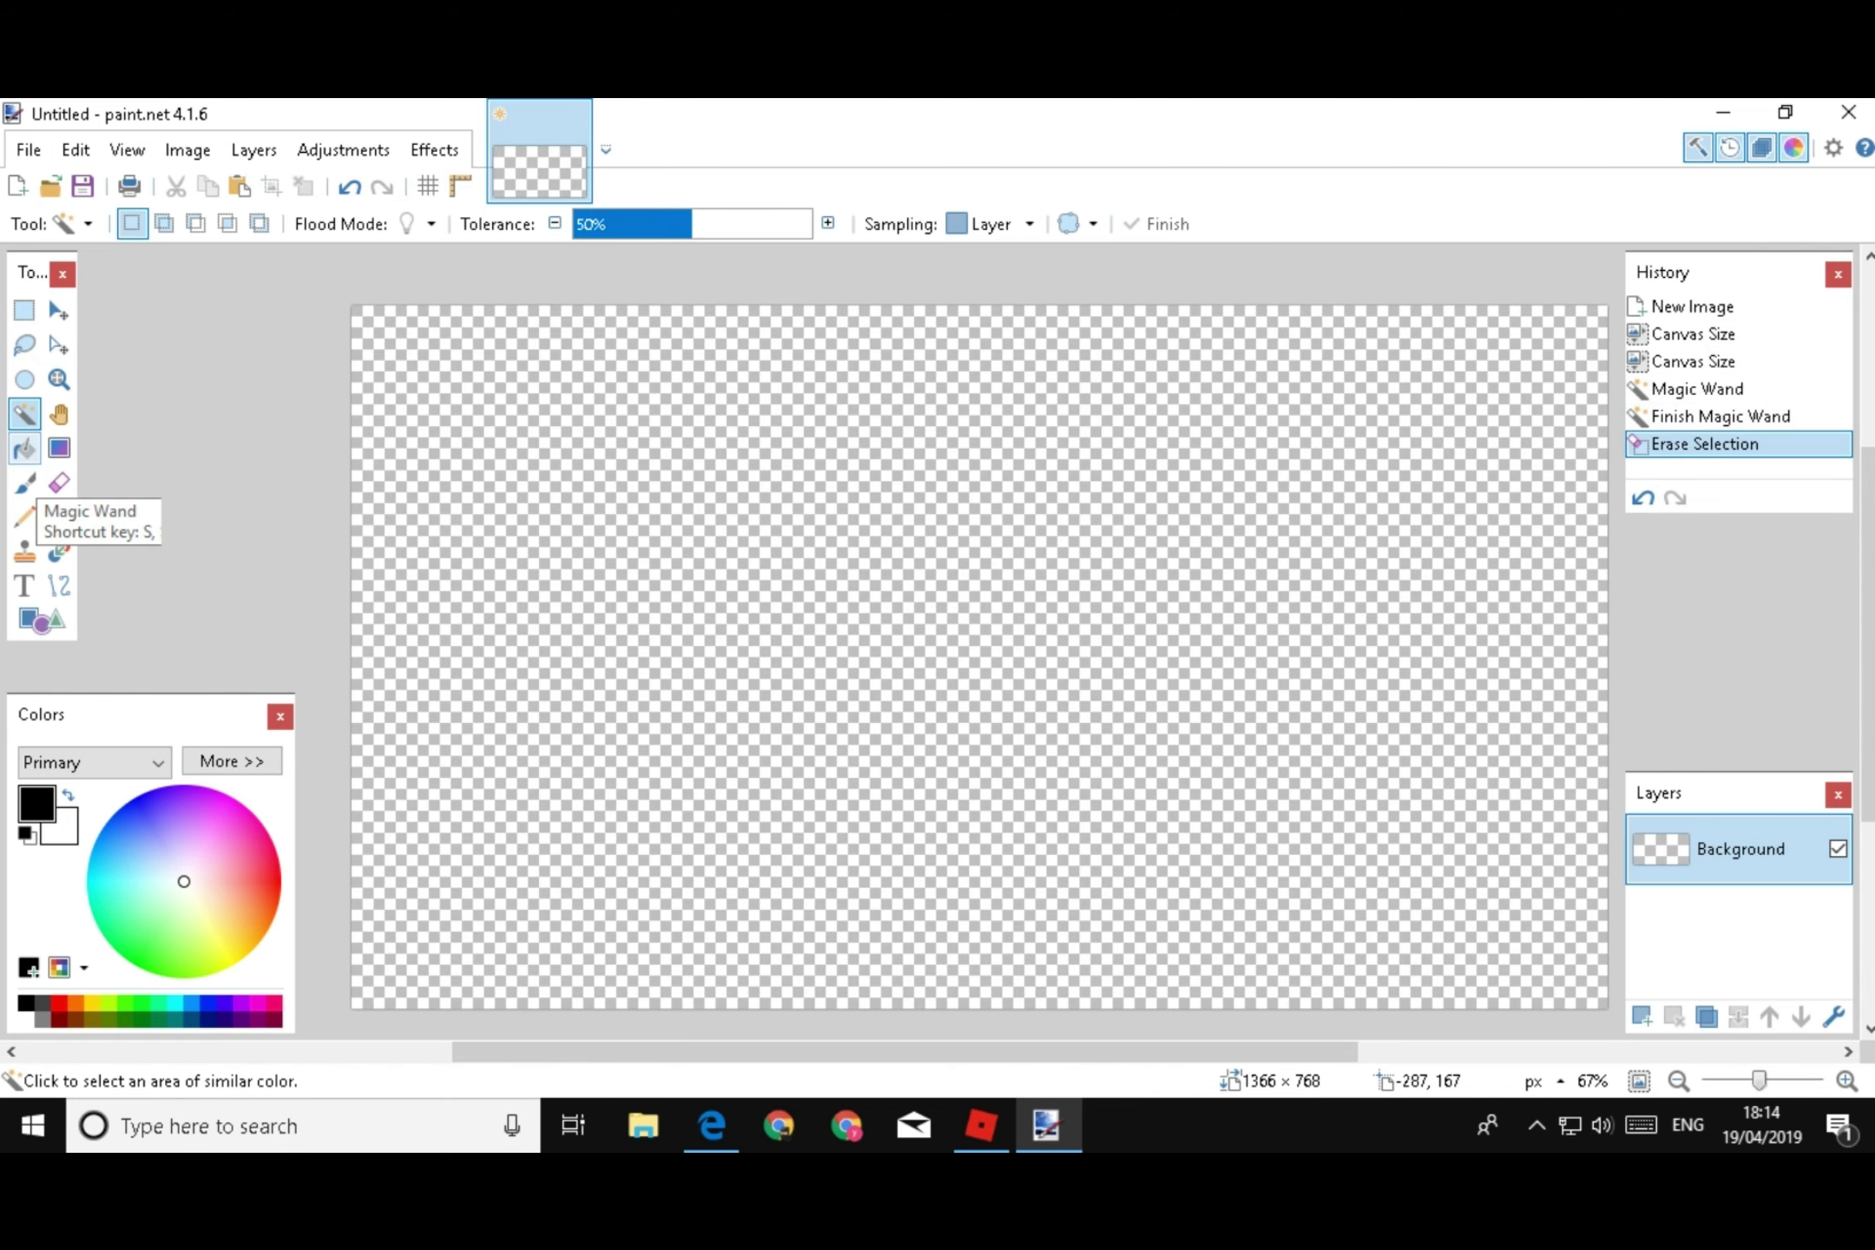
Fill the transparent canvas with solid black using the Paint Bucket and add a new layer above it
click(25, 448)
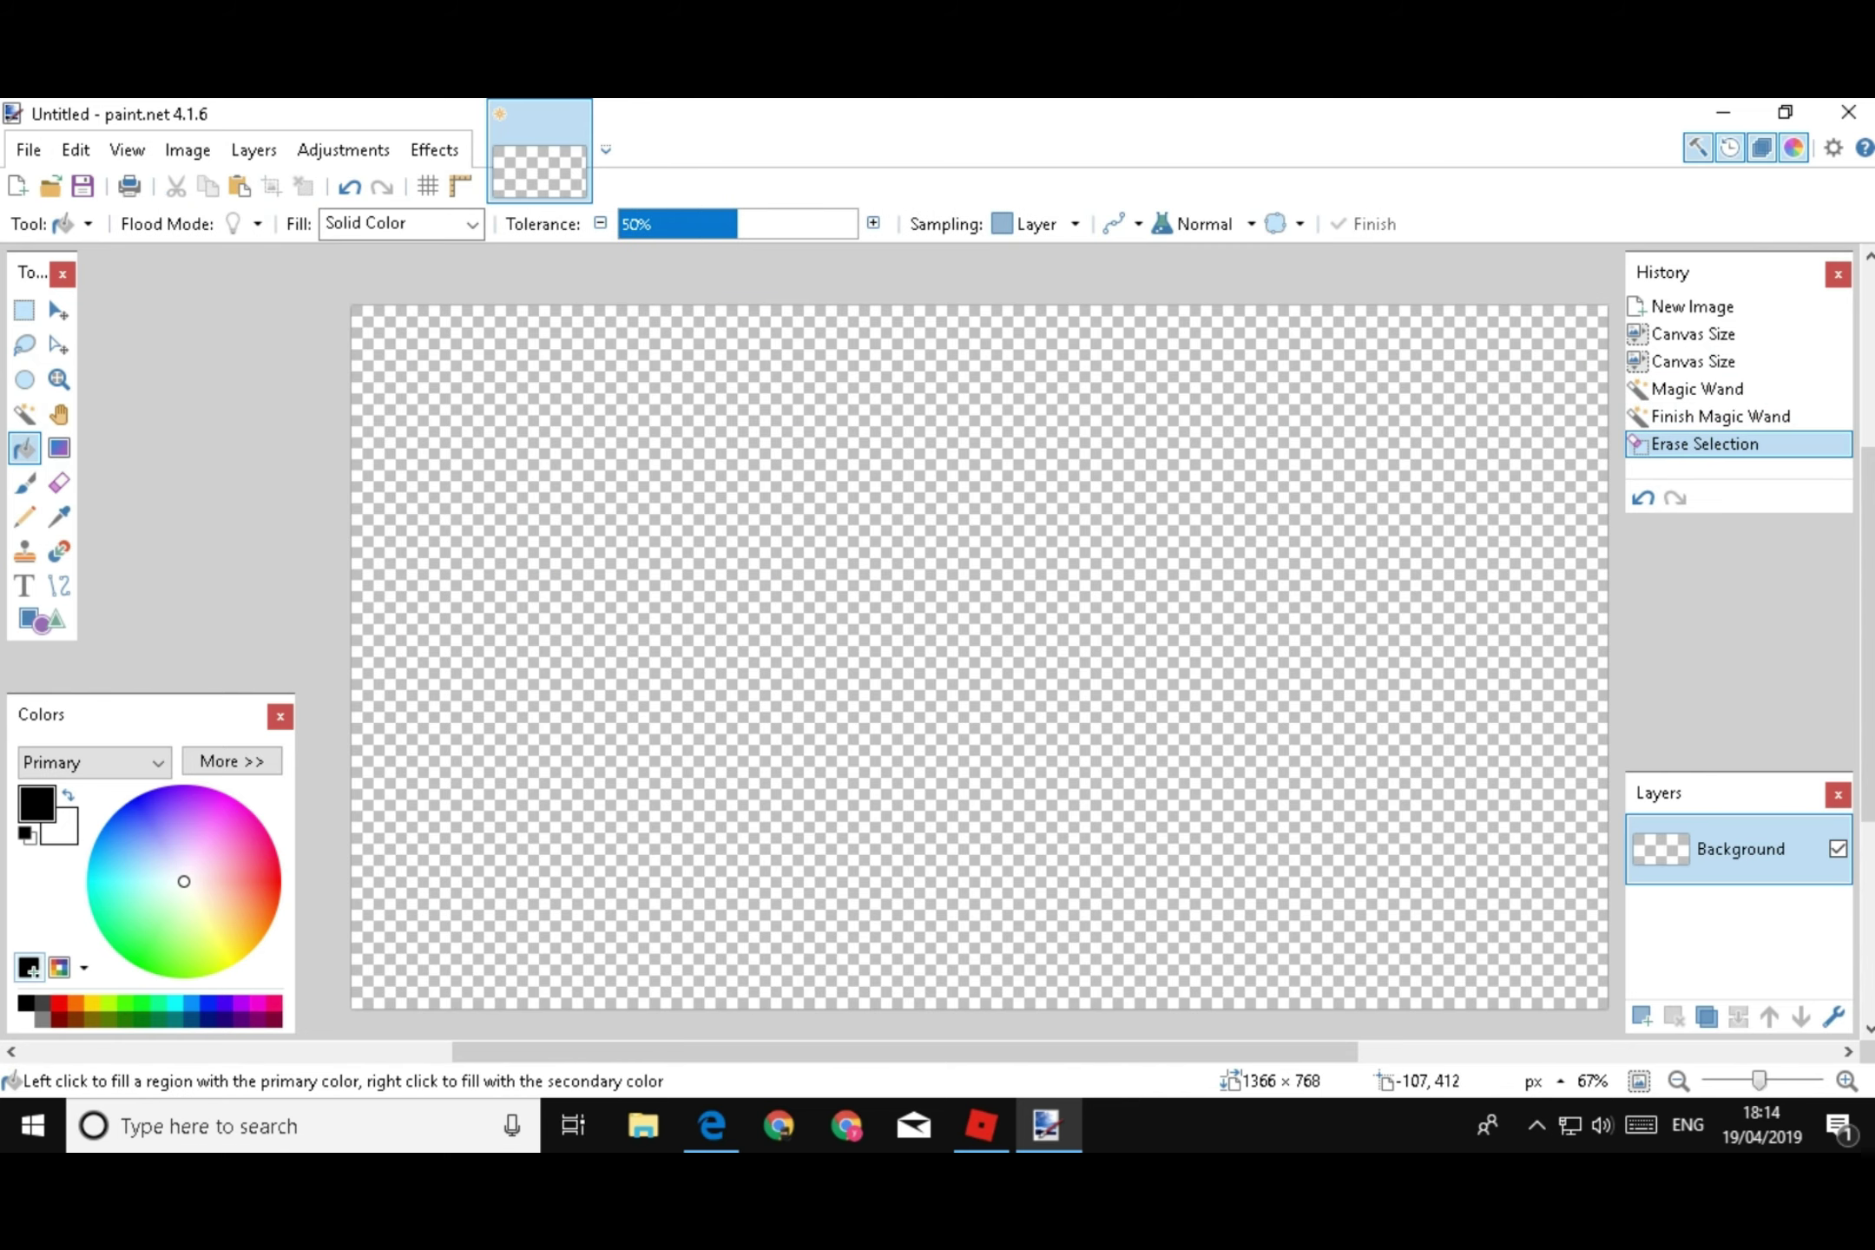
click(714, 541)
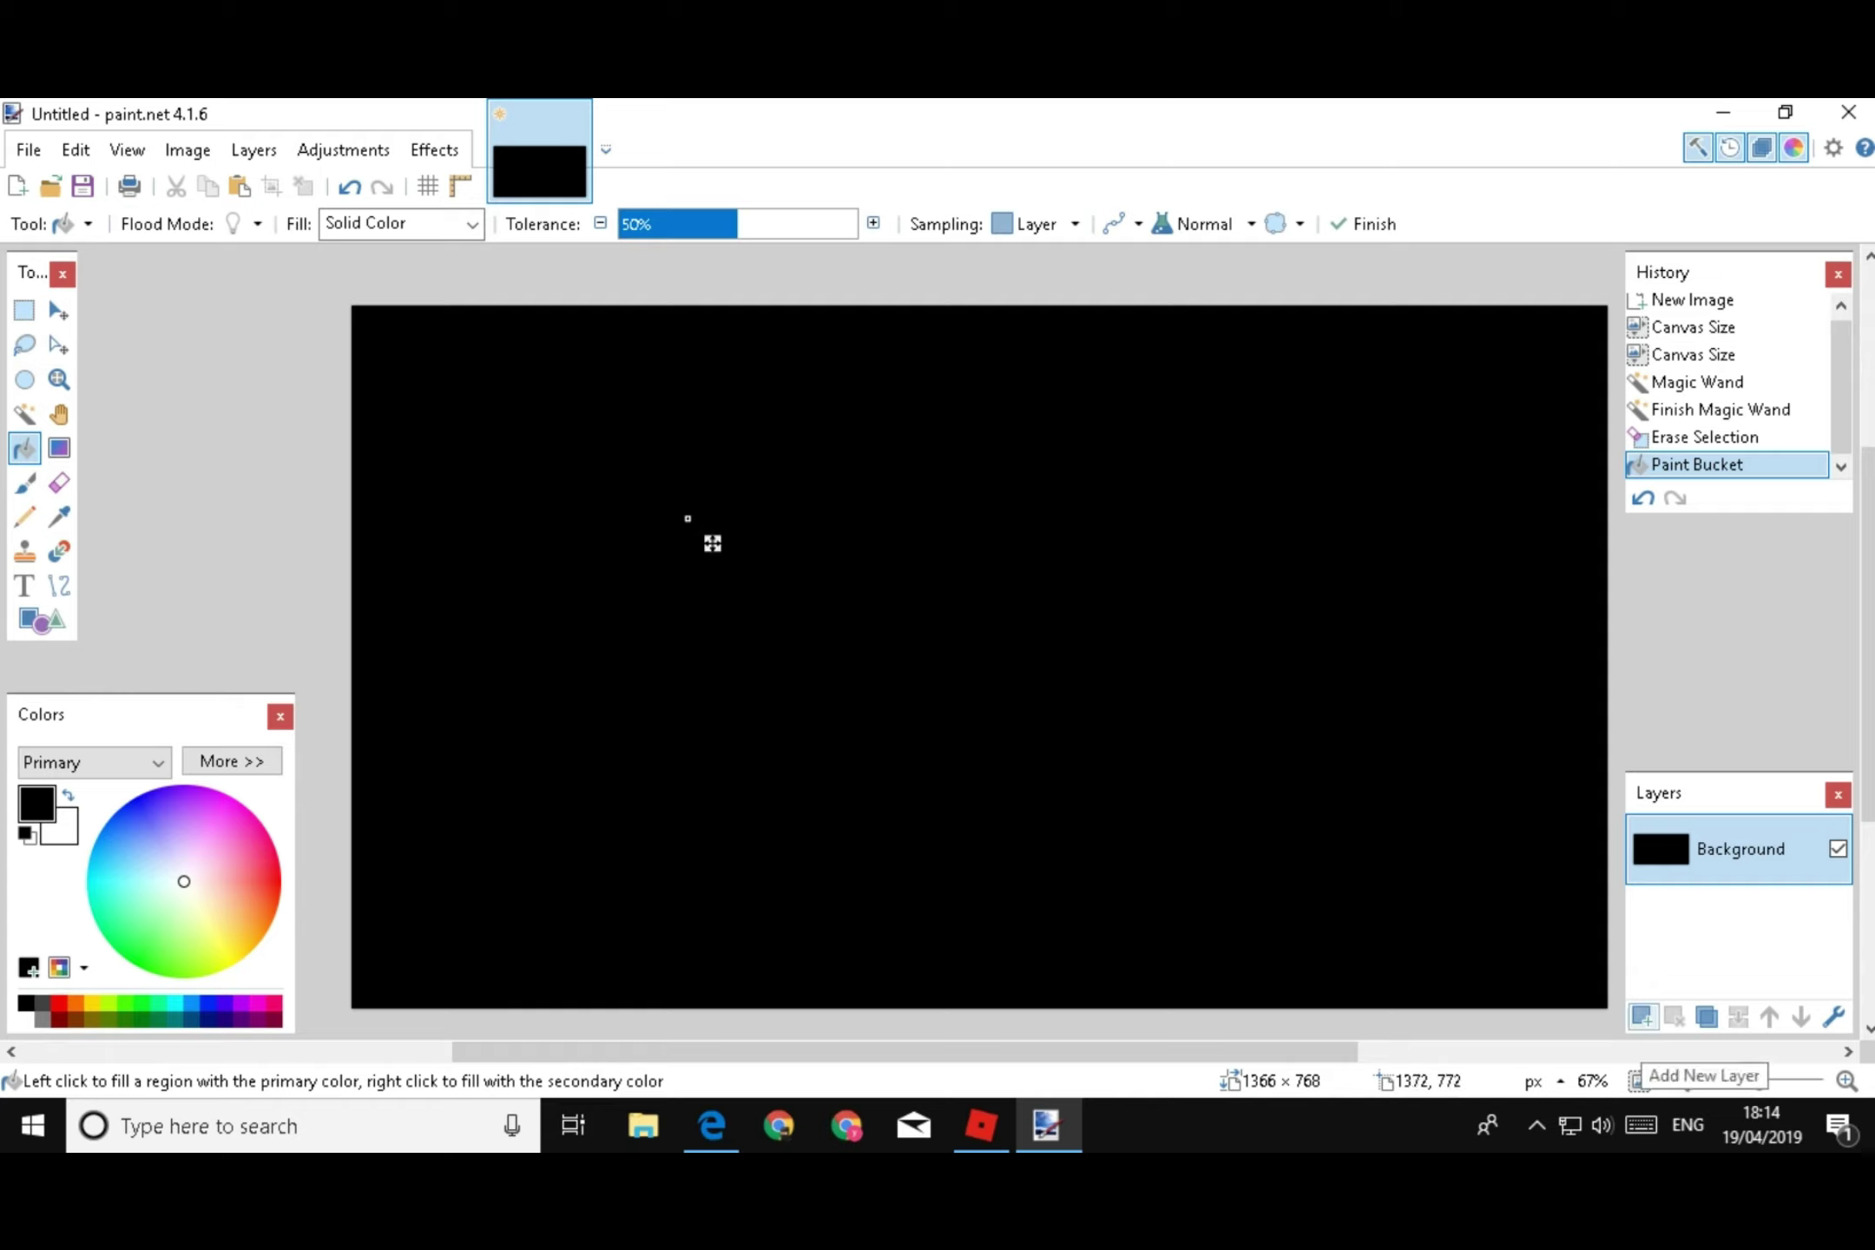
click(1642, 1016)
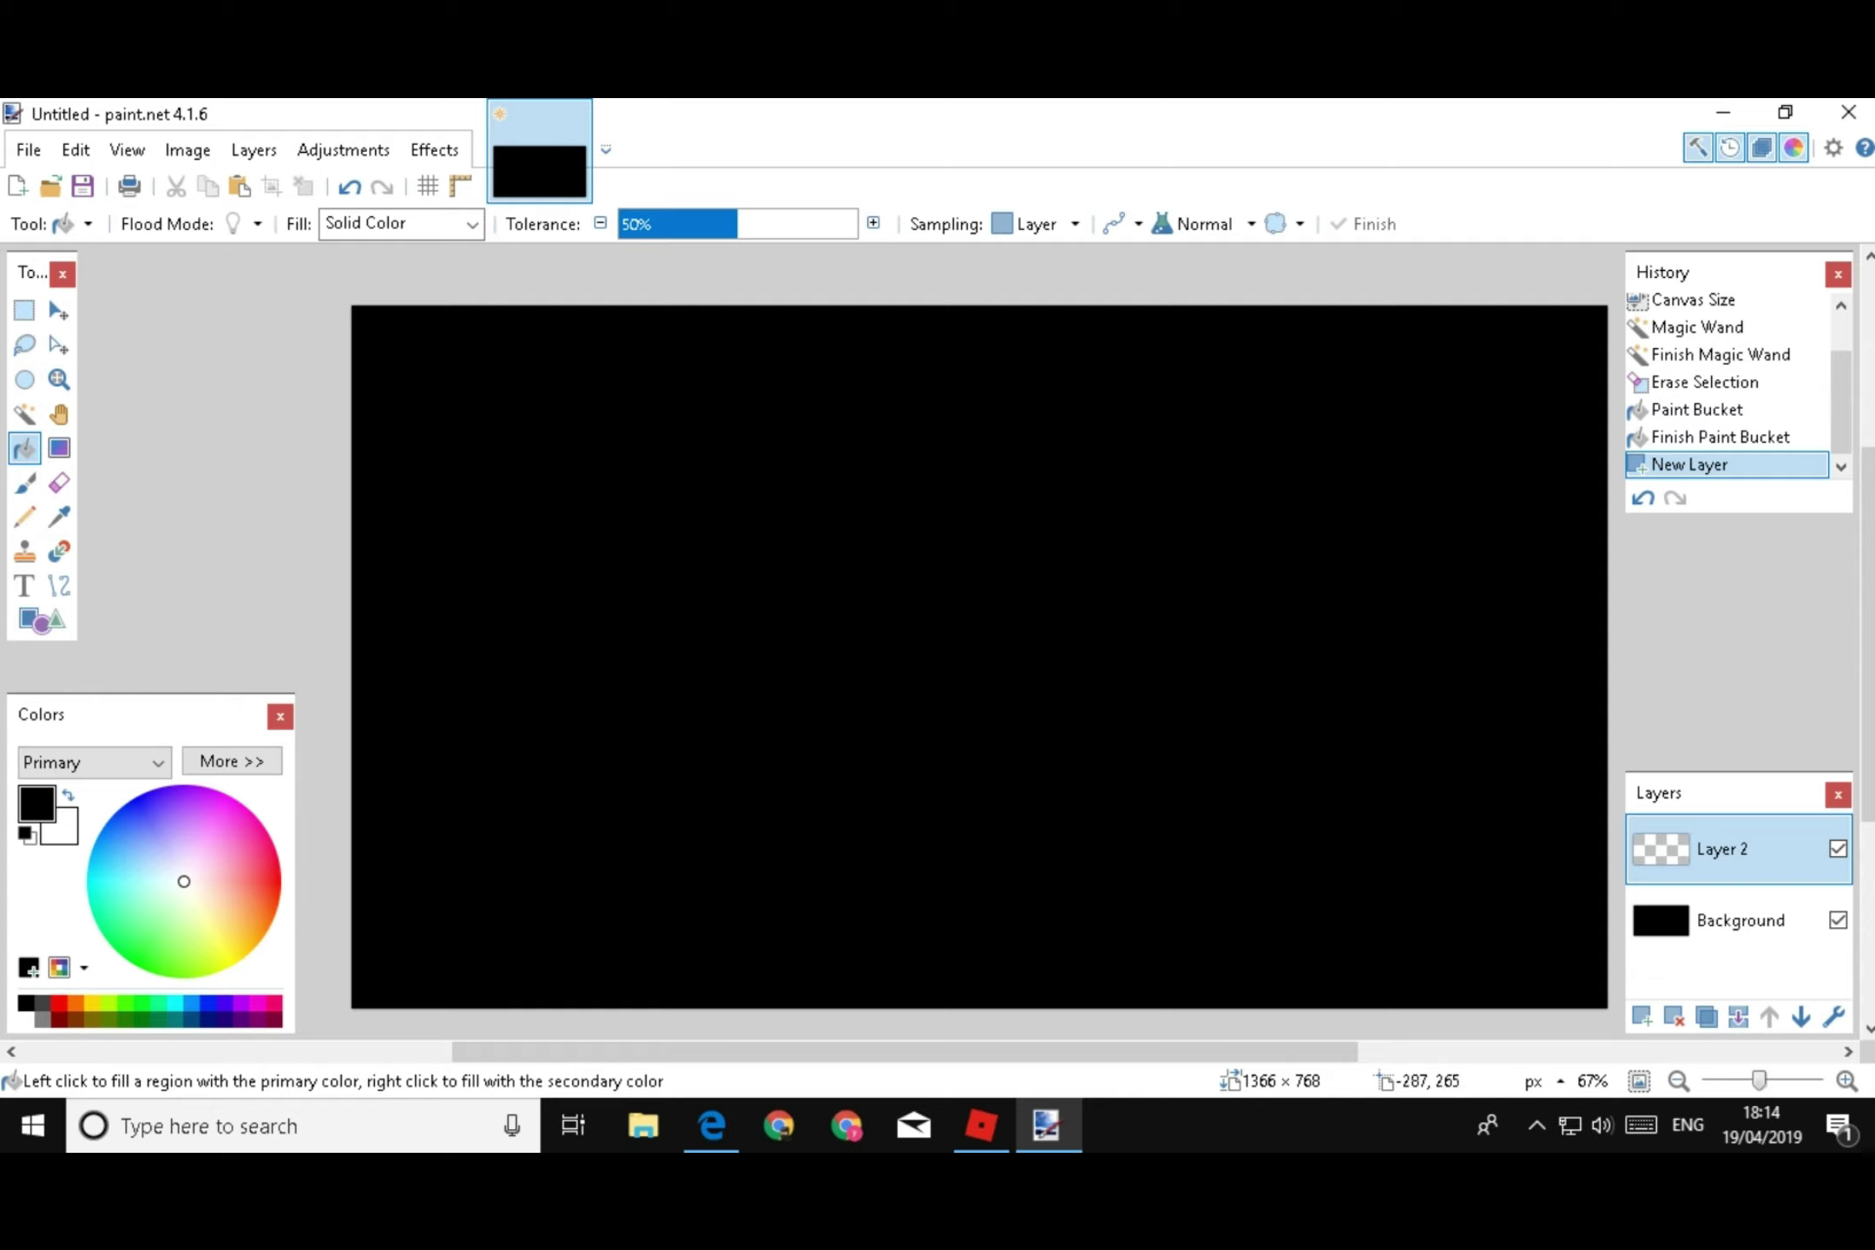
Write "WELCOME TO:" in white on the new layer using the Finger Paint font
click(25, 585)
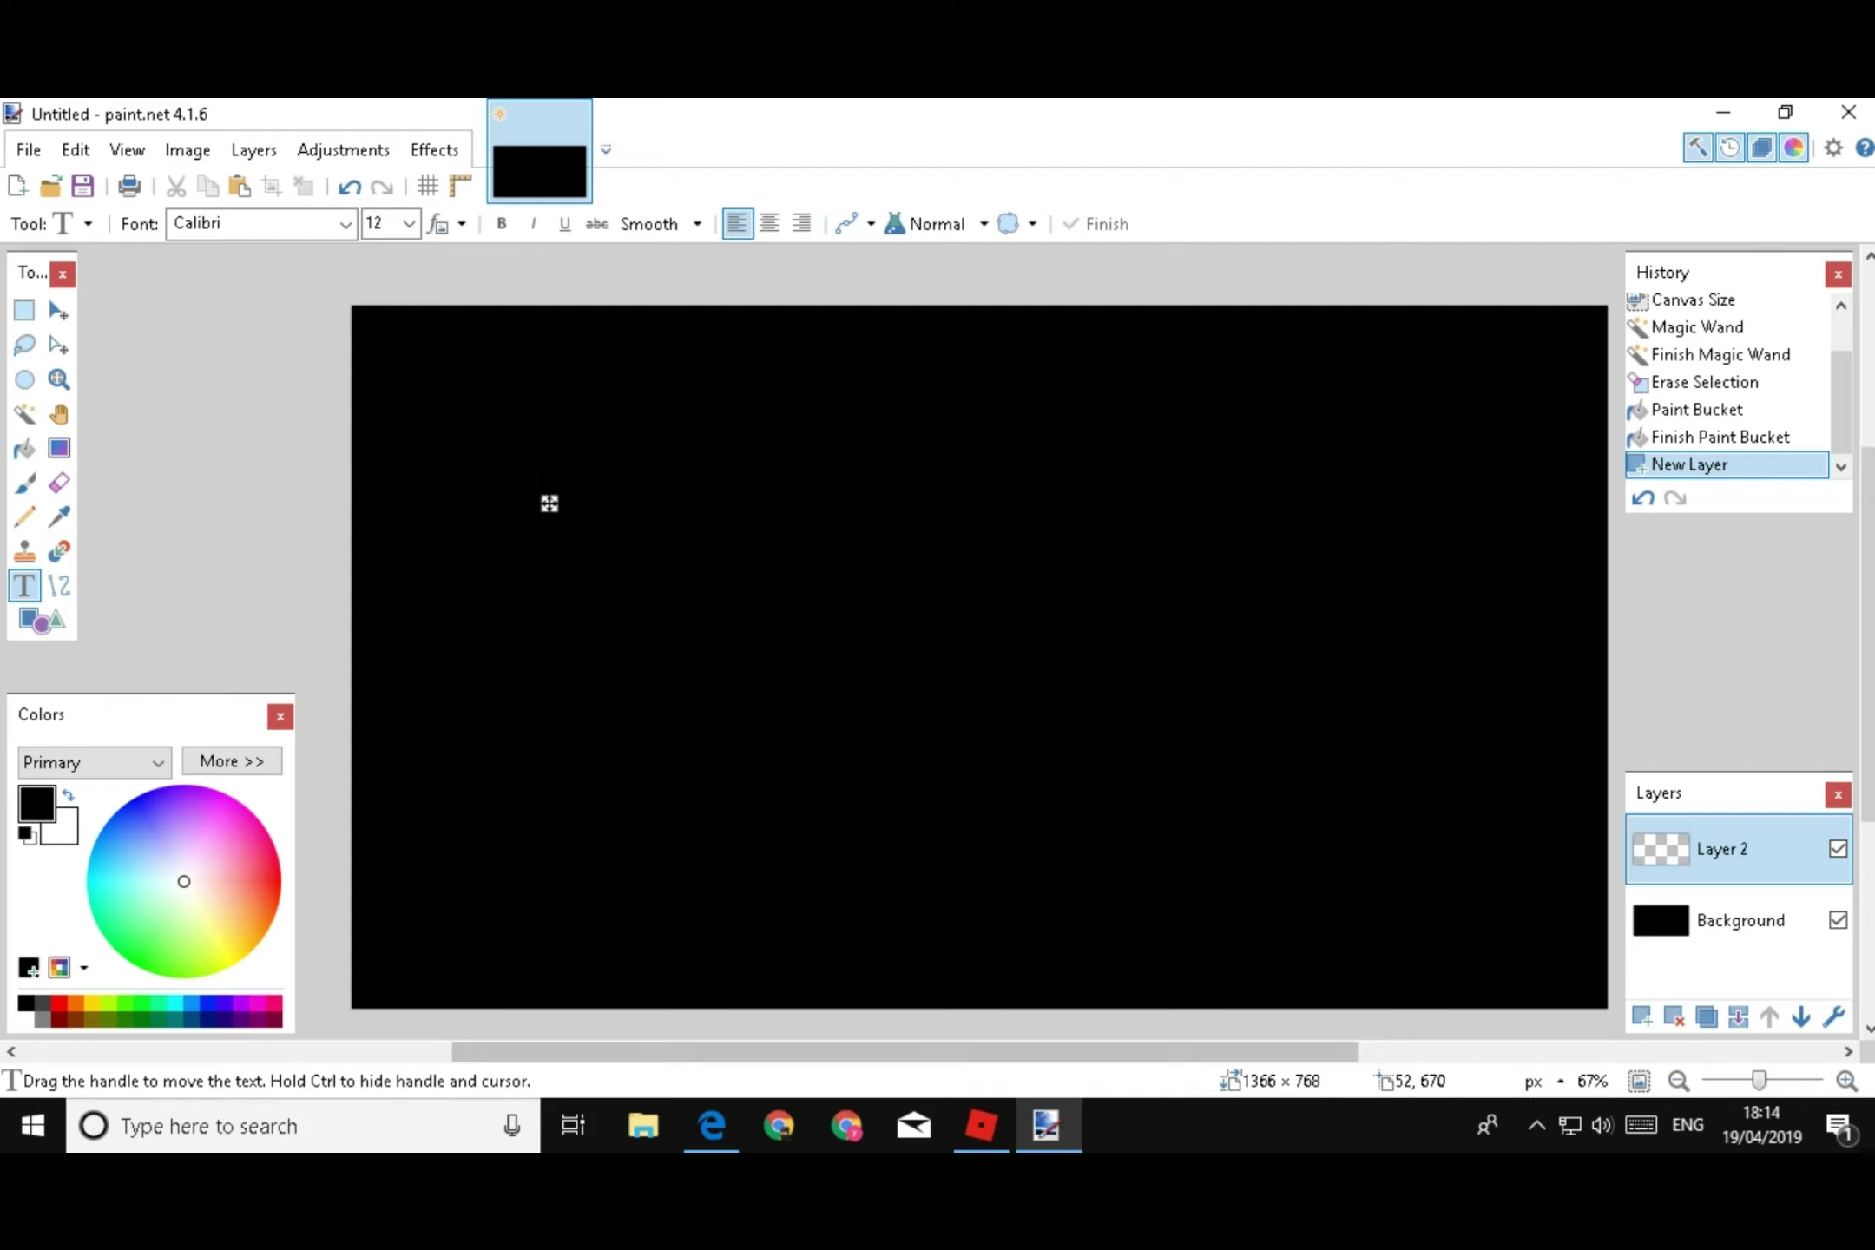
click(26, 1020)
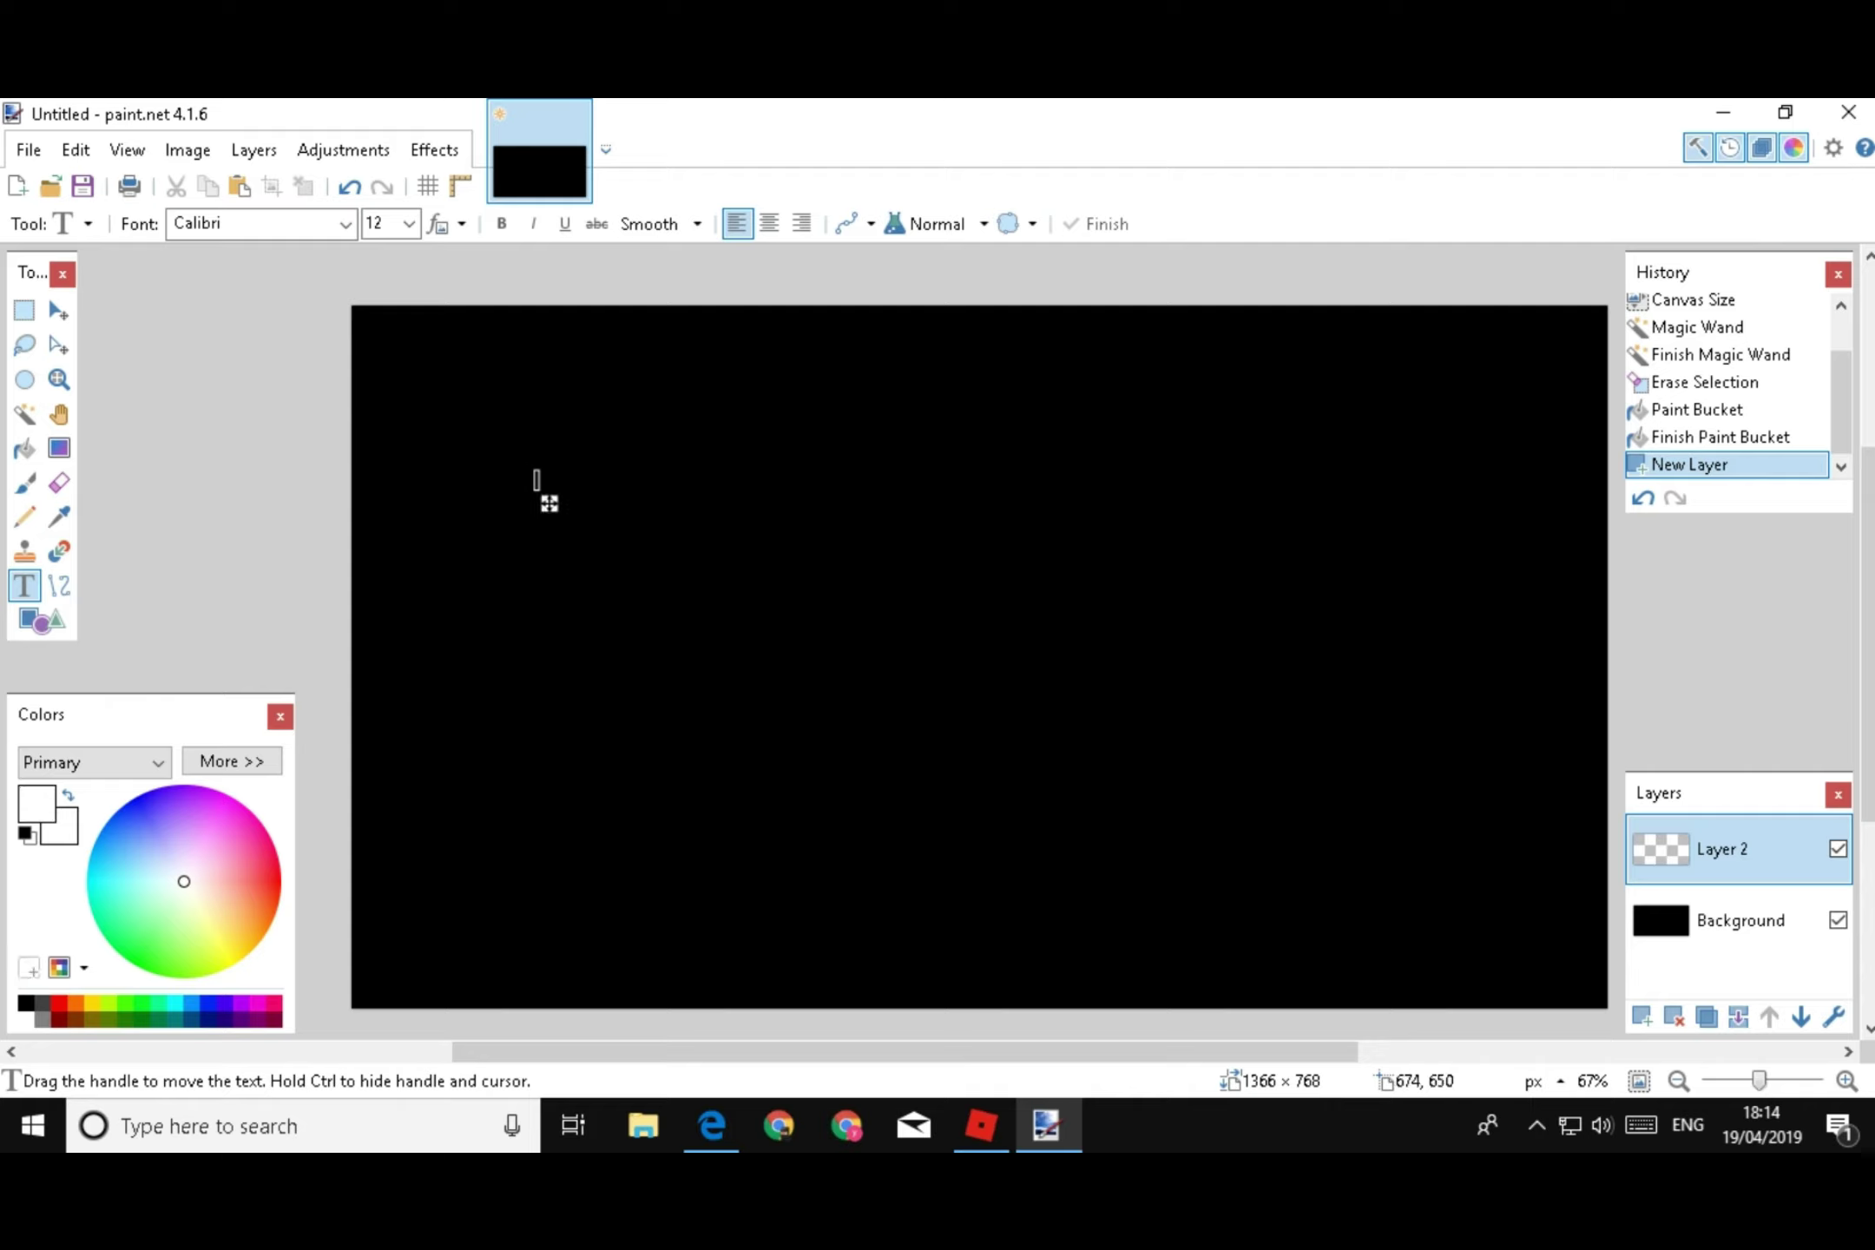
text(w)
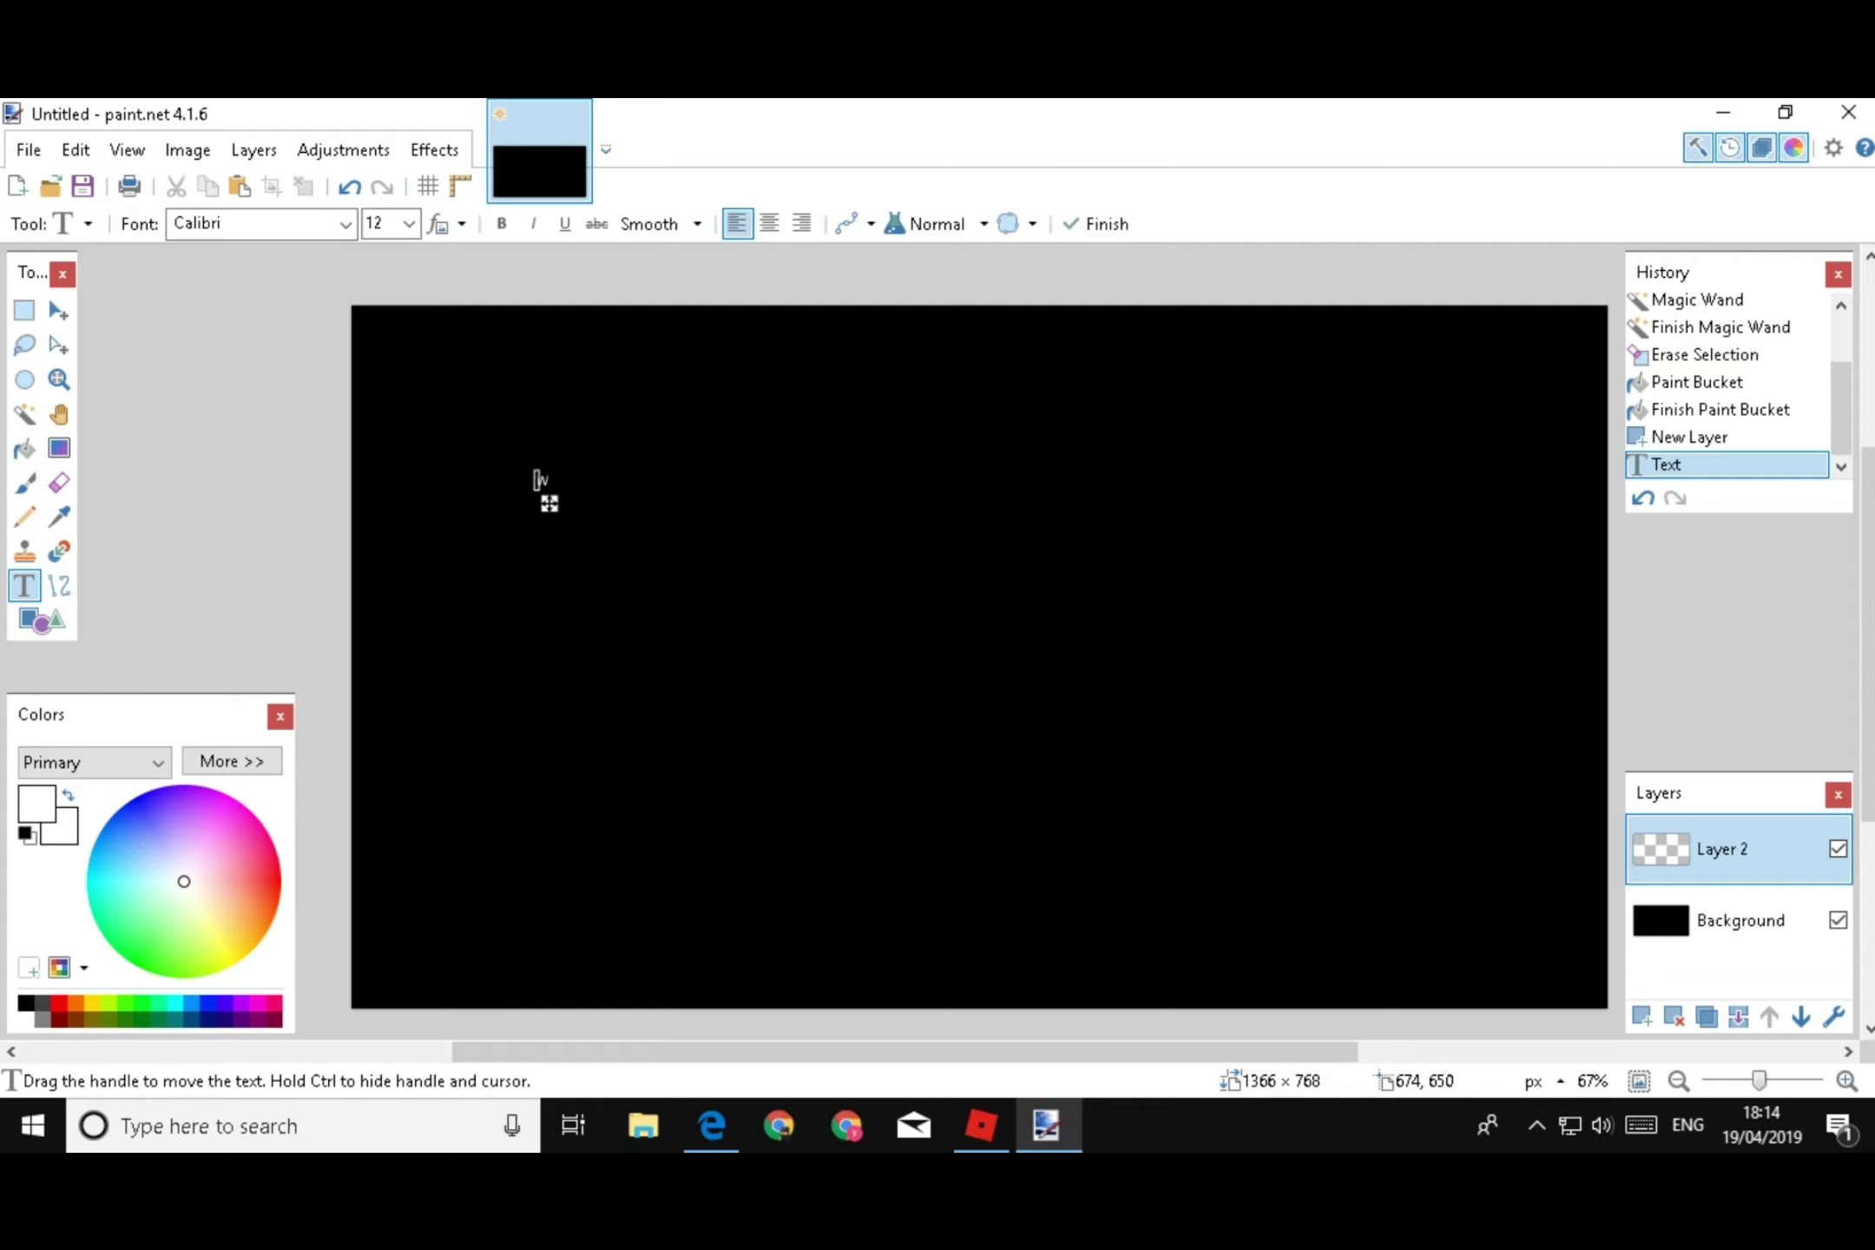
click(345, 223)
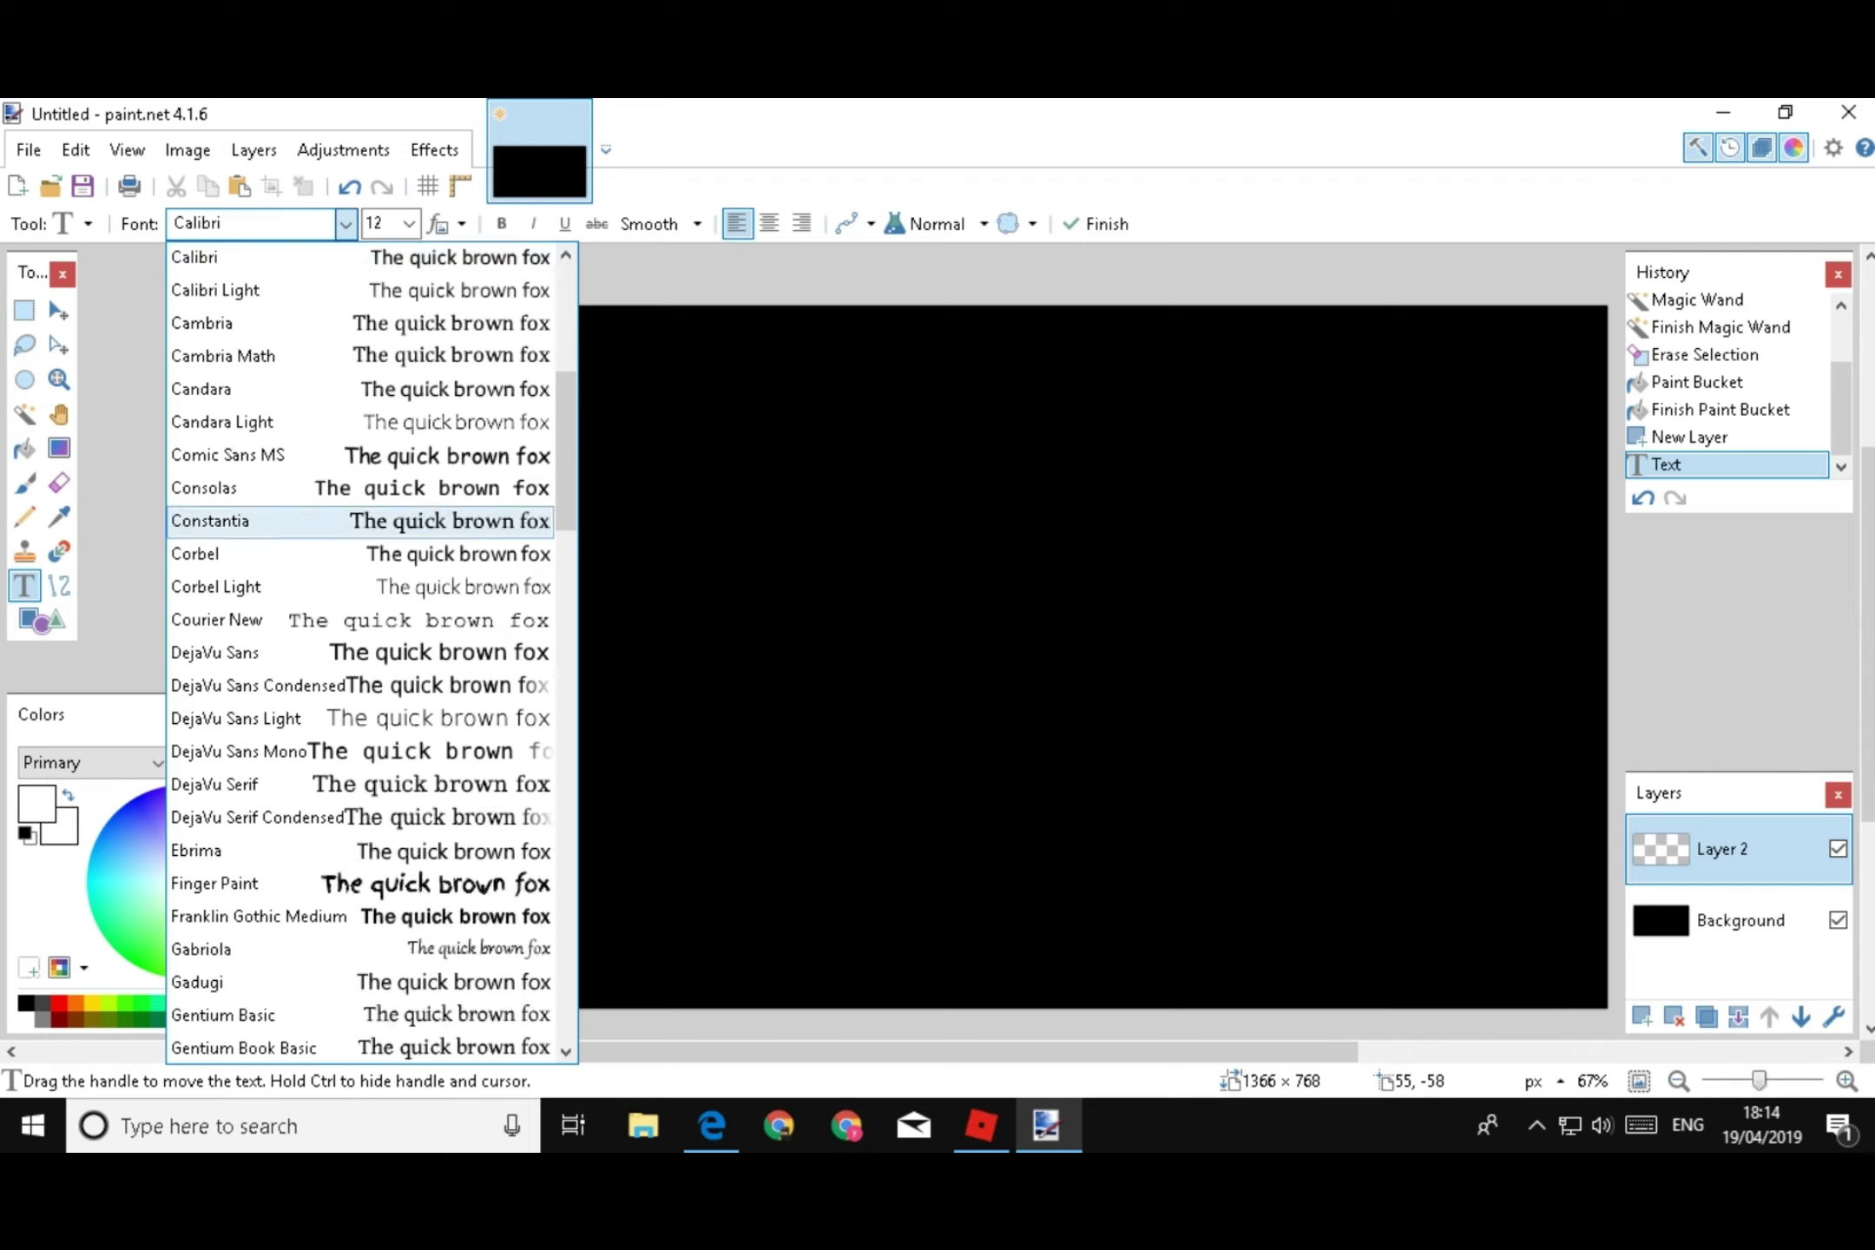
scroll(361, 651, down, 1)
scroll(361, 587, down, 2)
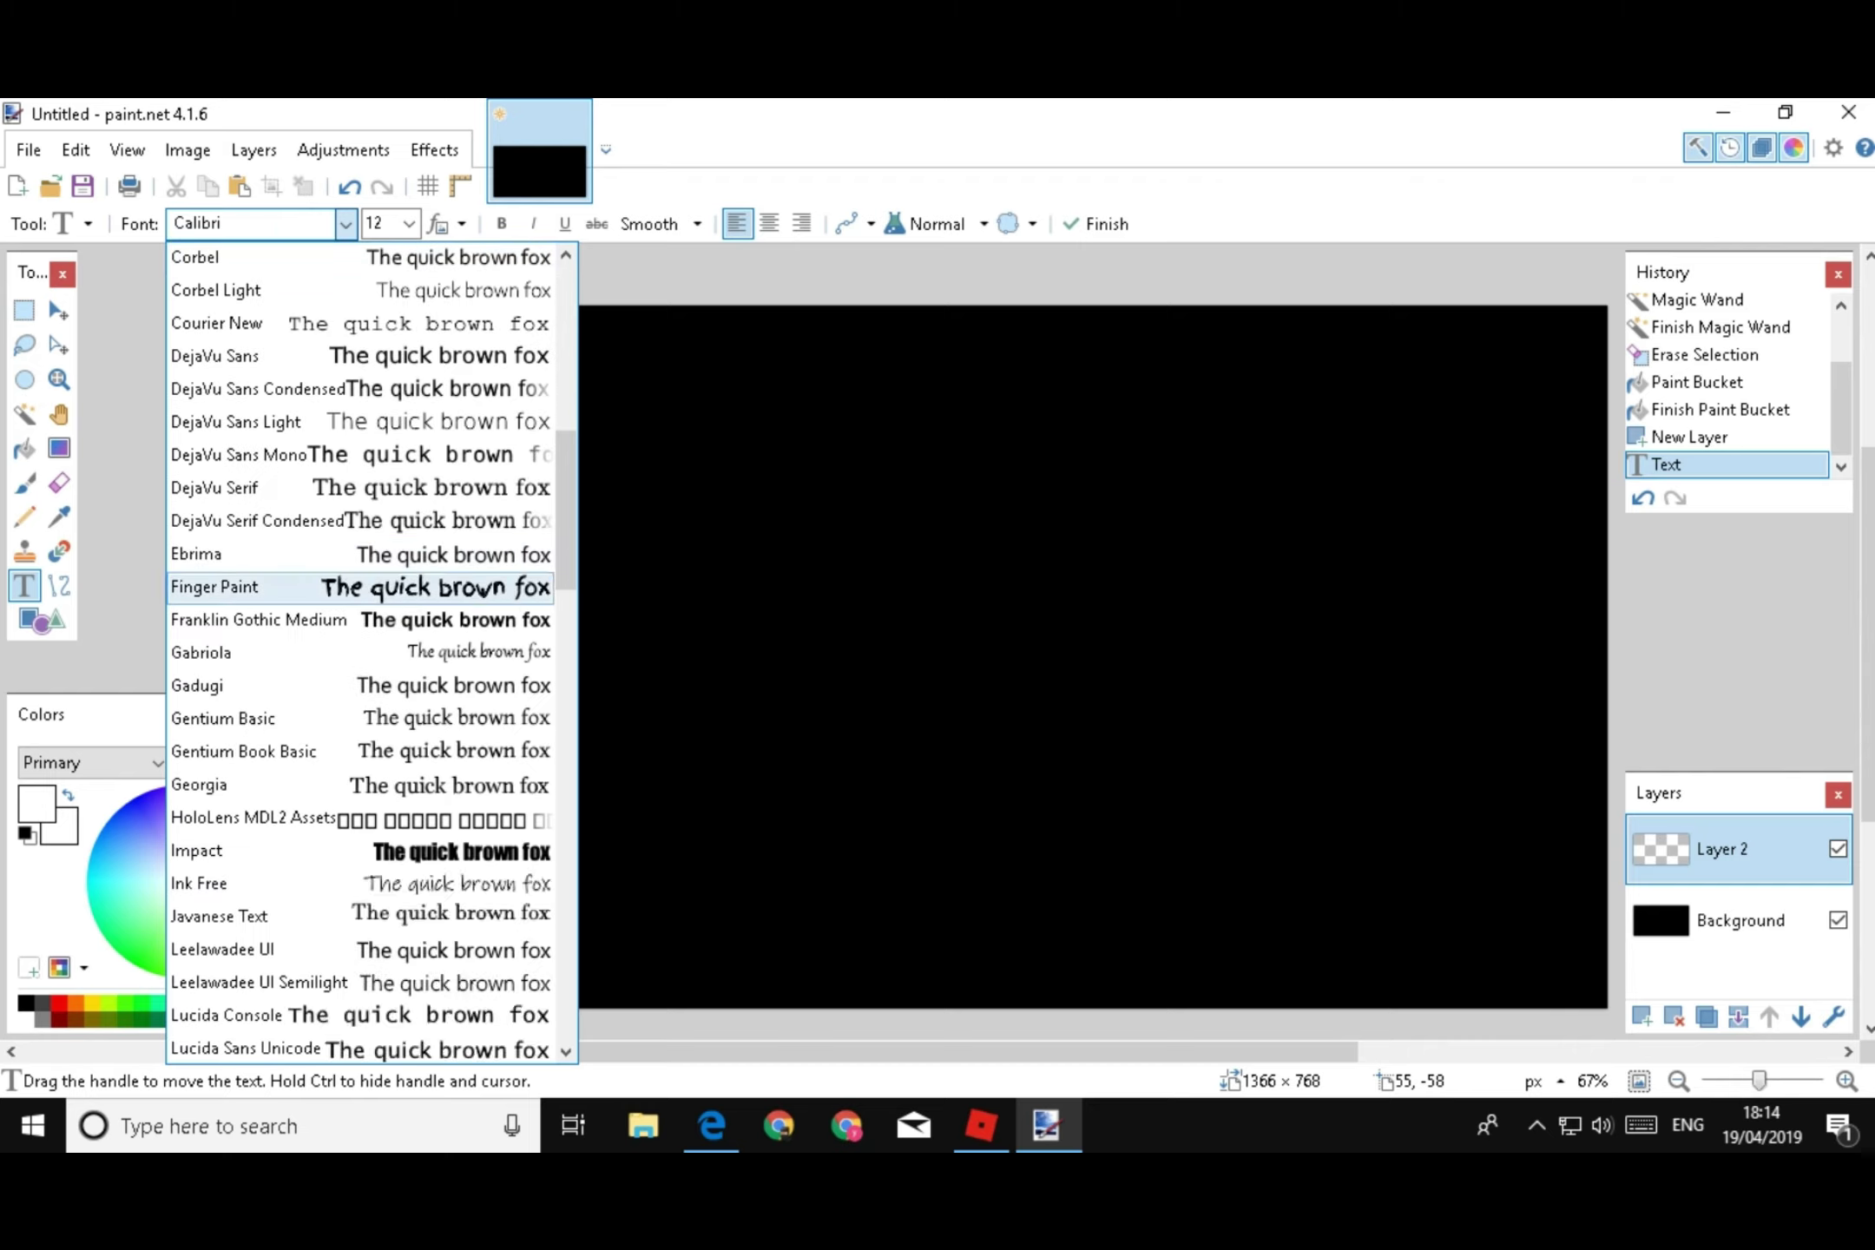
click(253, 587)
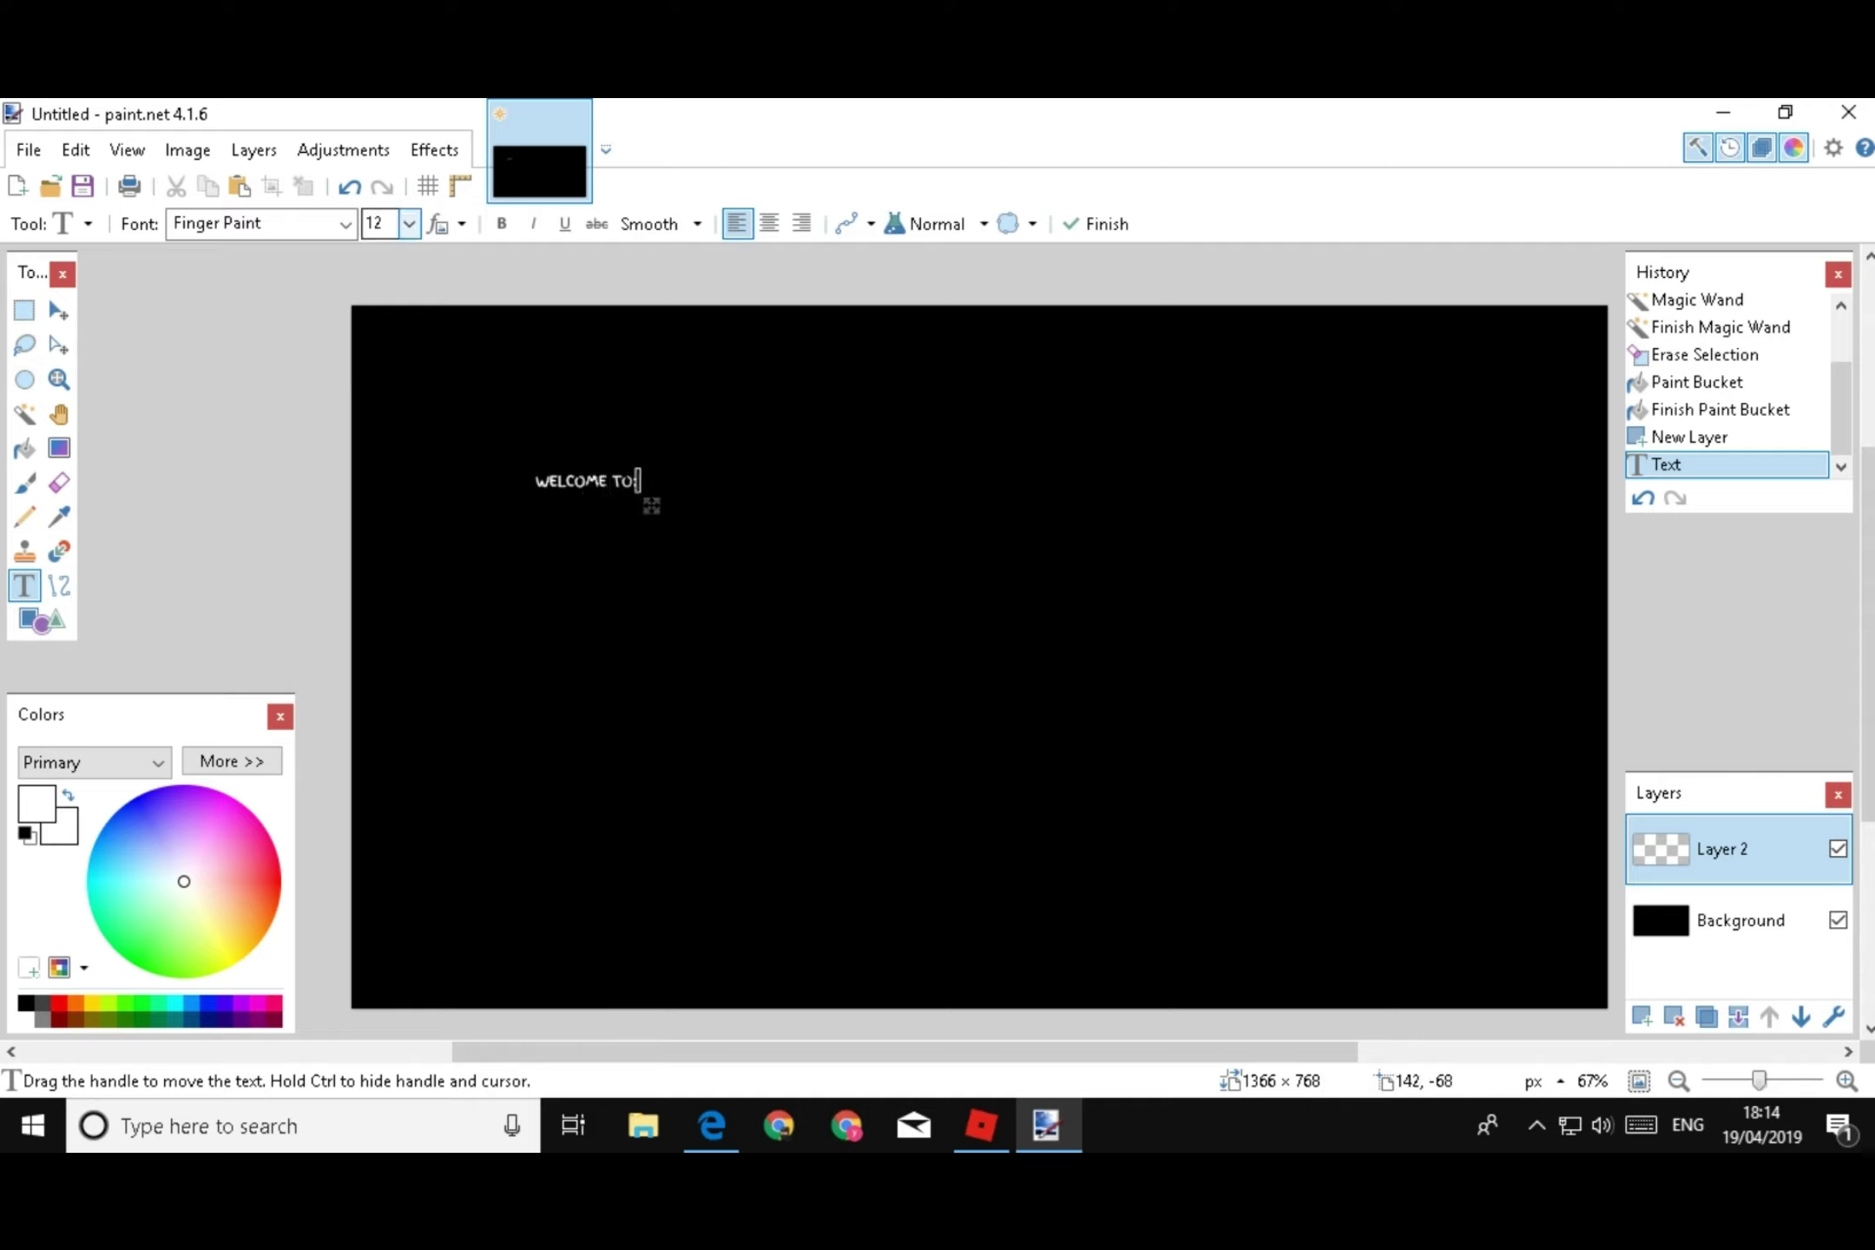
text(:)
Enlarge the "WELCOME TO:" text to size 84 and move it to the canvas's upper-left corner
click(408, 223)
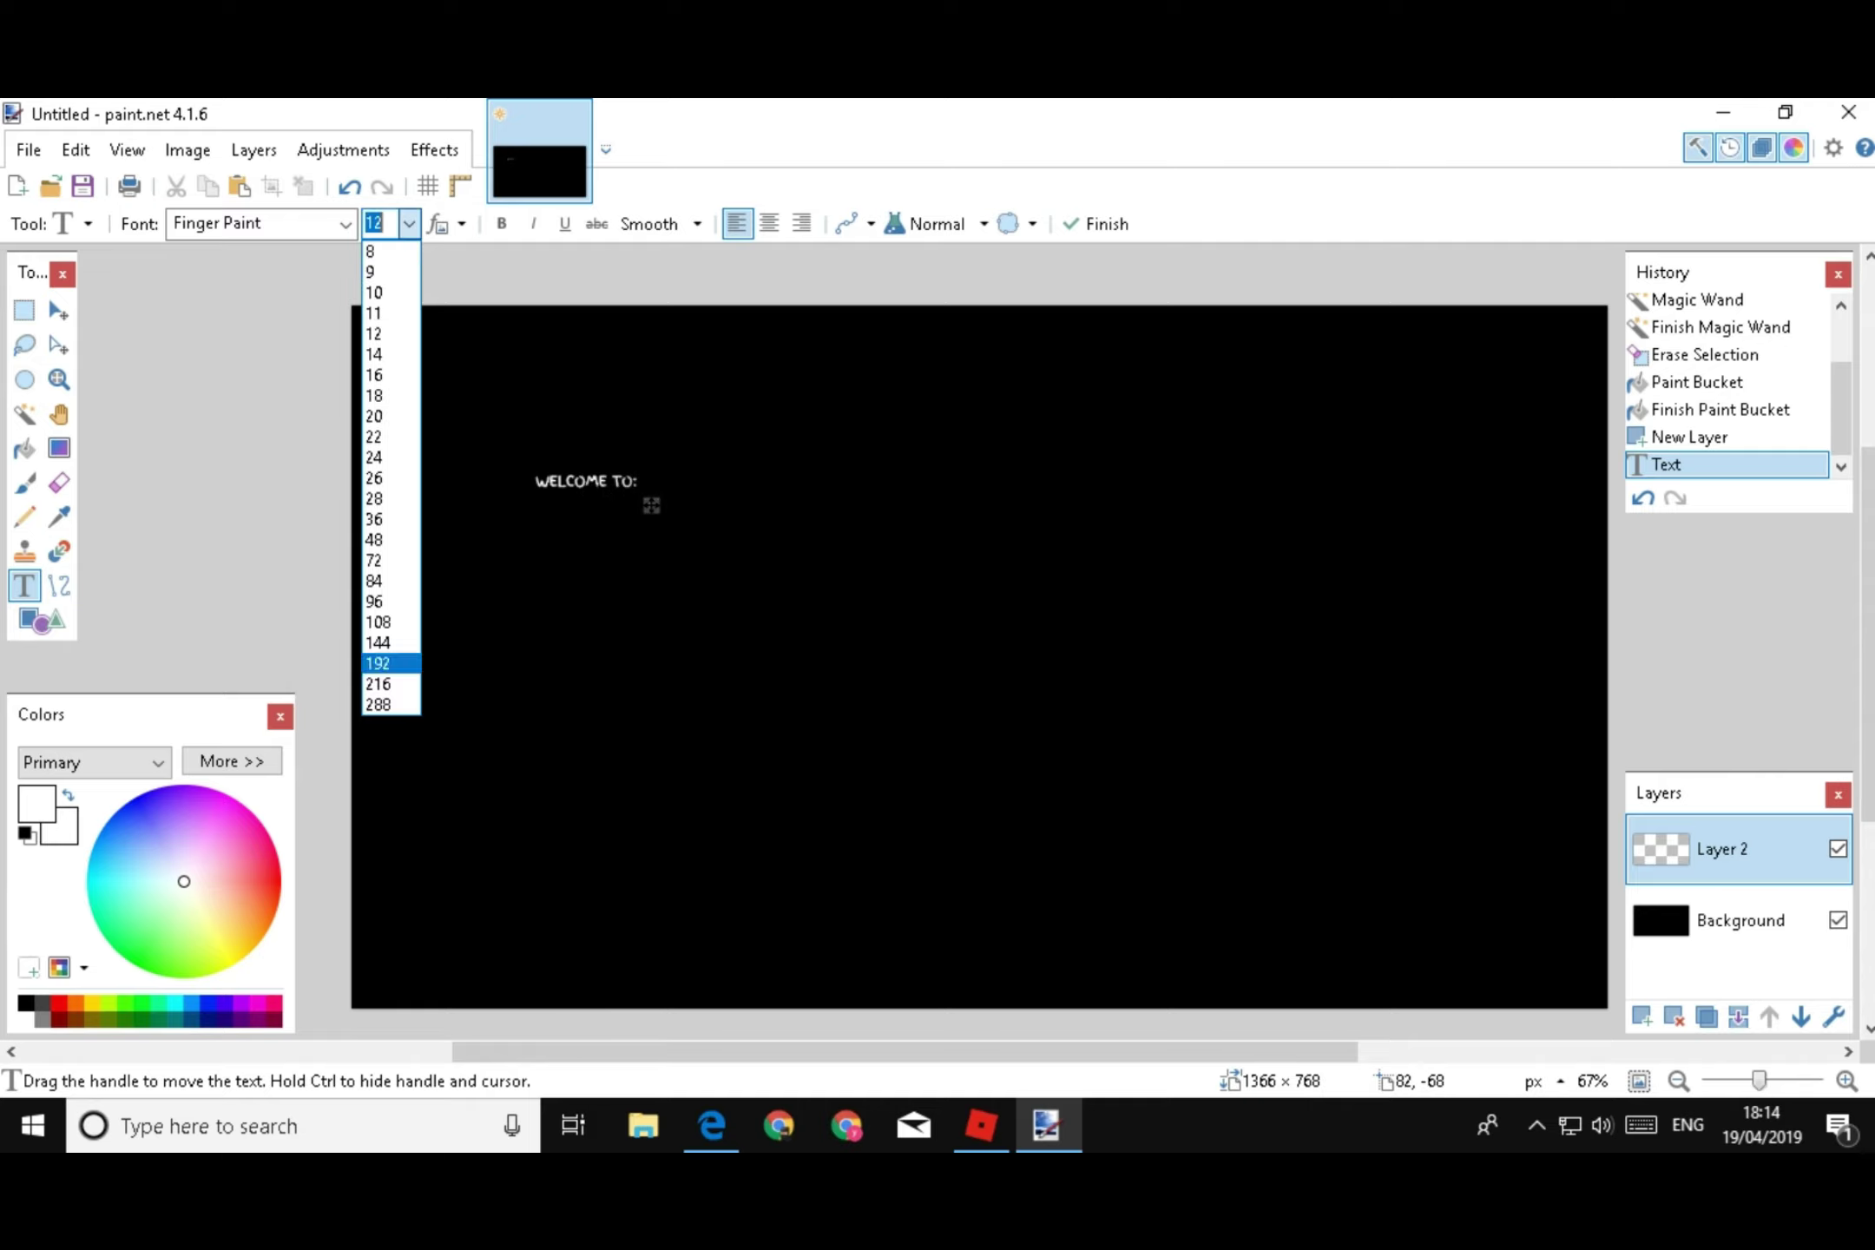
key(Return)
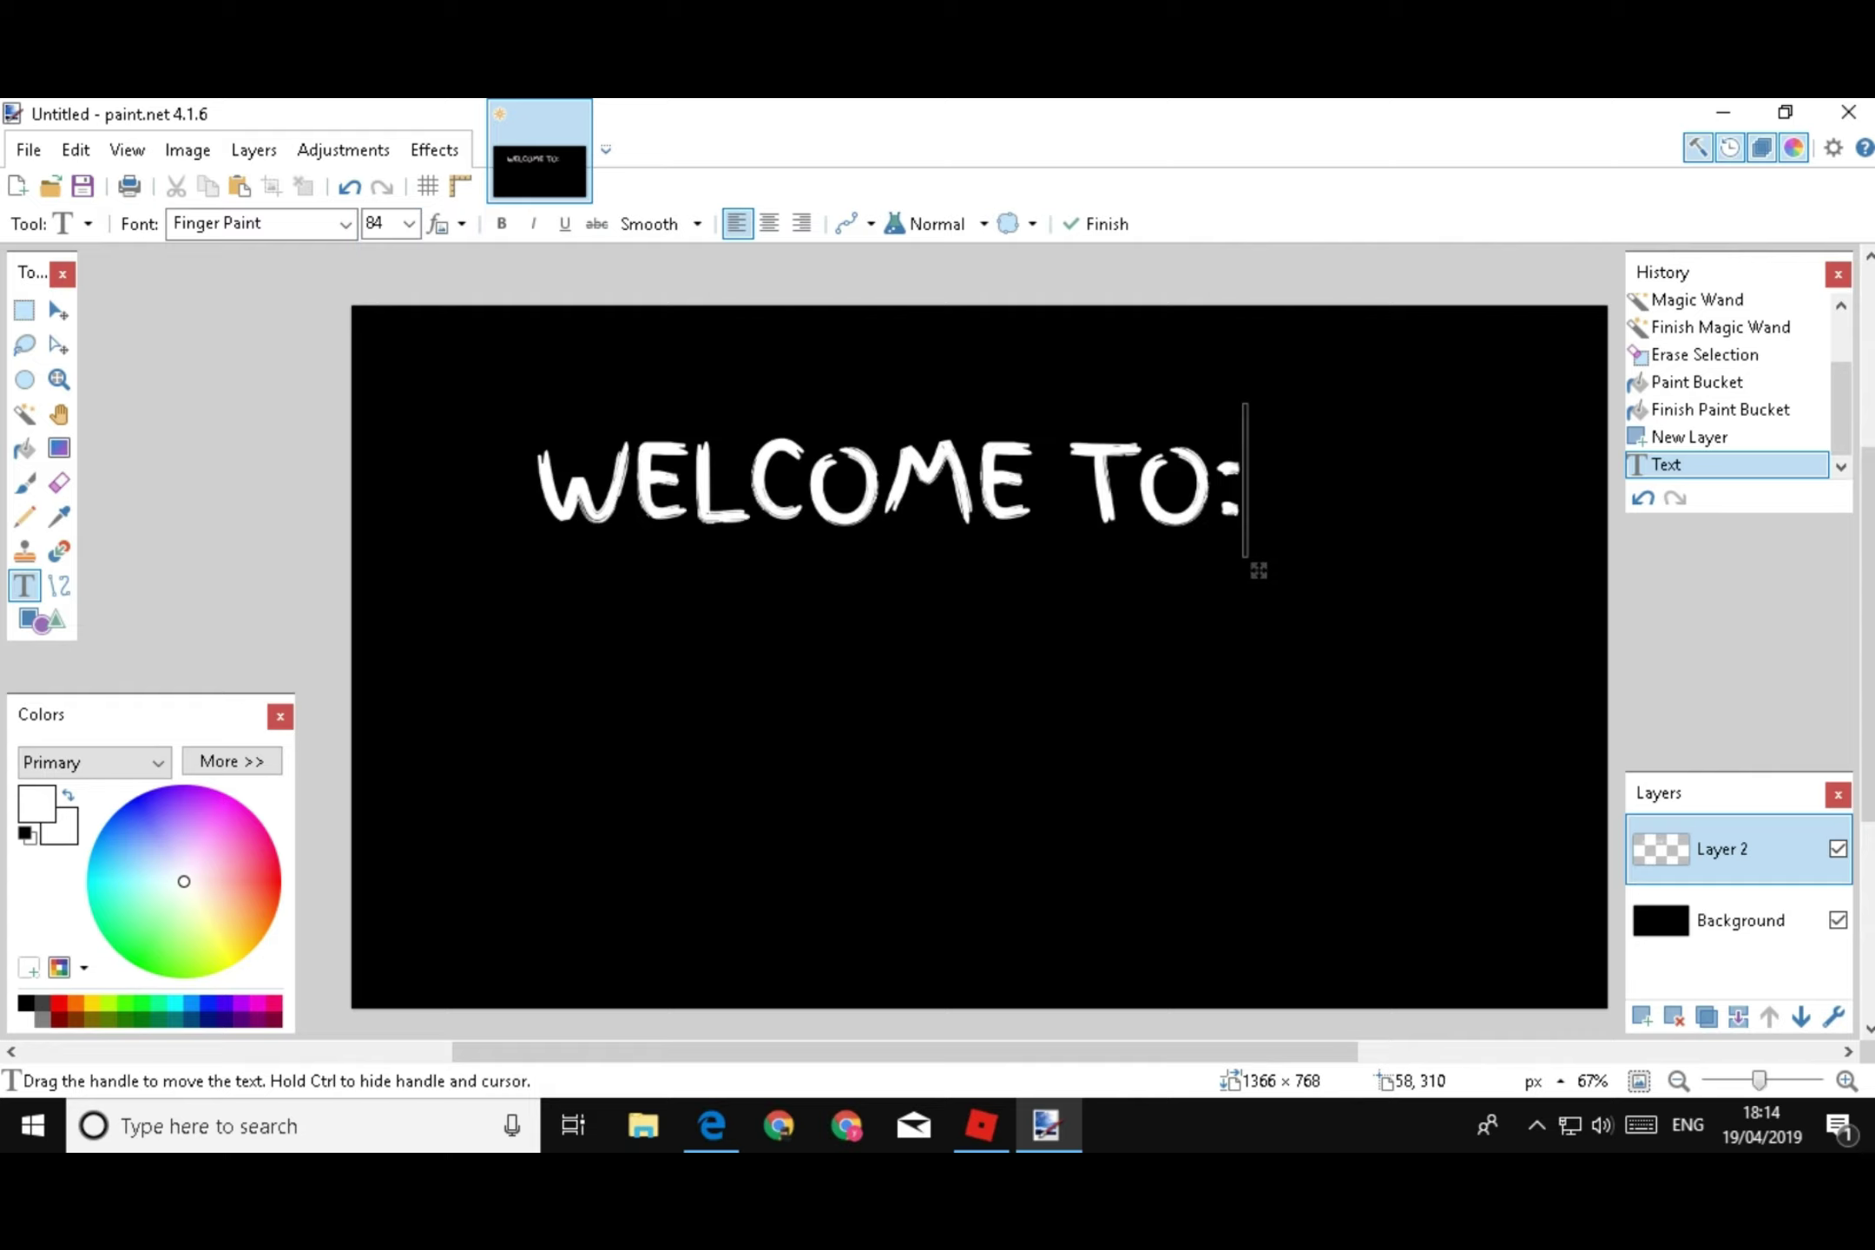
drag(1259, 570, 1116, 476)
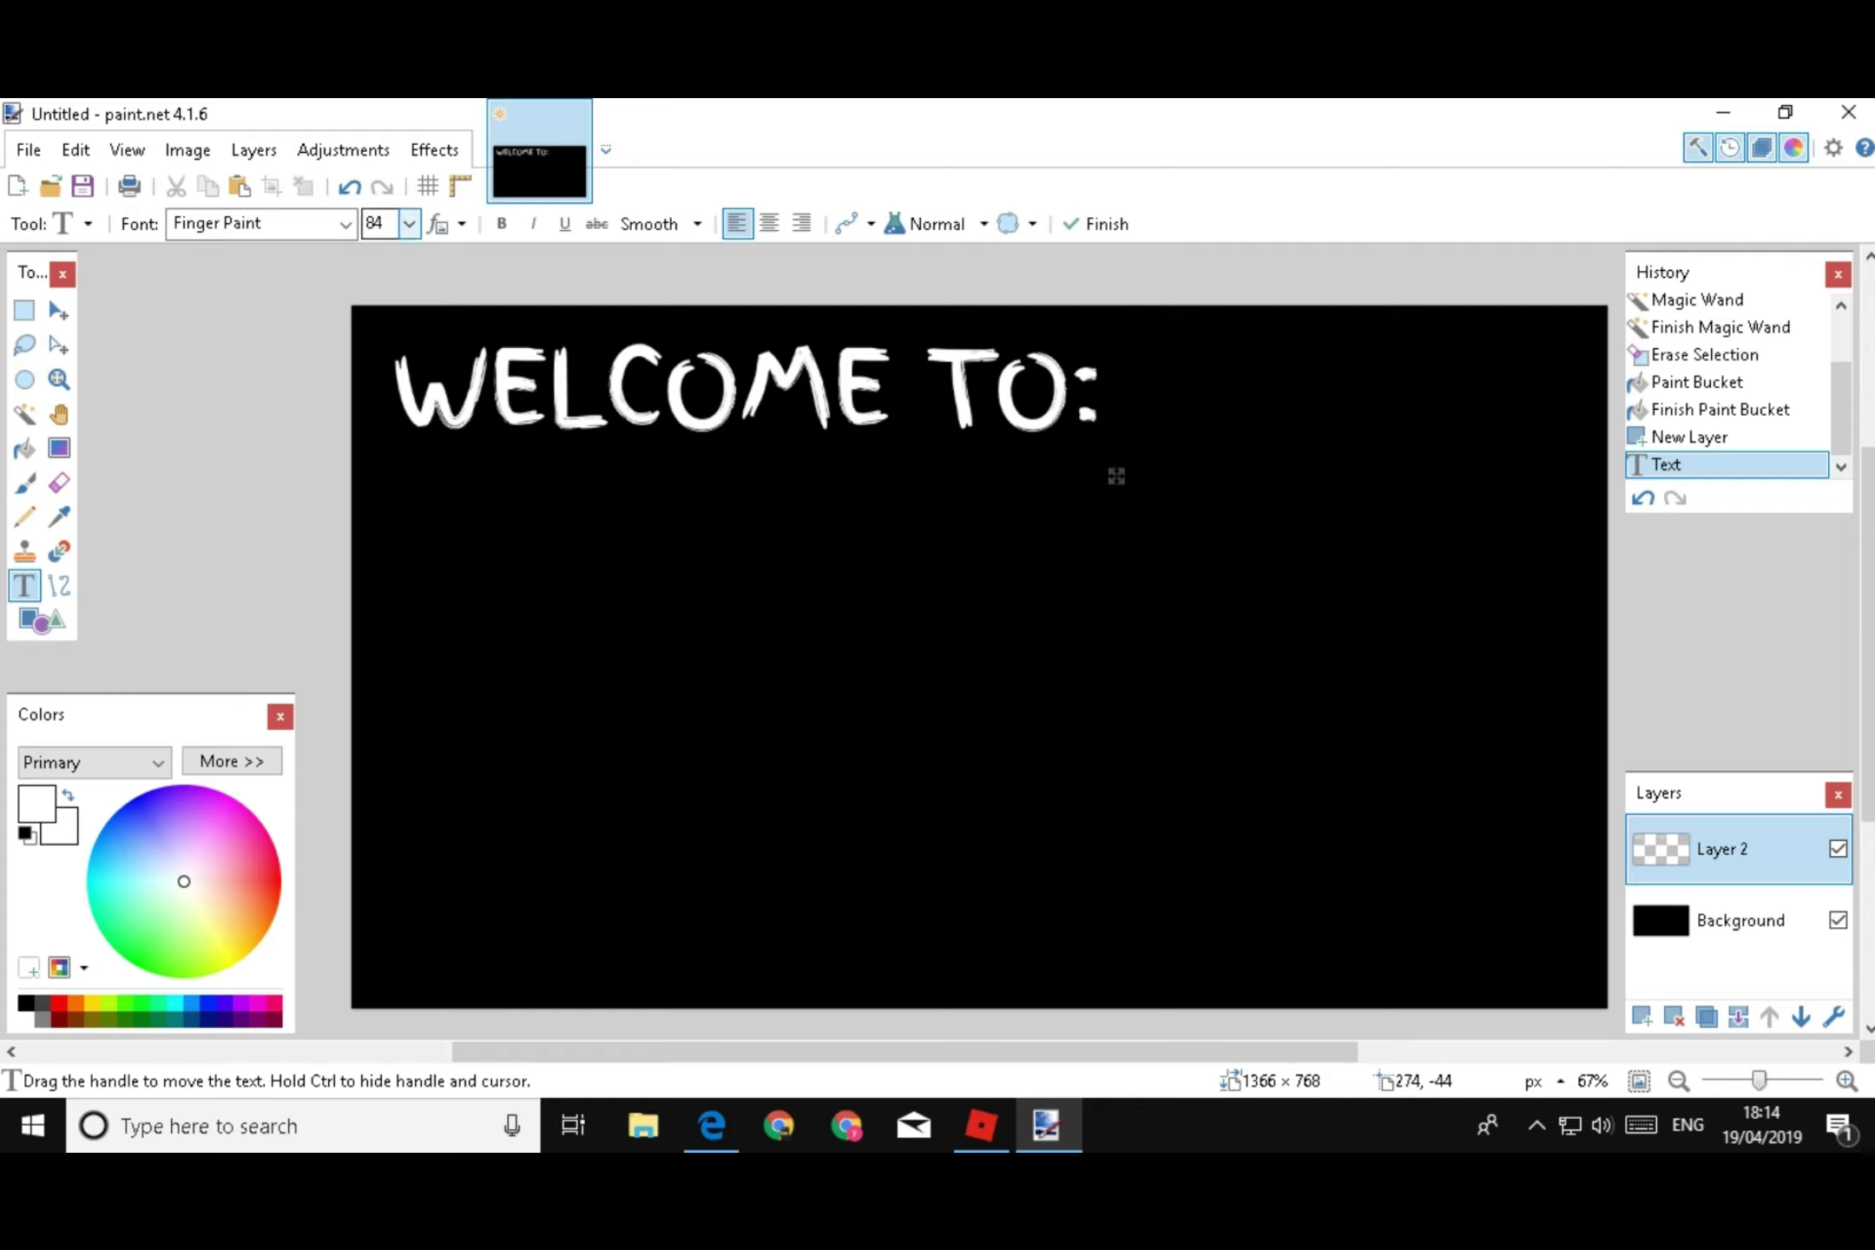
Reduce the welcome text to size 72 and compare it with the kitchen sign in Roblox before returning to paint.net
click(408, 223)
click(374, 560)
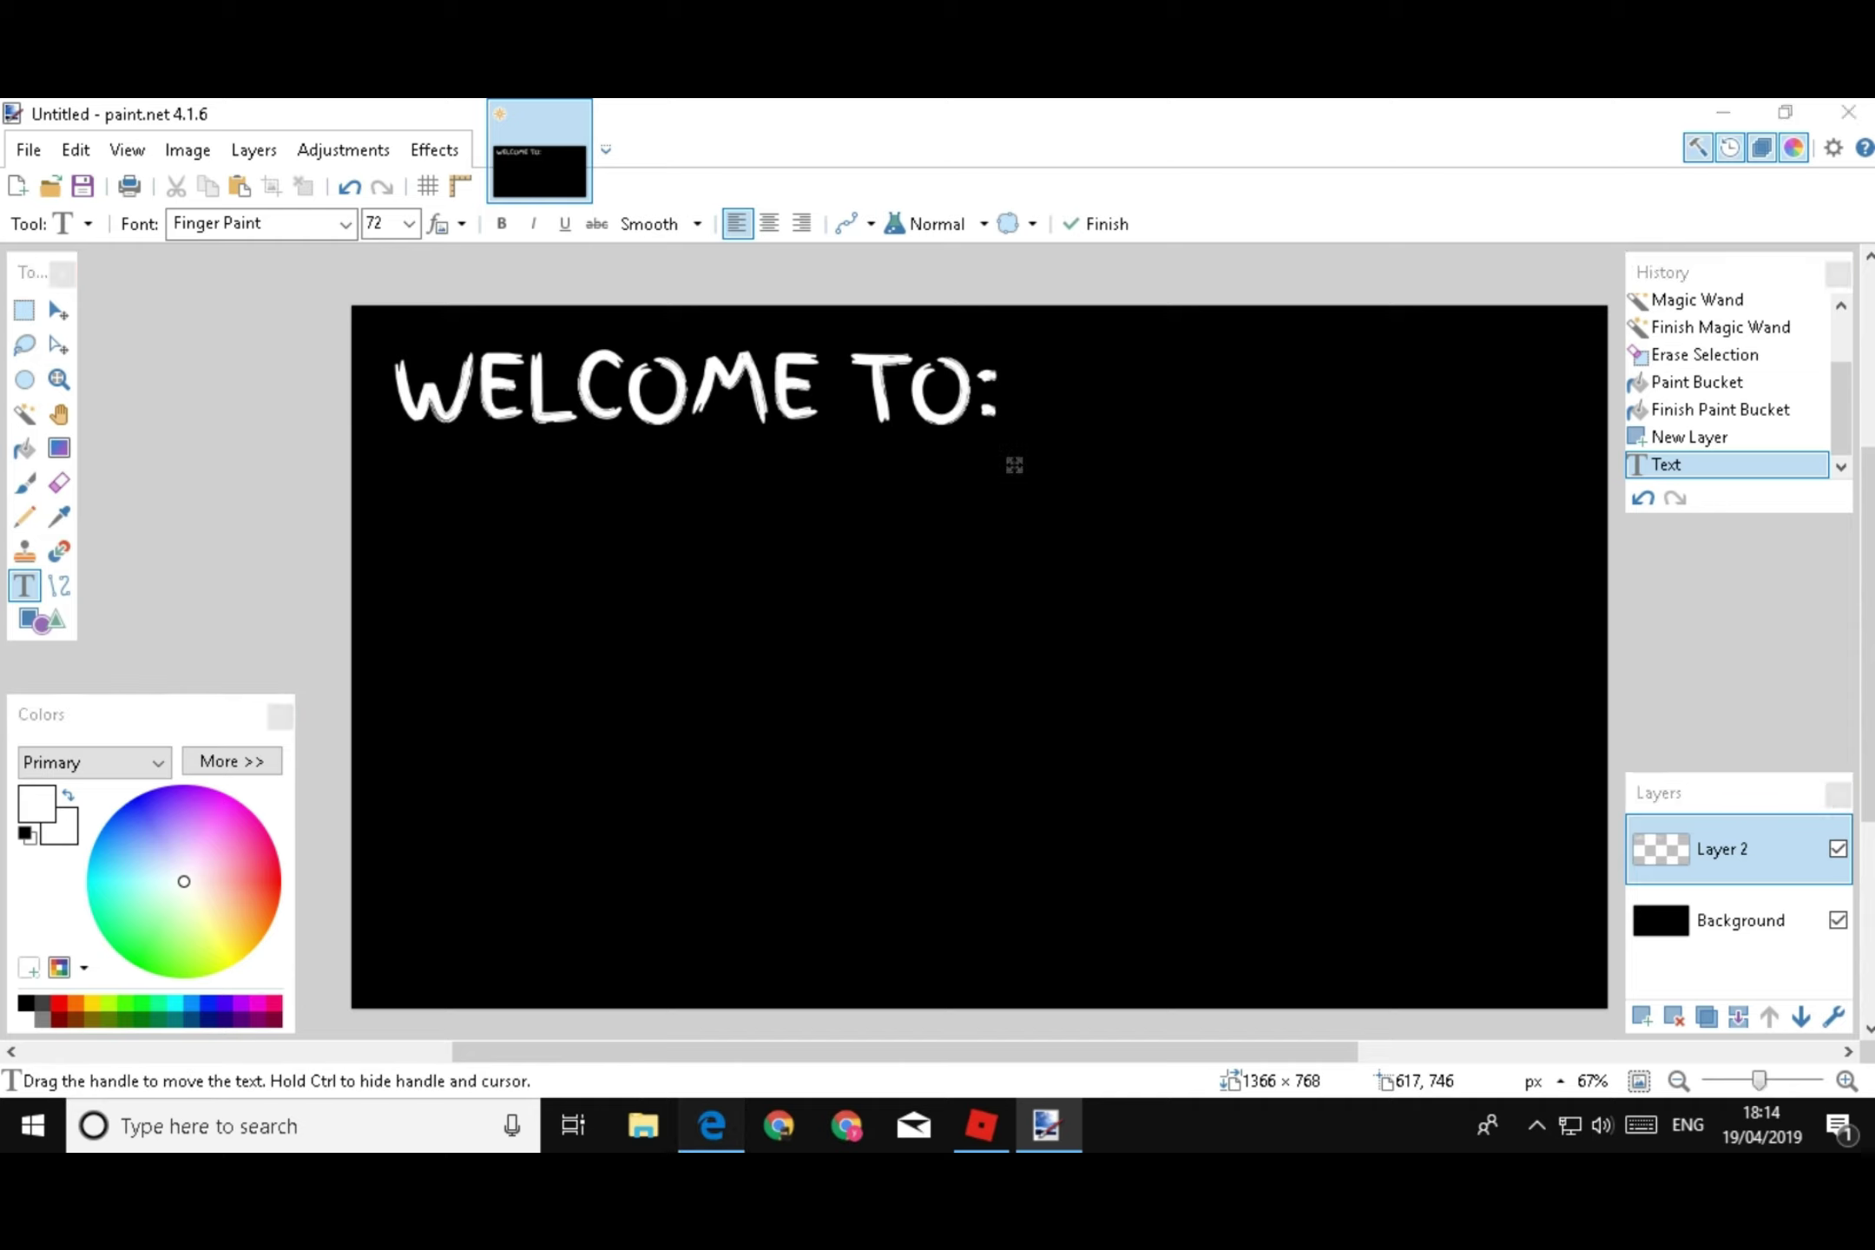
click(712, 1125)
click(981, 1126)
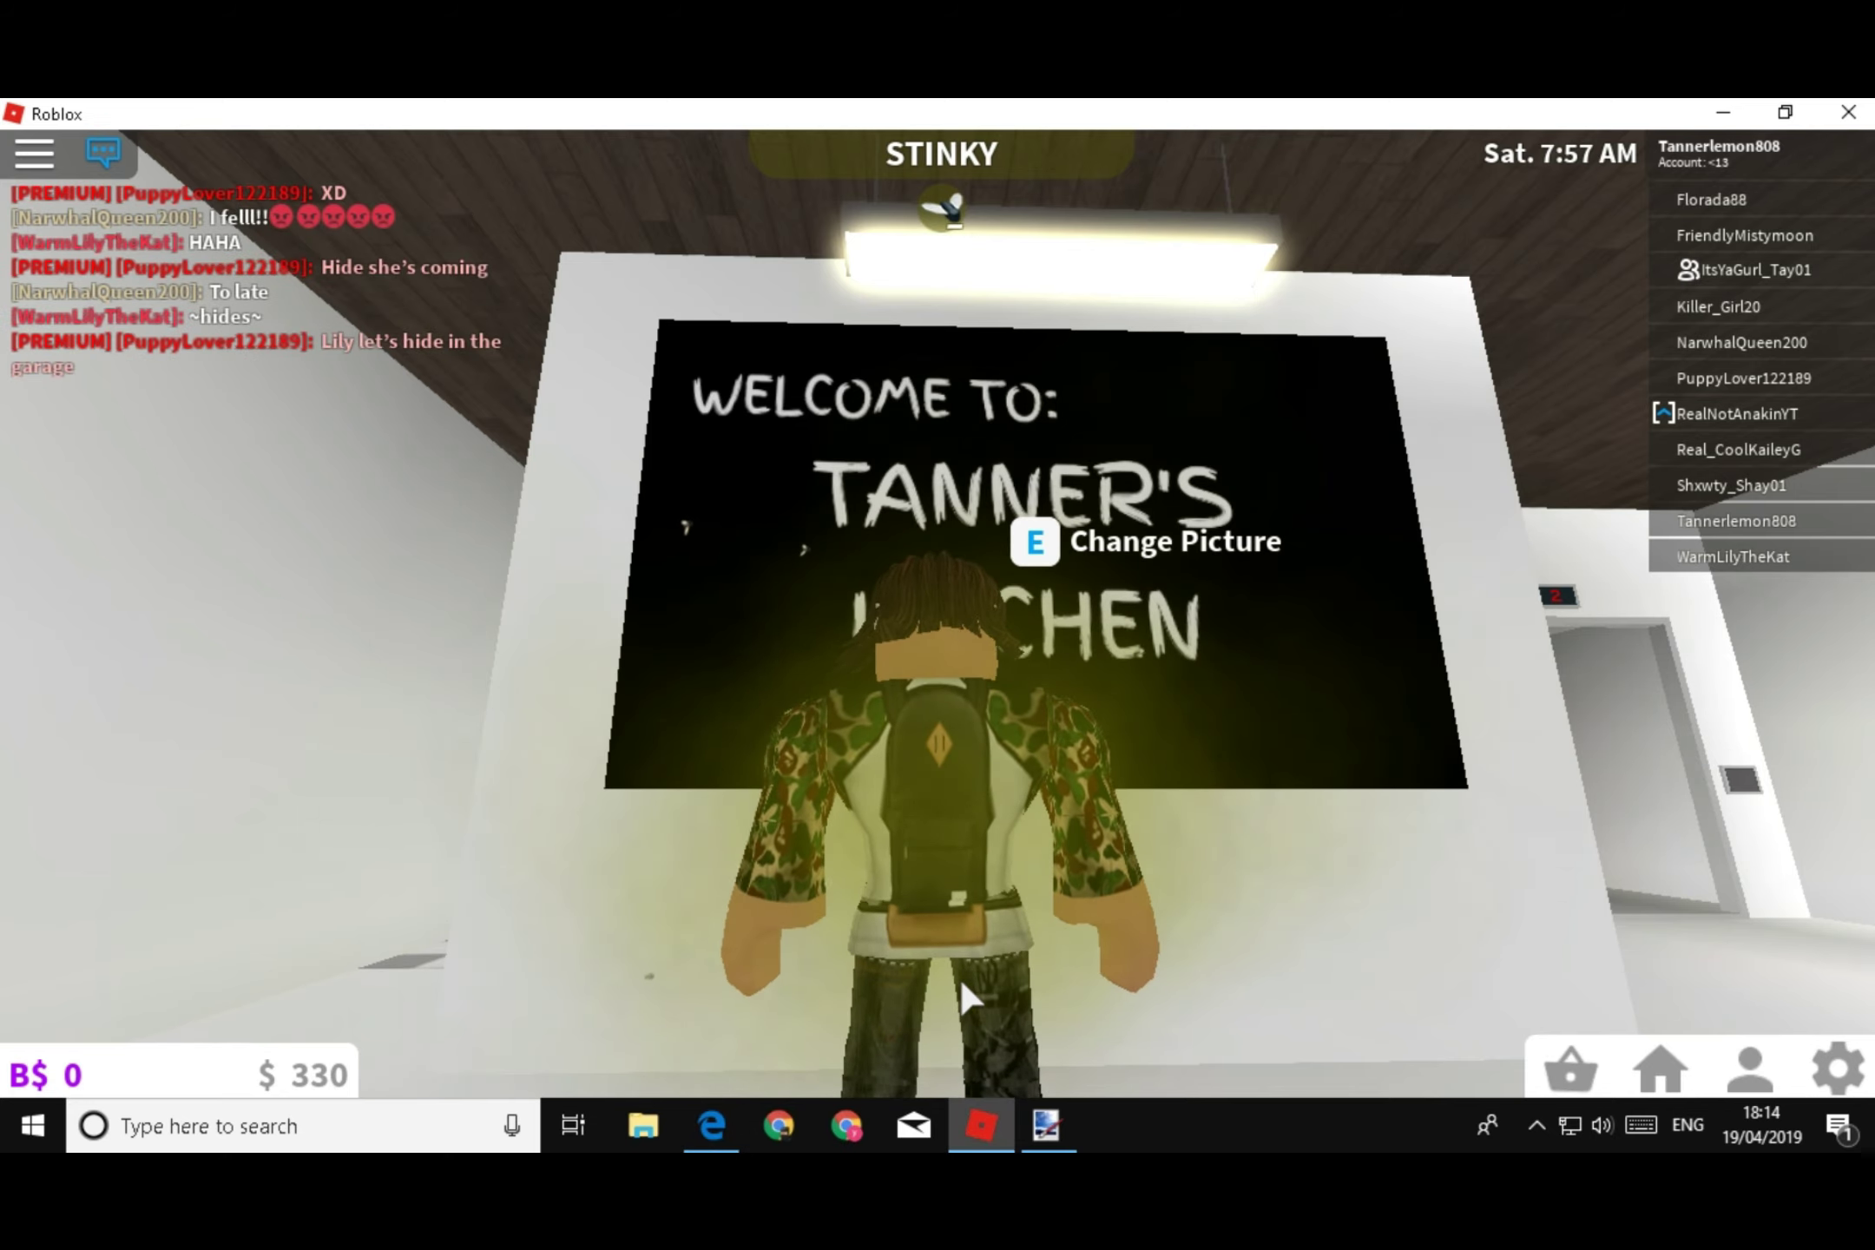
click(1046, 1126)
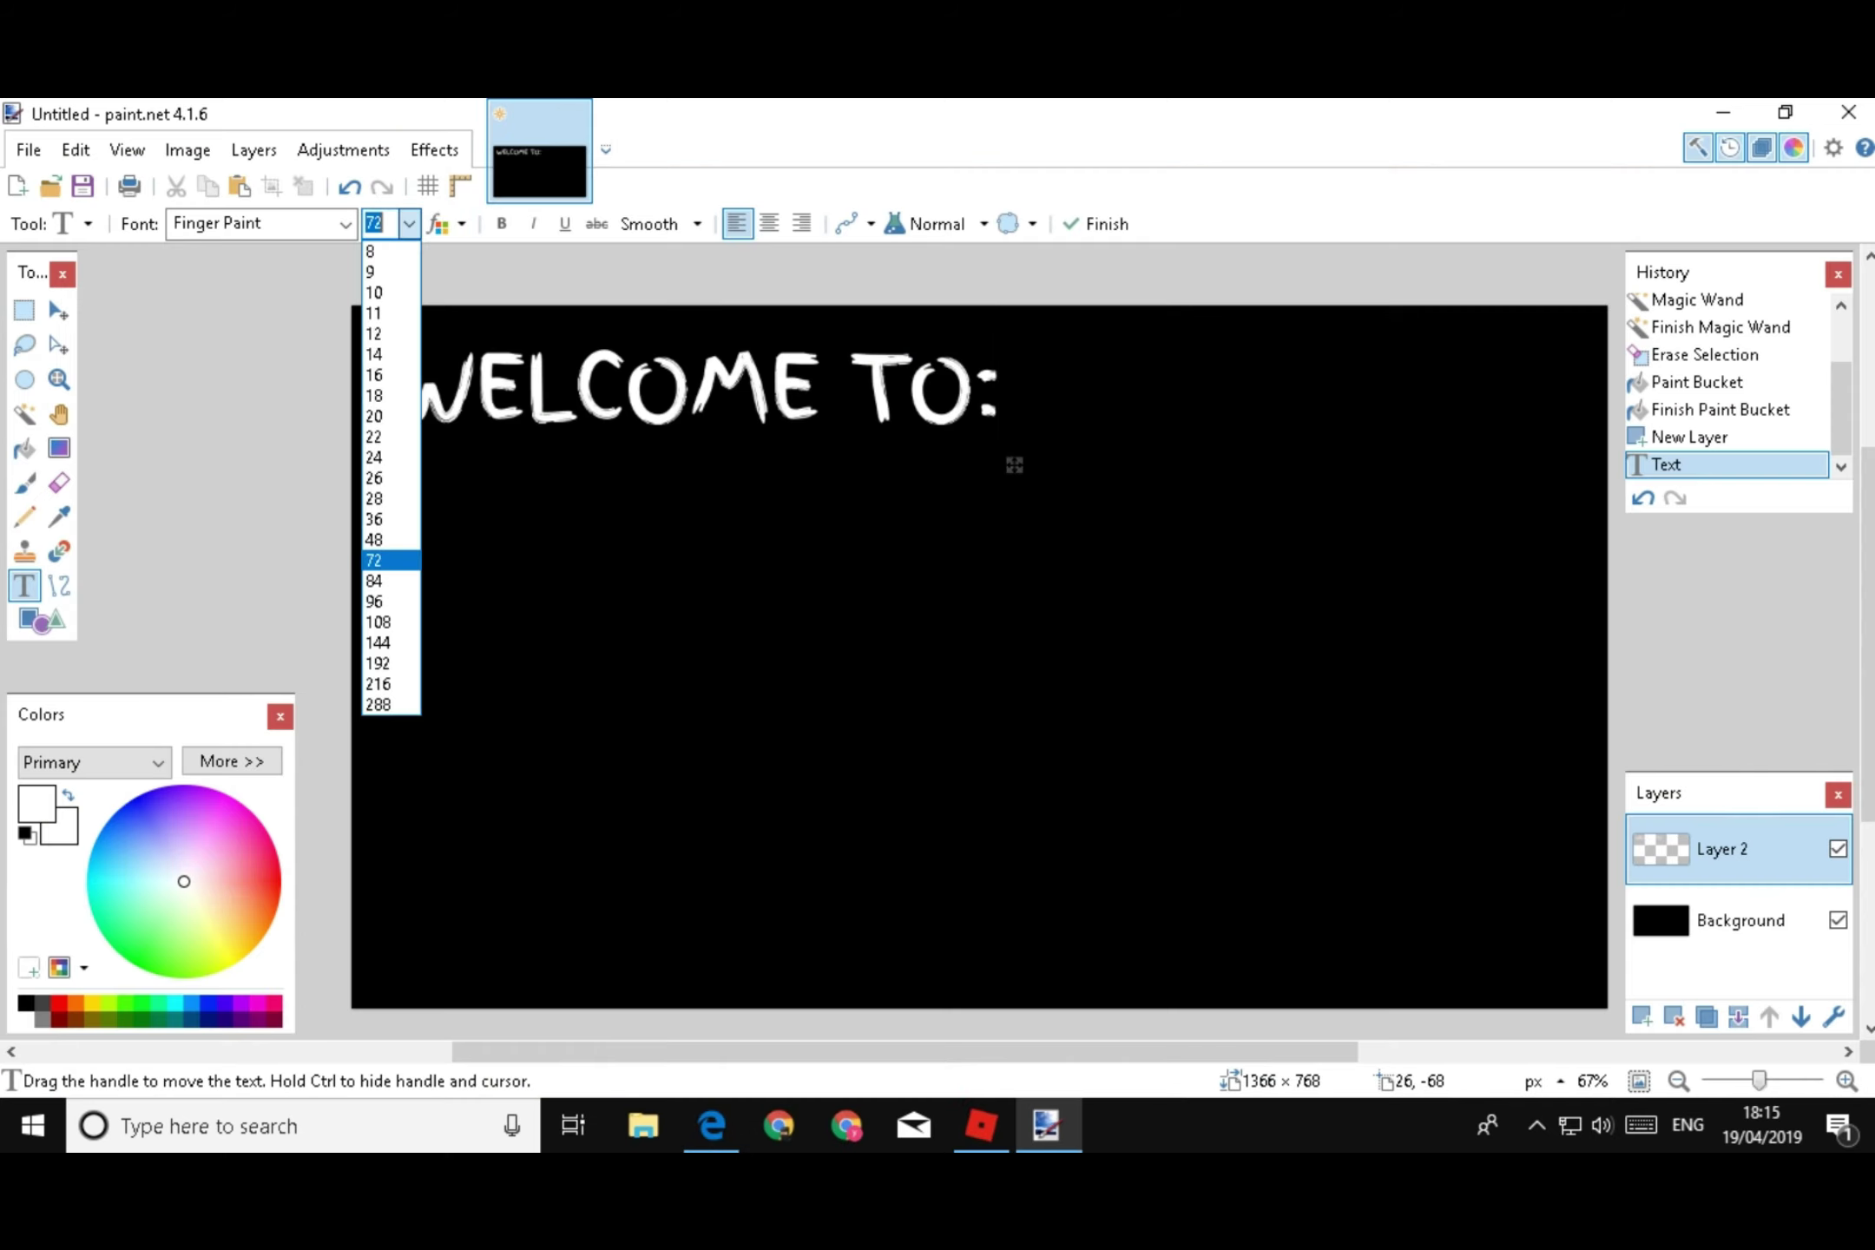
Set the "WELCOME TO:" text size to 48 and move it slightly down and to the right
click(408, 223)
click(377, 560)
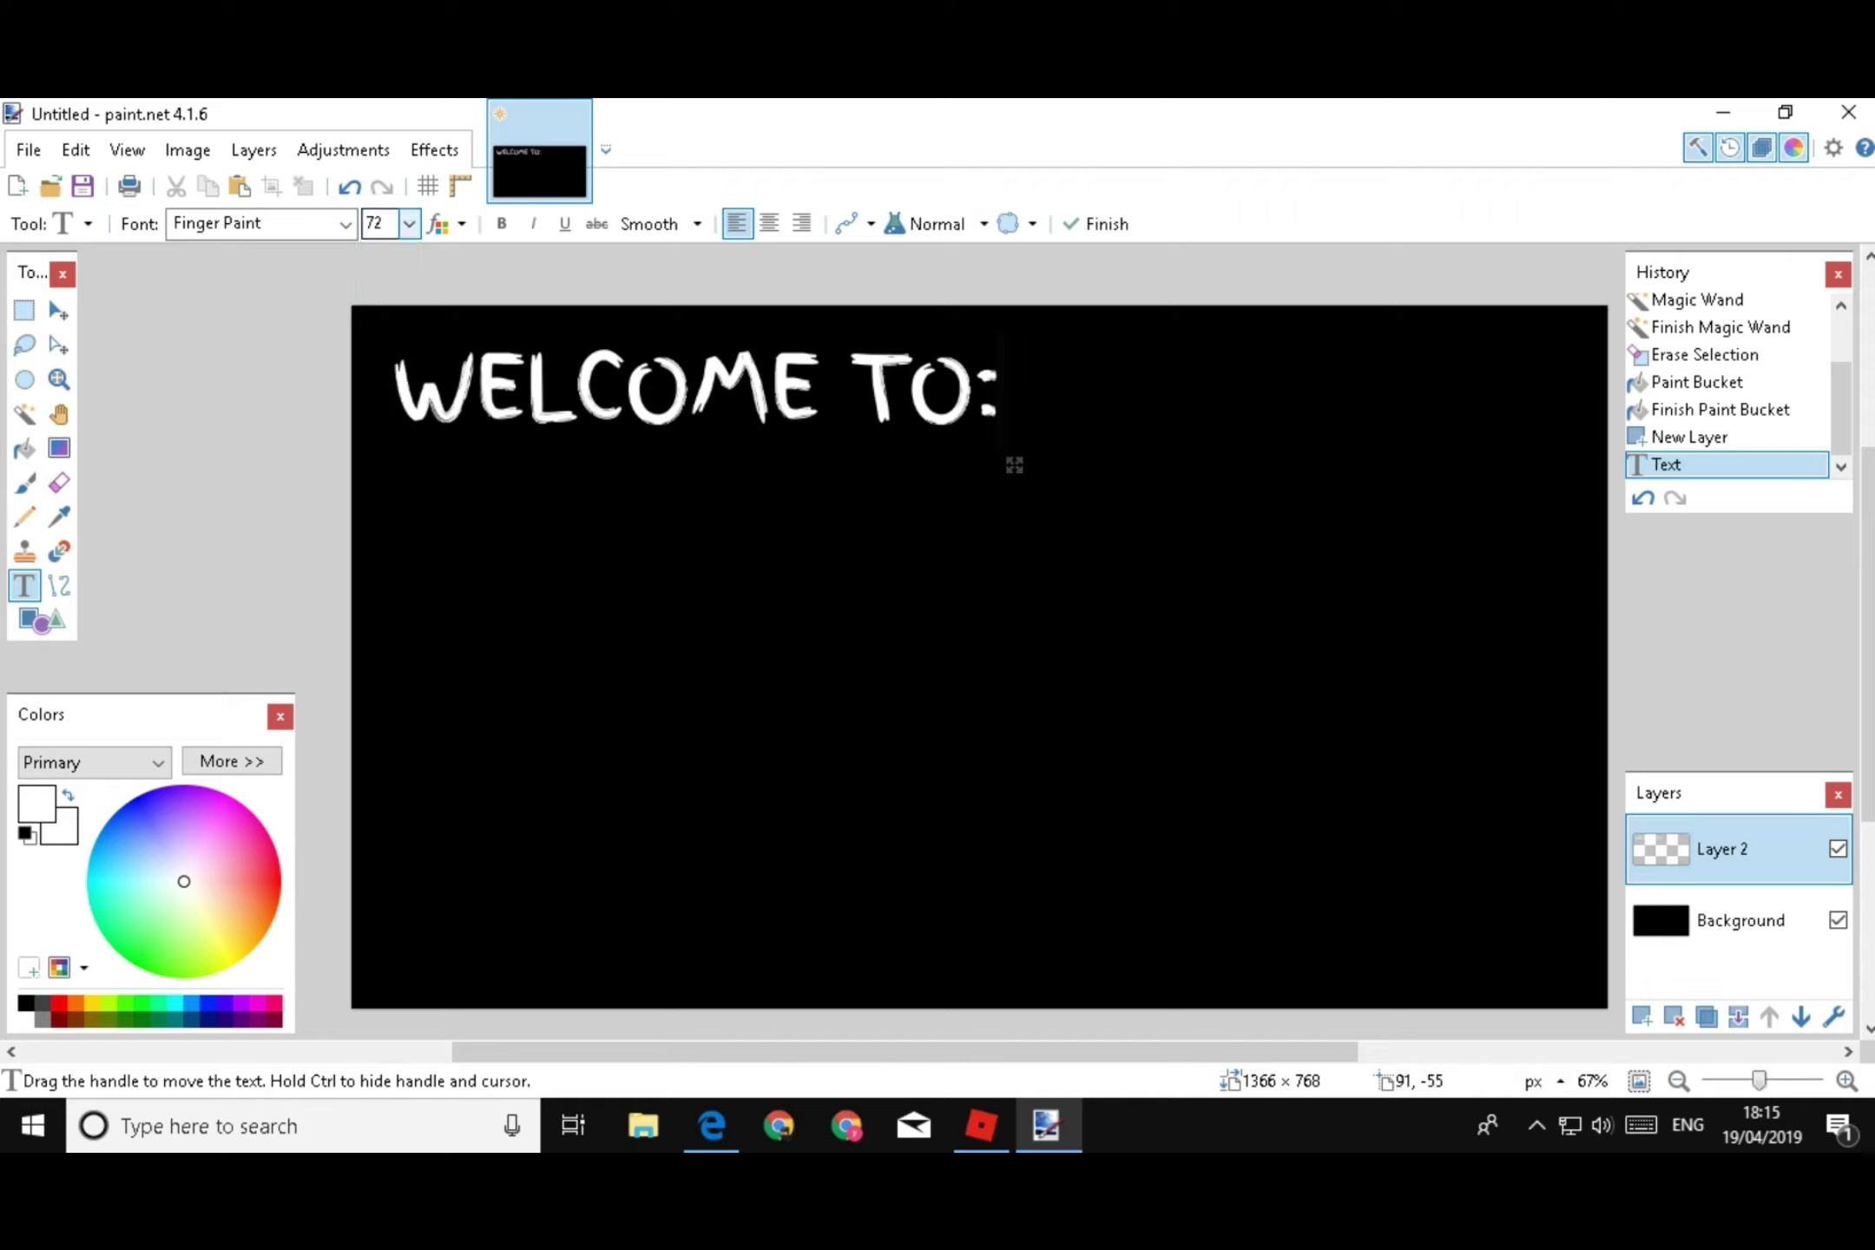
click(408, 223)
click(375, 539)
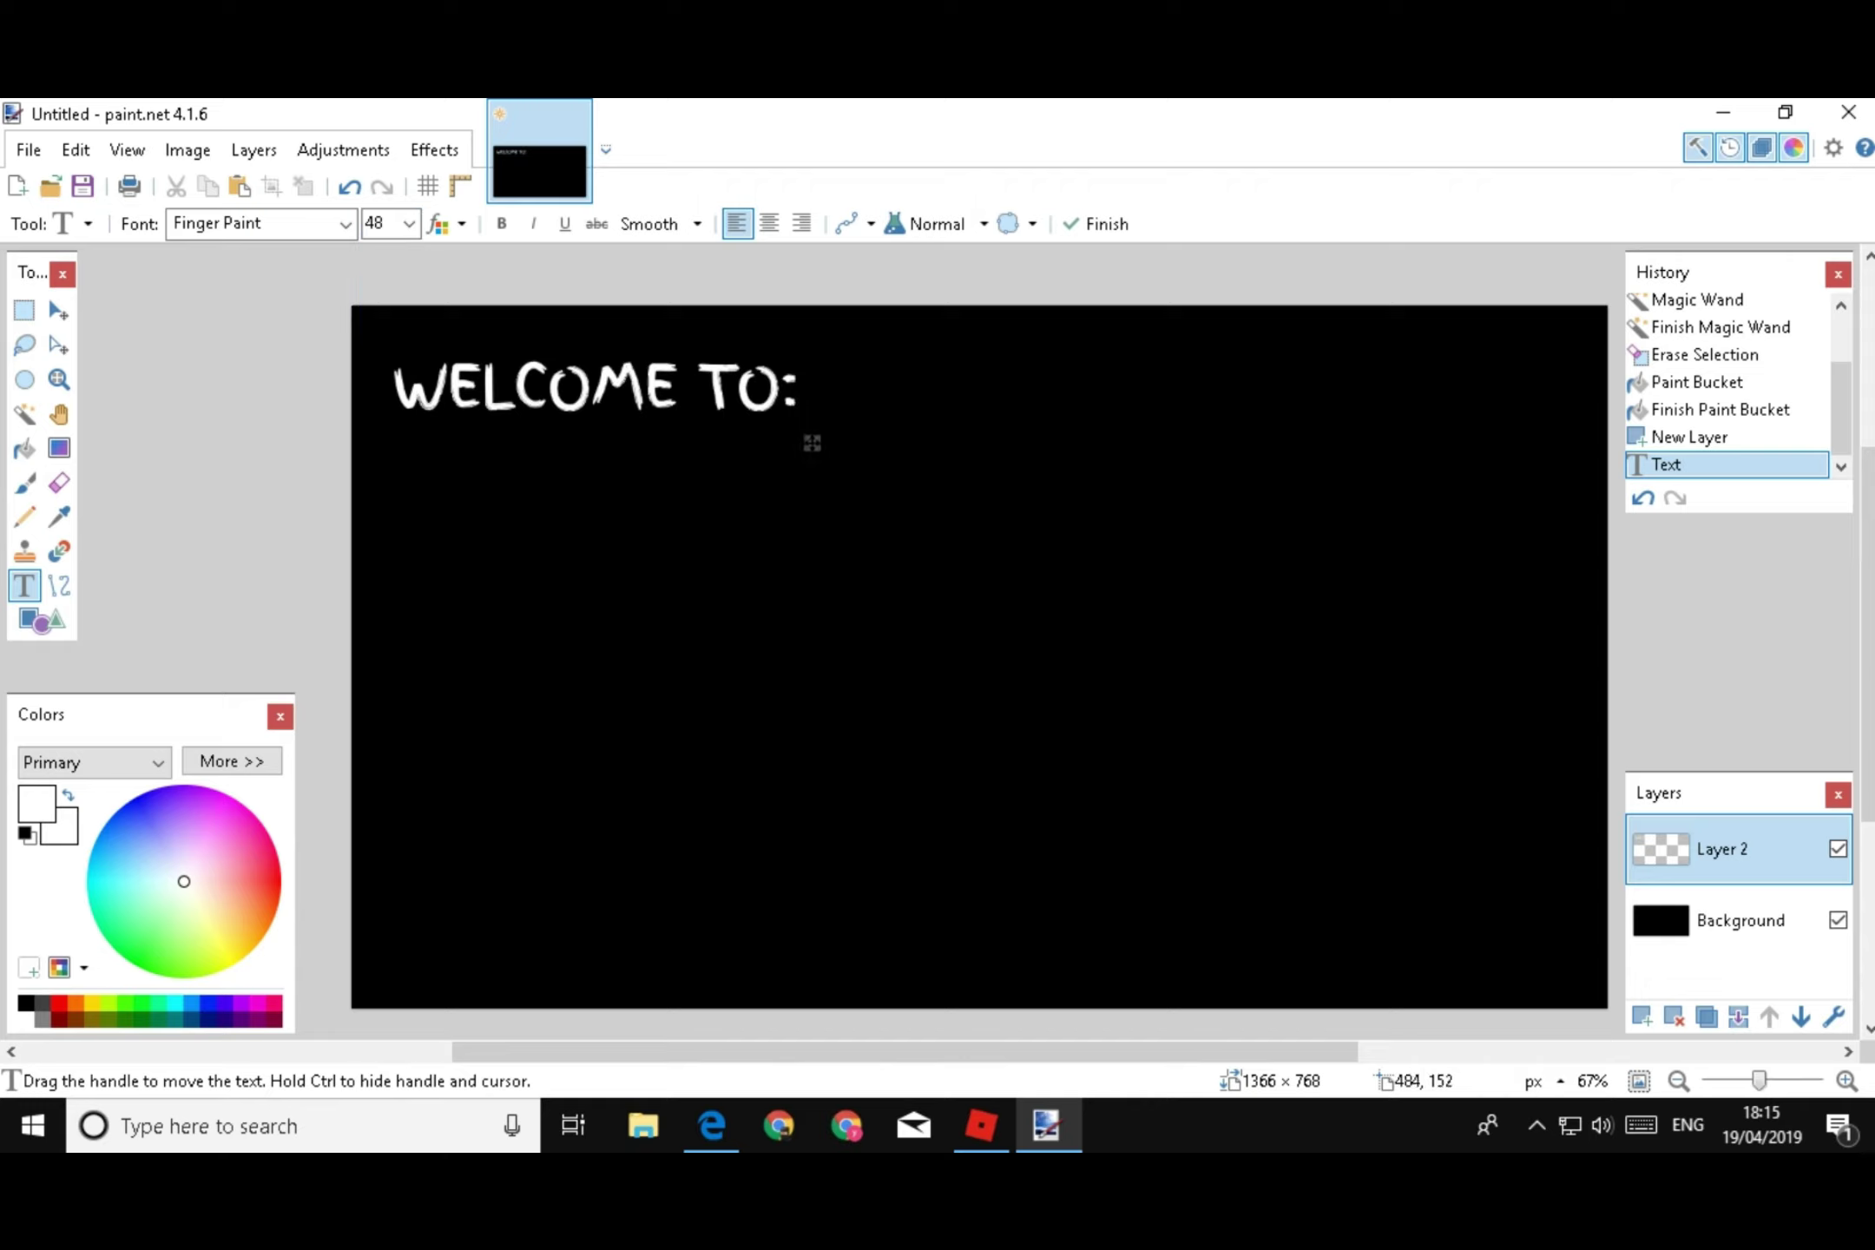
drag(803, 443, 842, 465)
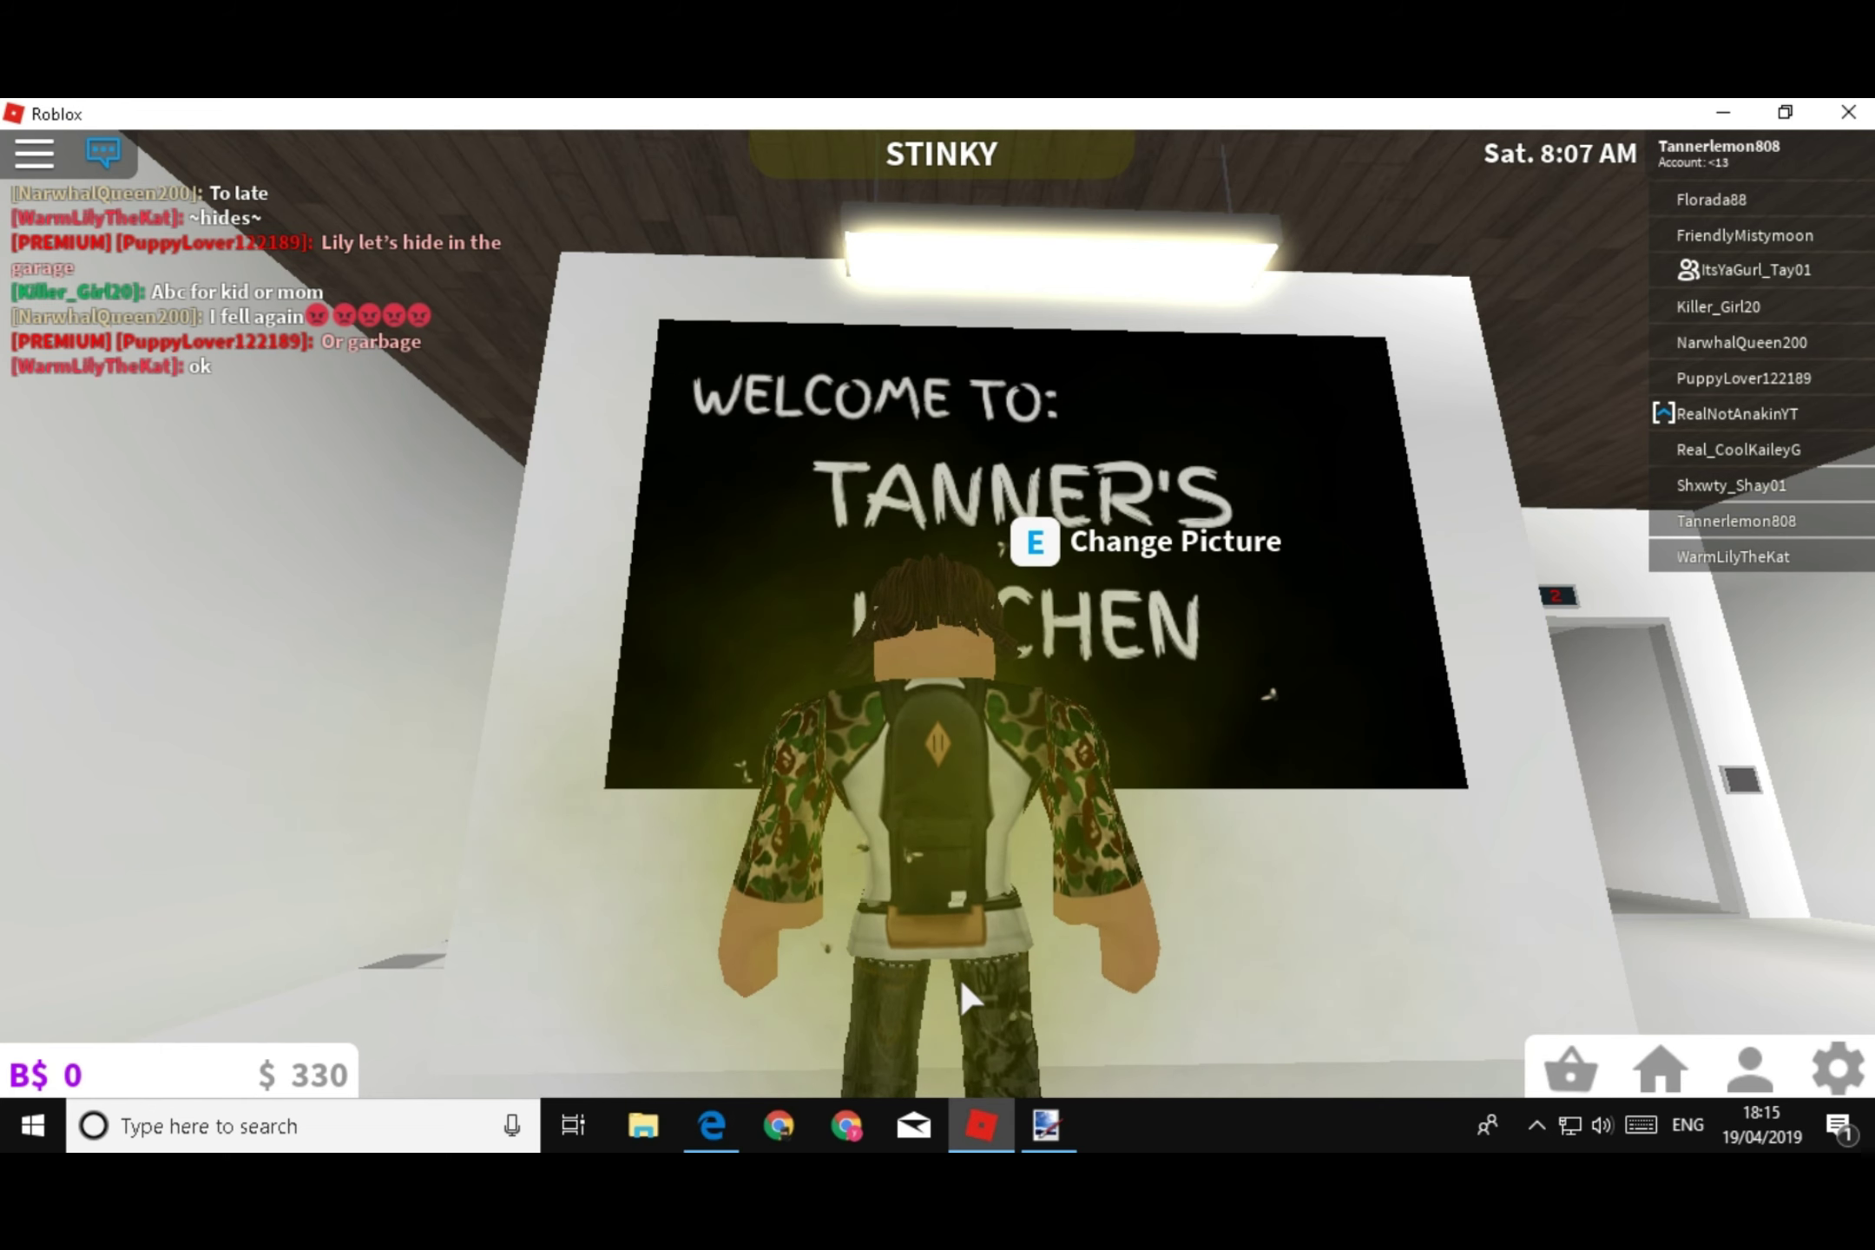
Switch back to paint.net, set the "WELCOME TO:" text size to 72 and move the text toward the canvas's upper-left corner
click(1046, 1126)
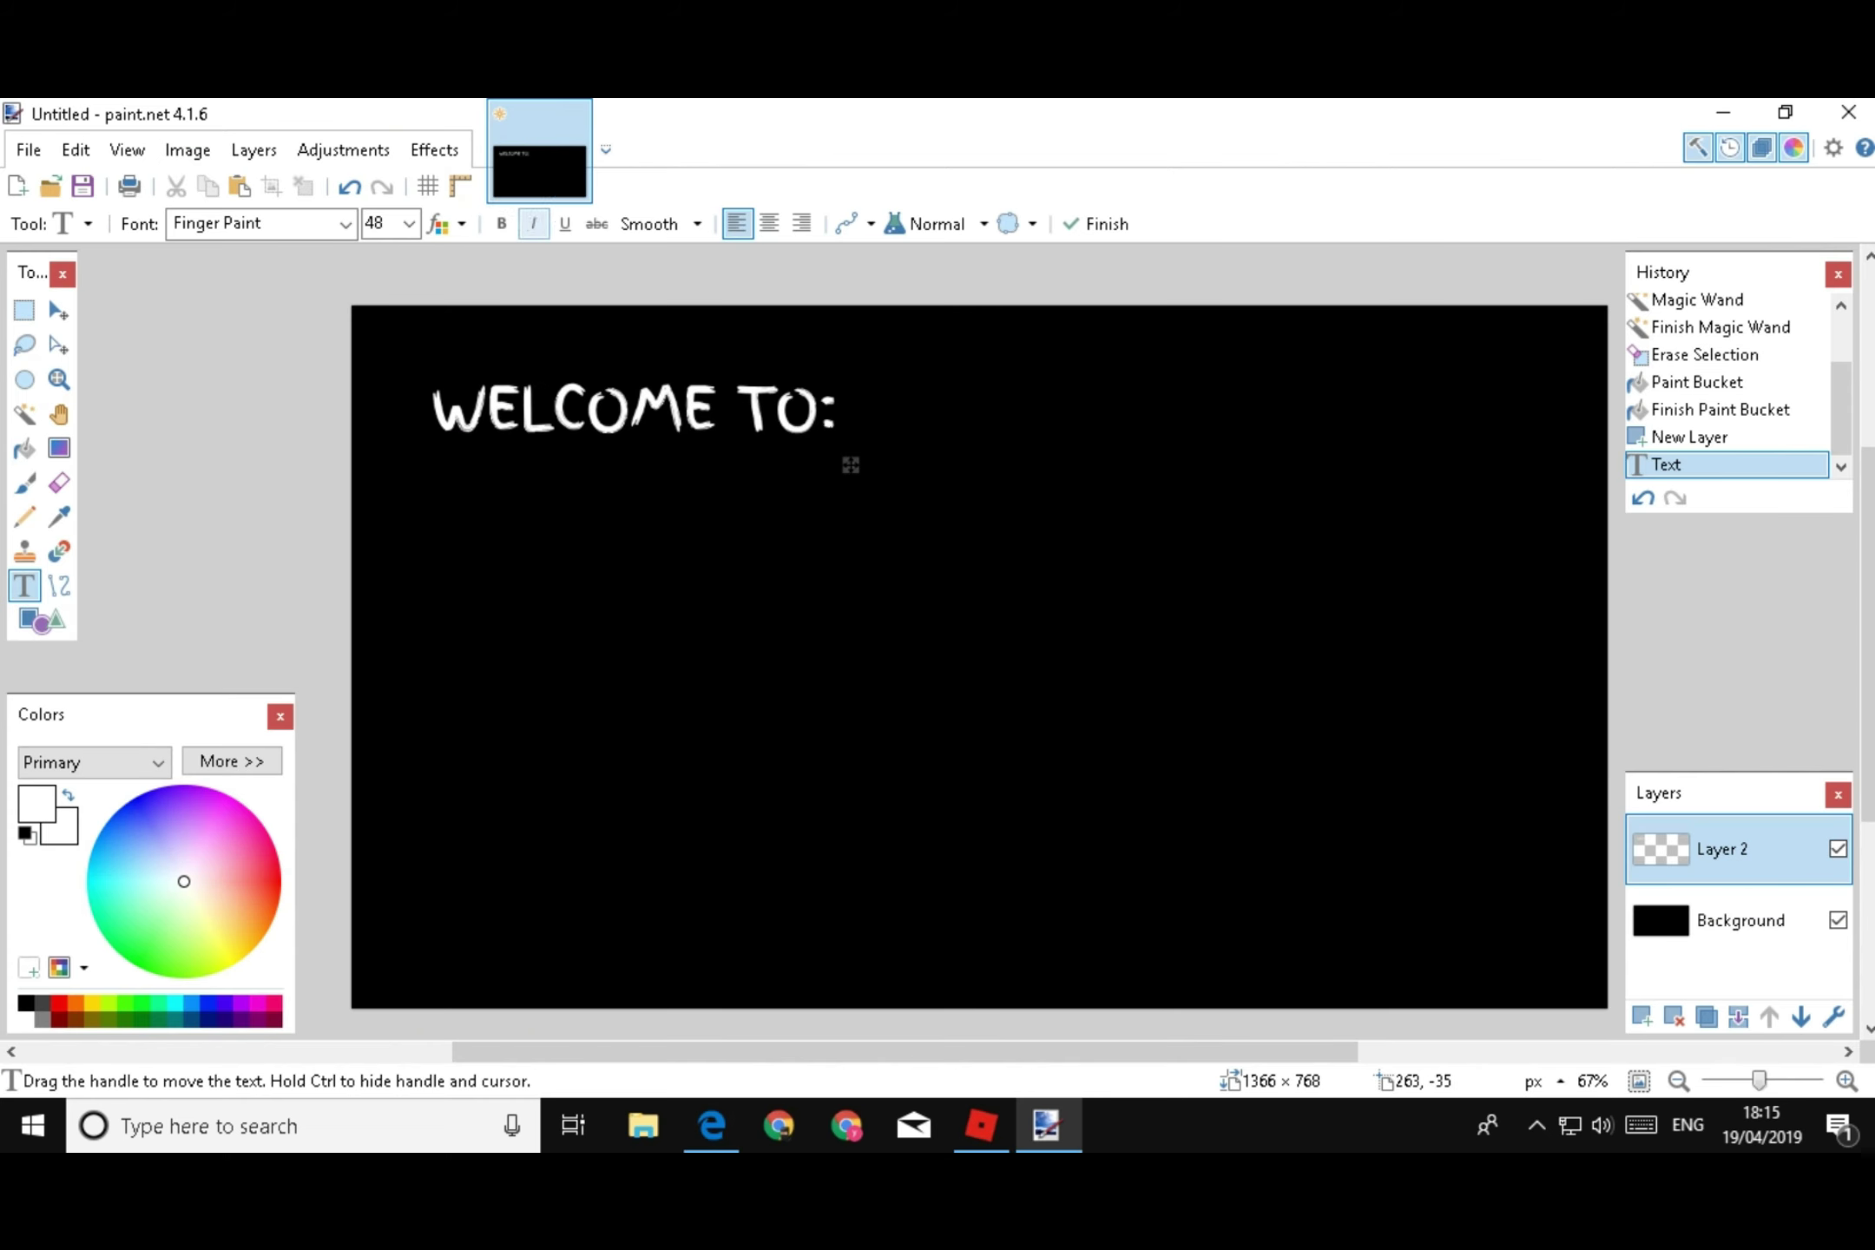
click(408, 223)
click(391, 582)
drag(1051, 488, 1016, 464)
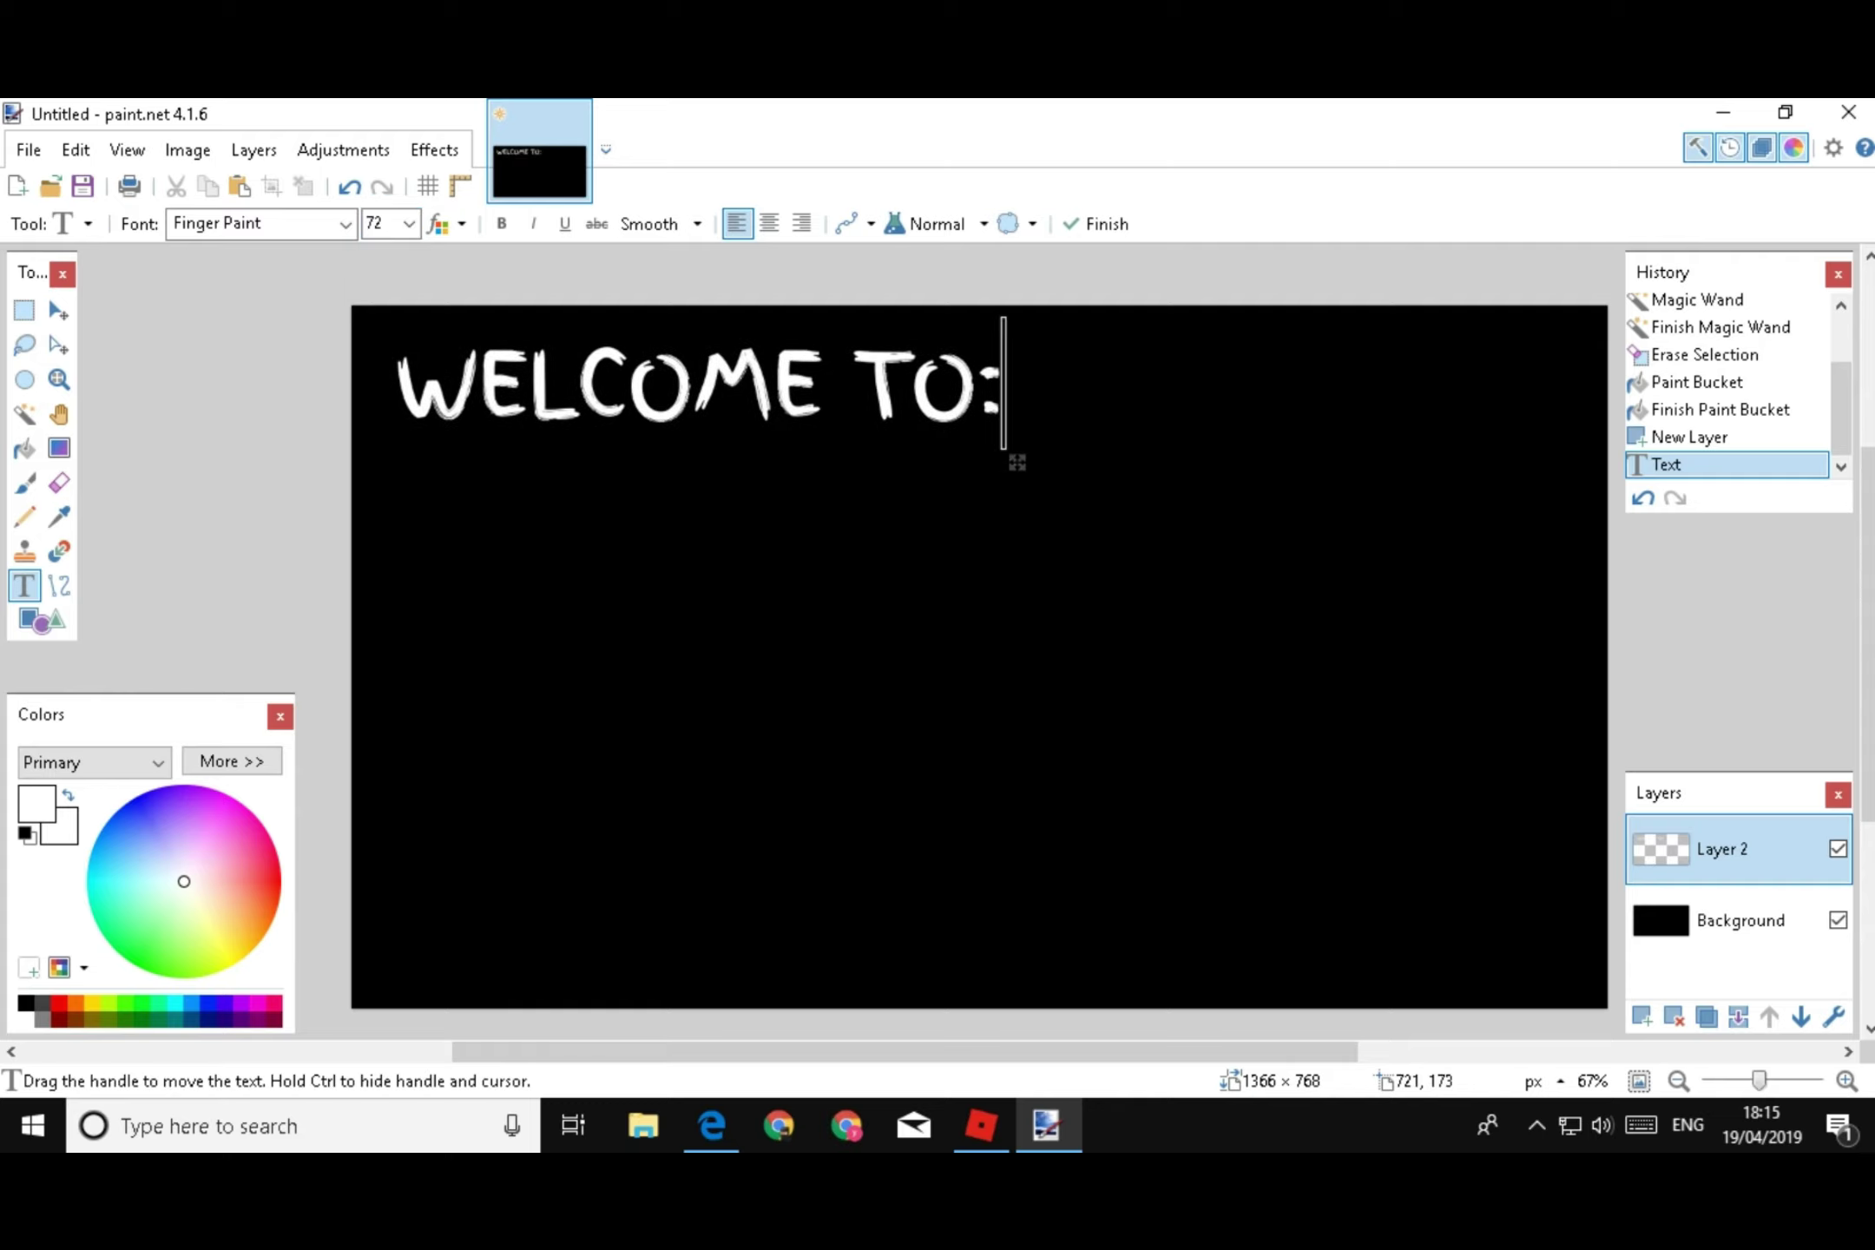
Write the owner's first name in possessive form followed by "KITCHEN" on one line near the canvas's middle at size 72
click(729, 547)
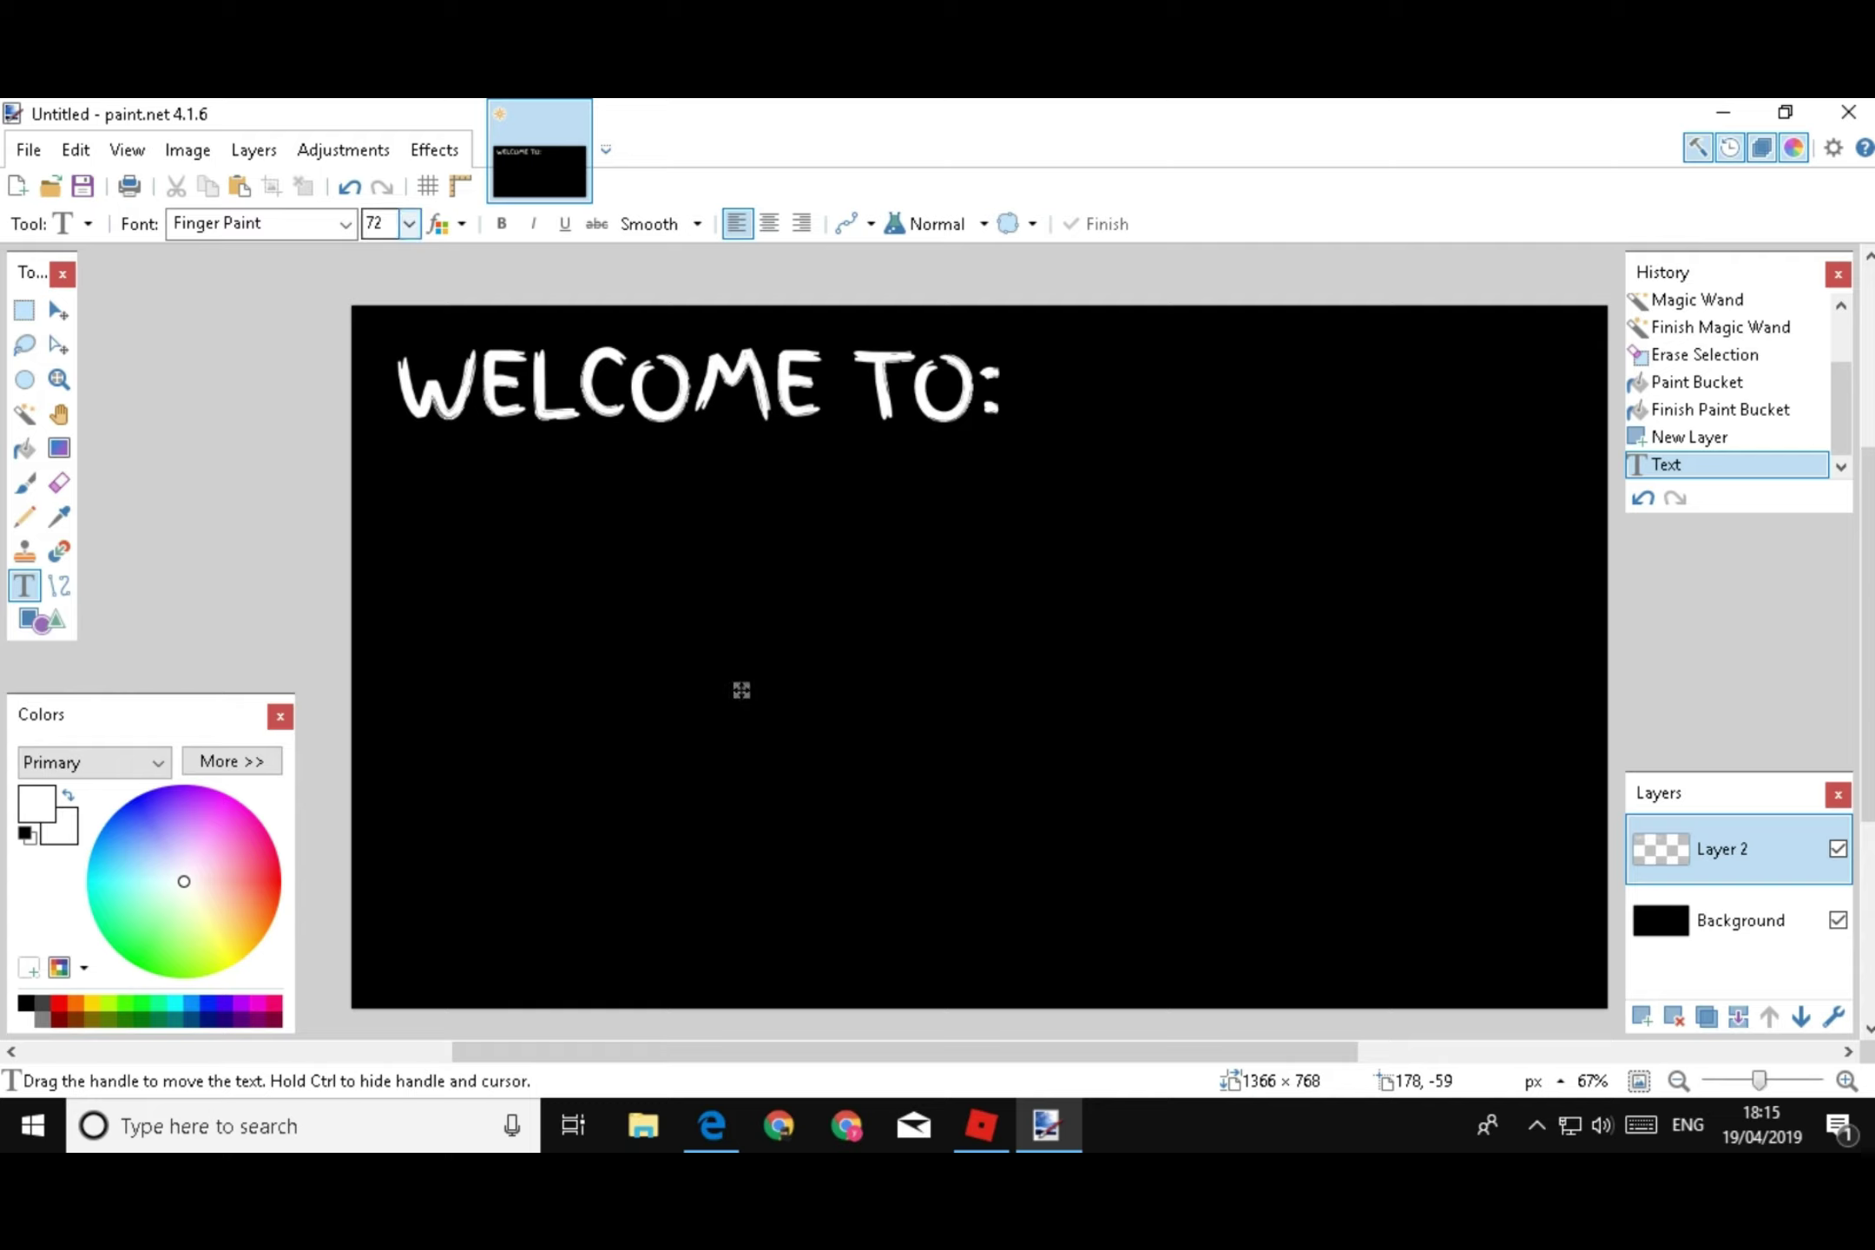
text(WELCOME)
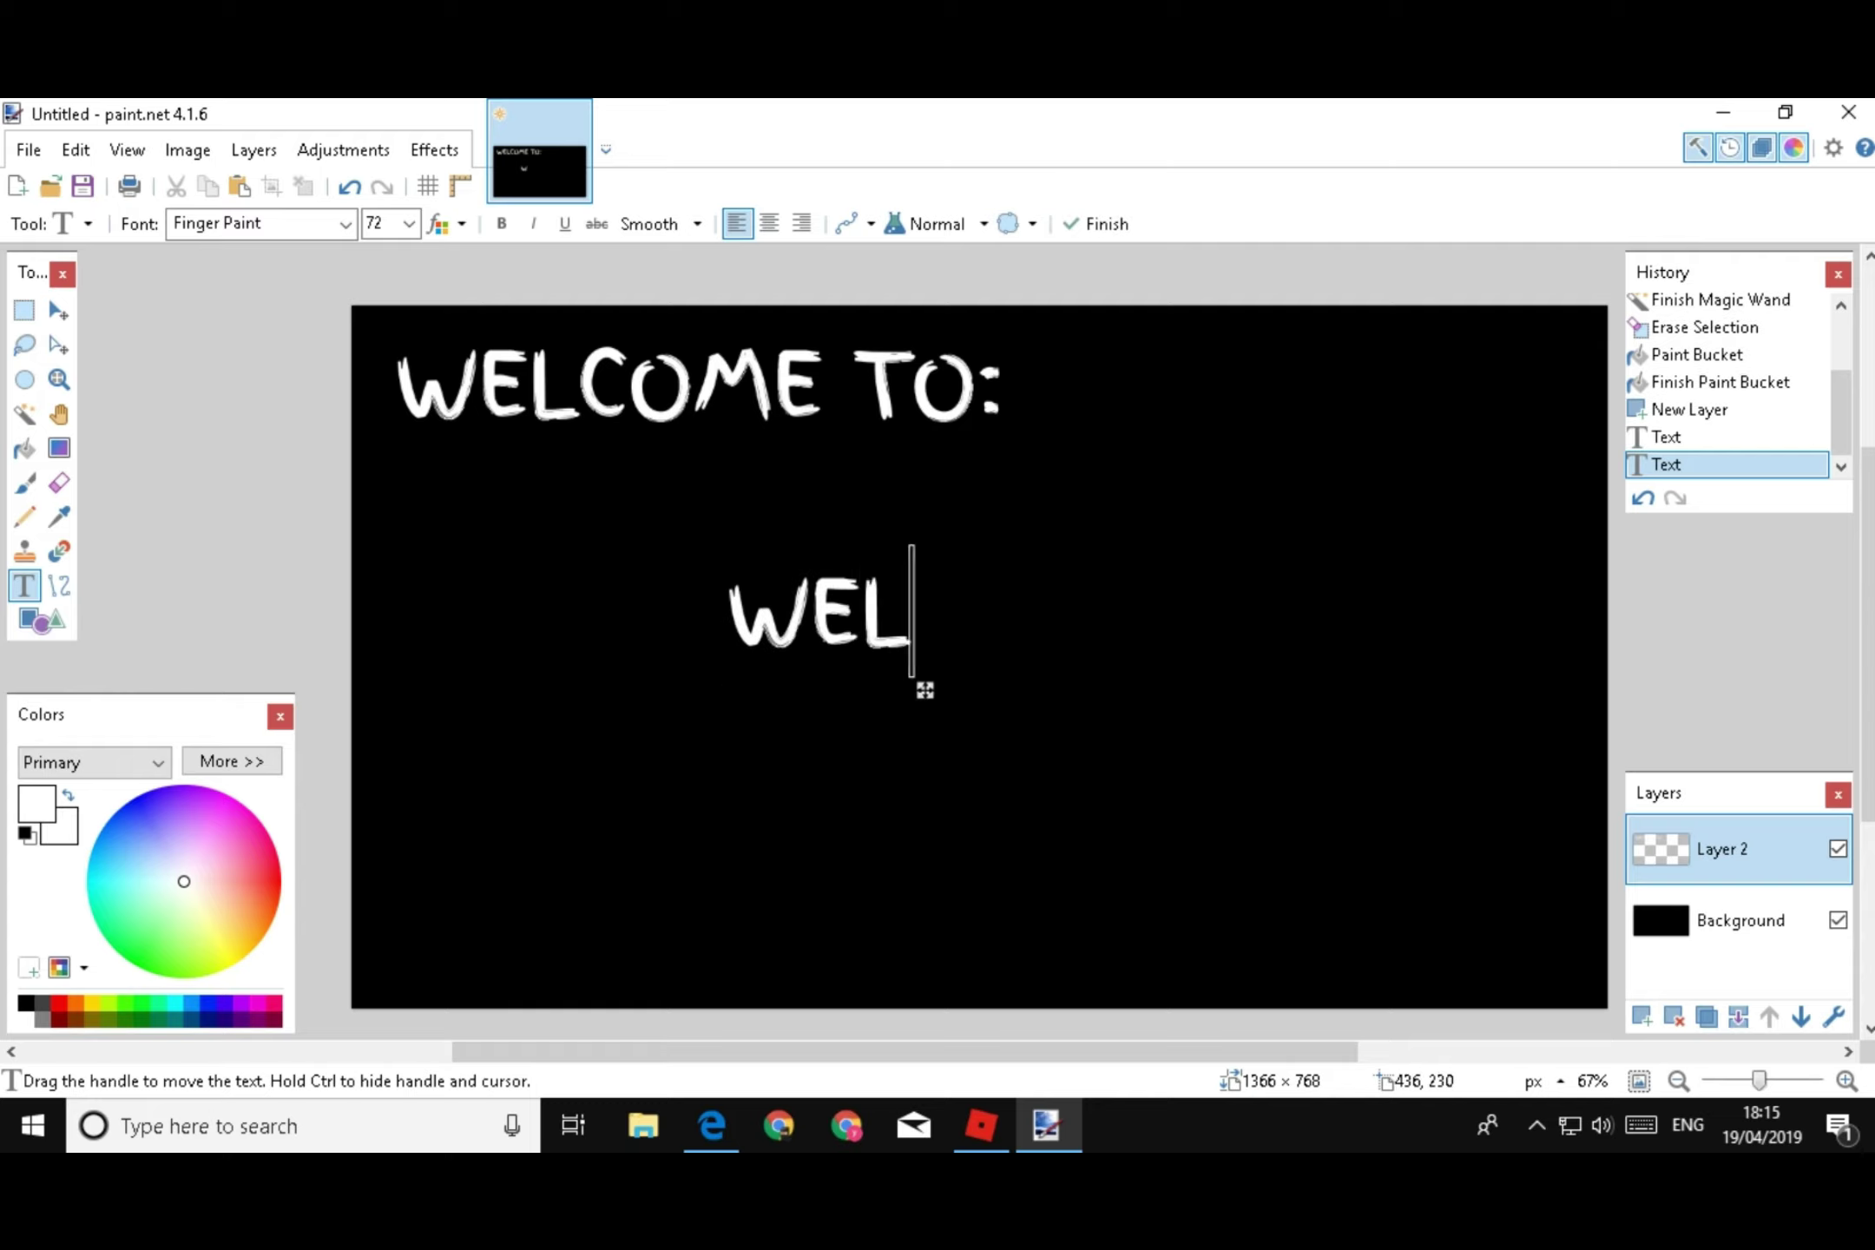
key(BackSpace)
key(BackSpace)
key(BackSpace)
key(BackSpace)
key(BackSpace)
key(BackSpace)
key(BackSpace)
text(TANNER'S )
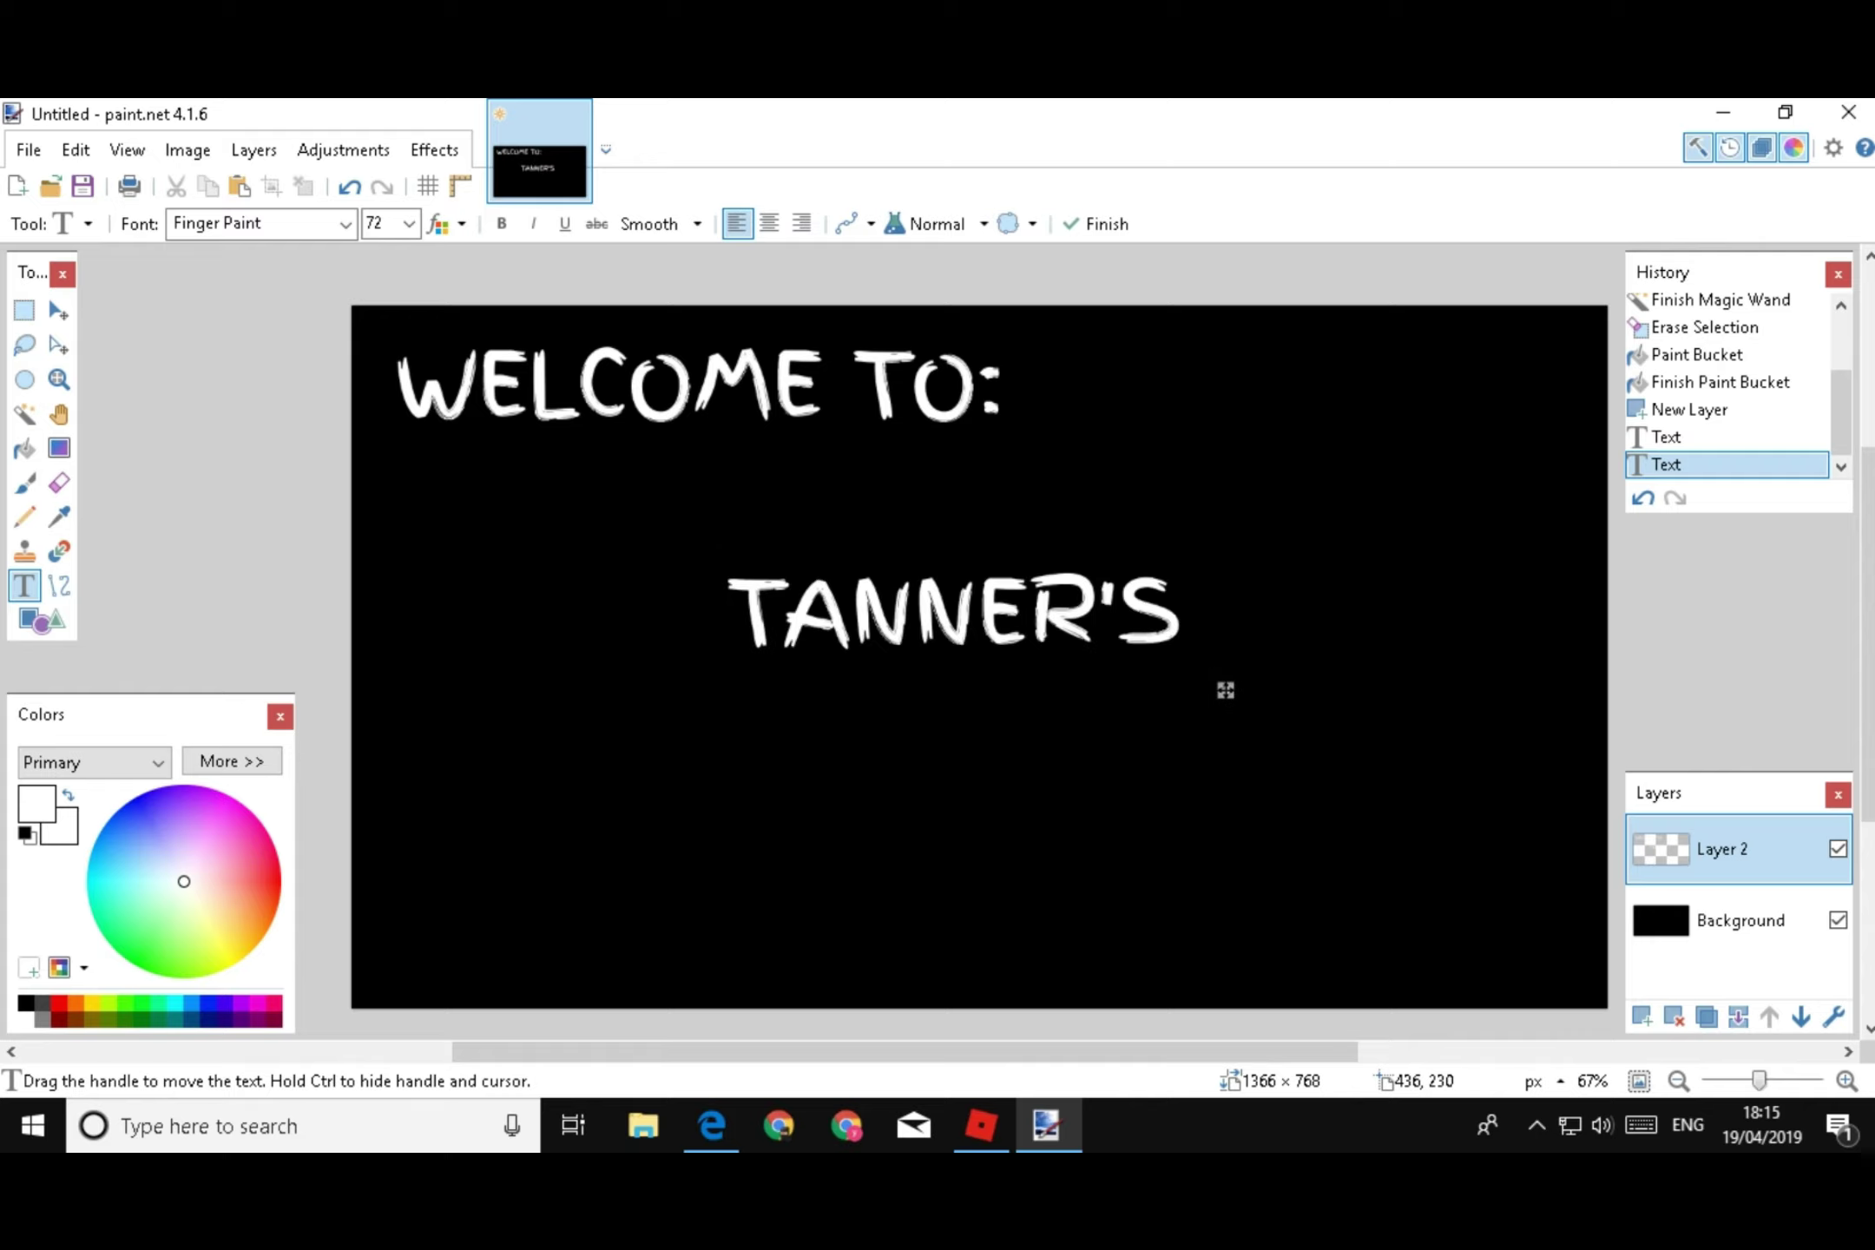
text(KITCHEN)
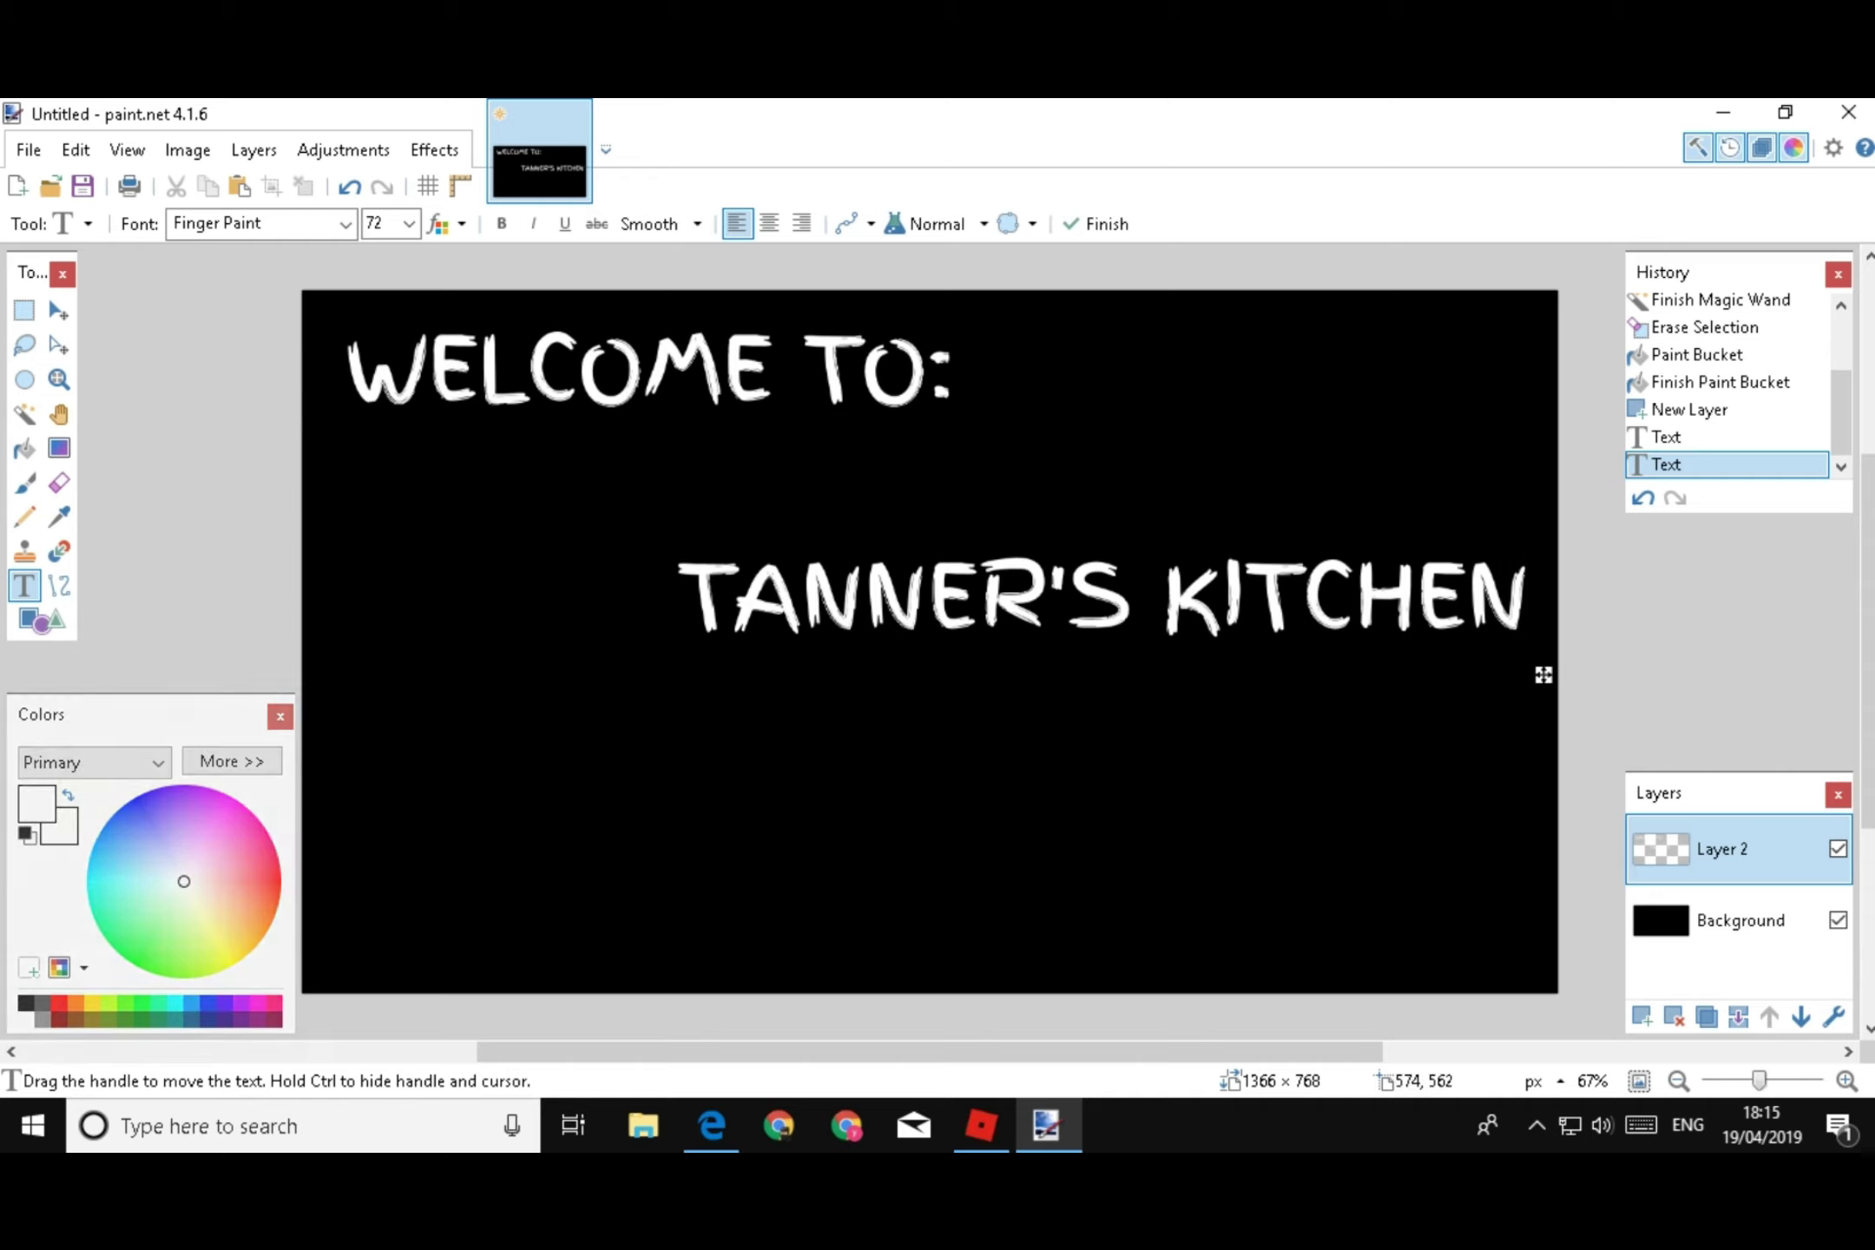
click(980, 1125)
click(980, 1125)
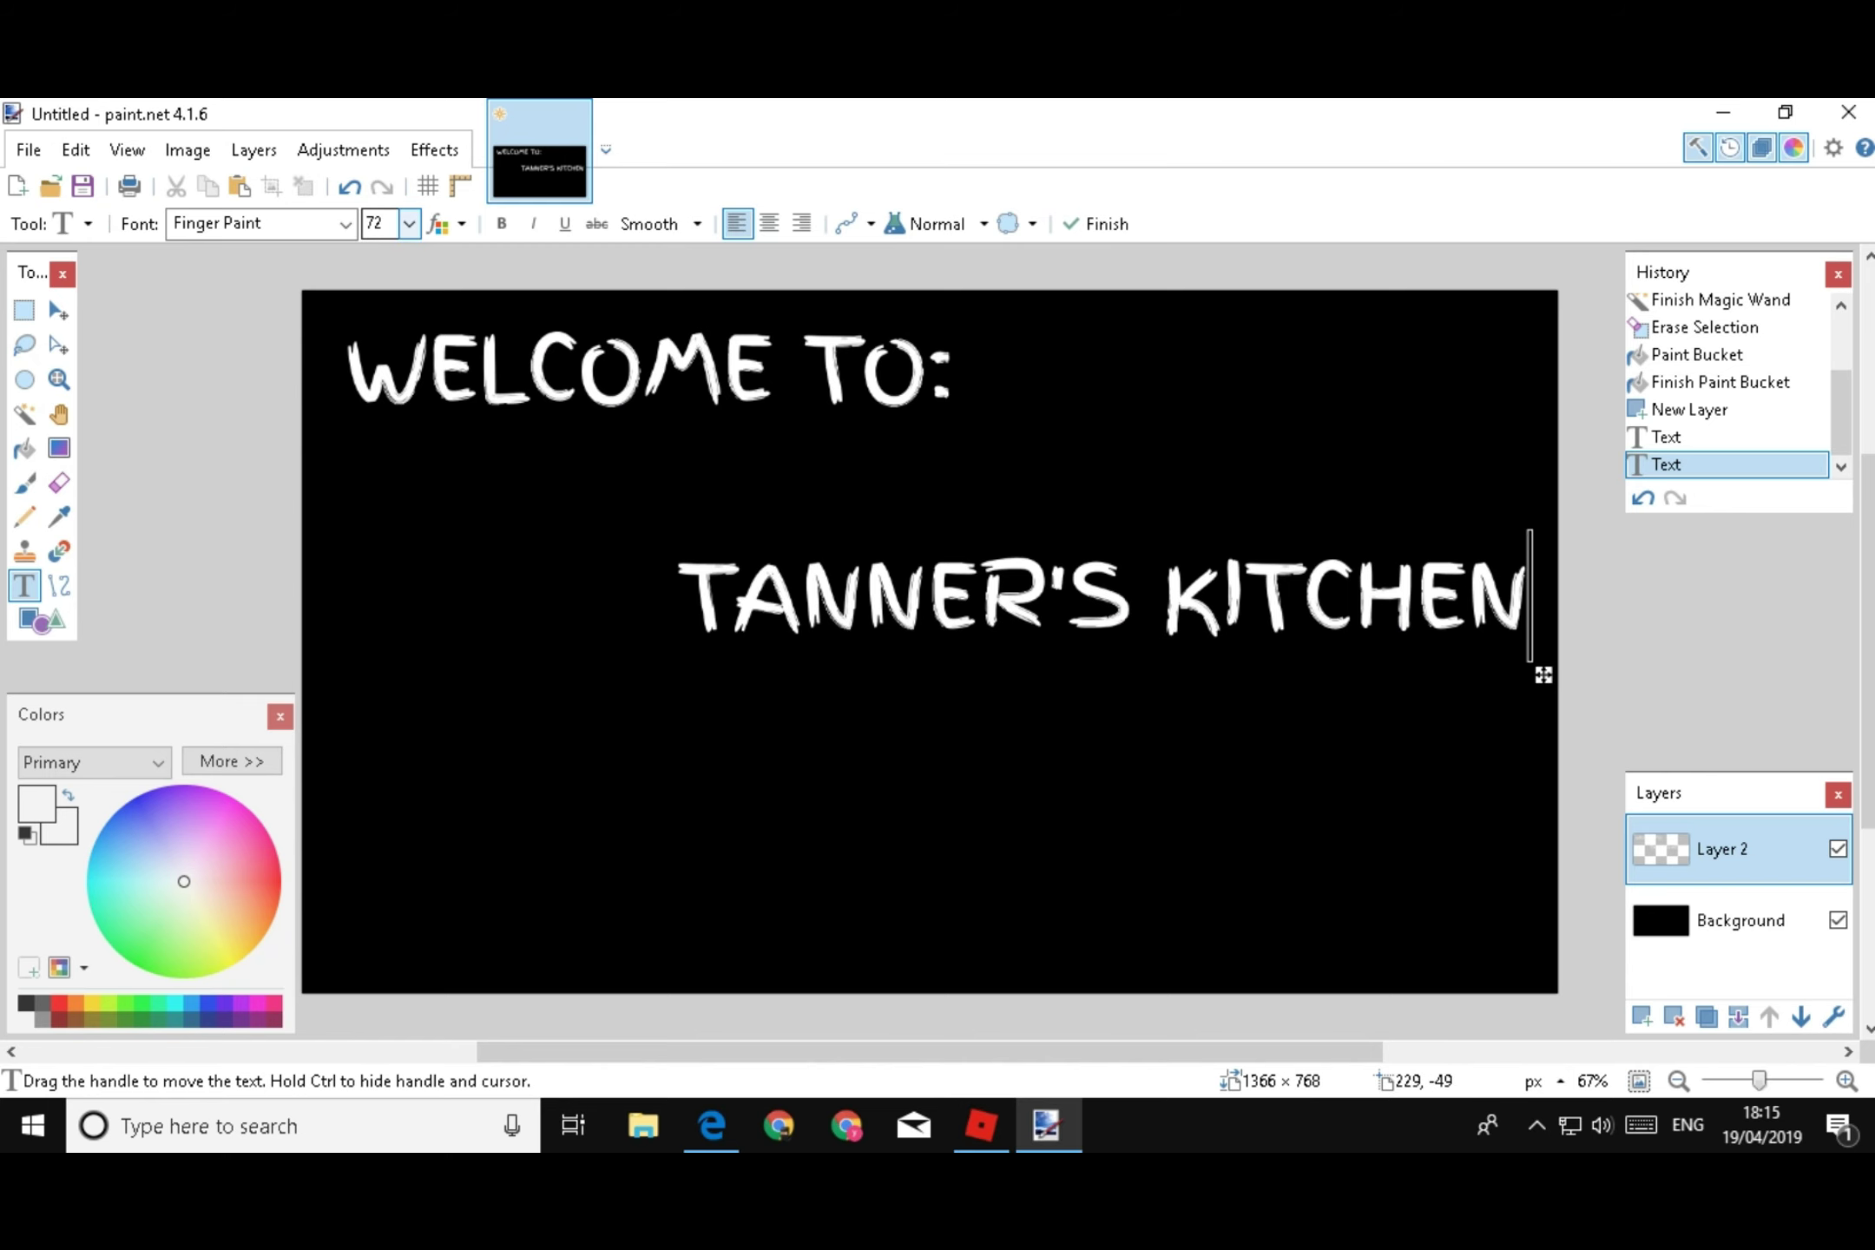
Set the kitchen text to size 108 and break it before "KITCHEN", removing the leading space on the second line
click(408, 224)
click(387, 611)
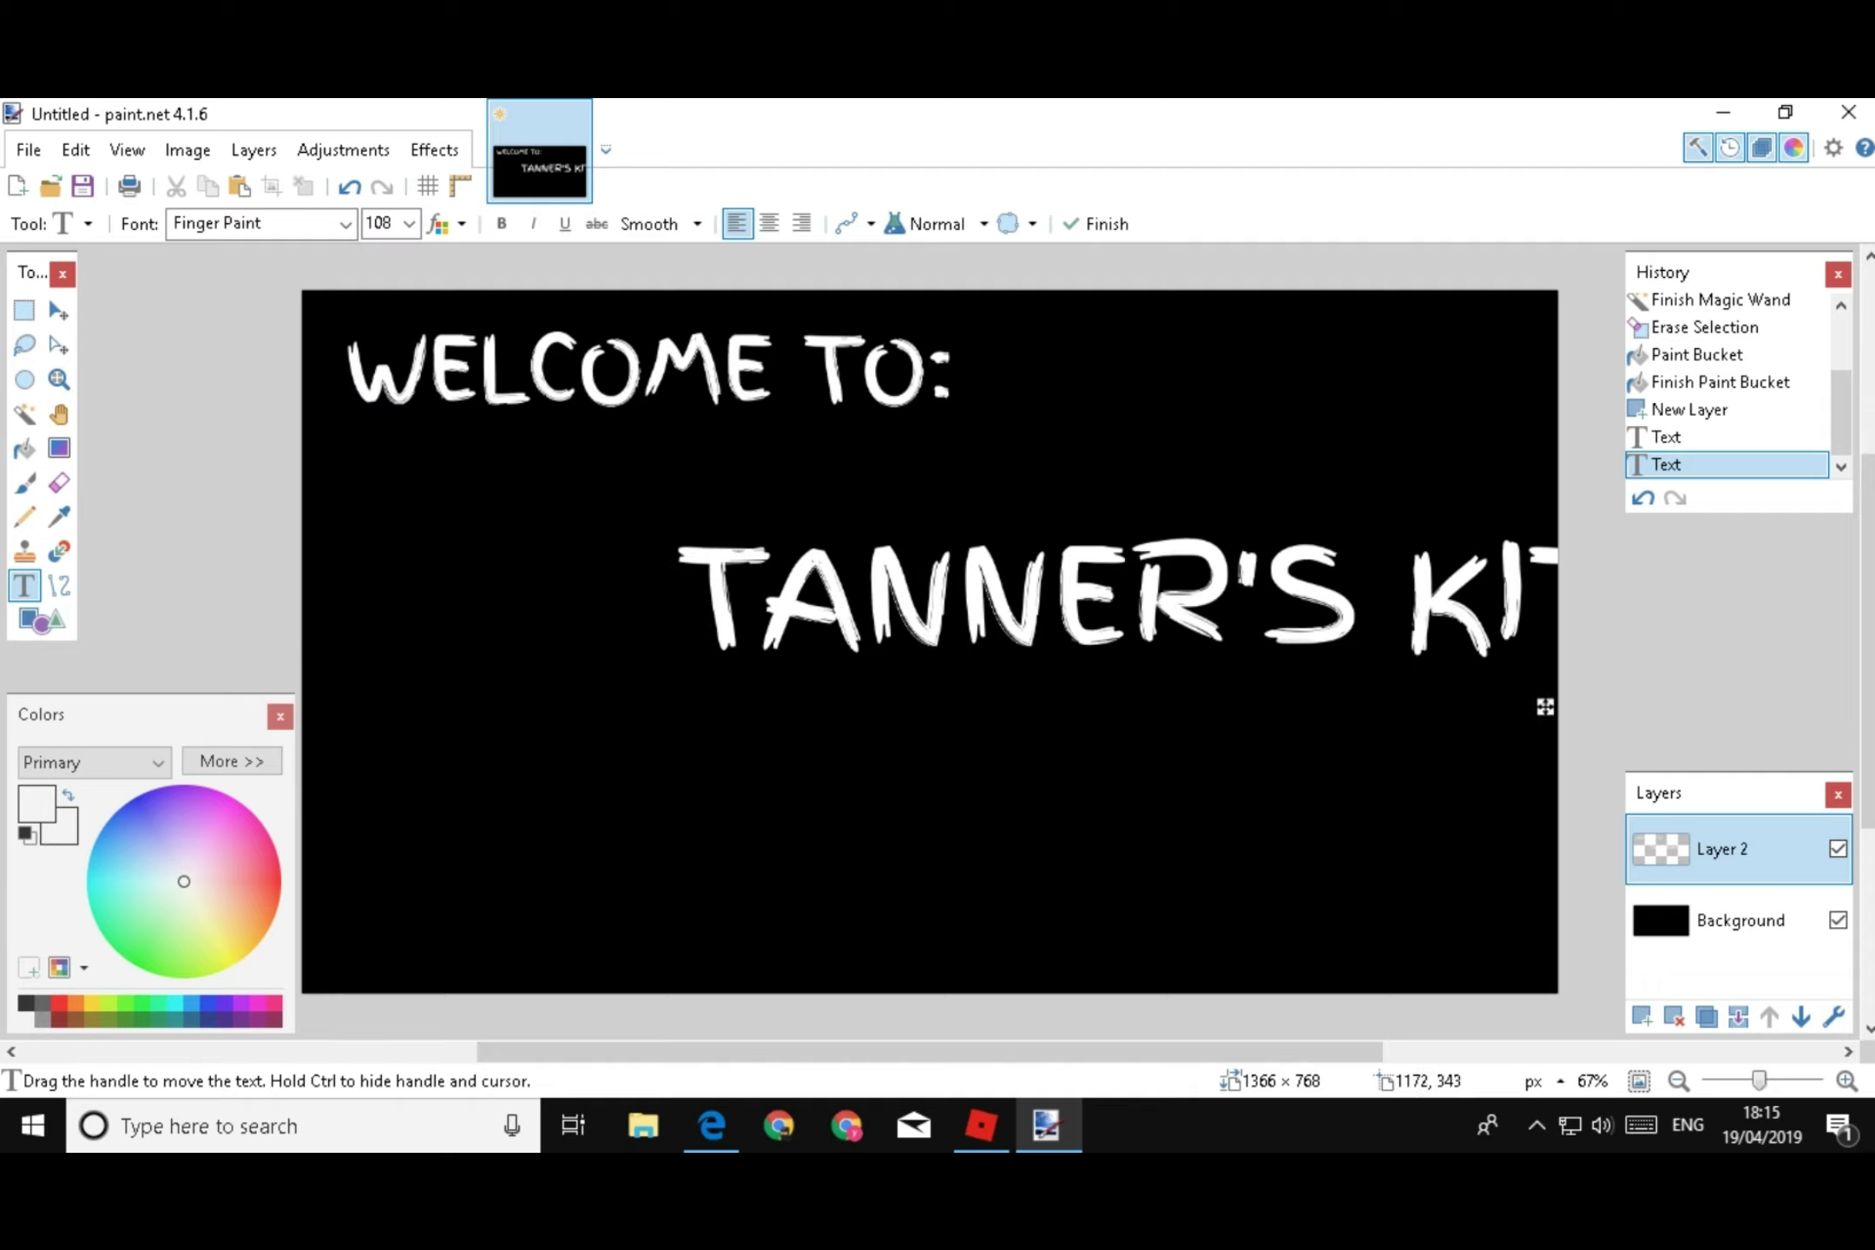
click(1351, 615)
key(Return)
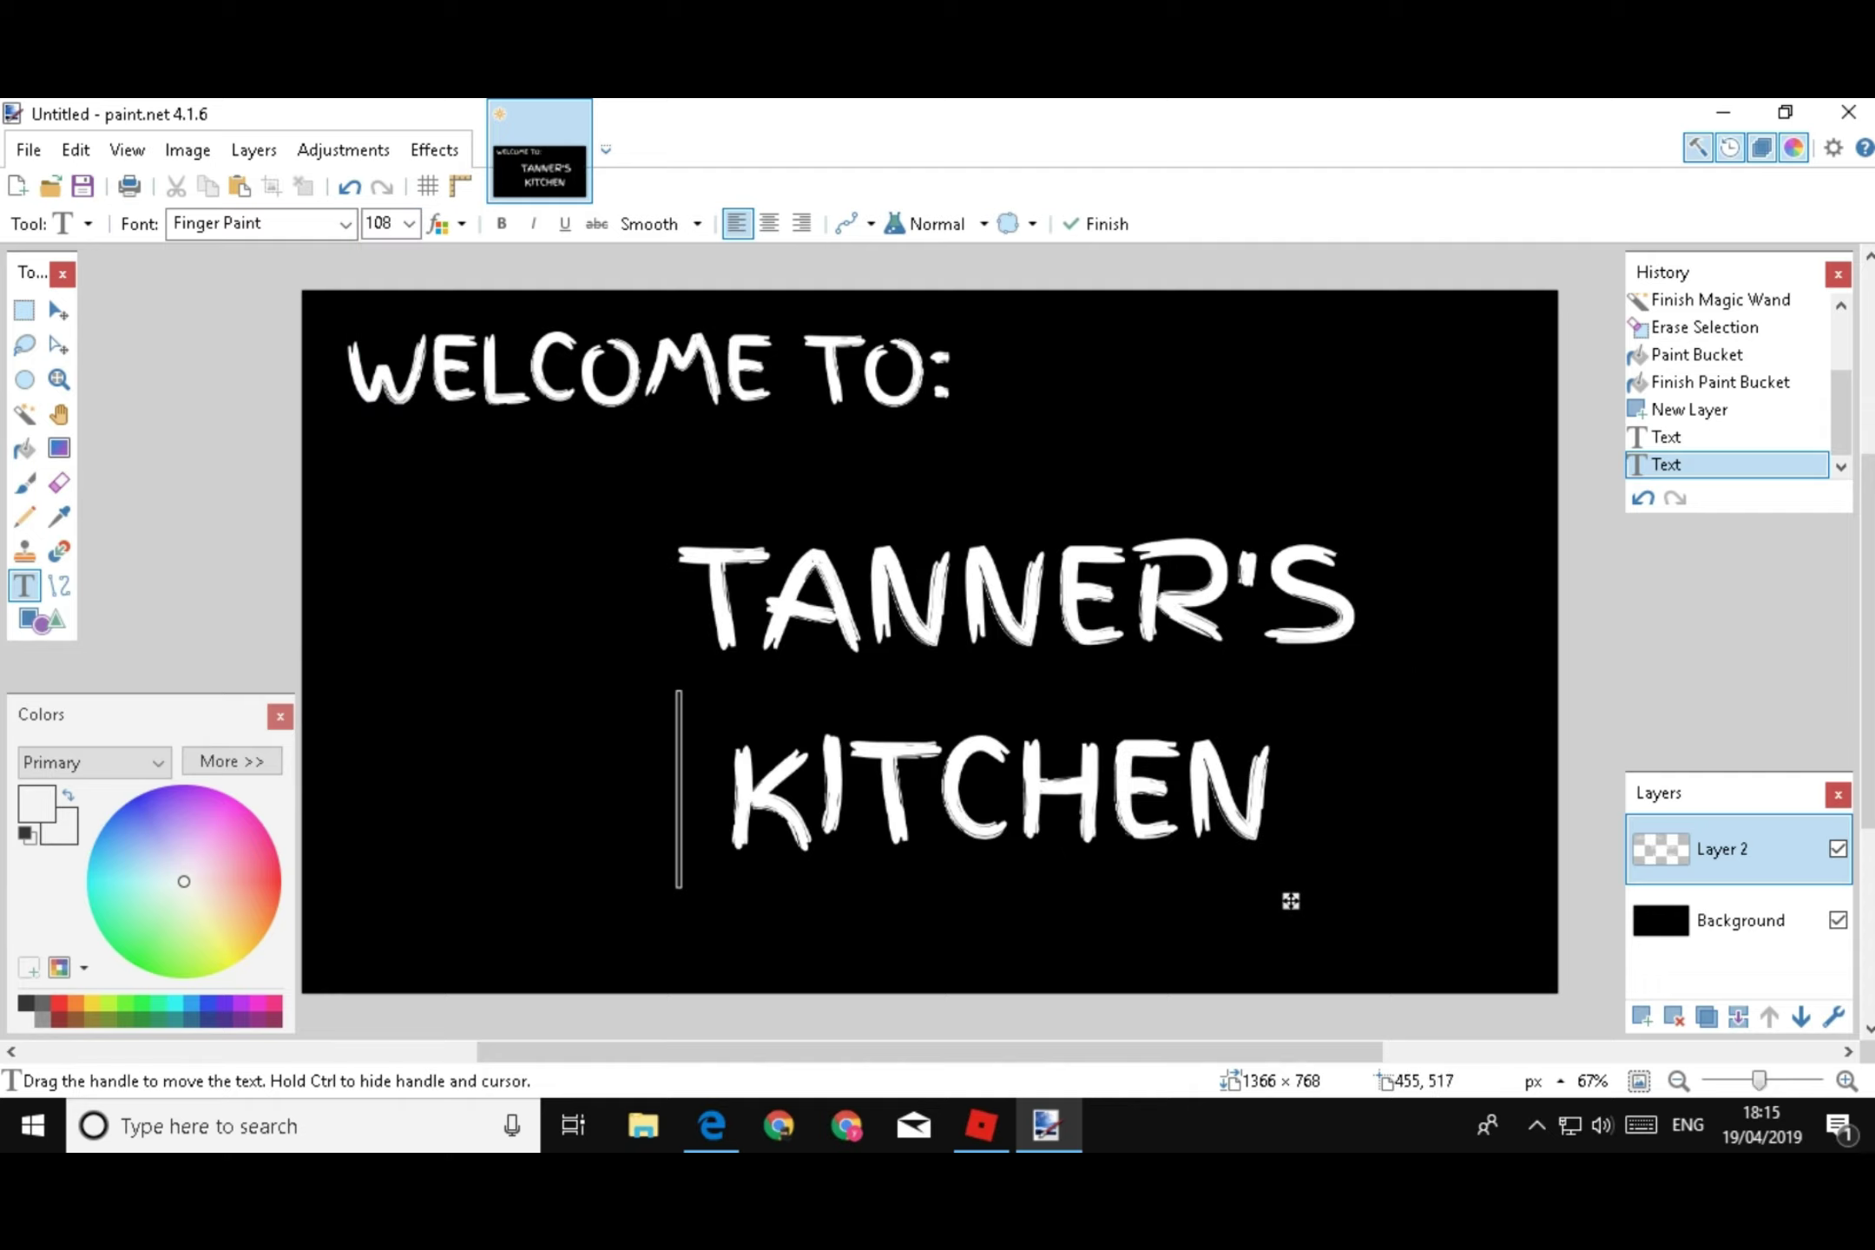
key(Right)
key(Right)
key(Left)
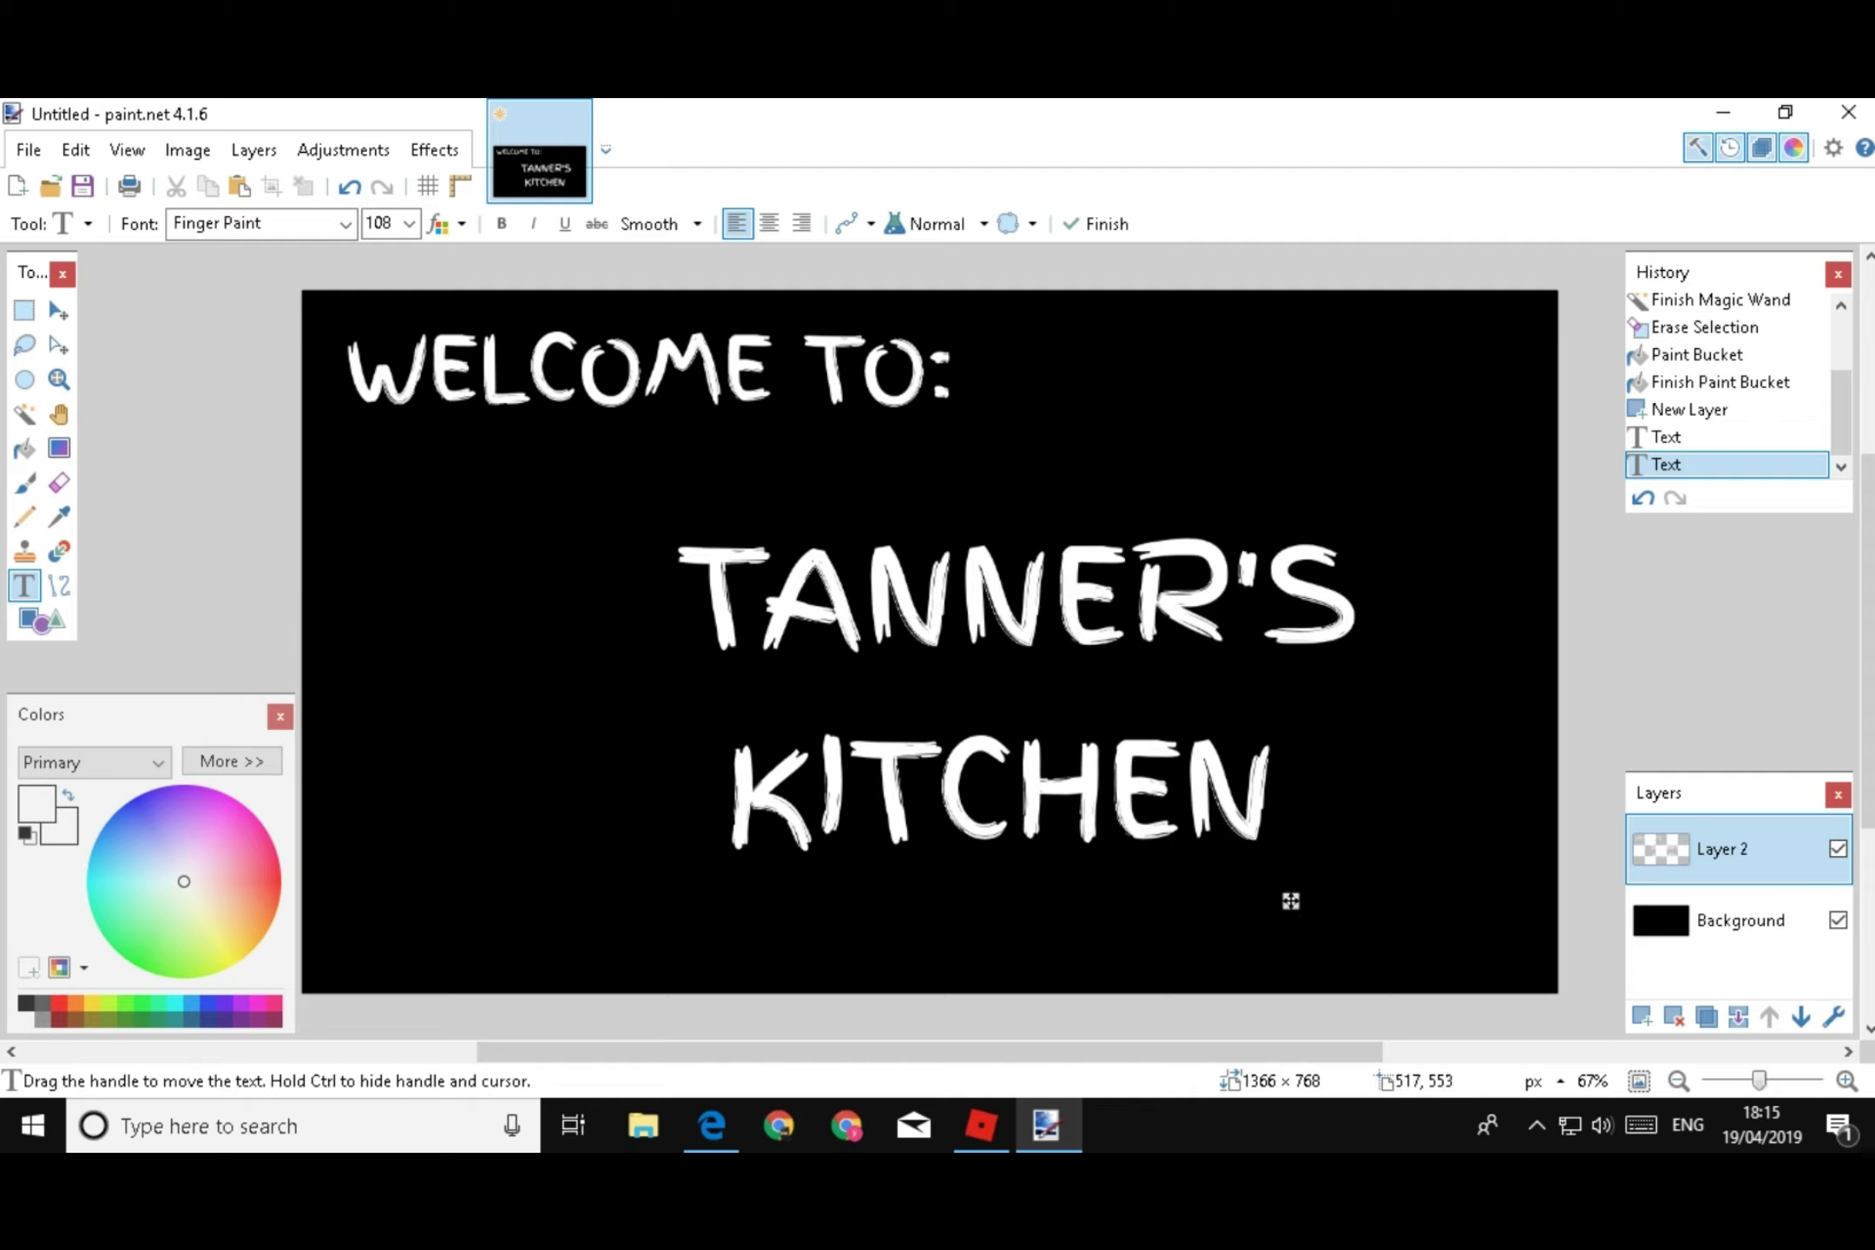
key(BackSpace)
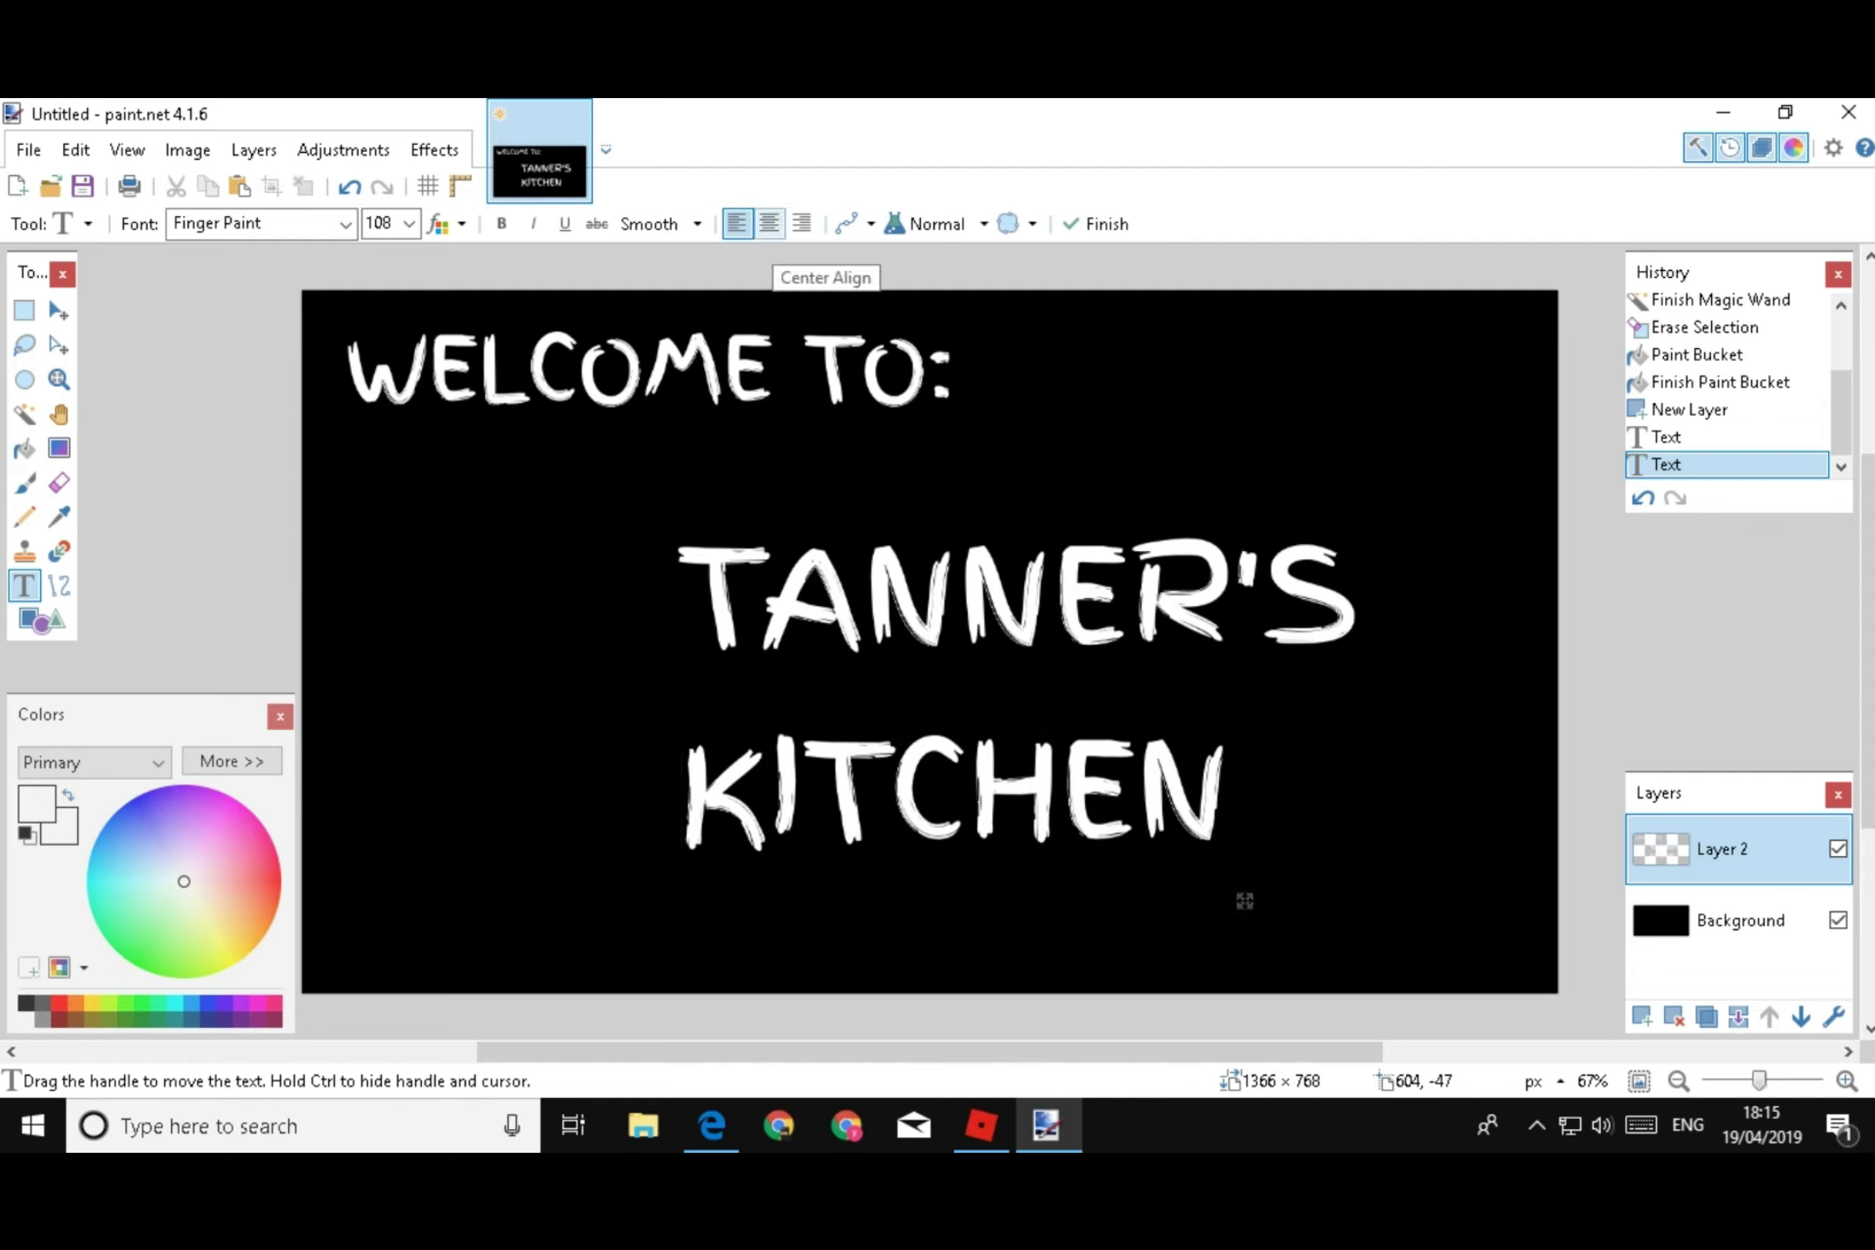
Set the text alignment to centre and try the two-line kitchen text in the canvas's middle before undoing that text
click(769, 223)
drag(968, 901, 1197, 879)
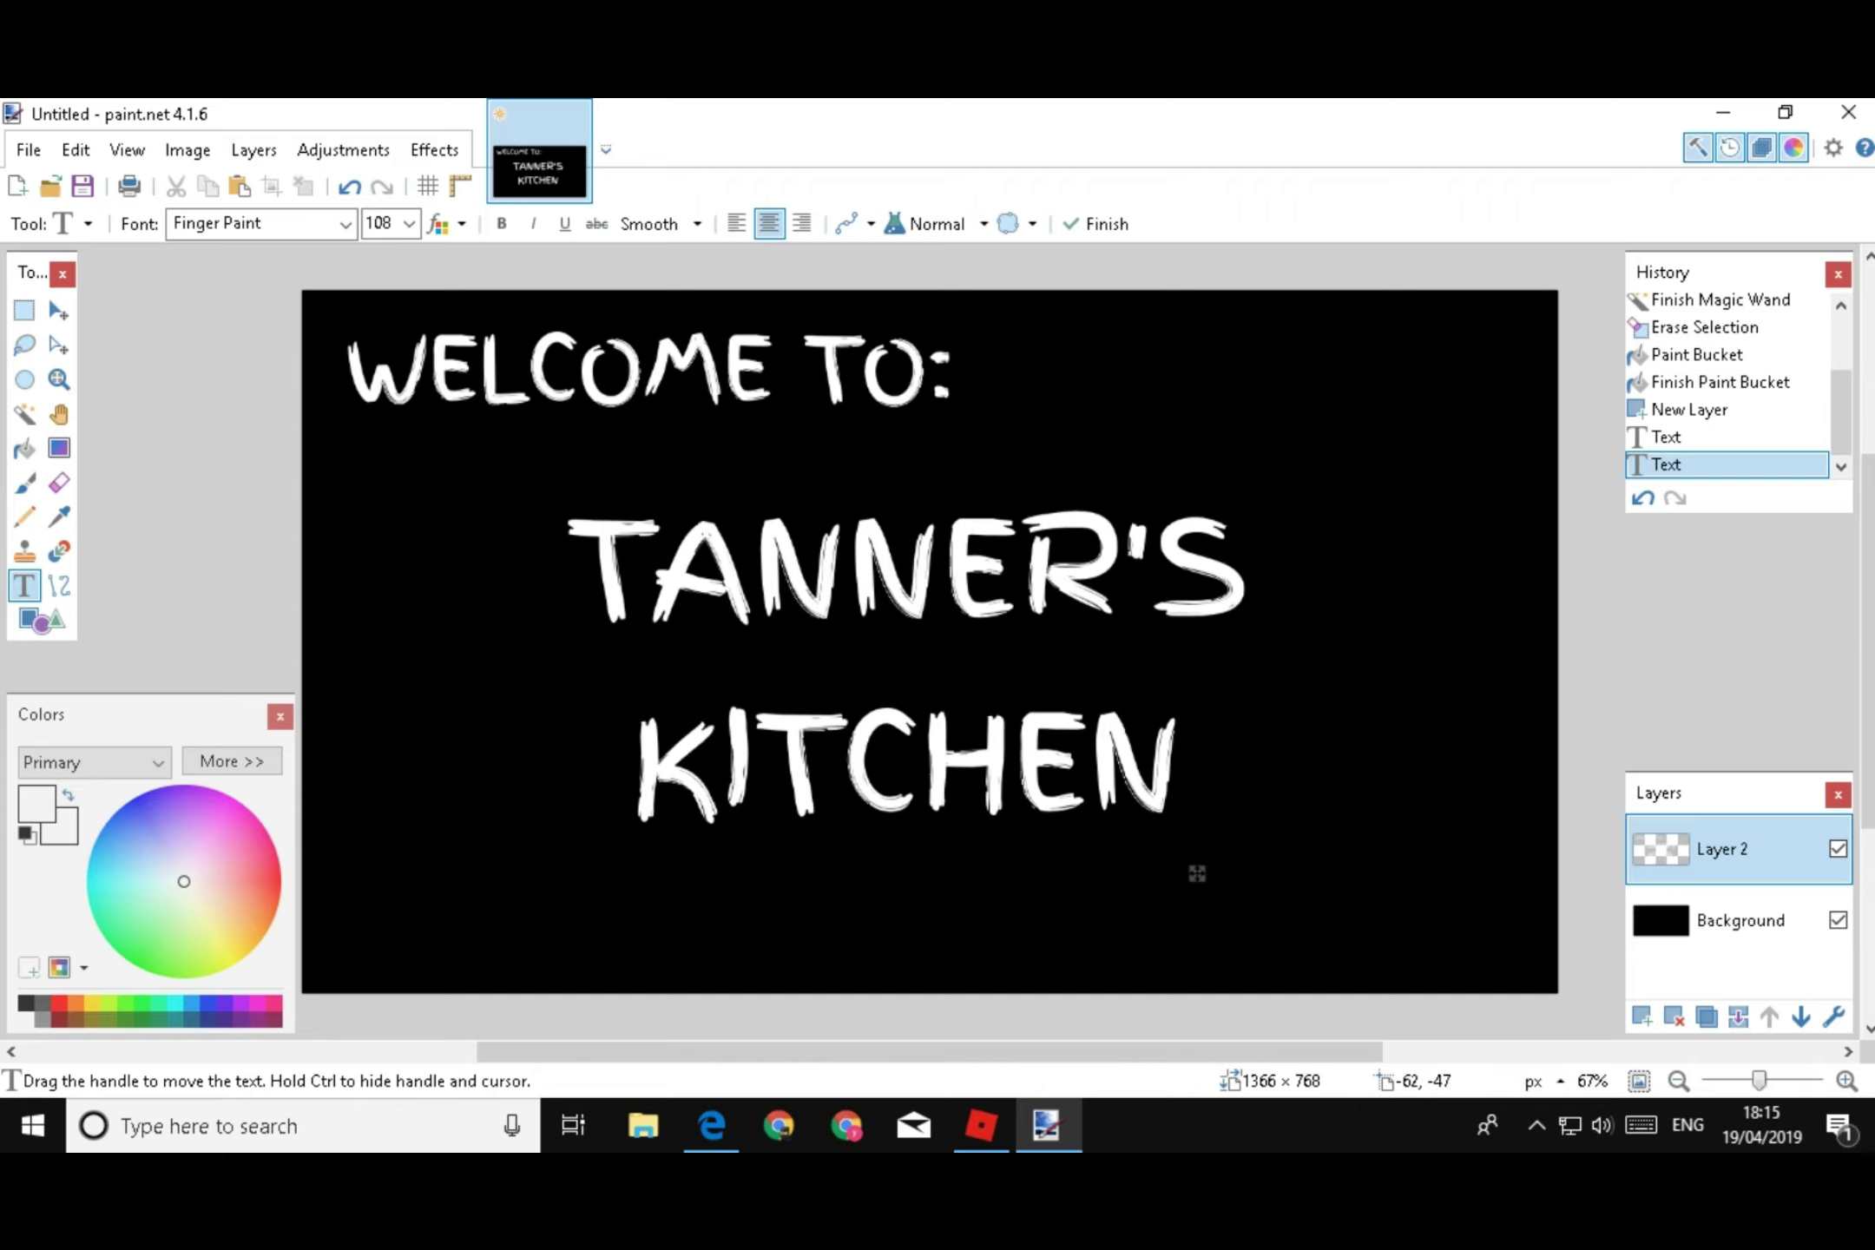
click(349, 186)
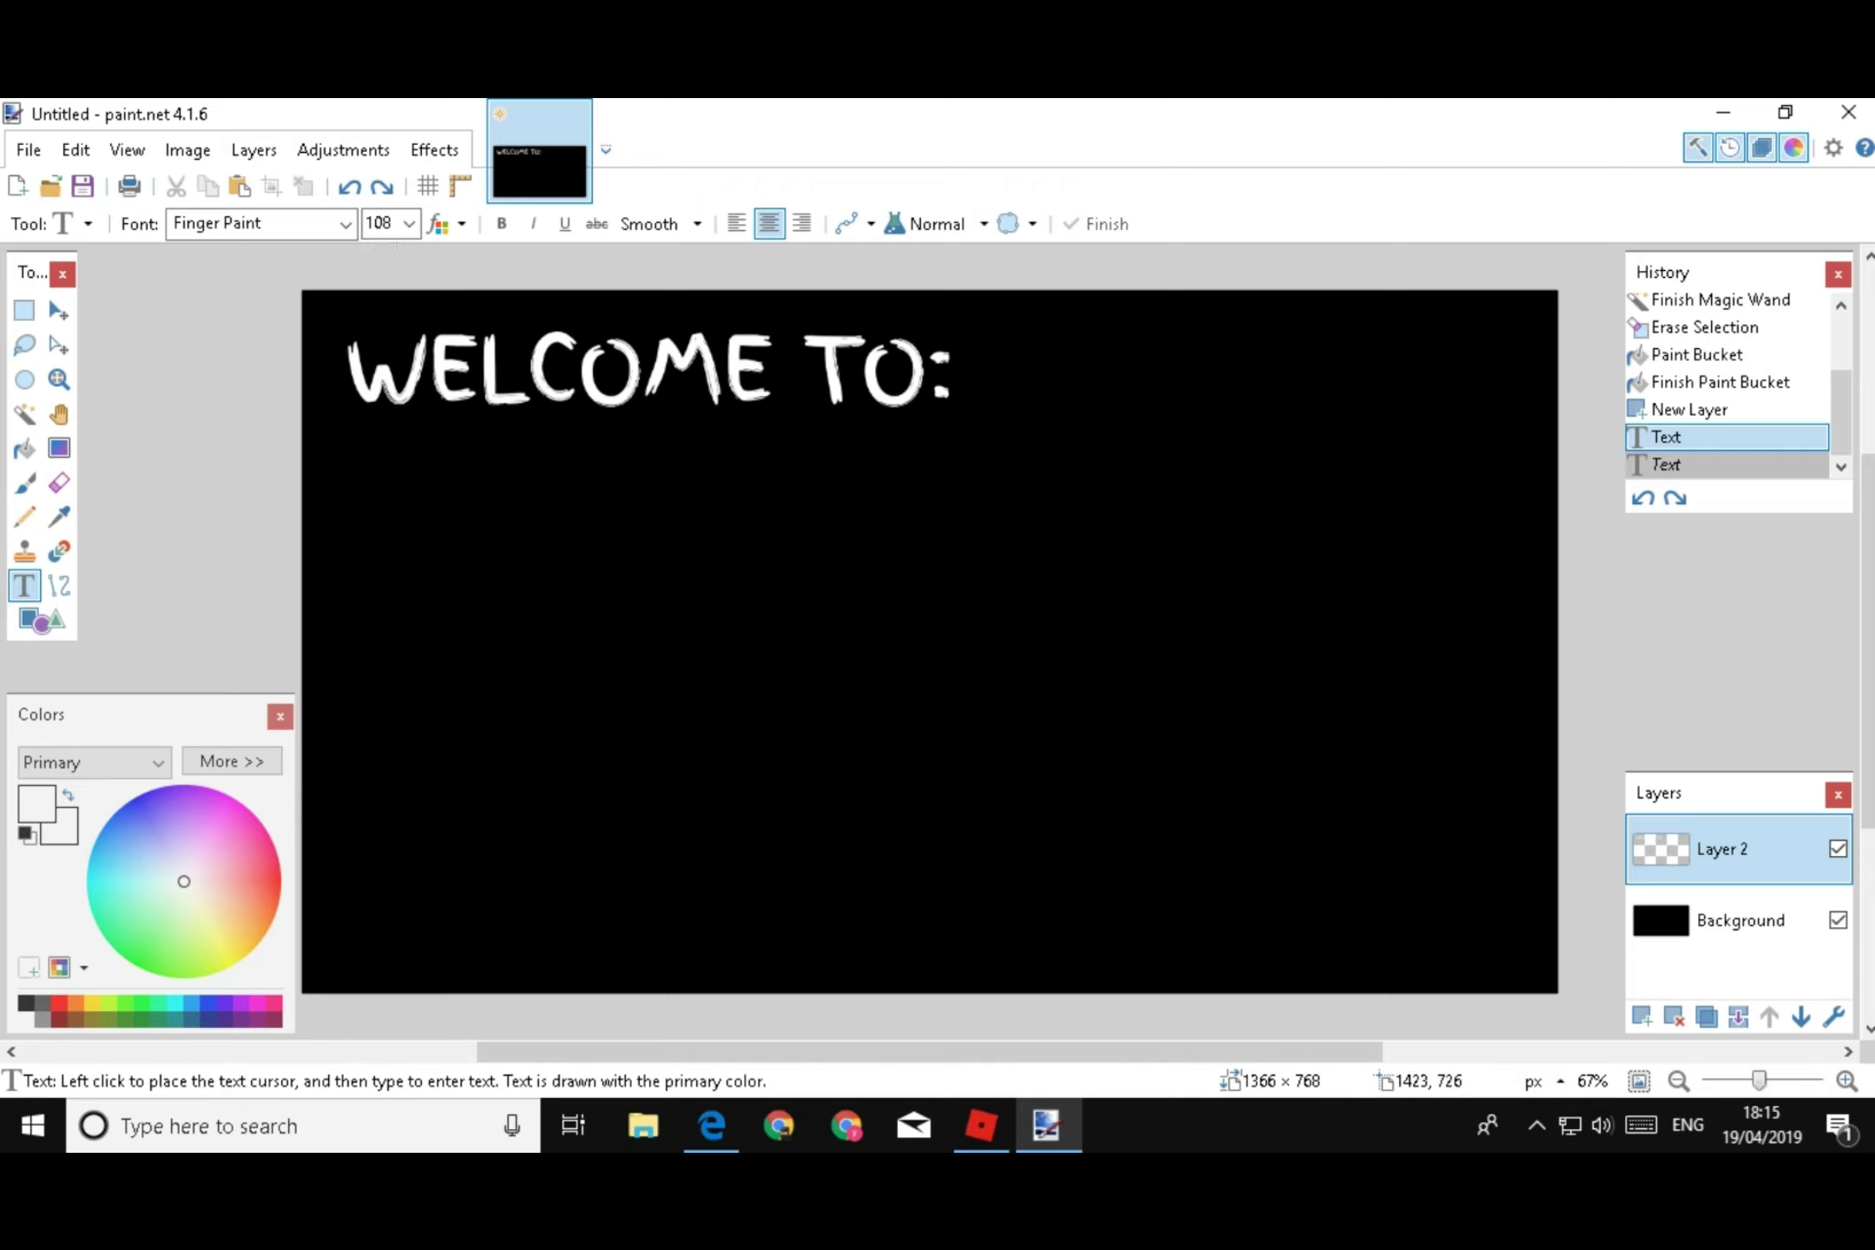
Add a new layer and write the owner's possessive first name above "KITCHEN" on it, positioned in the canvas's middle
click(1642, 1015)
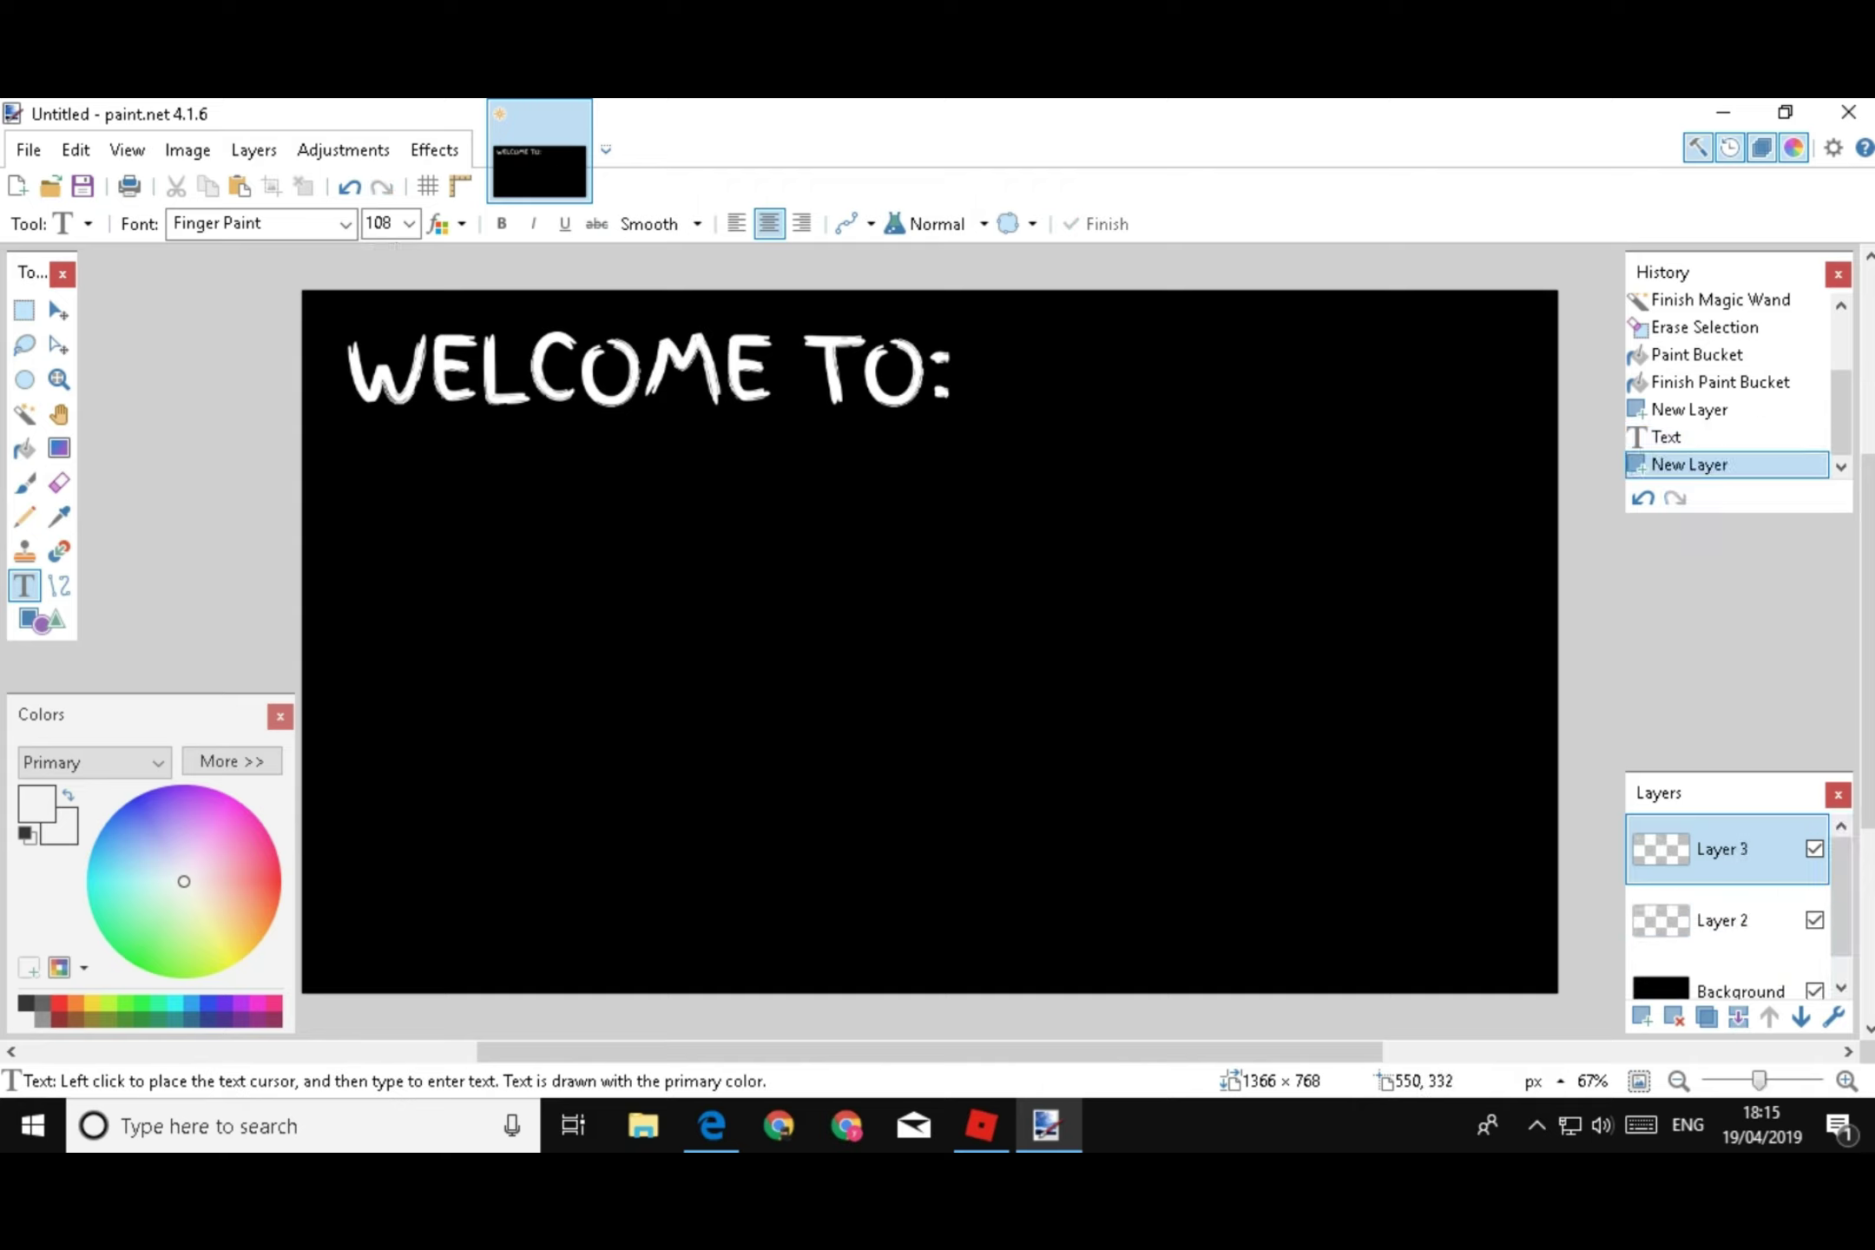
click(807, 596)
text(WE)
key(BackSpace)
key(BackSpace)
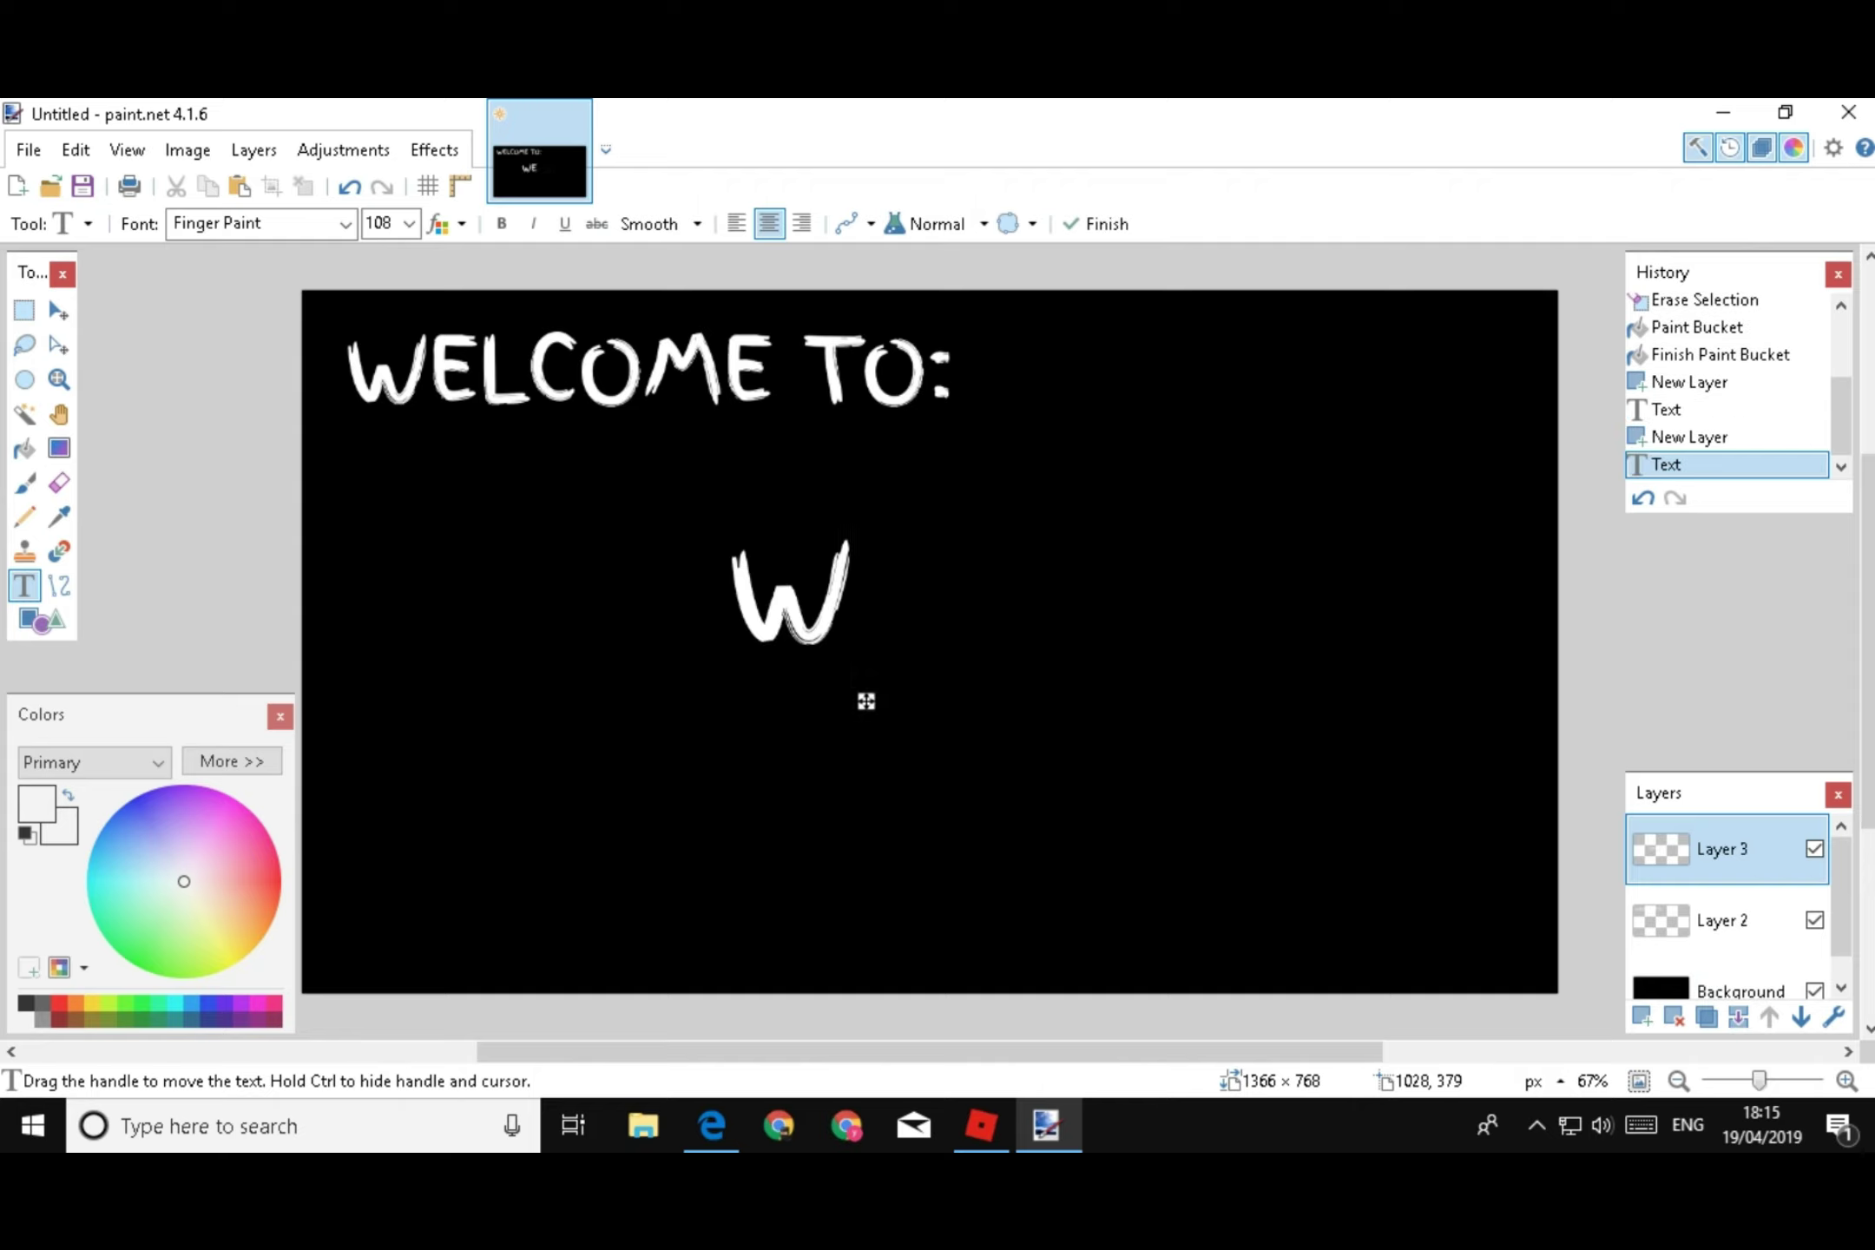
text(TANNER'S)
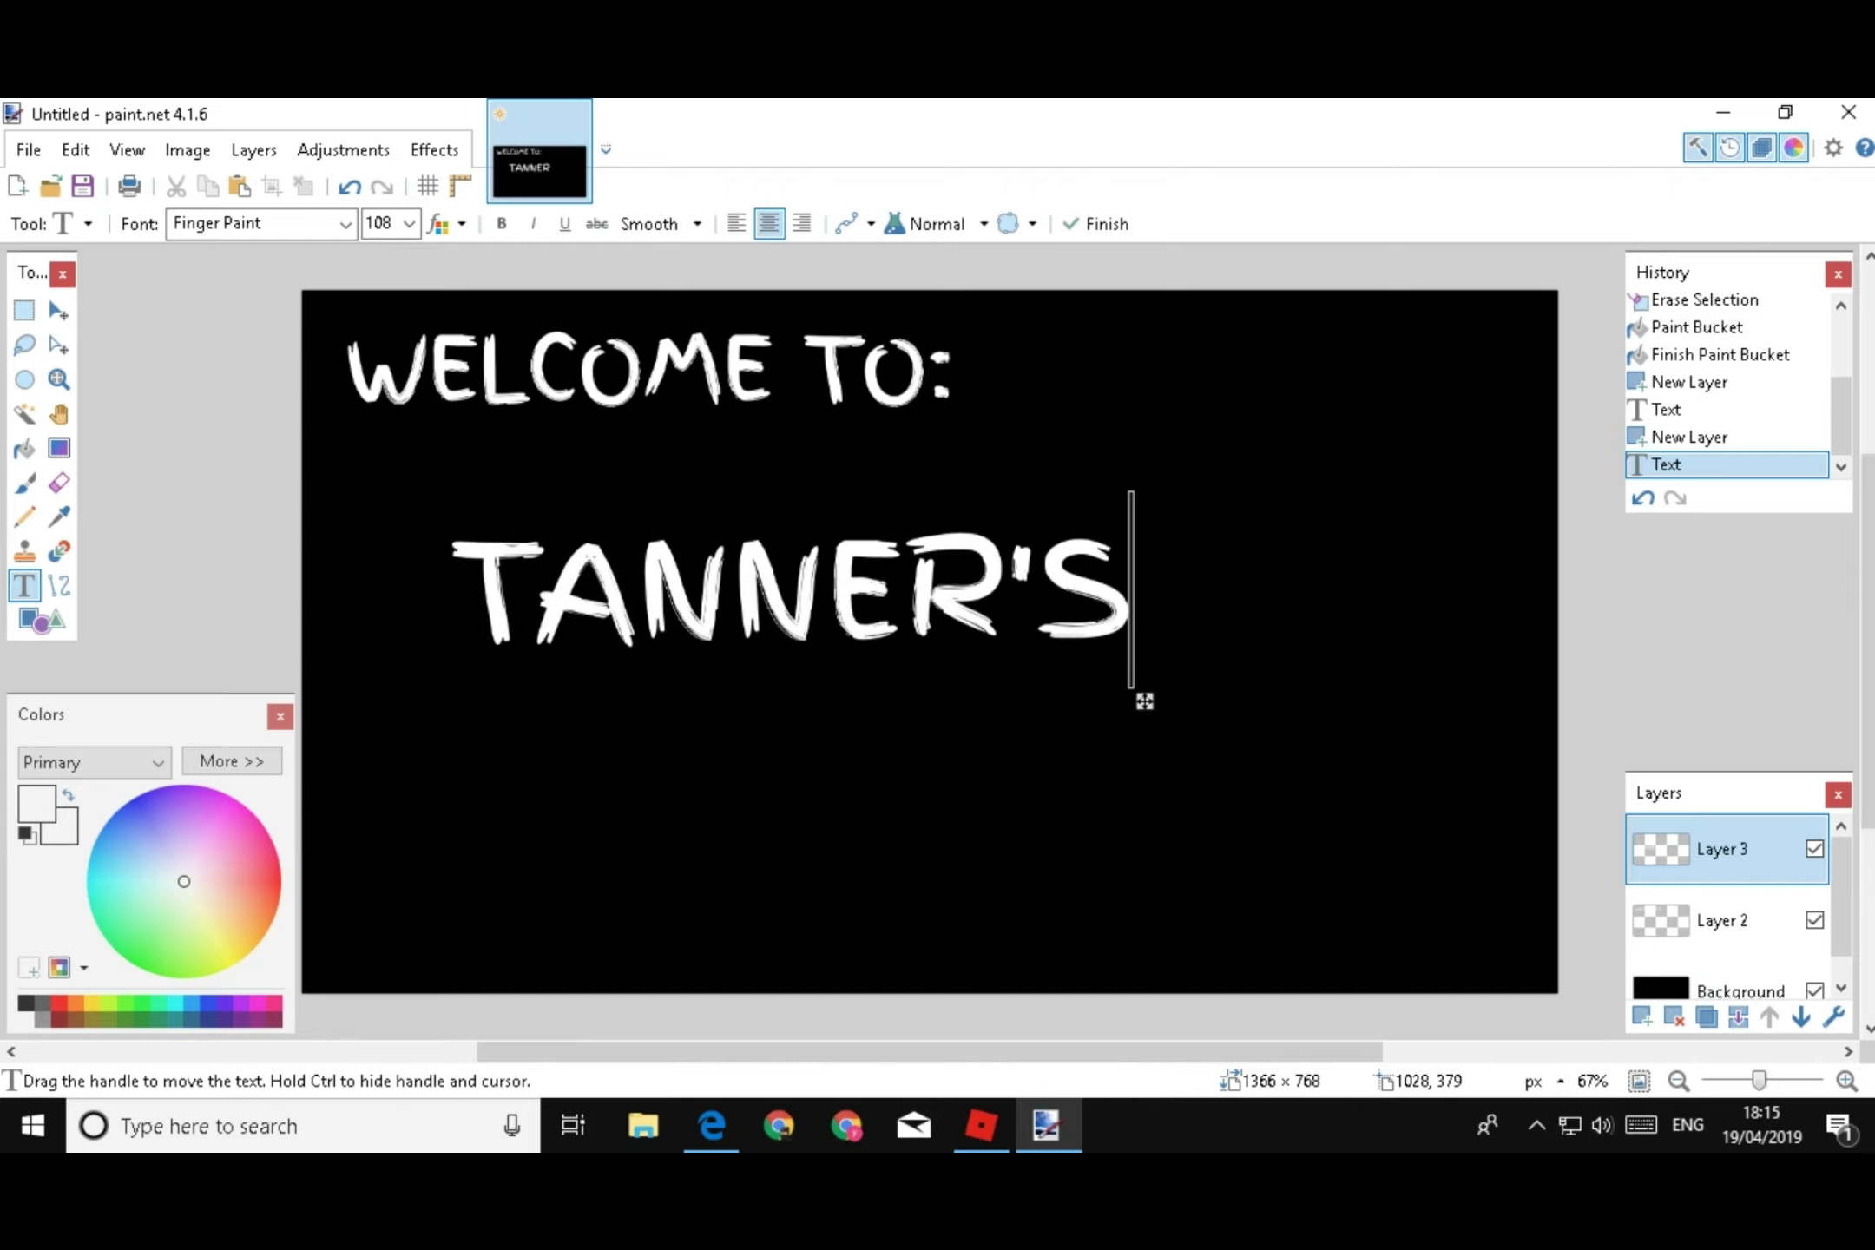
key(Return)
text(KITCHEN)
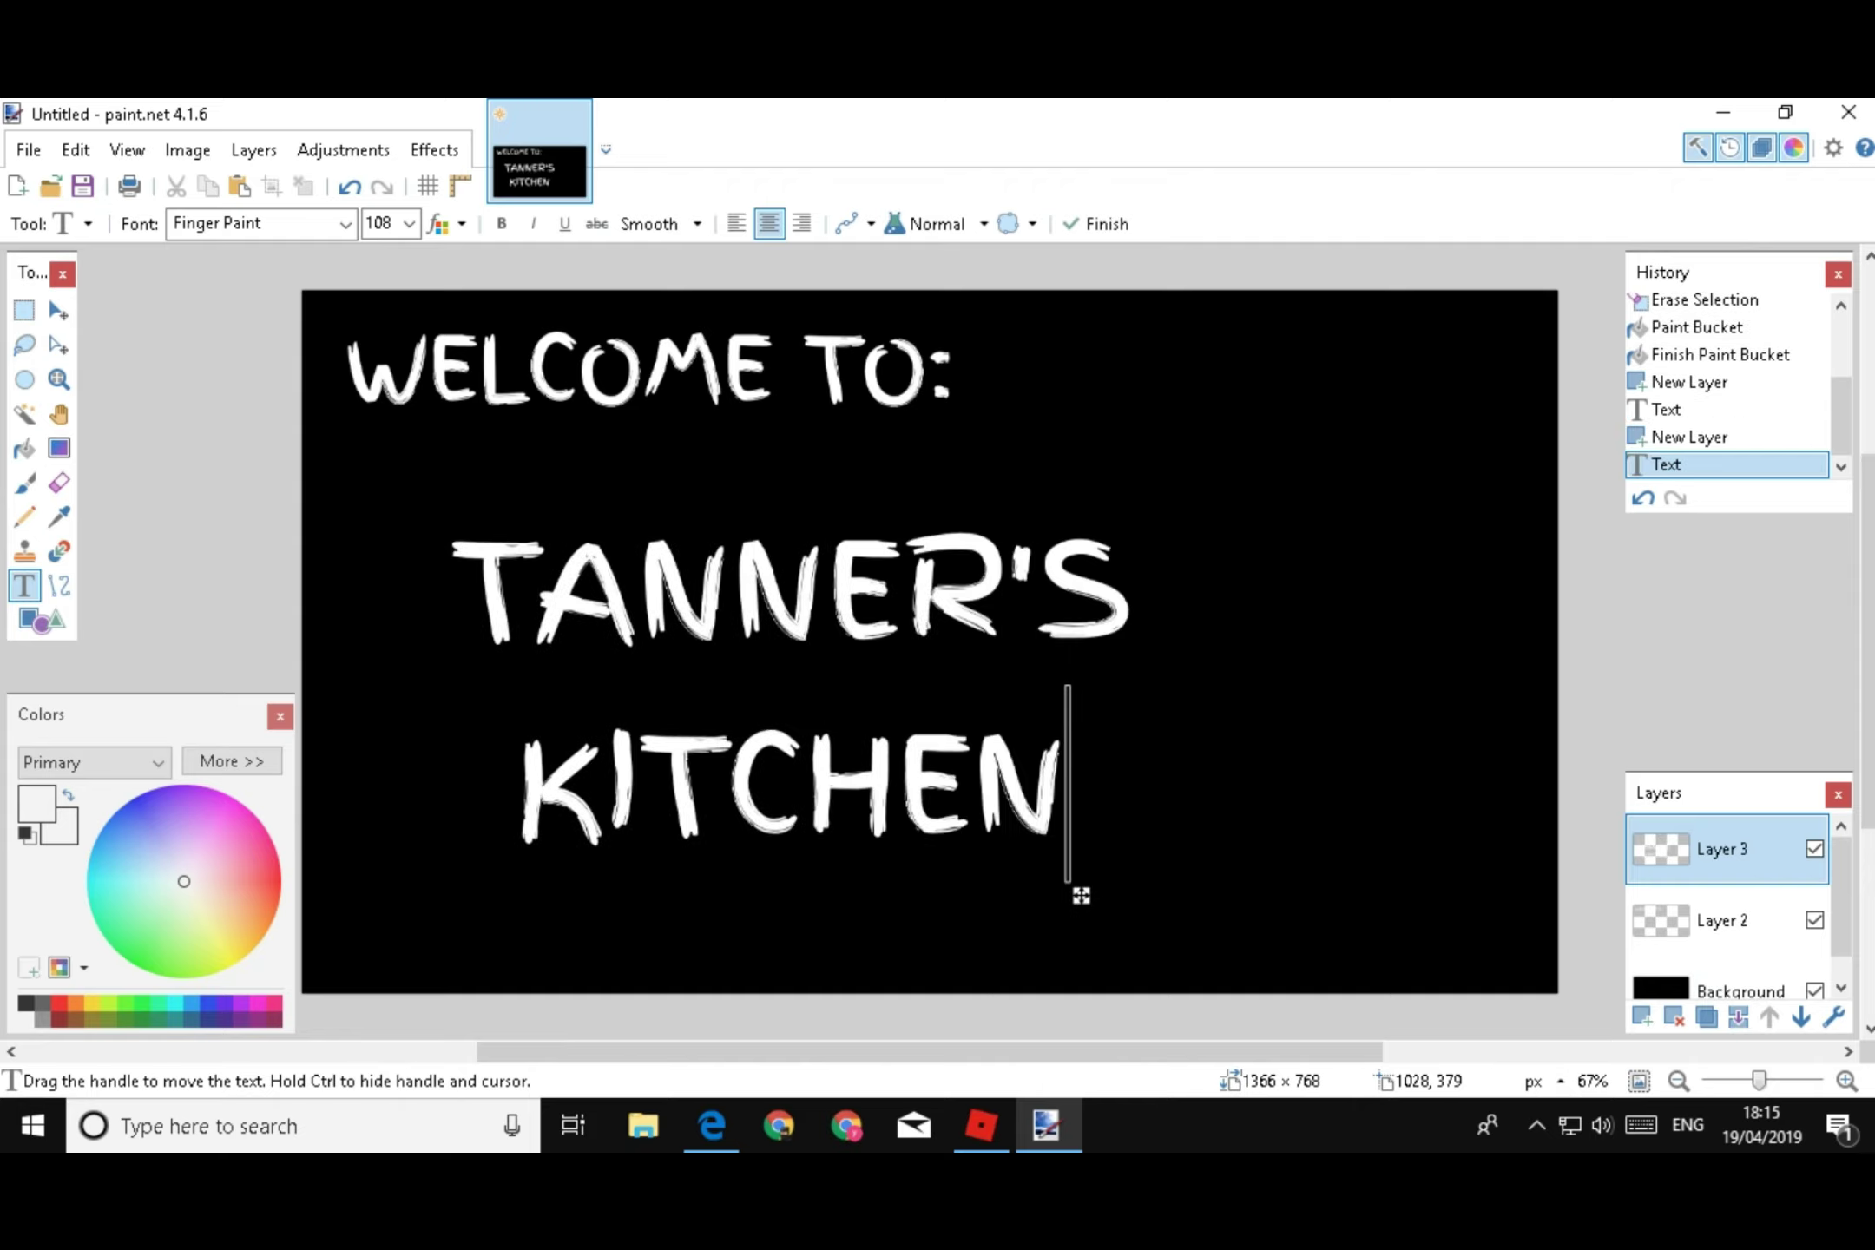
drag(1080, 895, 1206, 857)
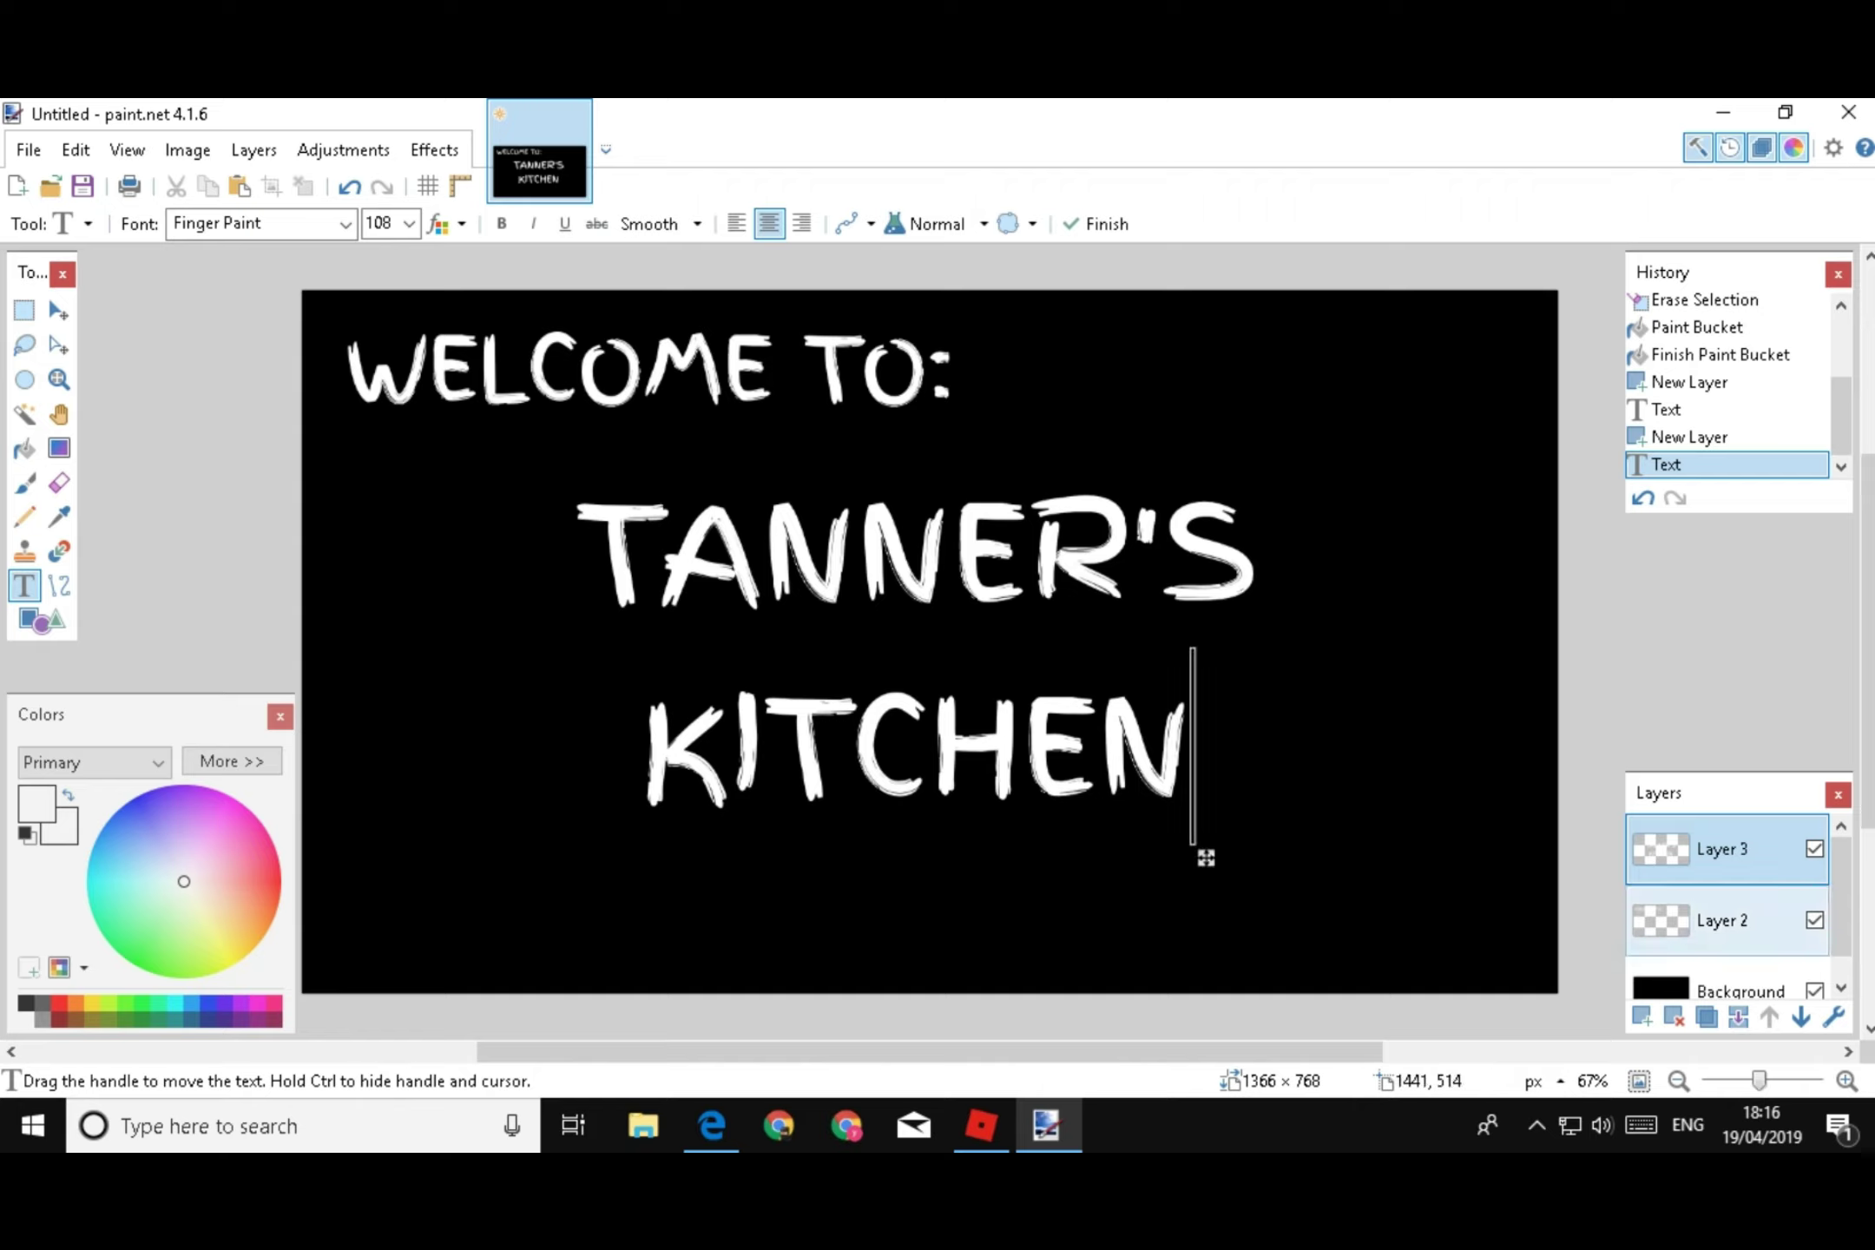
Move the "WELCOME TO:" text on Layer 2 slightly down and to the right, and deselect it
click(1723, 920)
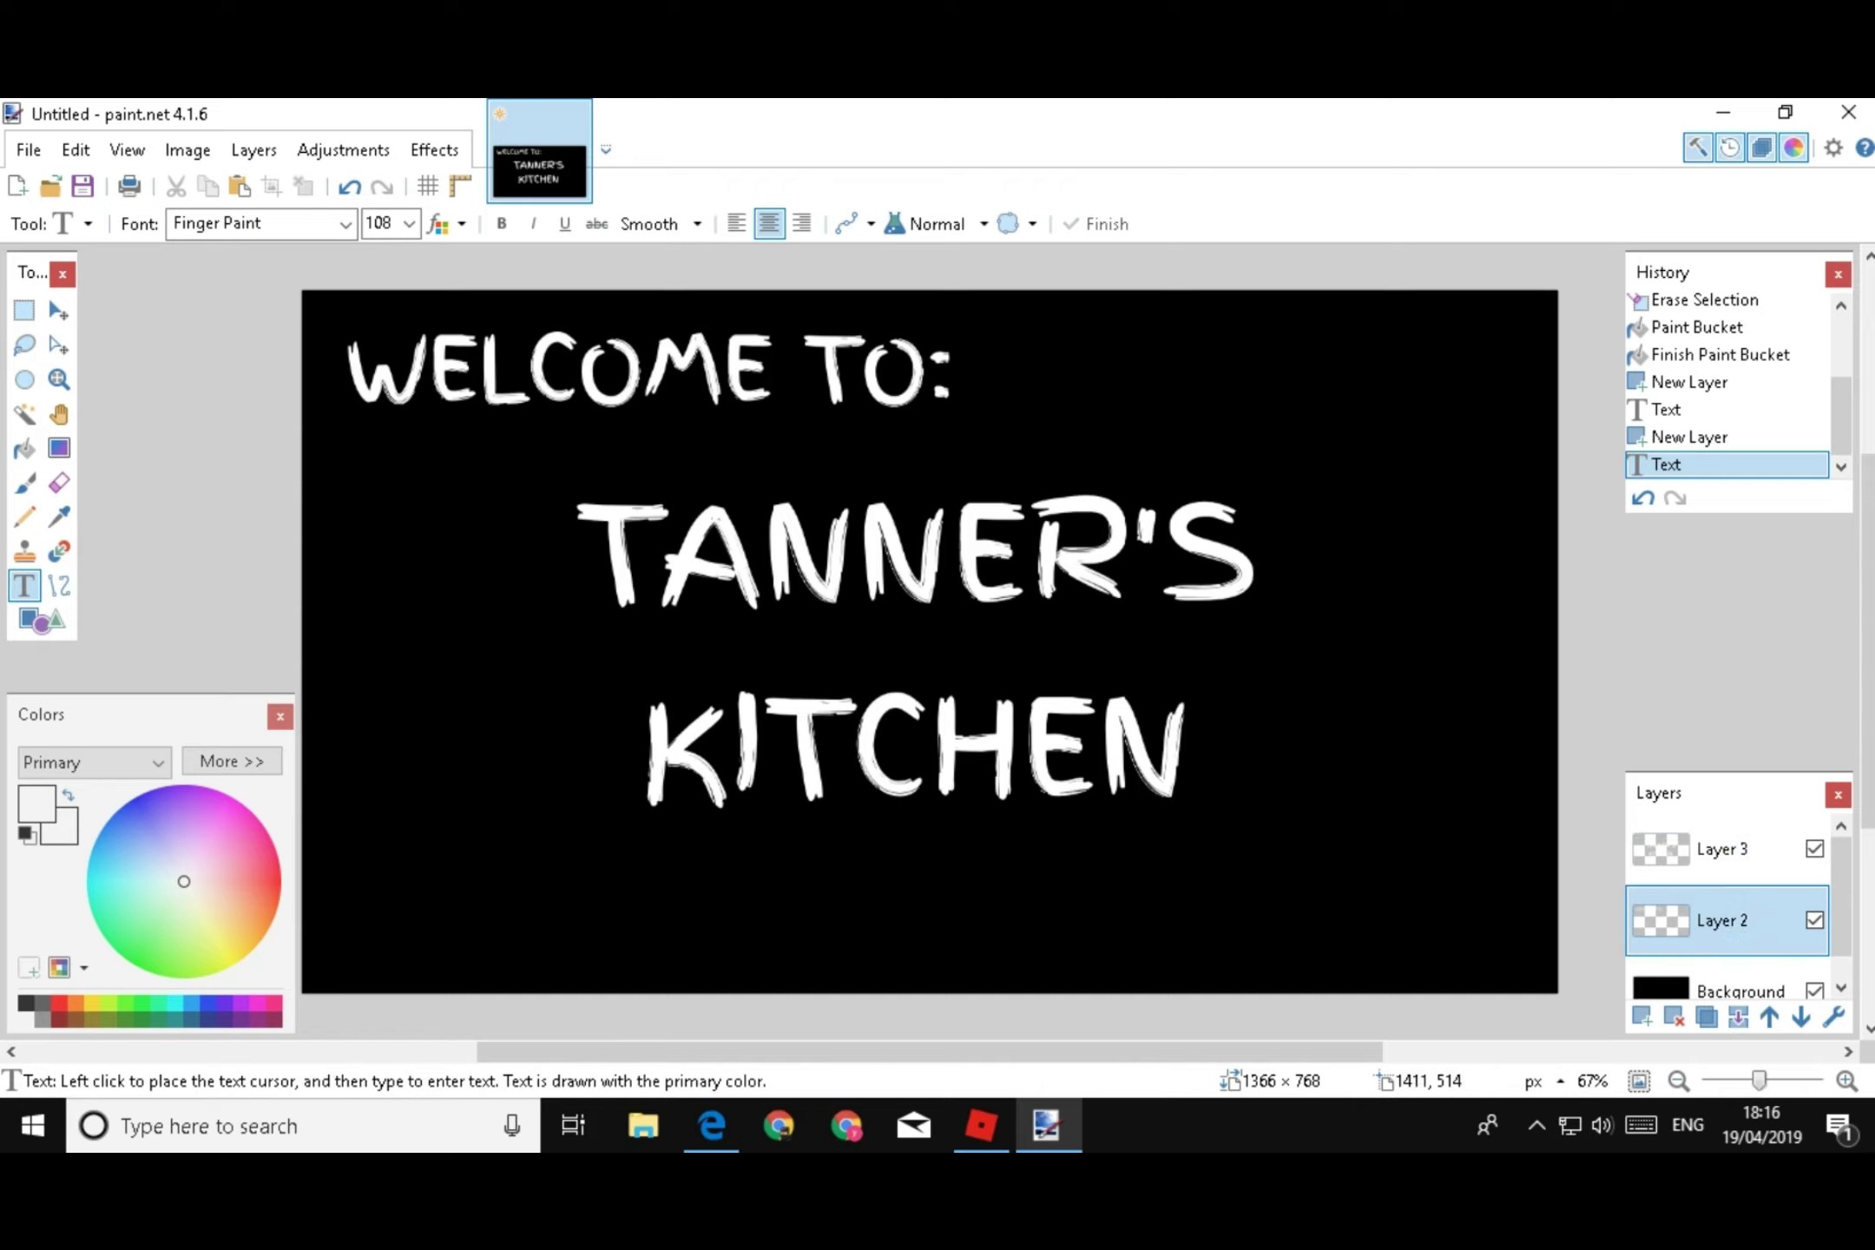
click(59, 309)
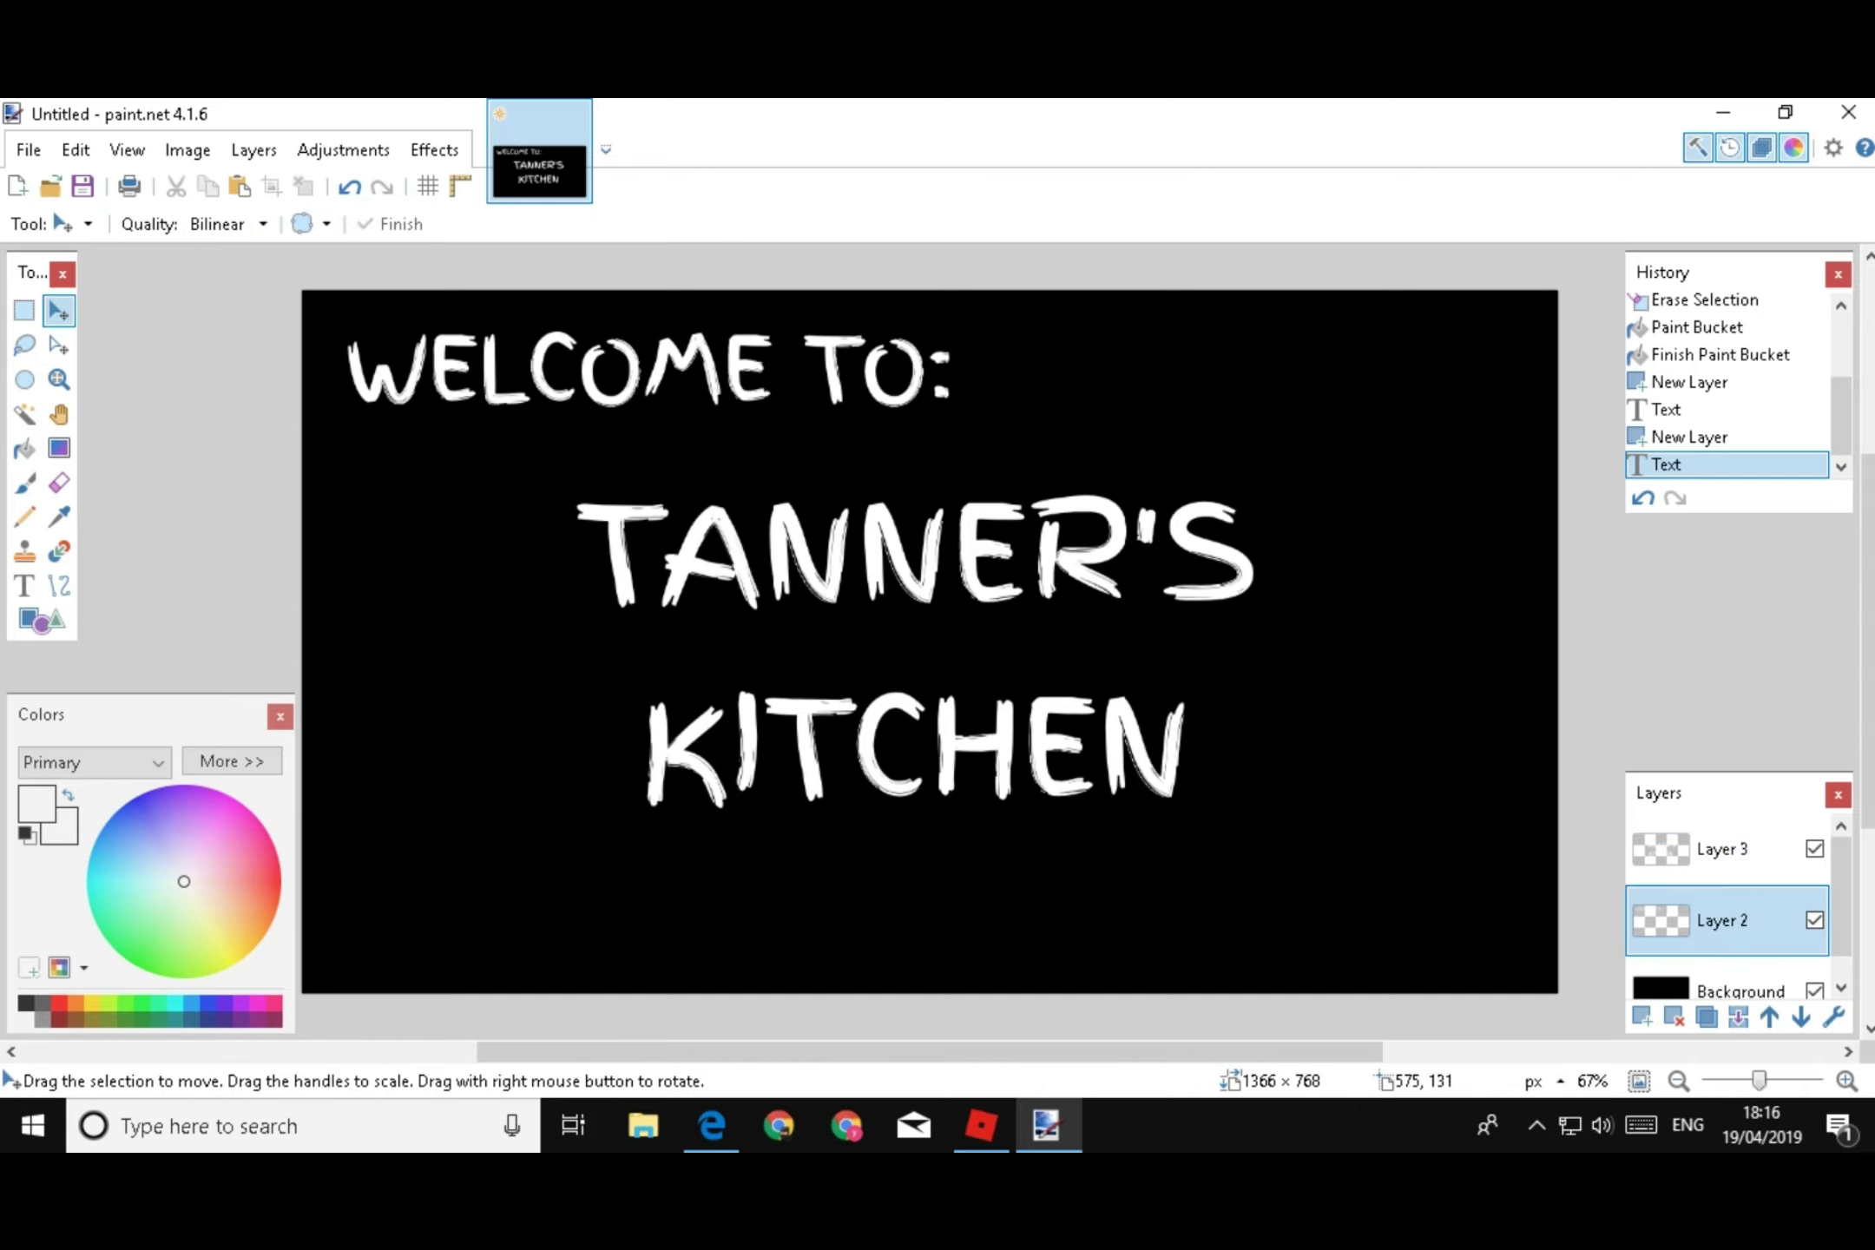
key(ctrl+a)
drag(795, 352, 807, 385)
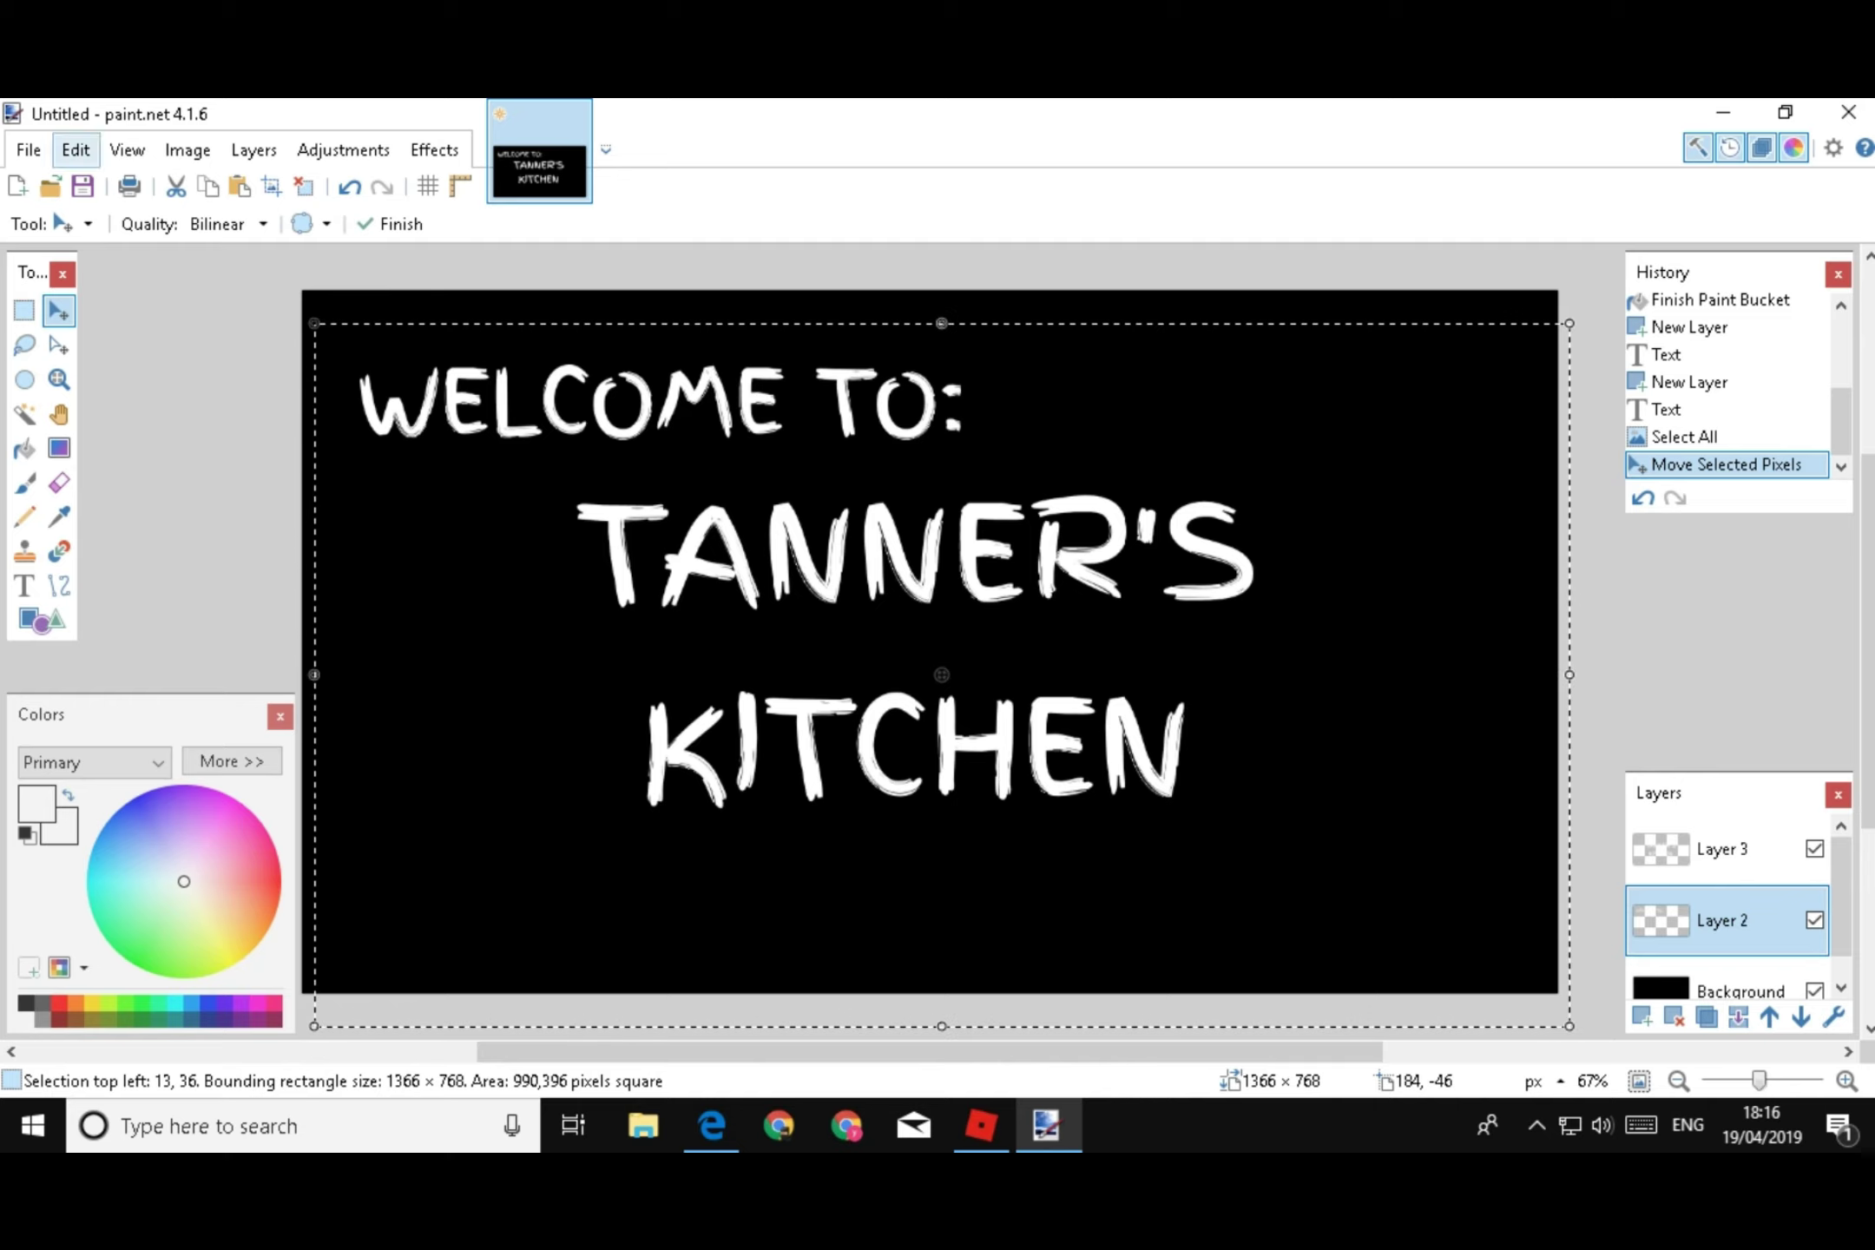
click(75, 149)
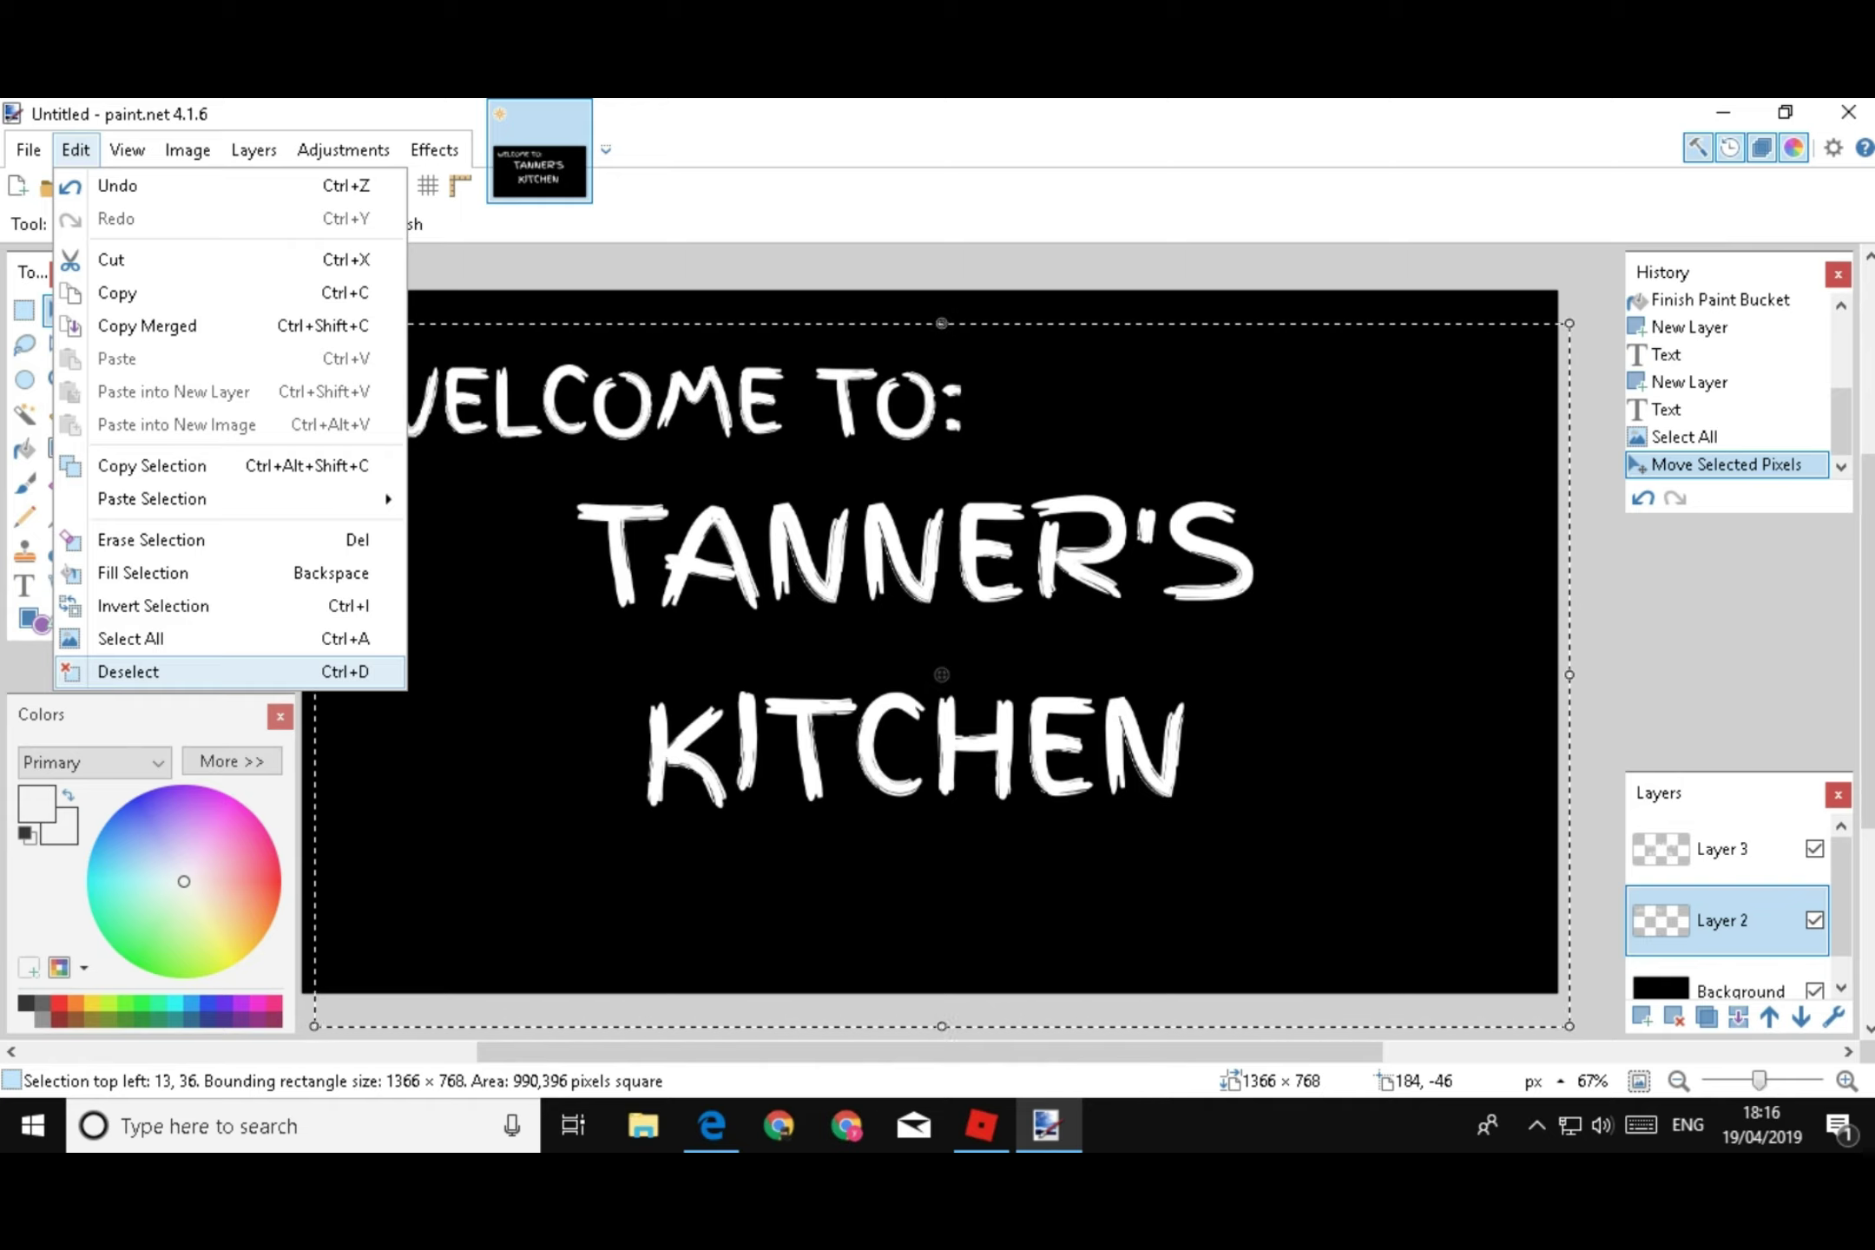
click(128, 671)
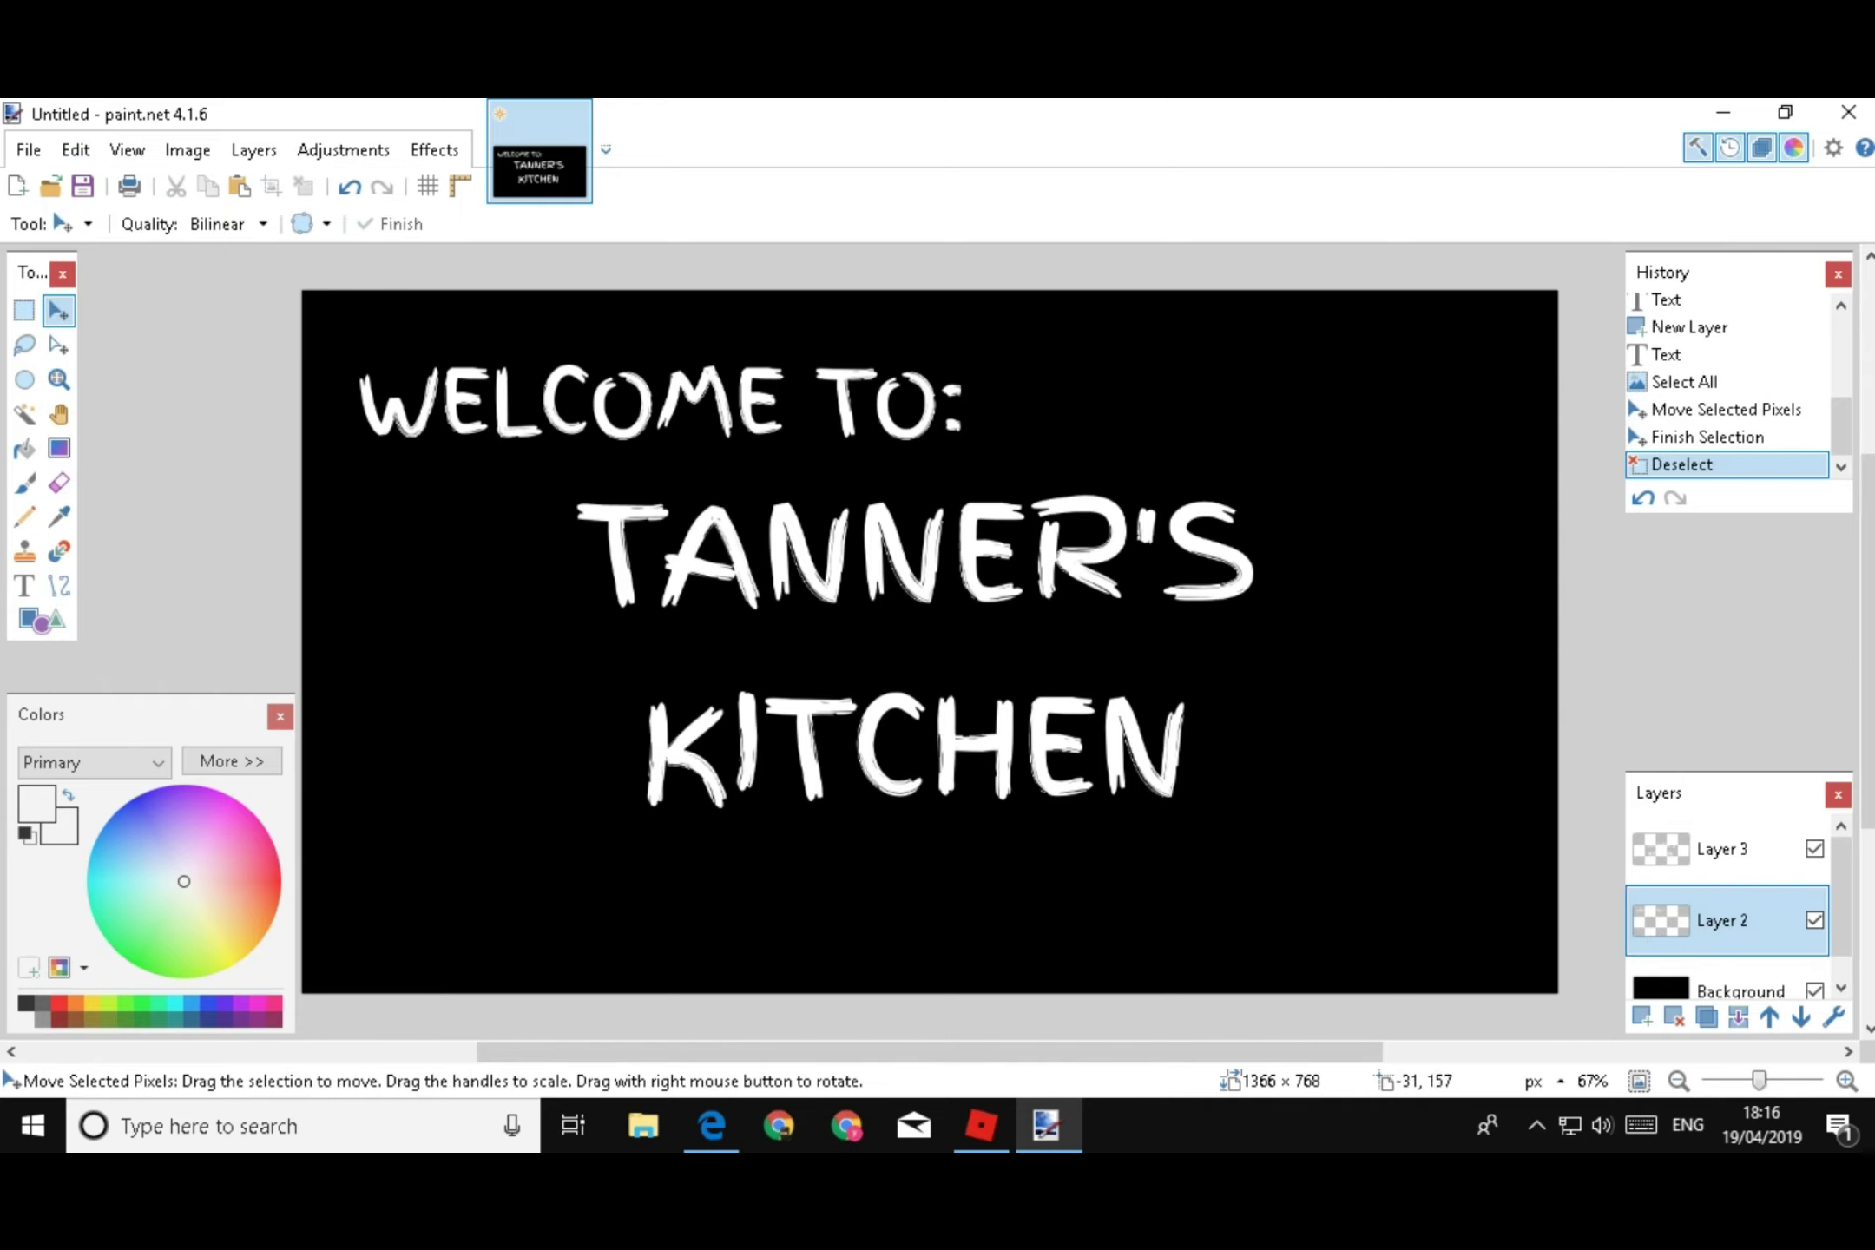
Start saving the sign under a new file on the Desktop and choose JPEG as the file type
click(28, 149)
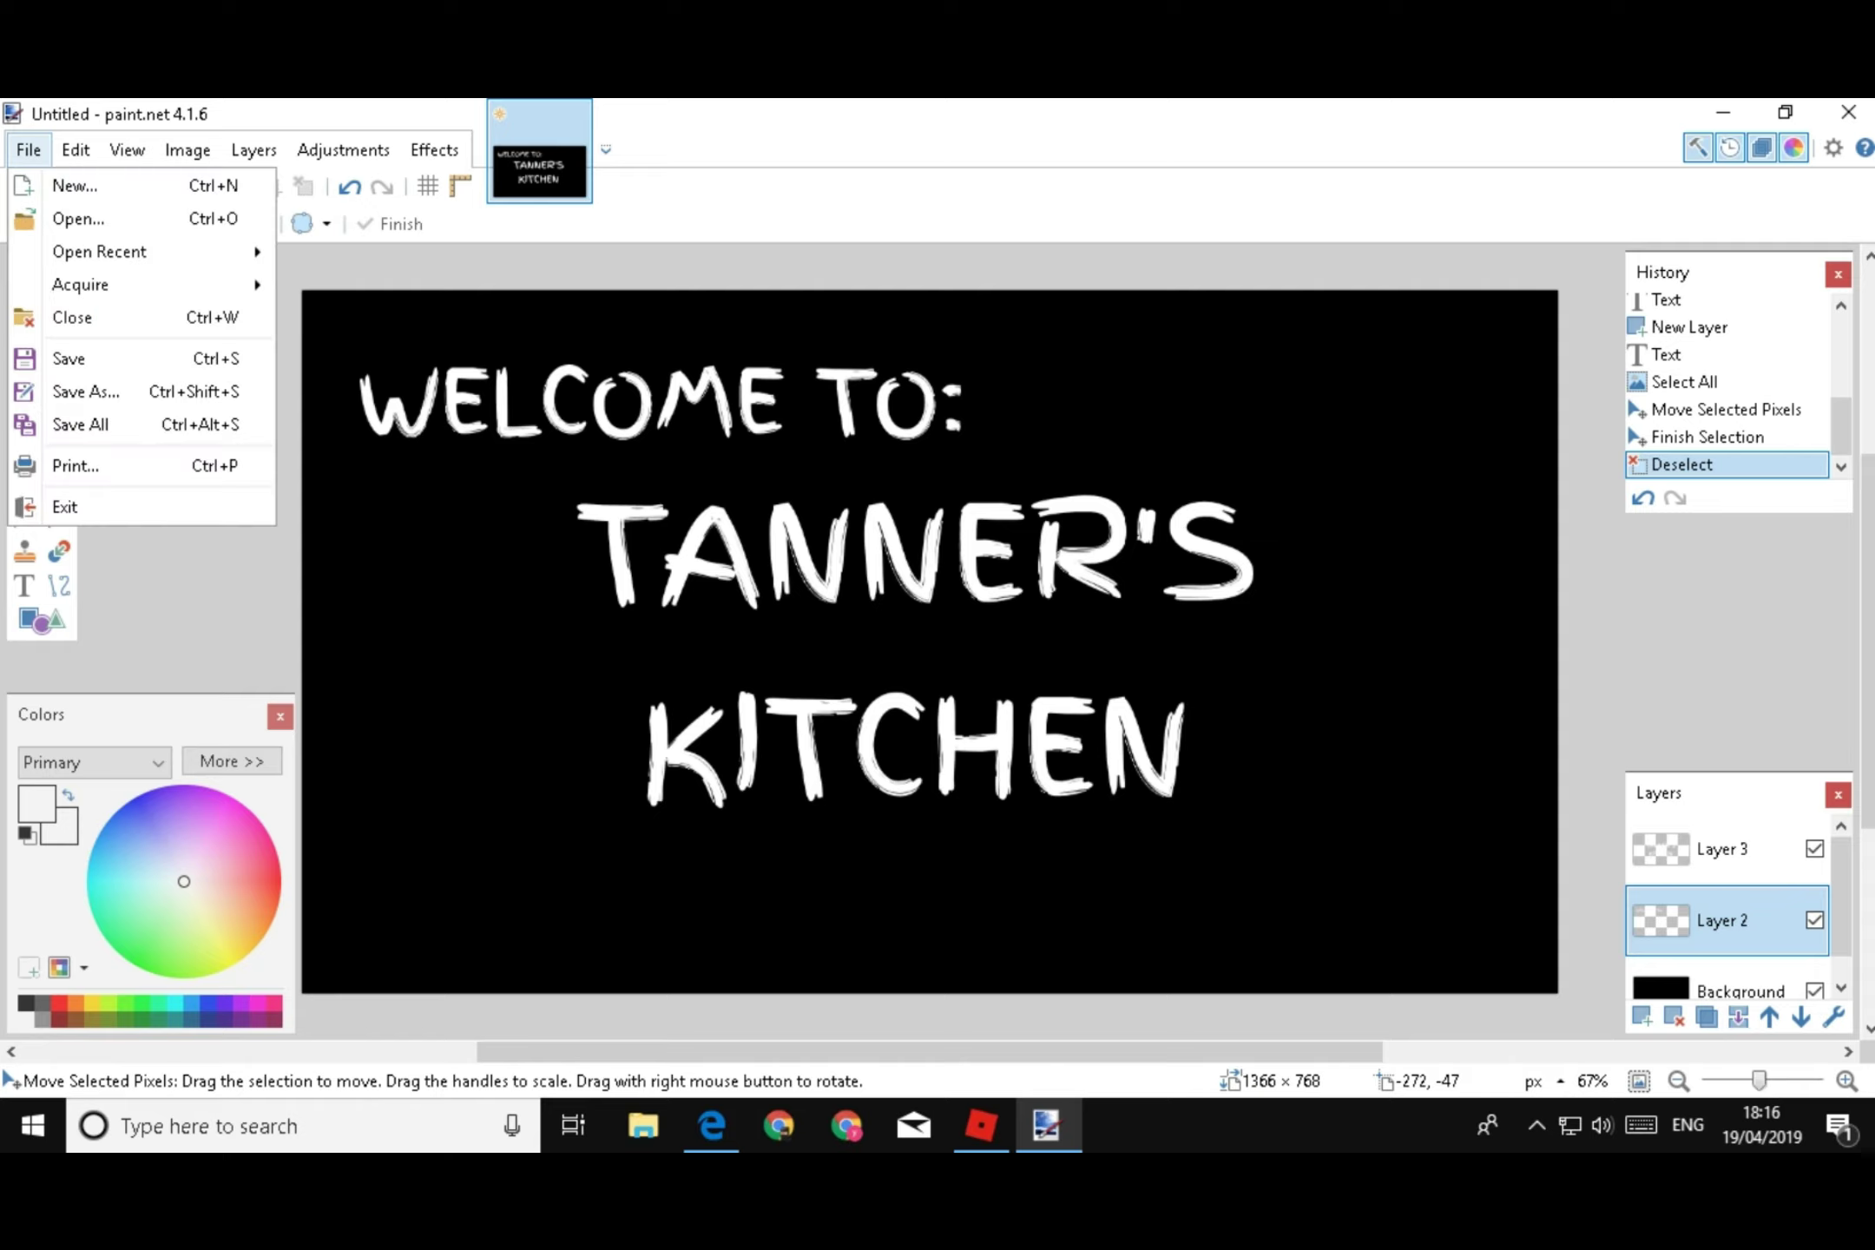
click(86, 391)
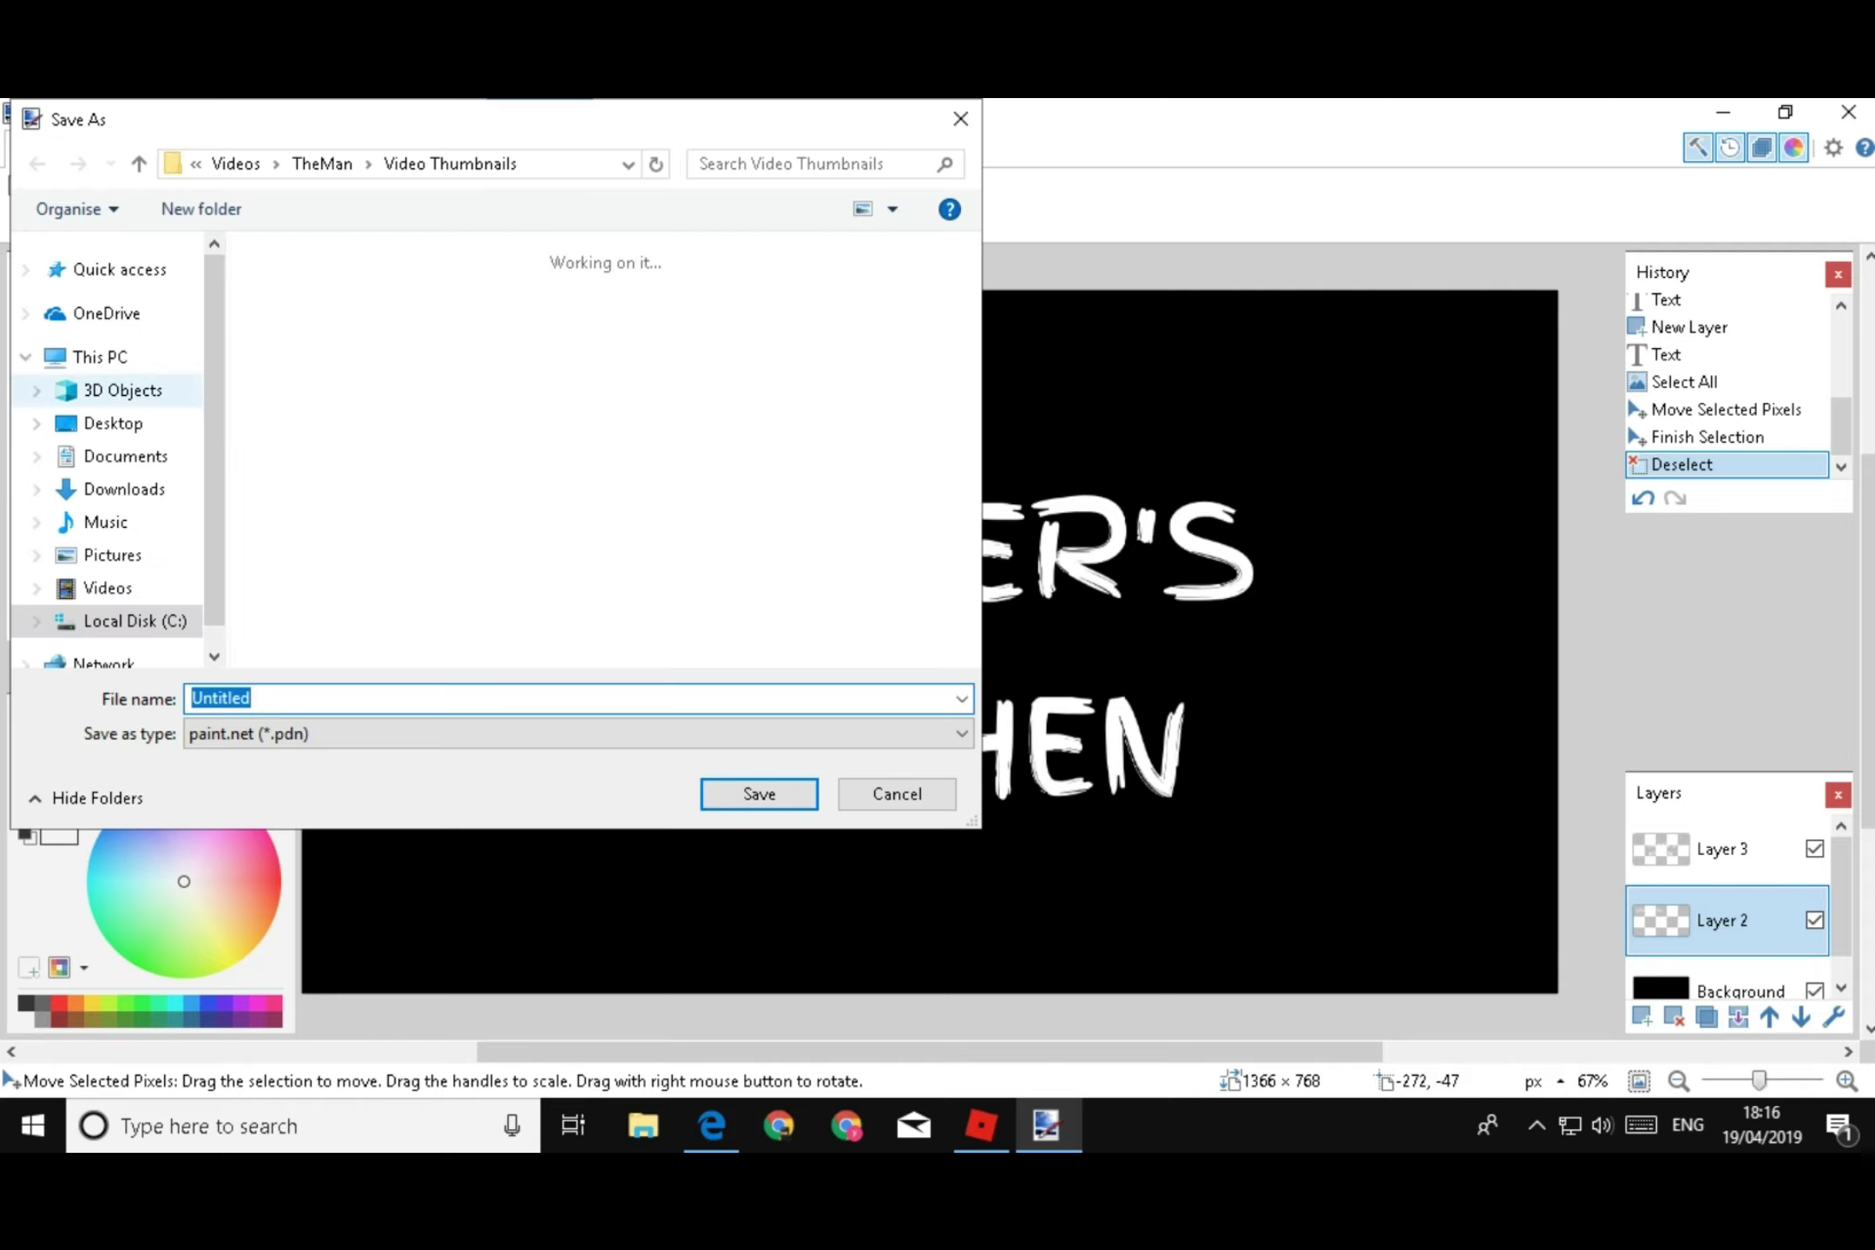
click(113, 422)
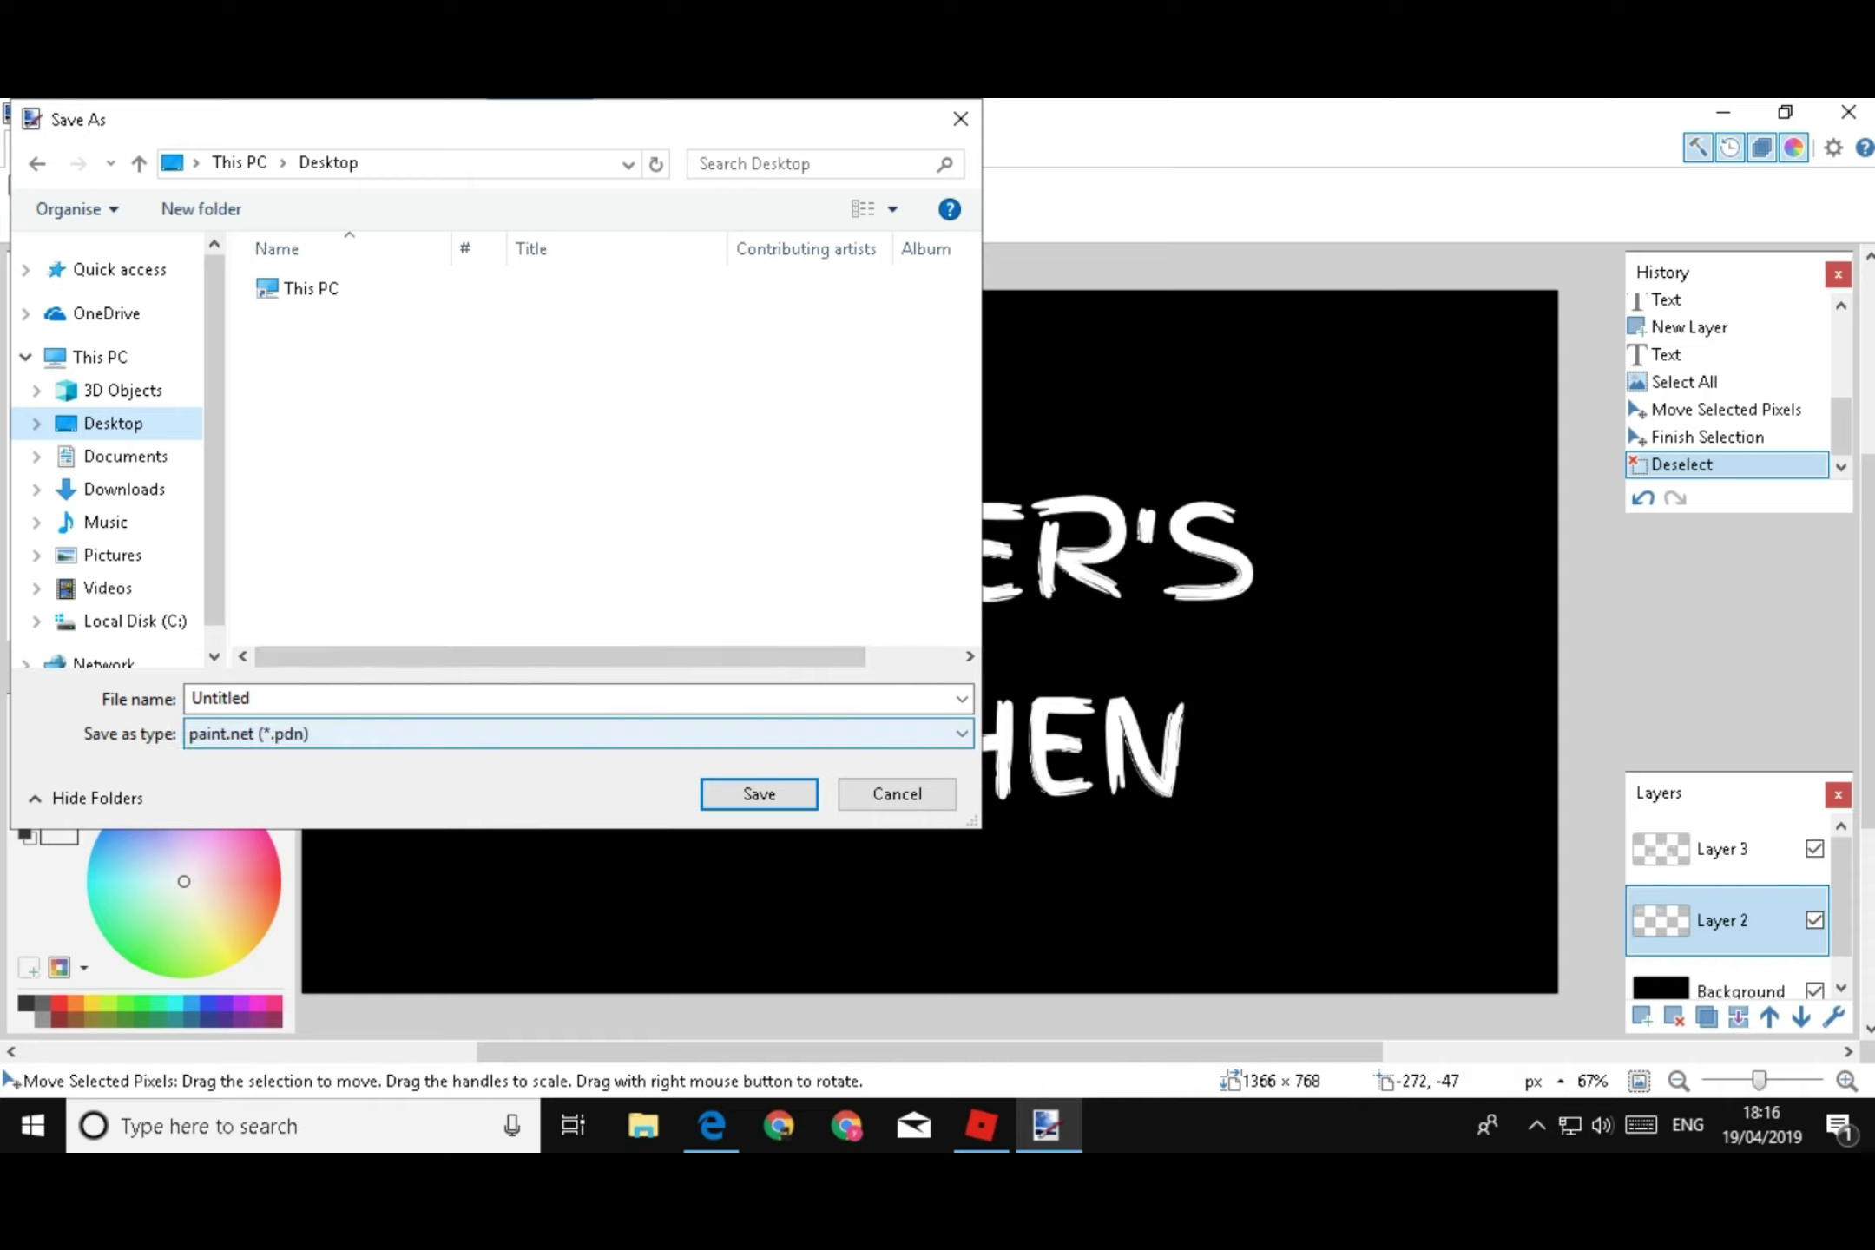
click(573, 733)
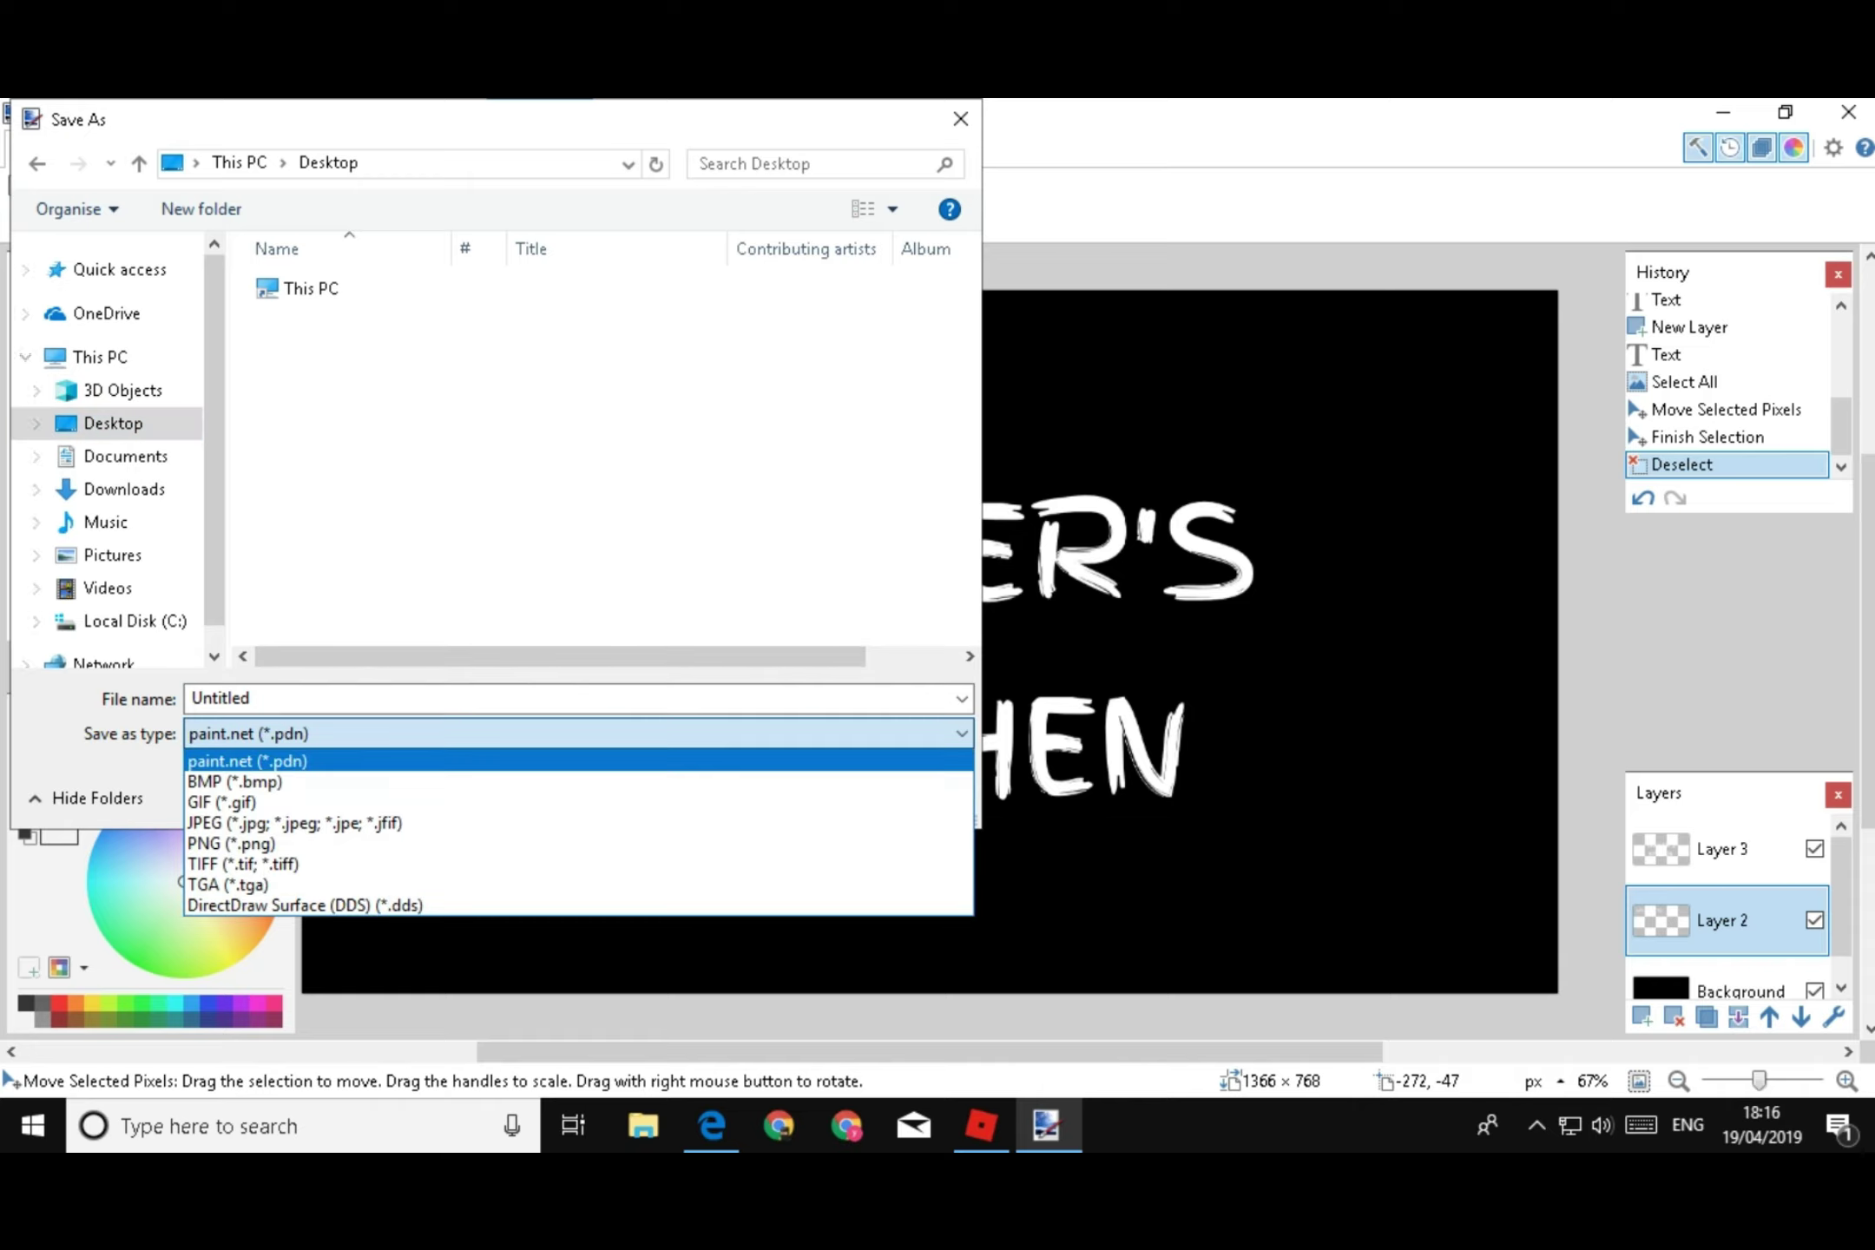
key(Escape)
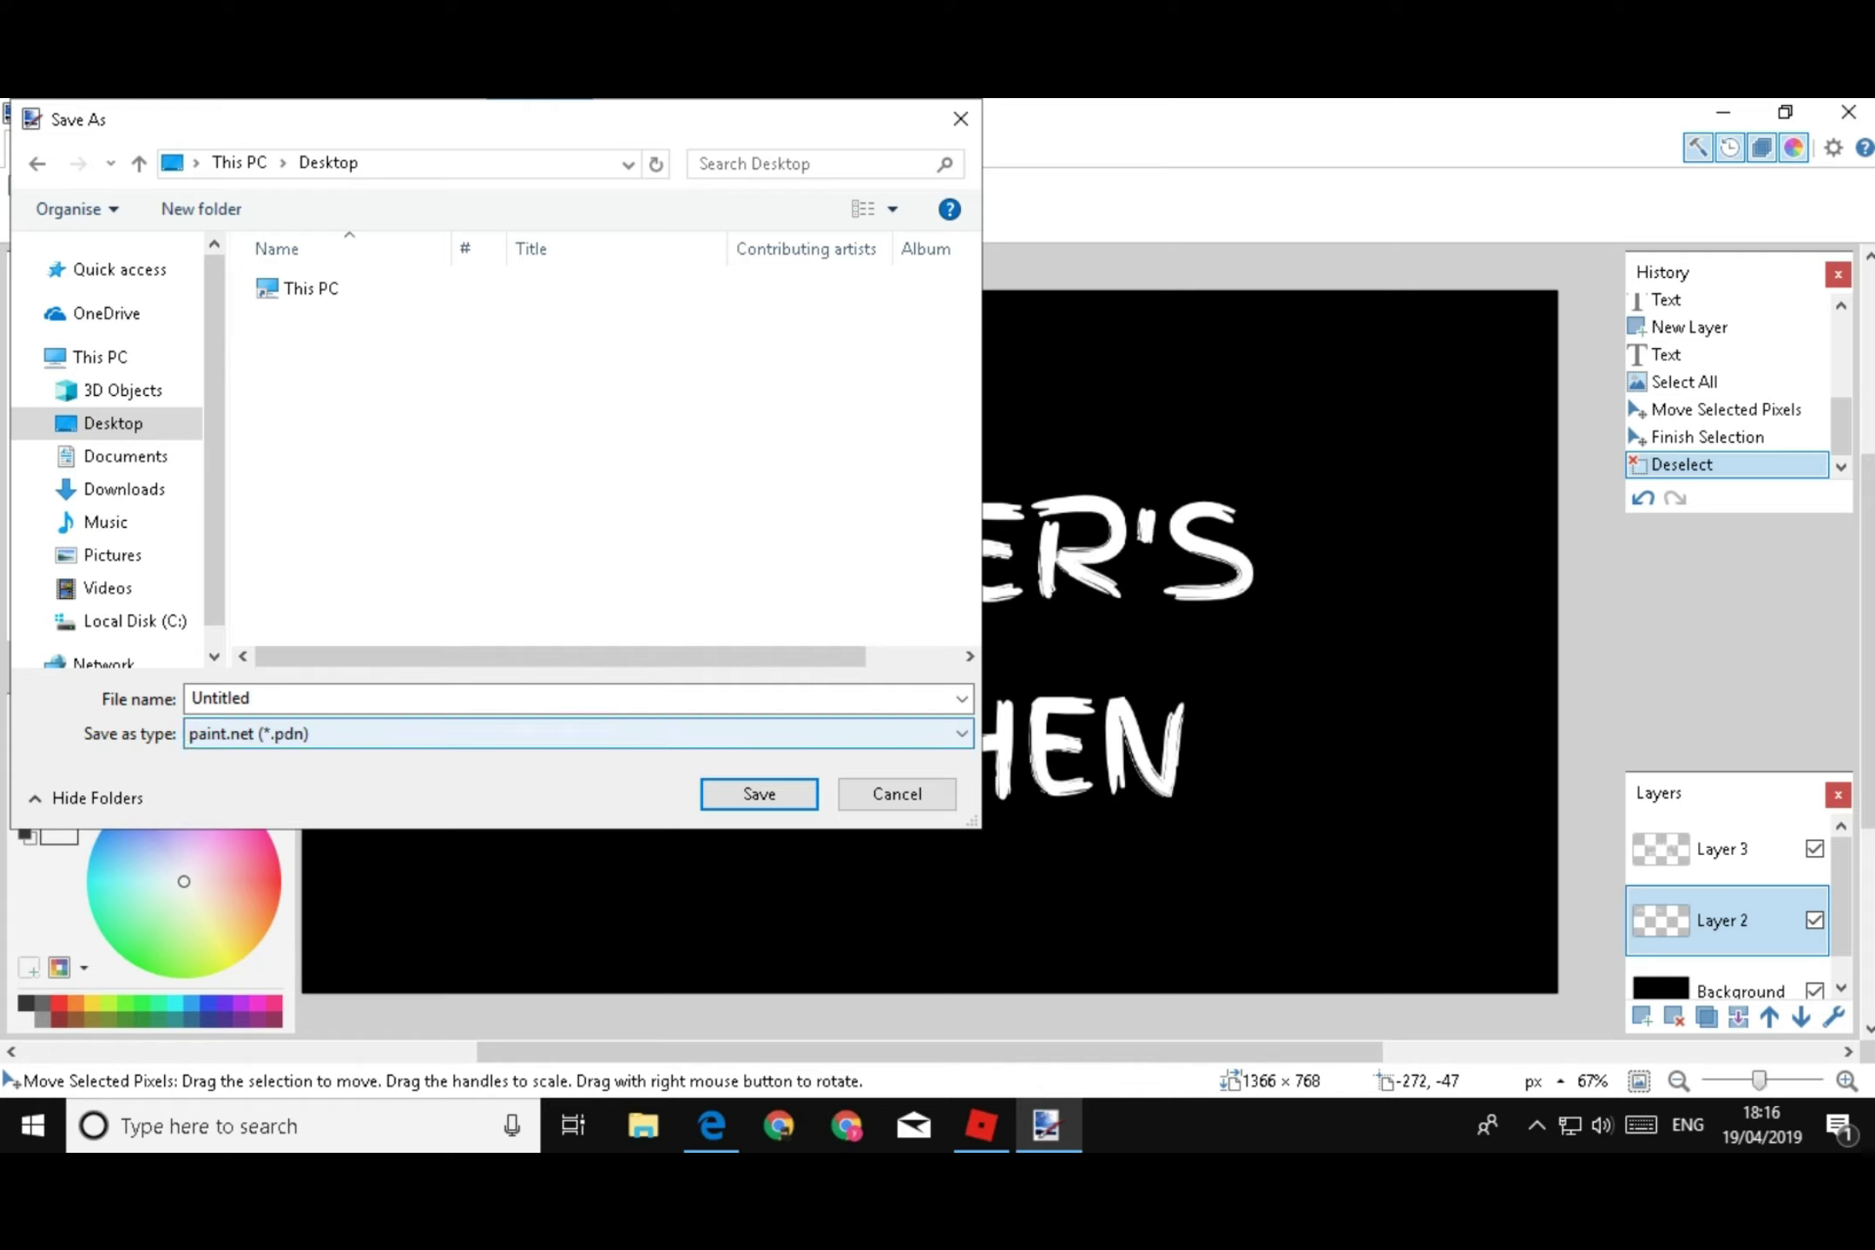
key(alt+Down)
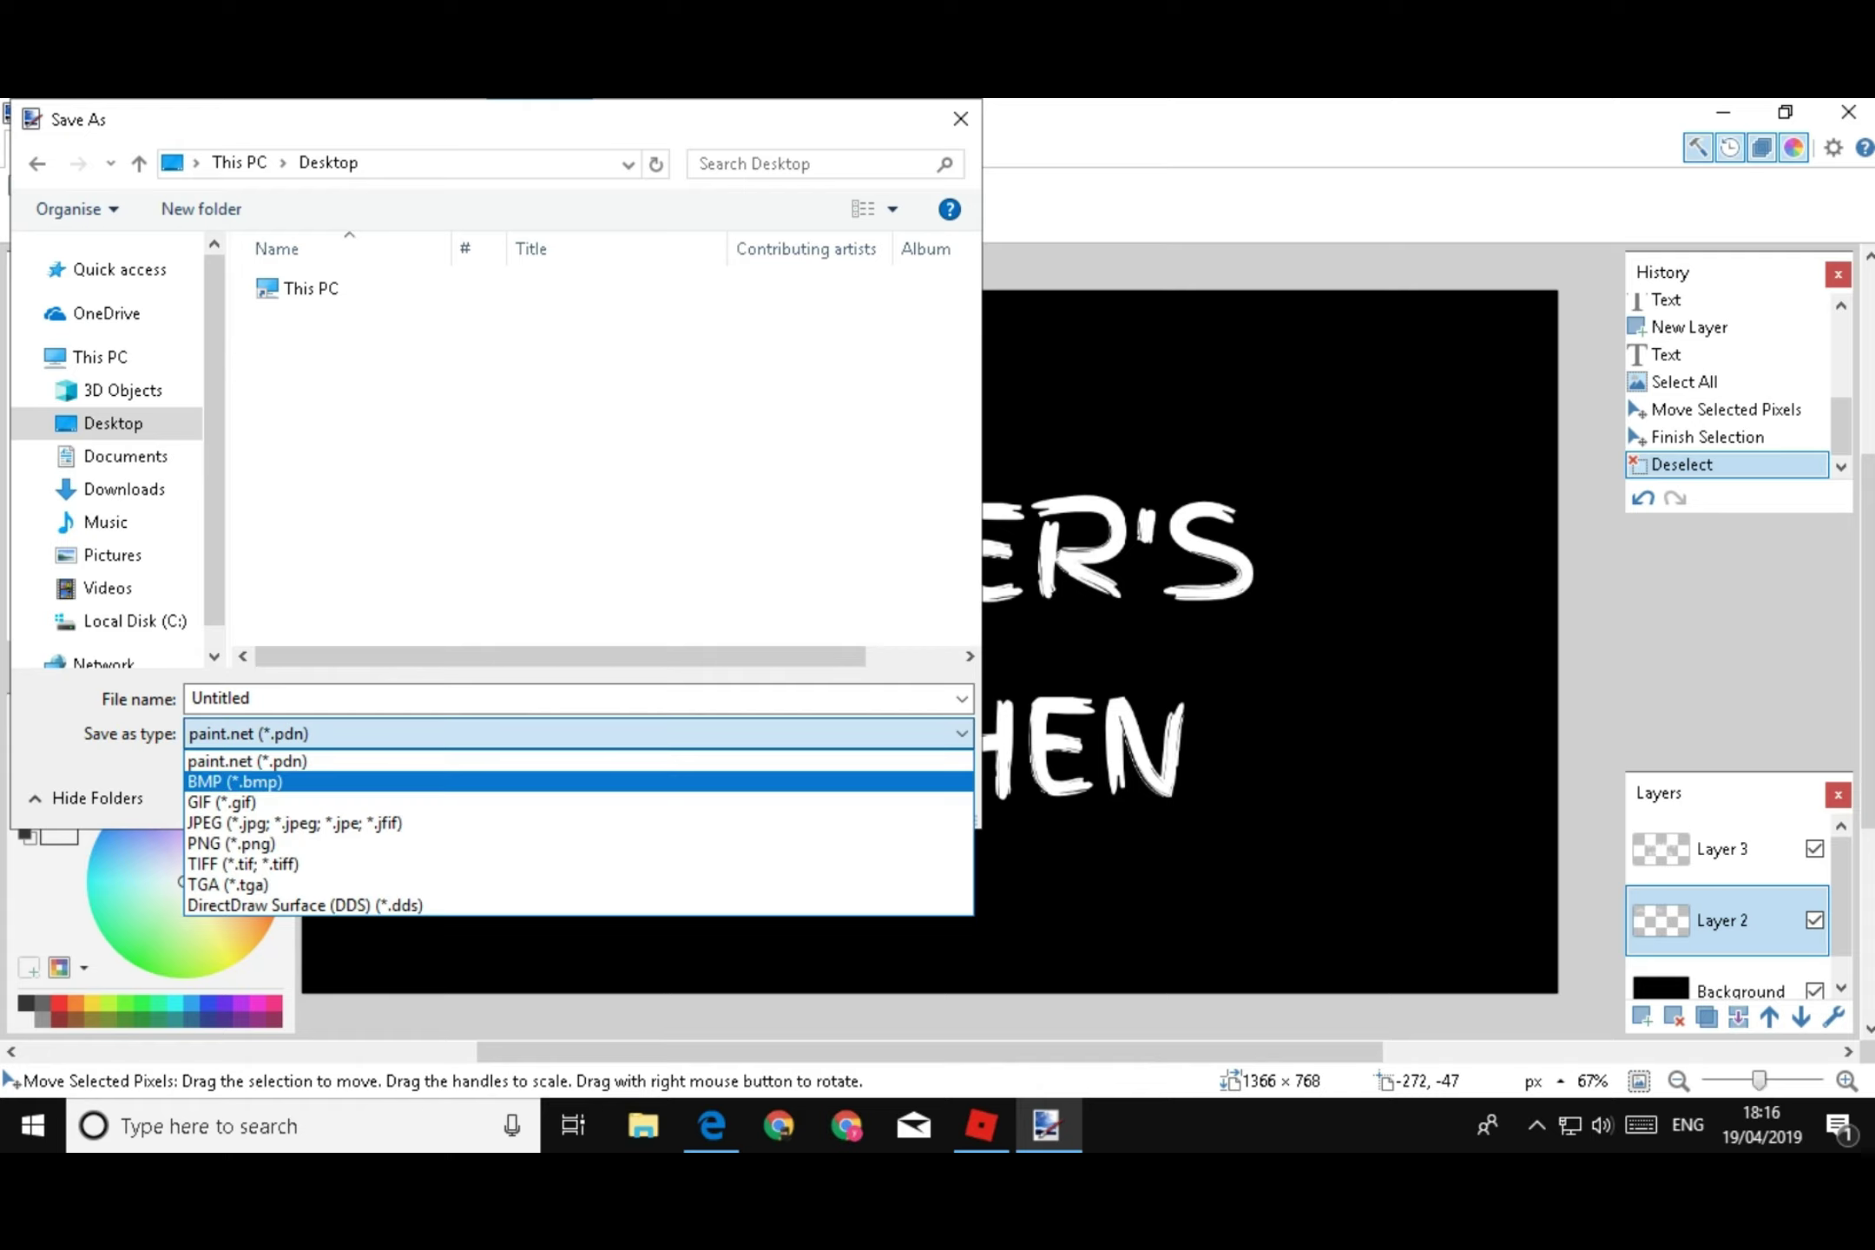
key(Down)
key(Down)
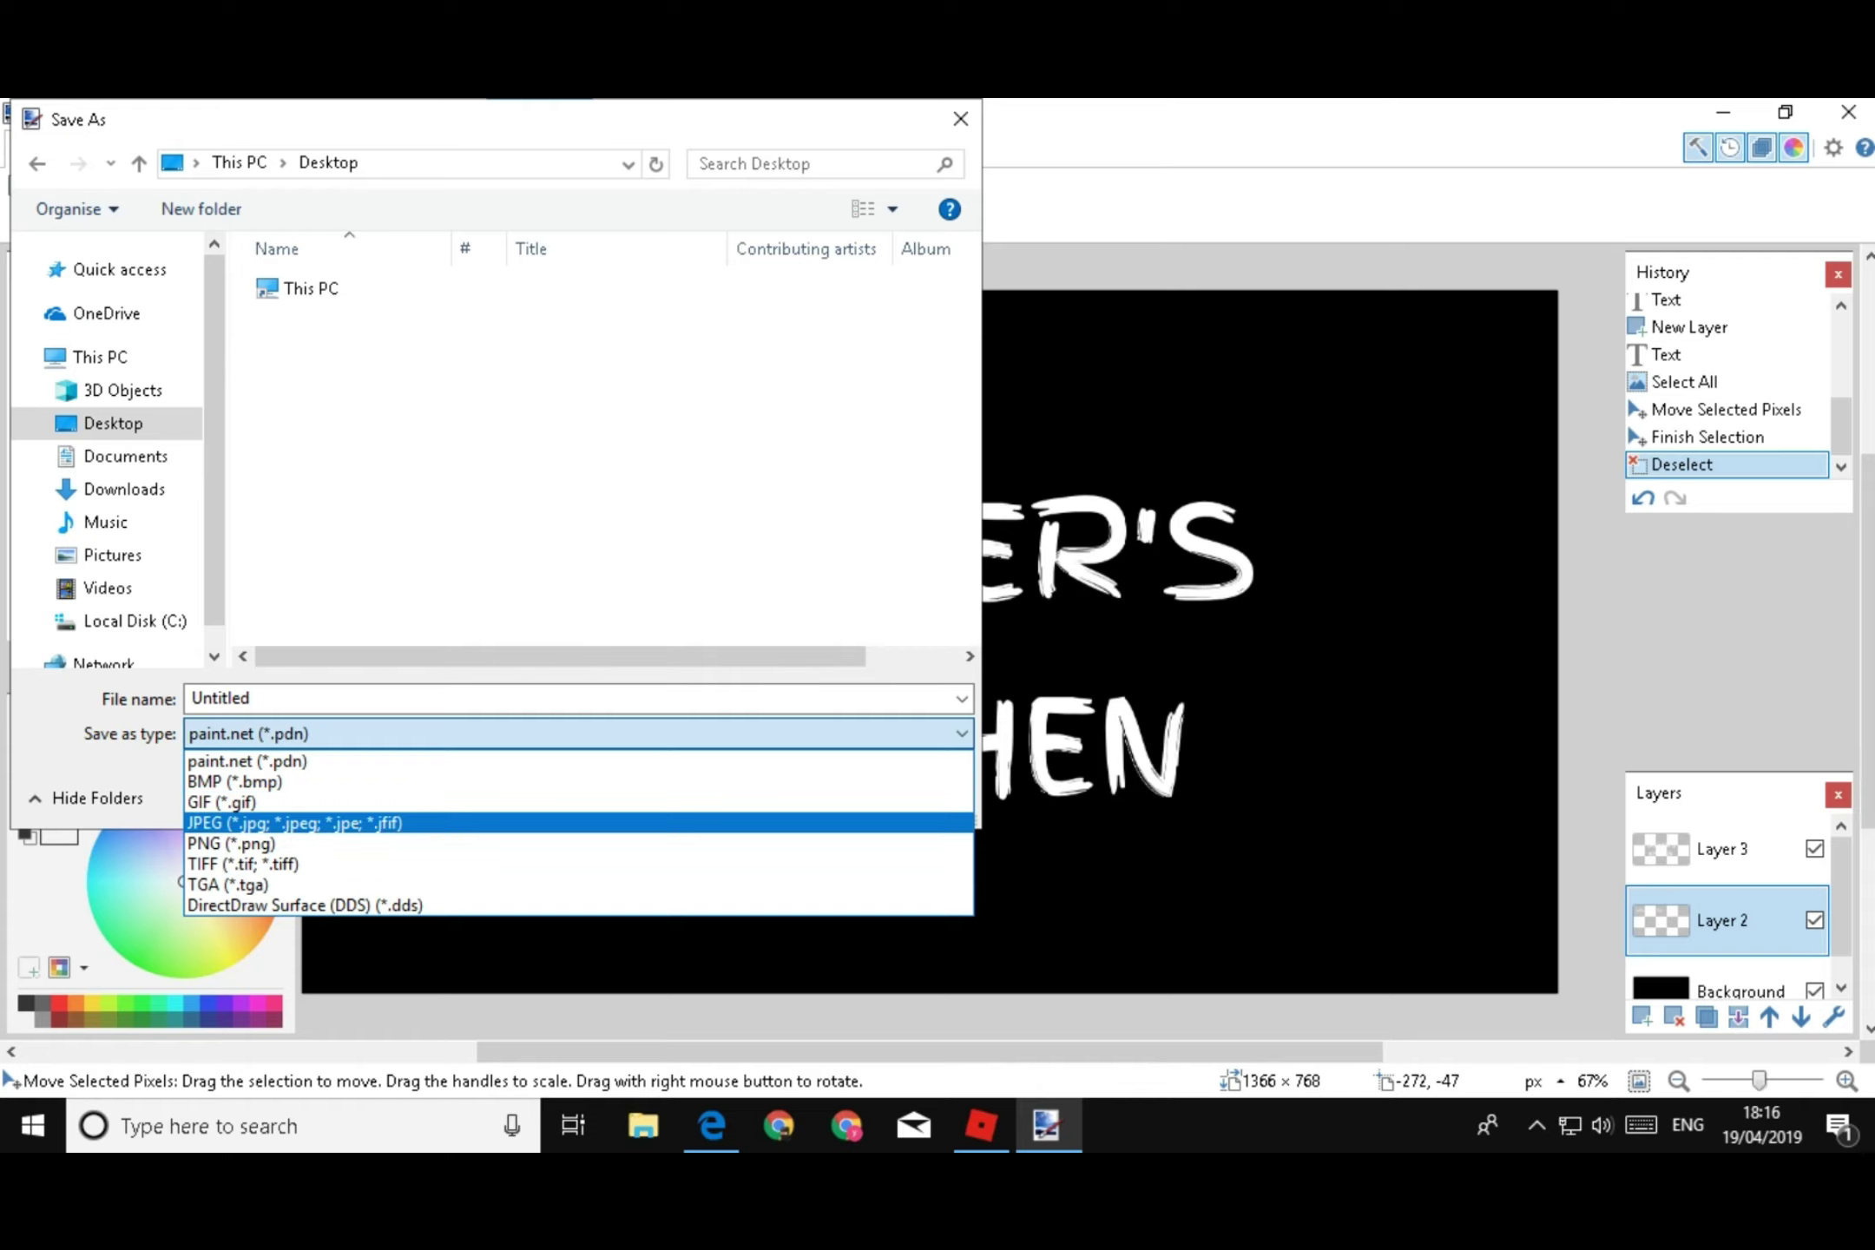
key(Up)
key(Down)
key(Down)
key(Down)
key(Down)
key(Down)
key(Up)
key(Up)
key(Up)
key(Up)
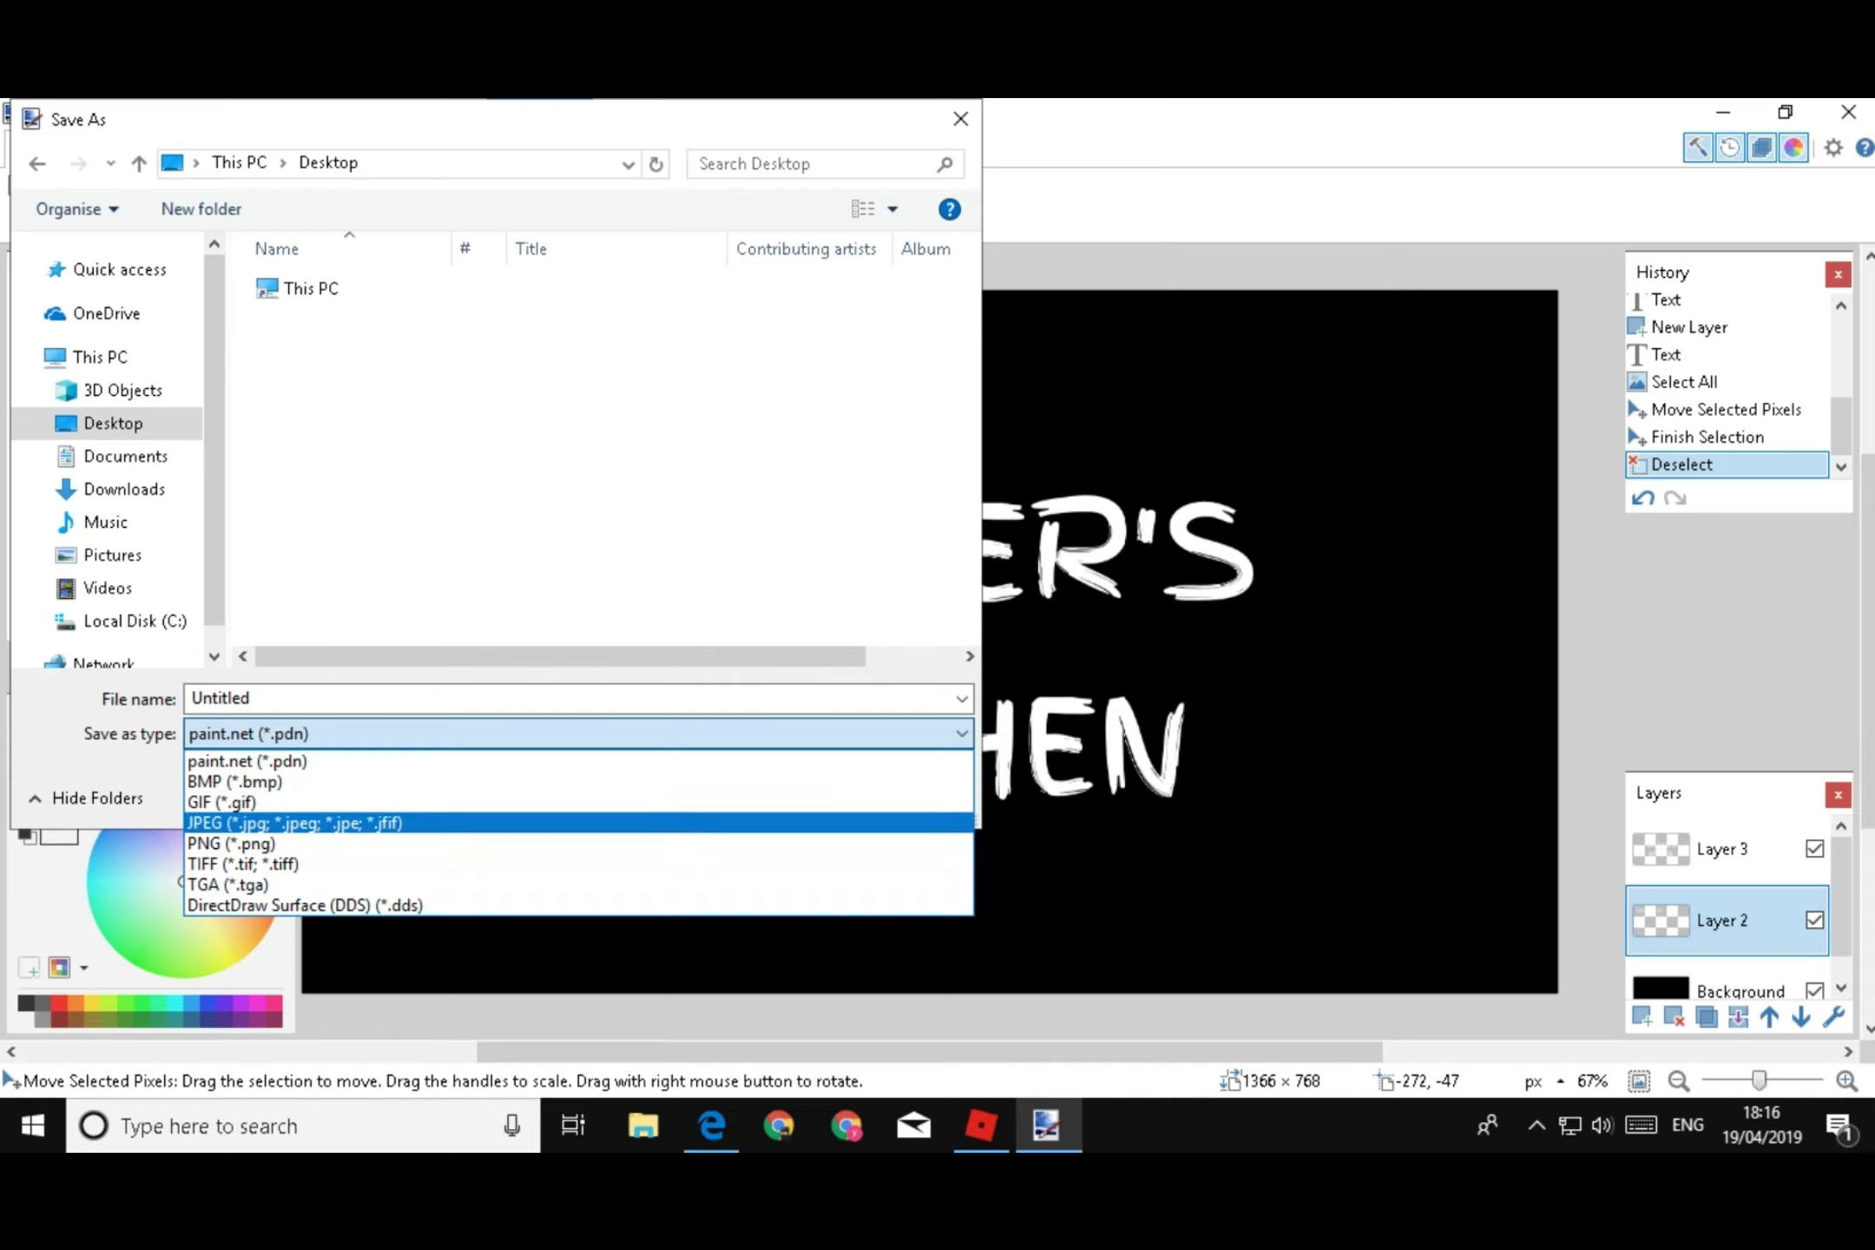
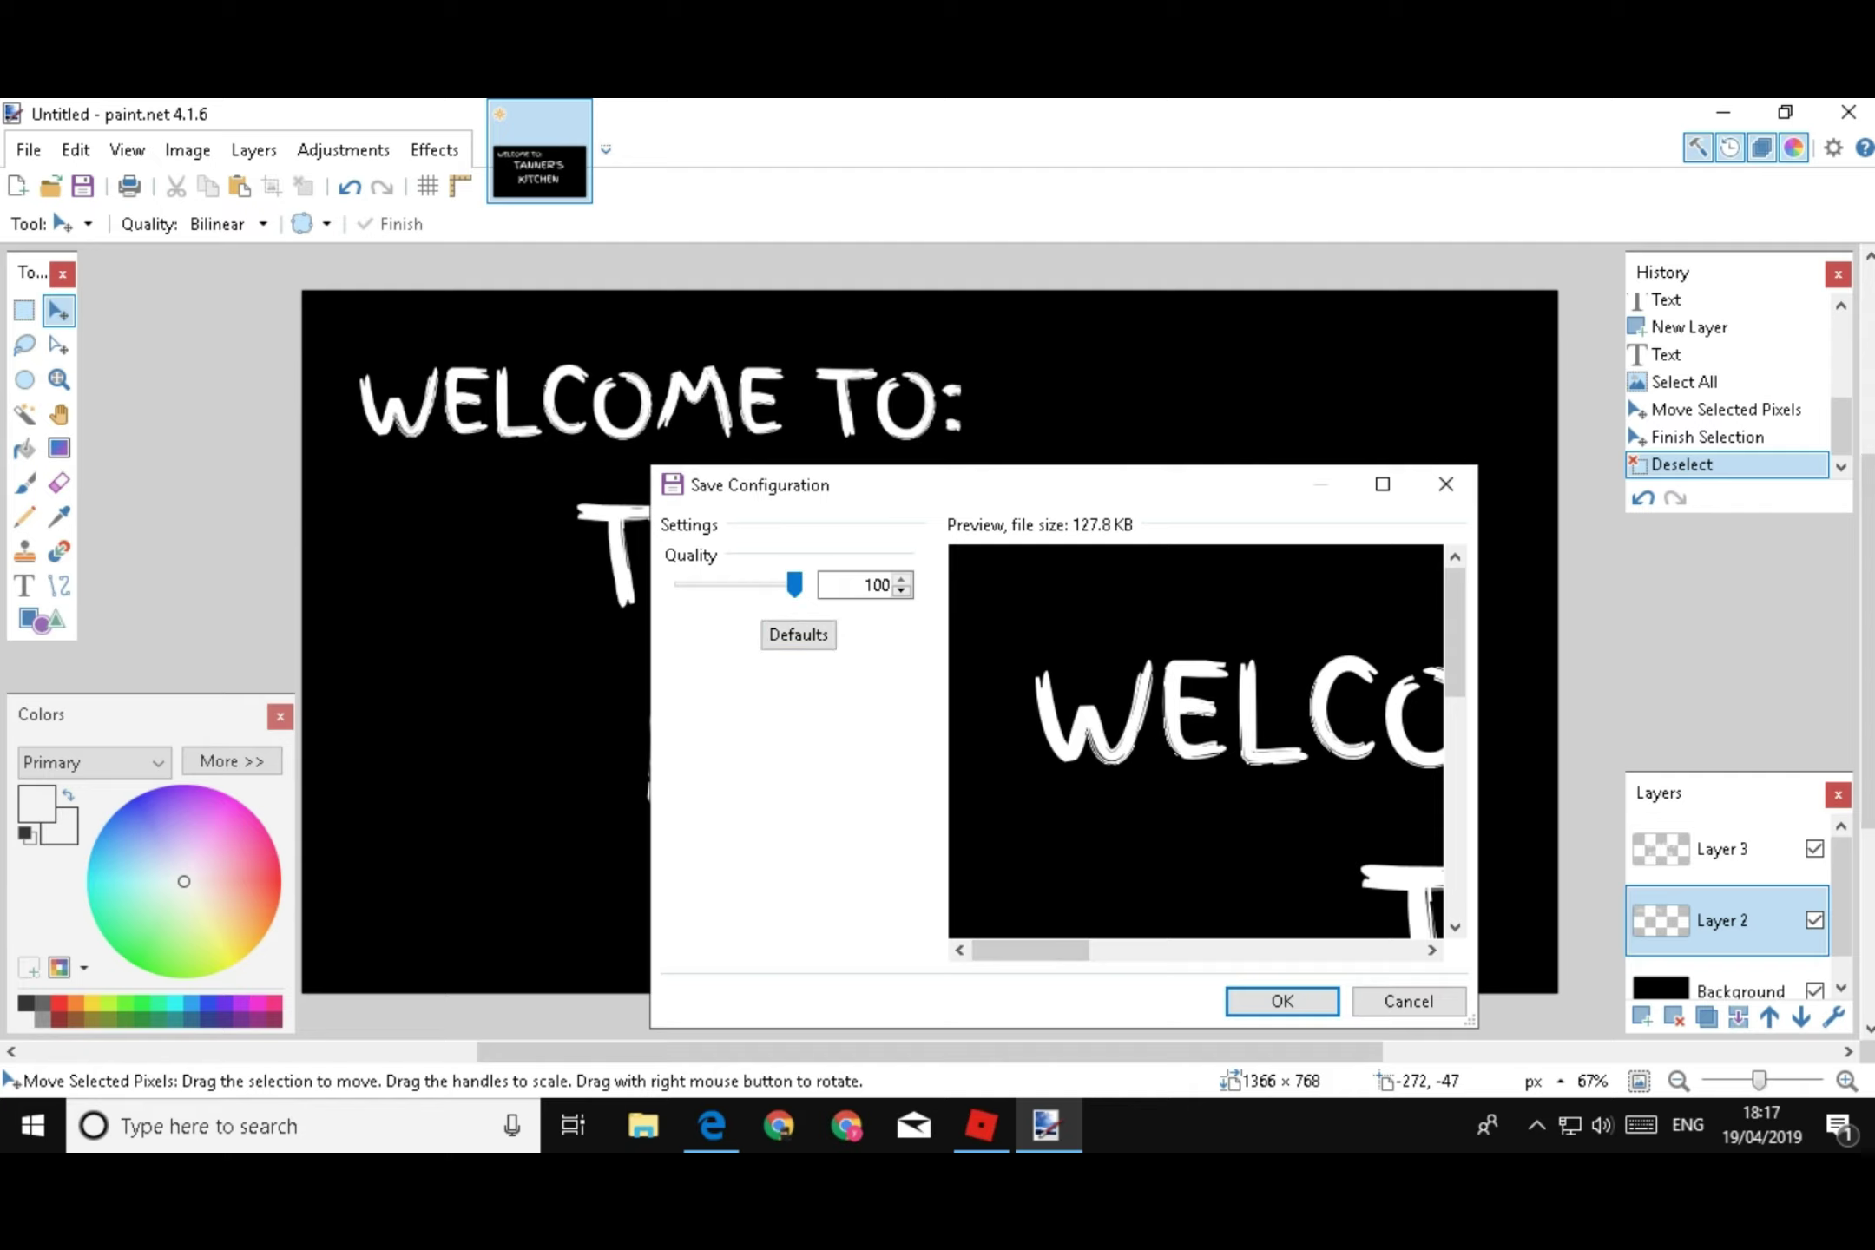
Finish saving the JPEG at quality 100 with its layers flattened, and close paint.net
click(1282, 1001)
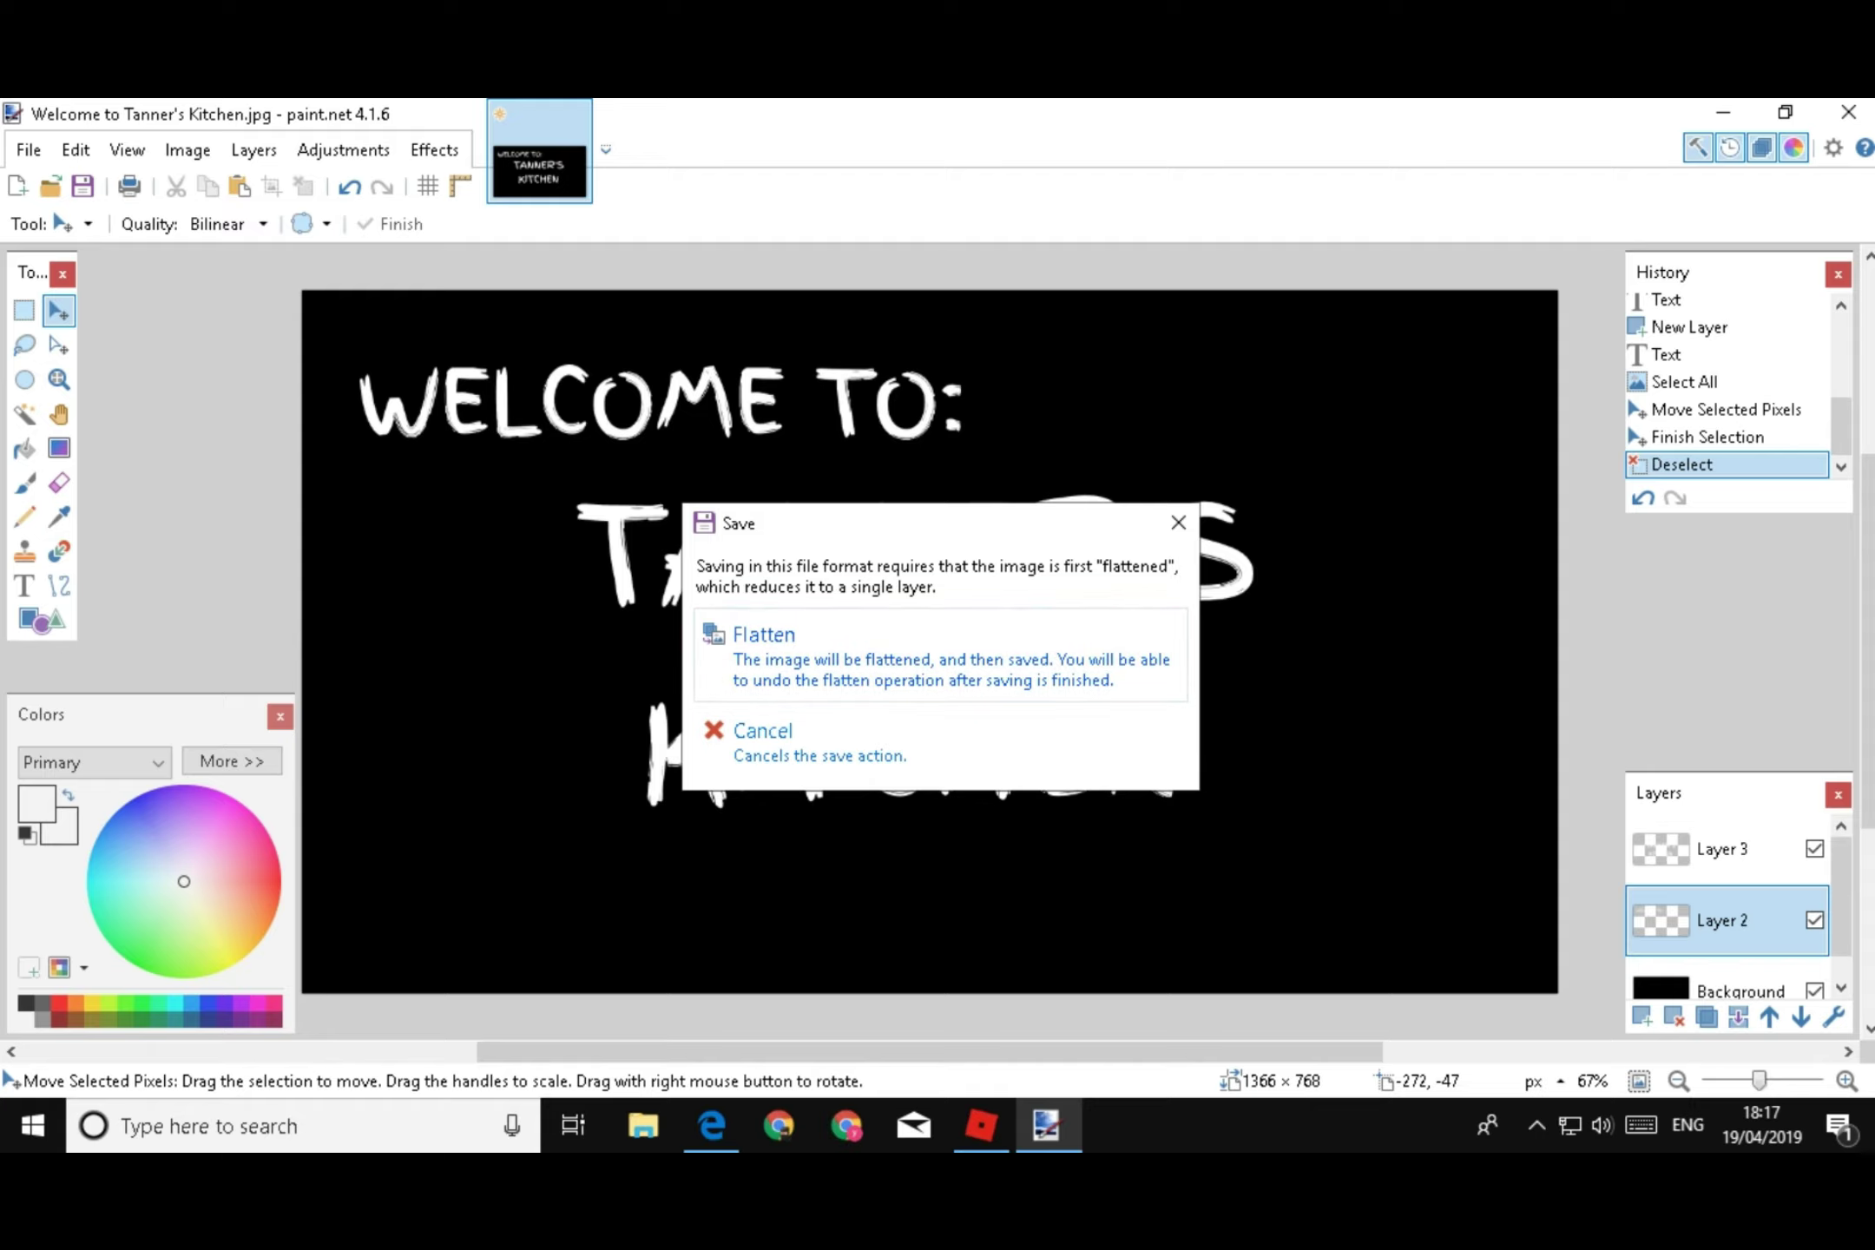
click(800, 651)
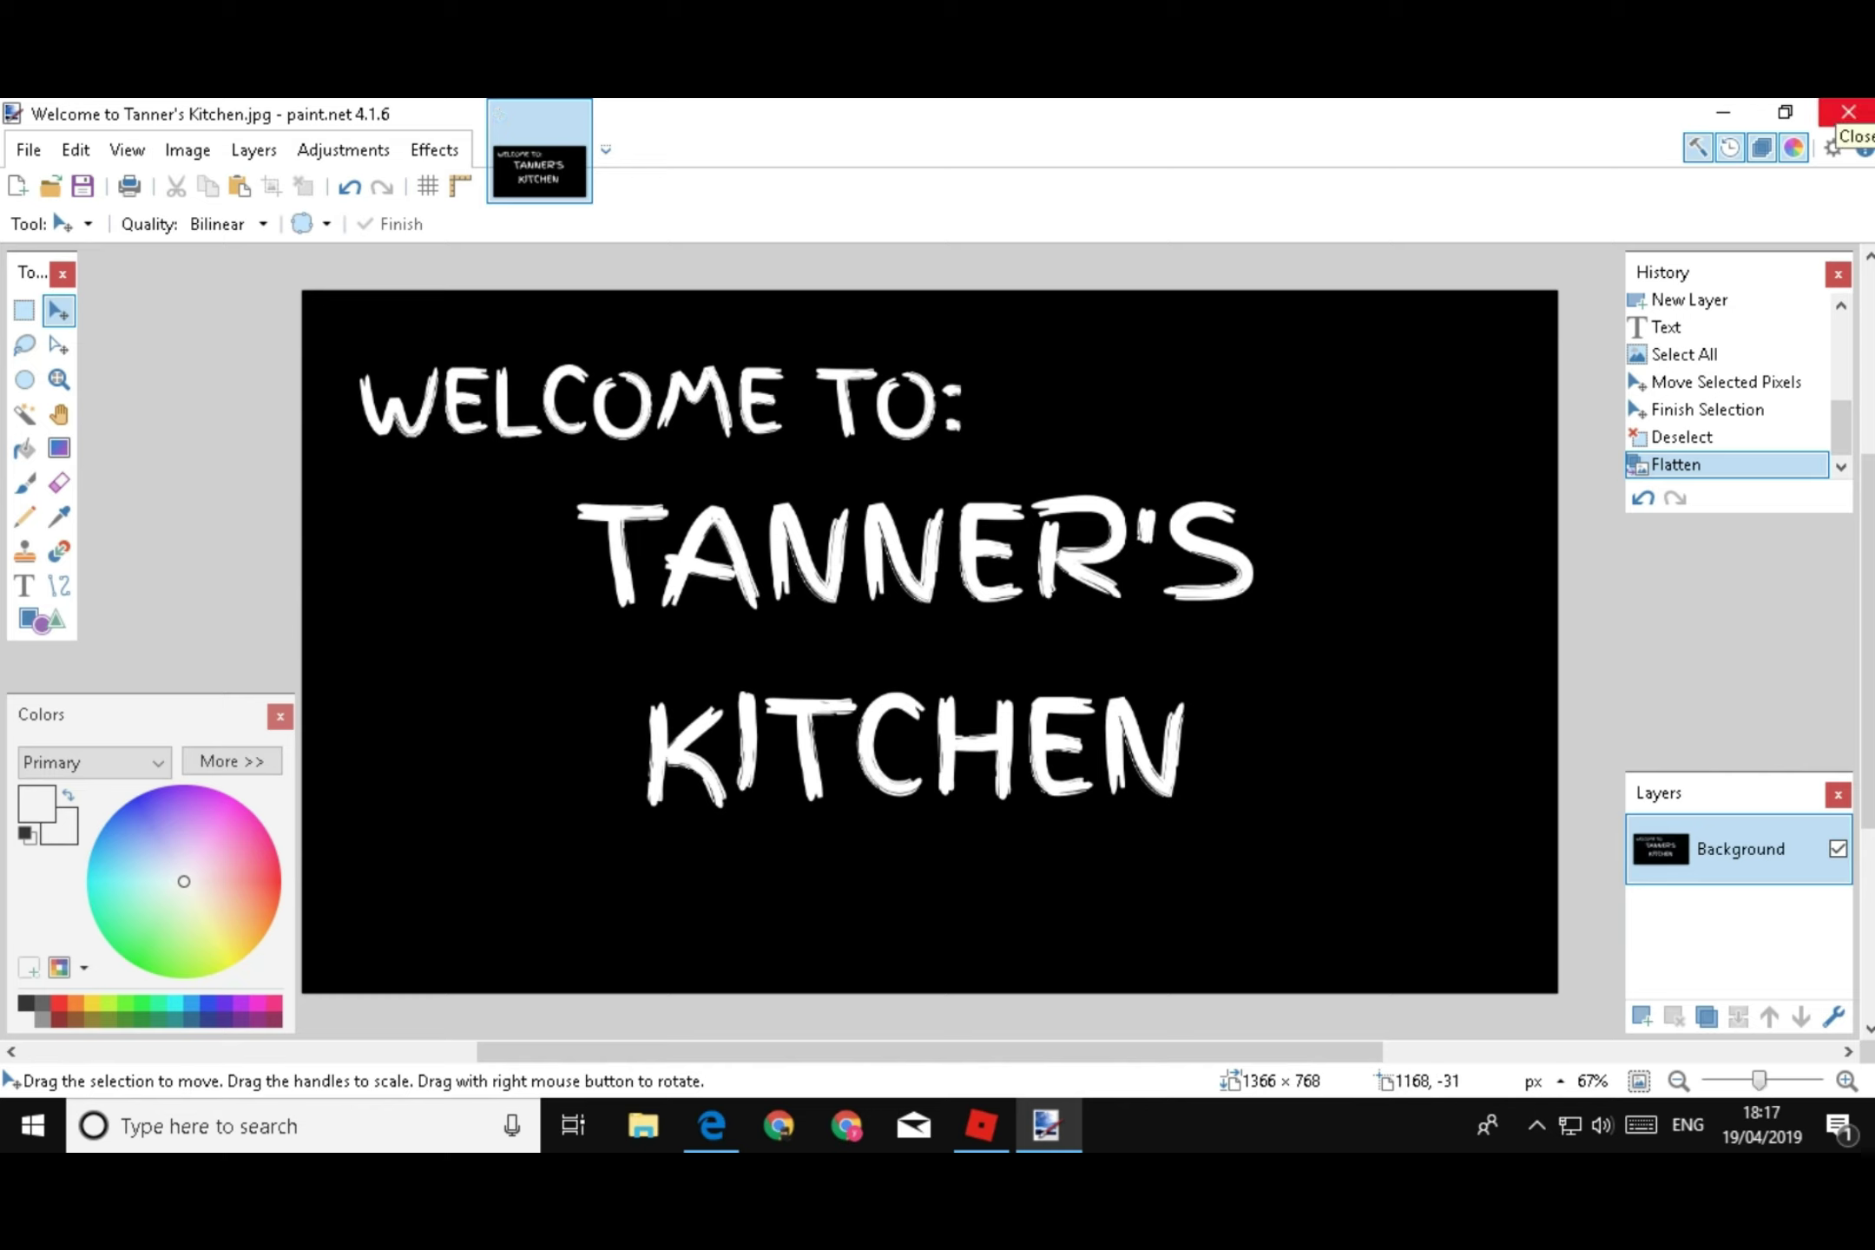
click(1845, 115)
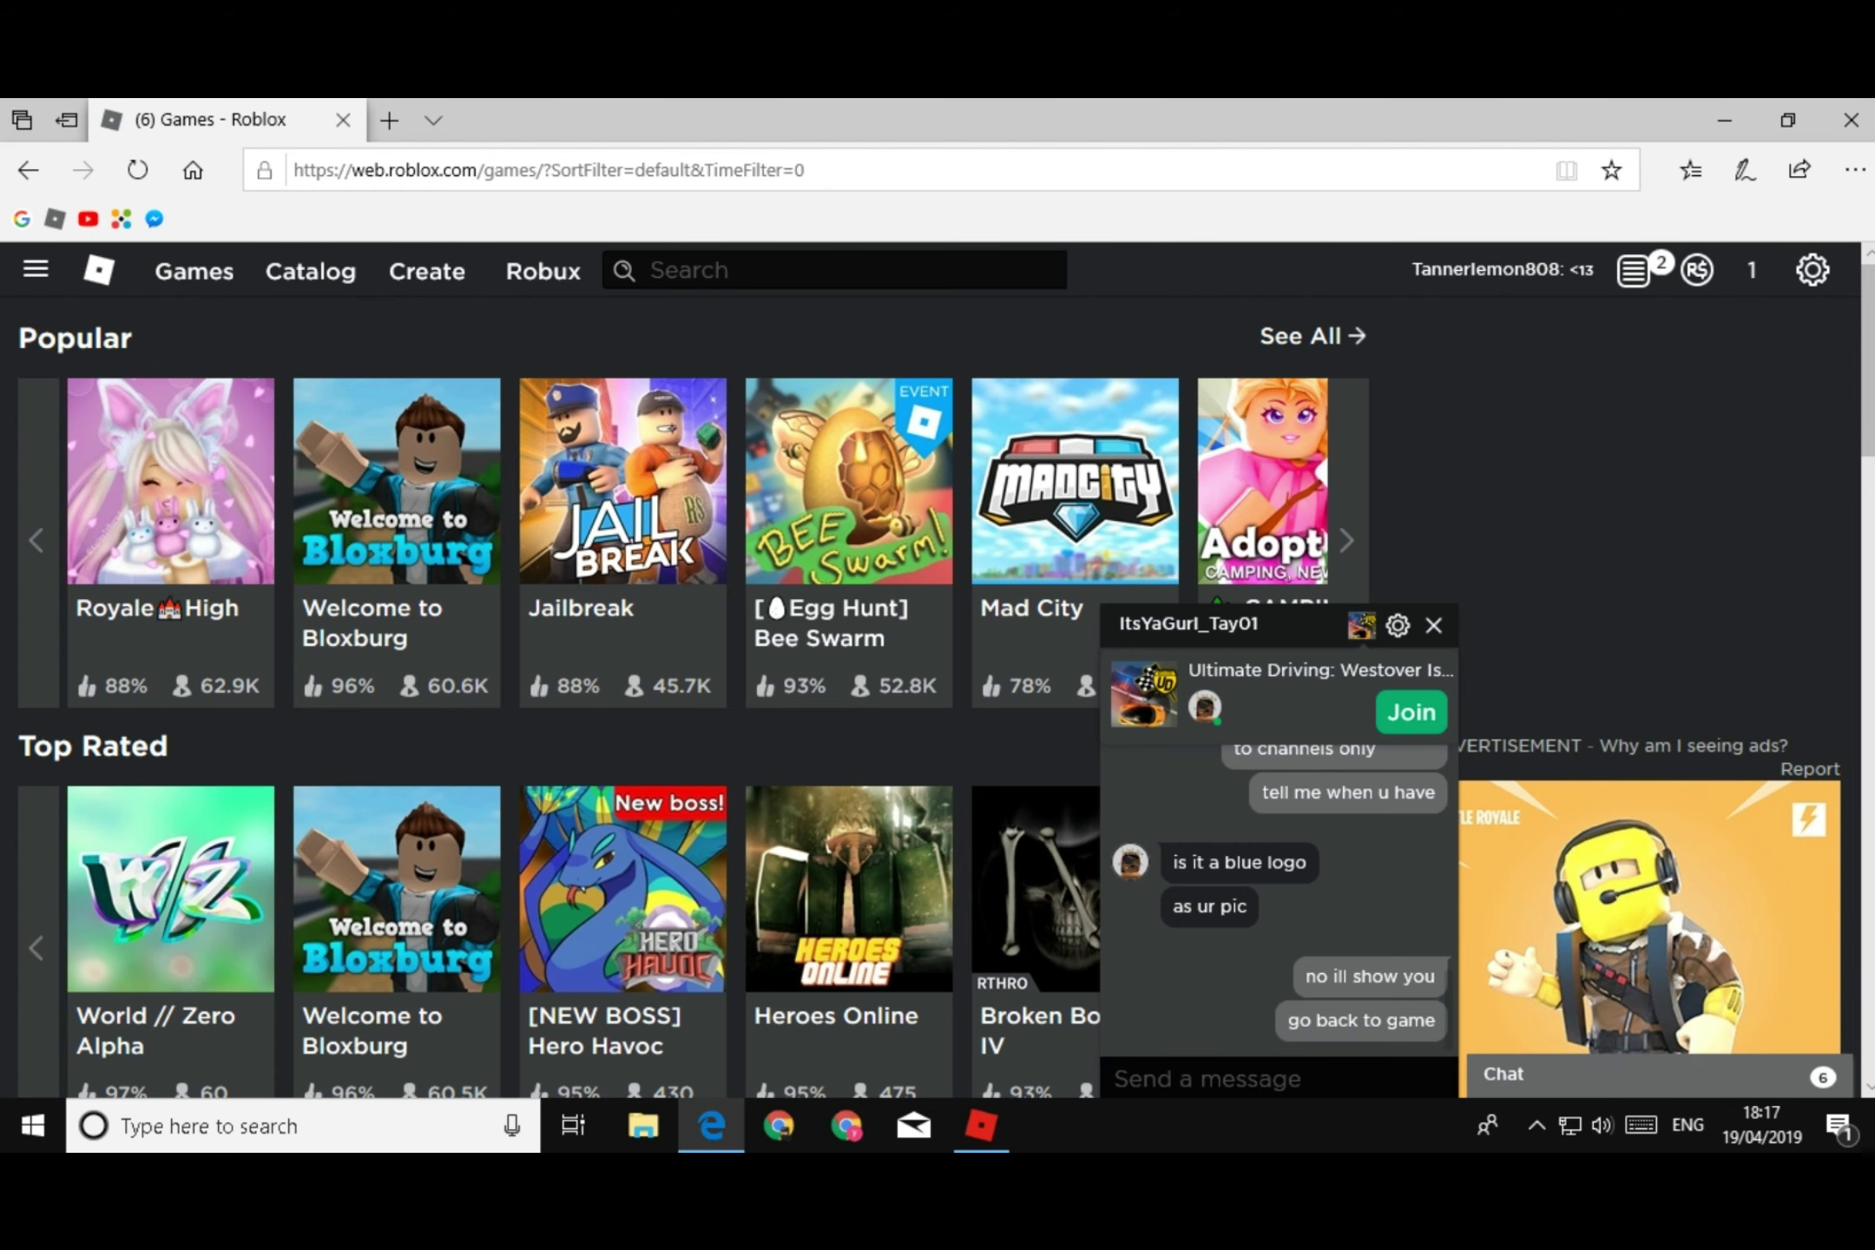
Show the desktop, move the saved sign JPEG to an open area and view the image in Photos
click(1872, 1142)
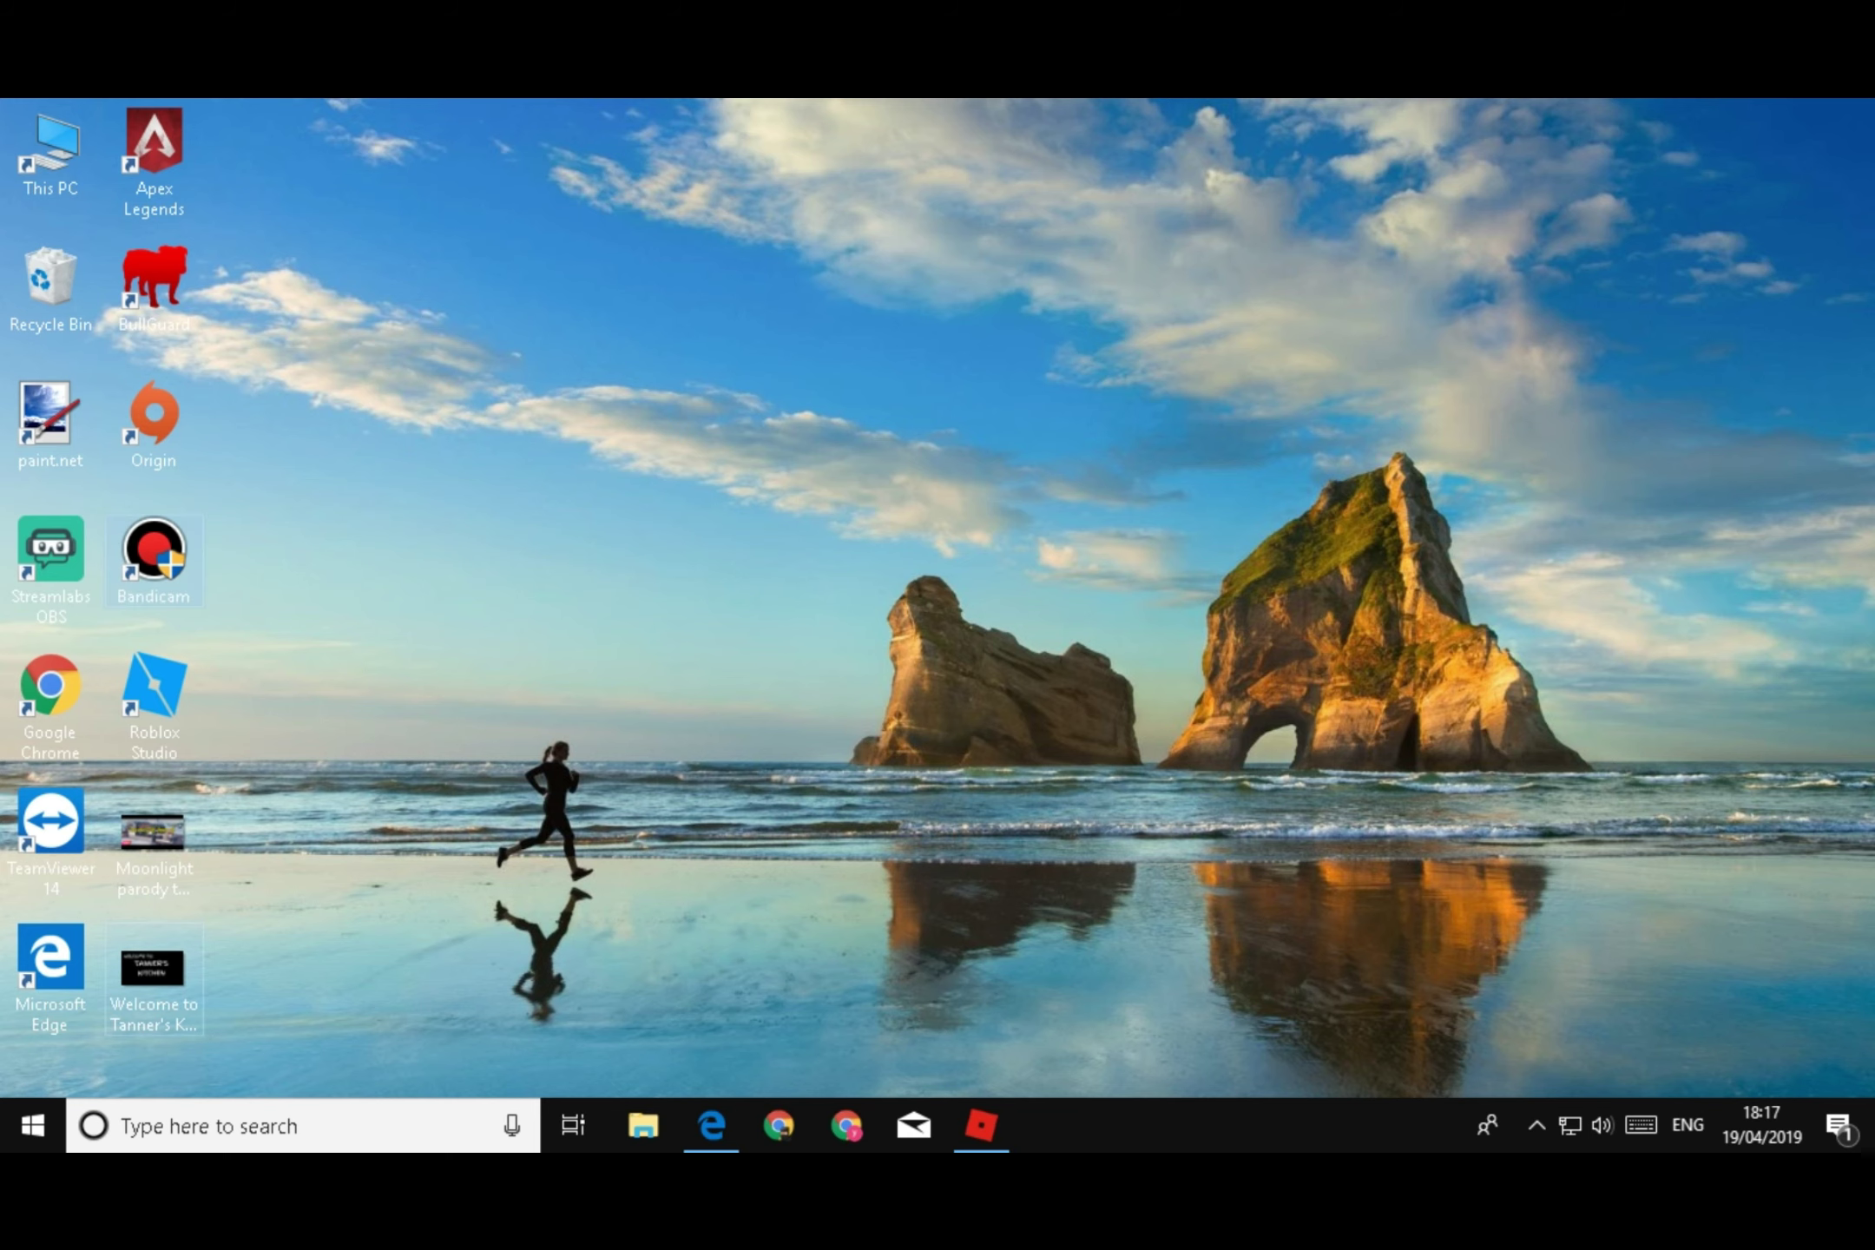
drag(152, 967, 773, 694)
right_click(782, 690)
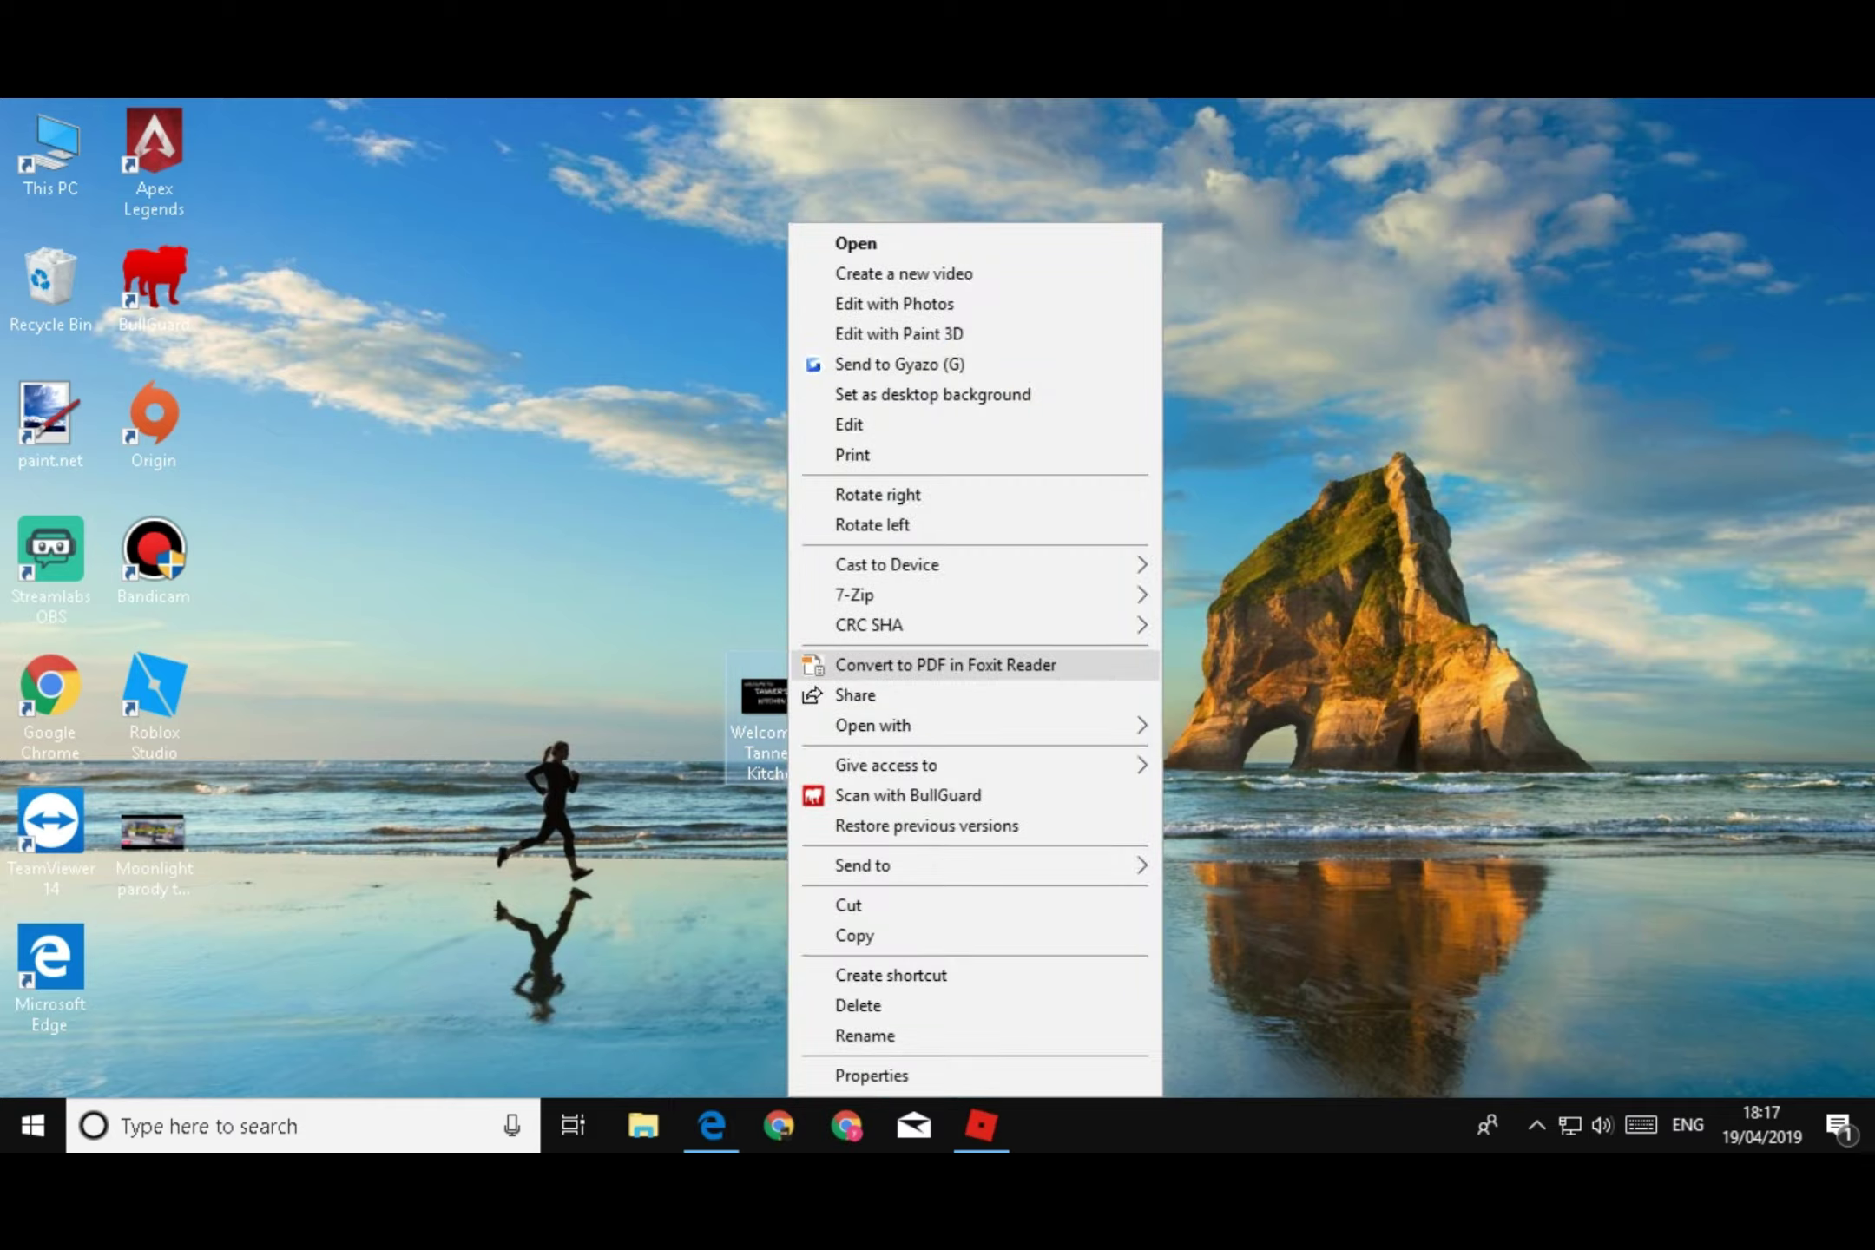
click(834, 243)
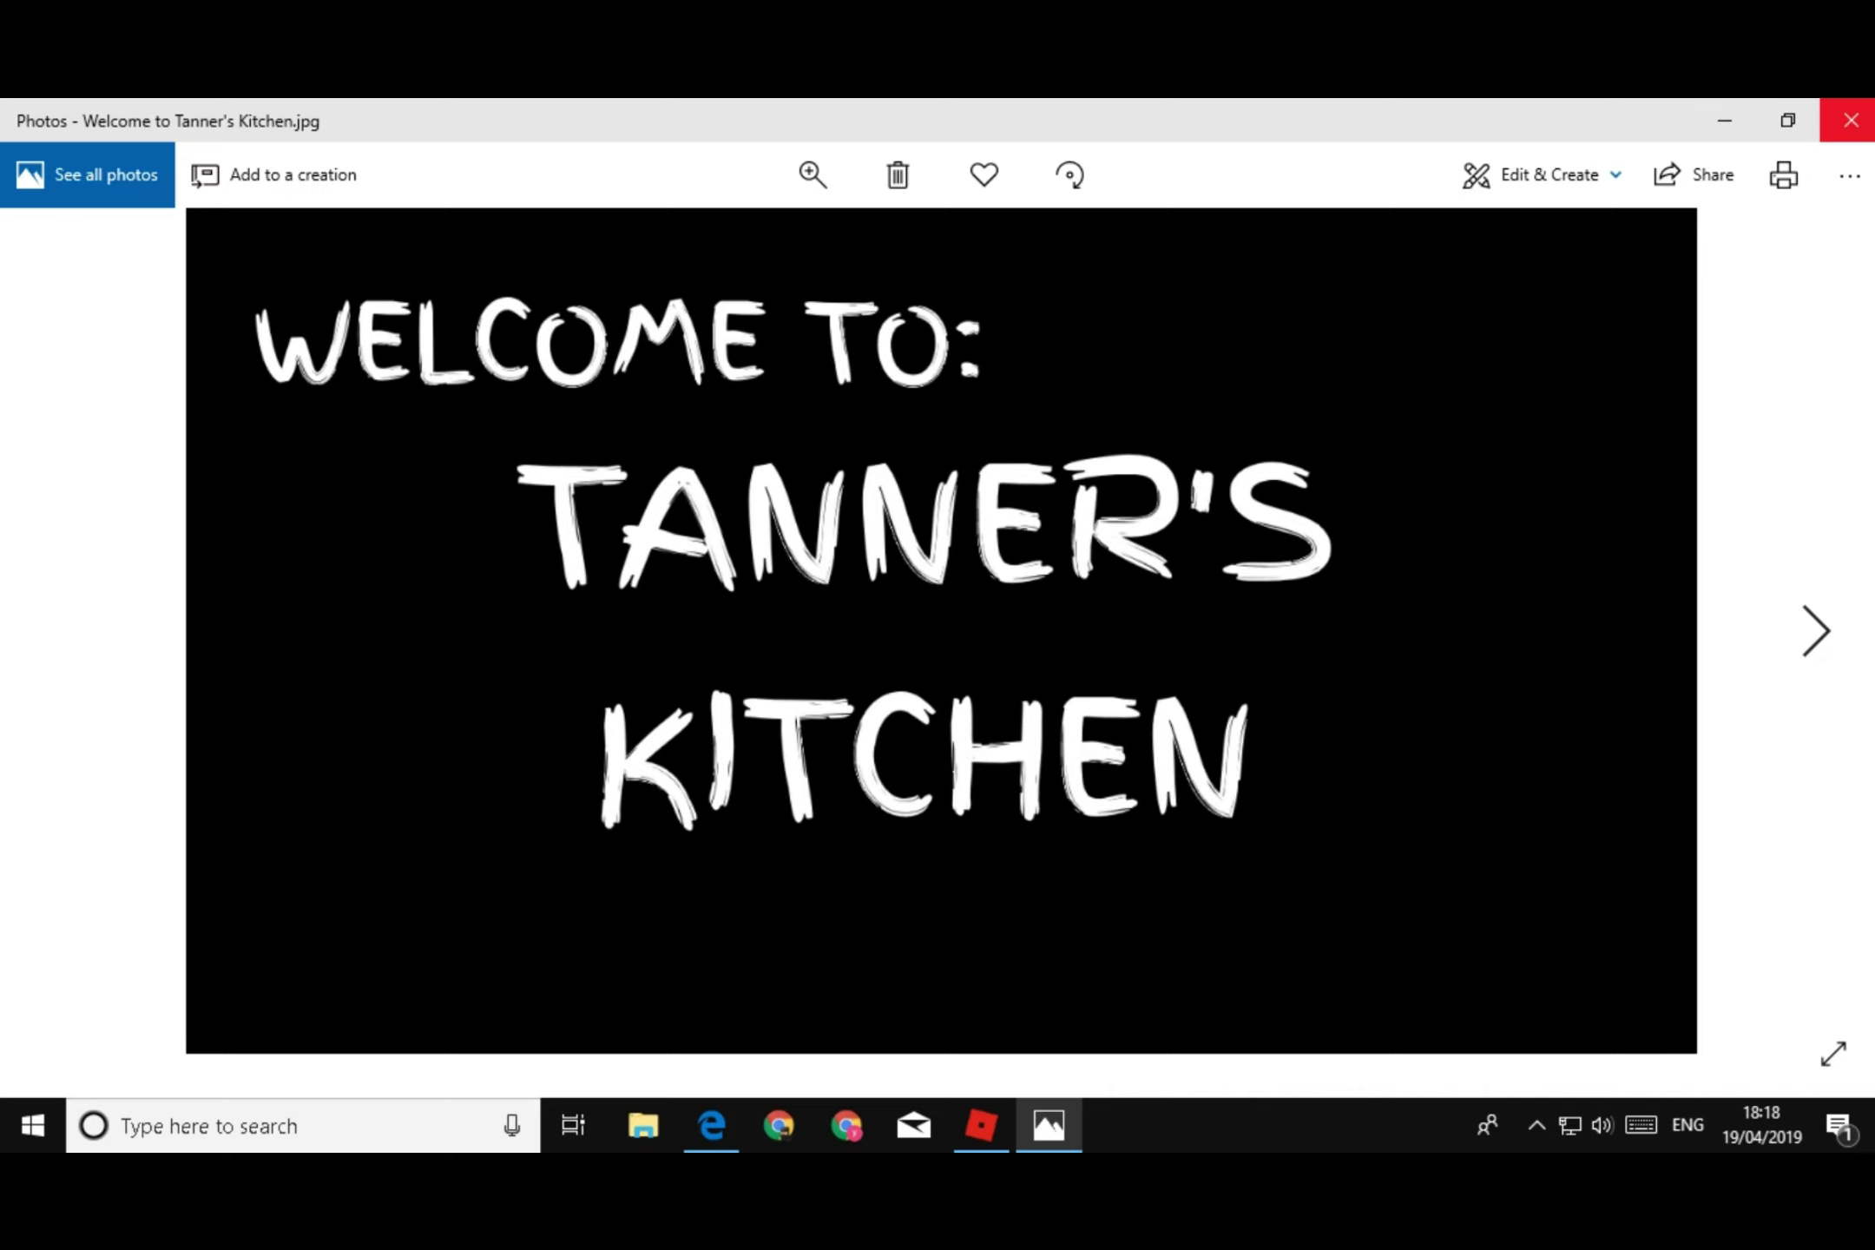
click(1850, 121)
Delete the saved kitchen sign JPEG from the desktop
right_click(733, 747)
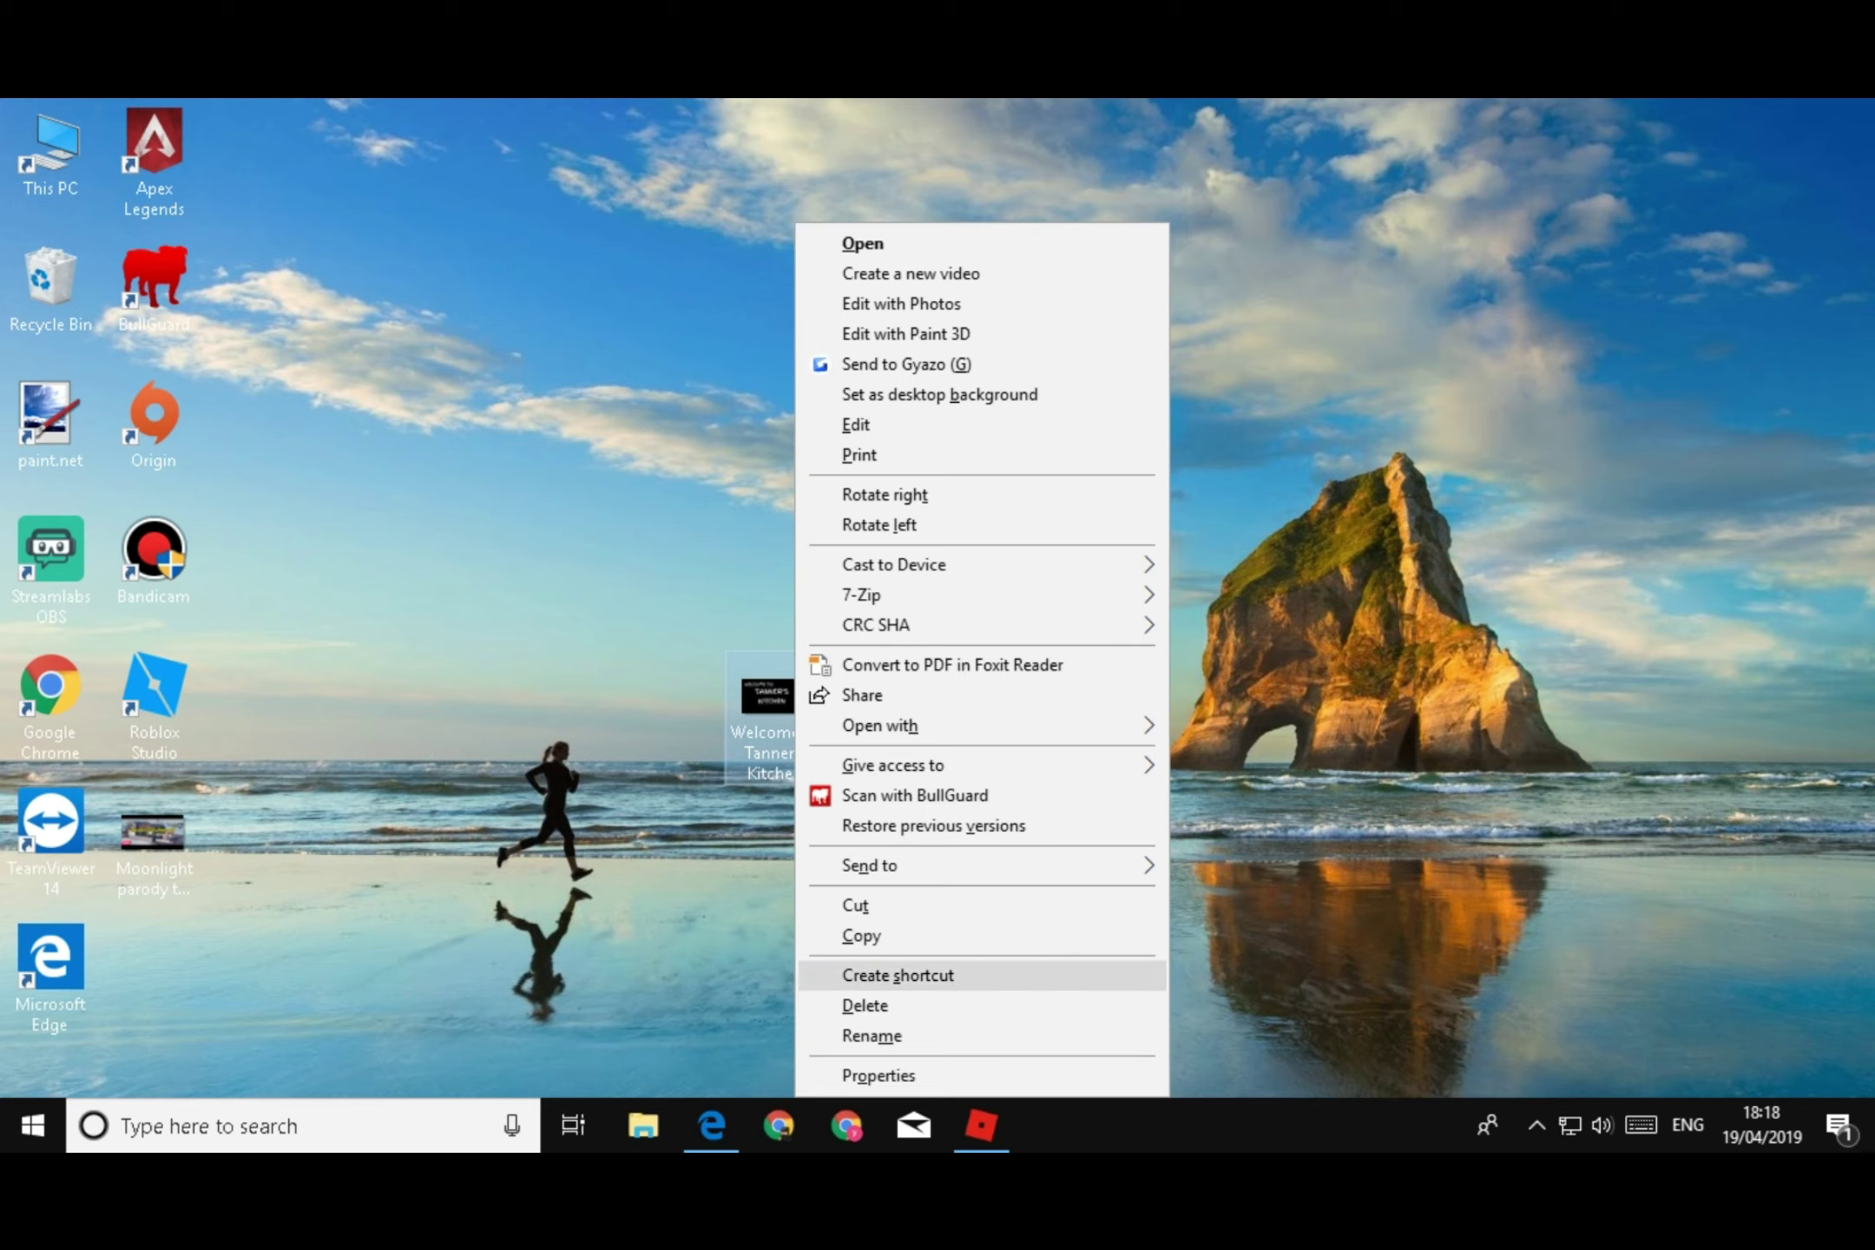
click(868, 1007)
Switch to Microsoft Edge, search Google Images for "Space" in a new tab and open the NASA exoplanet picture's preview
mouse_move(711, 1126)
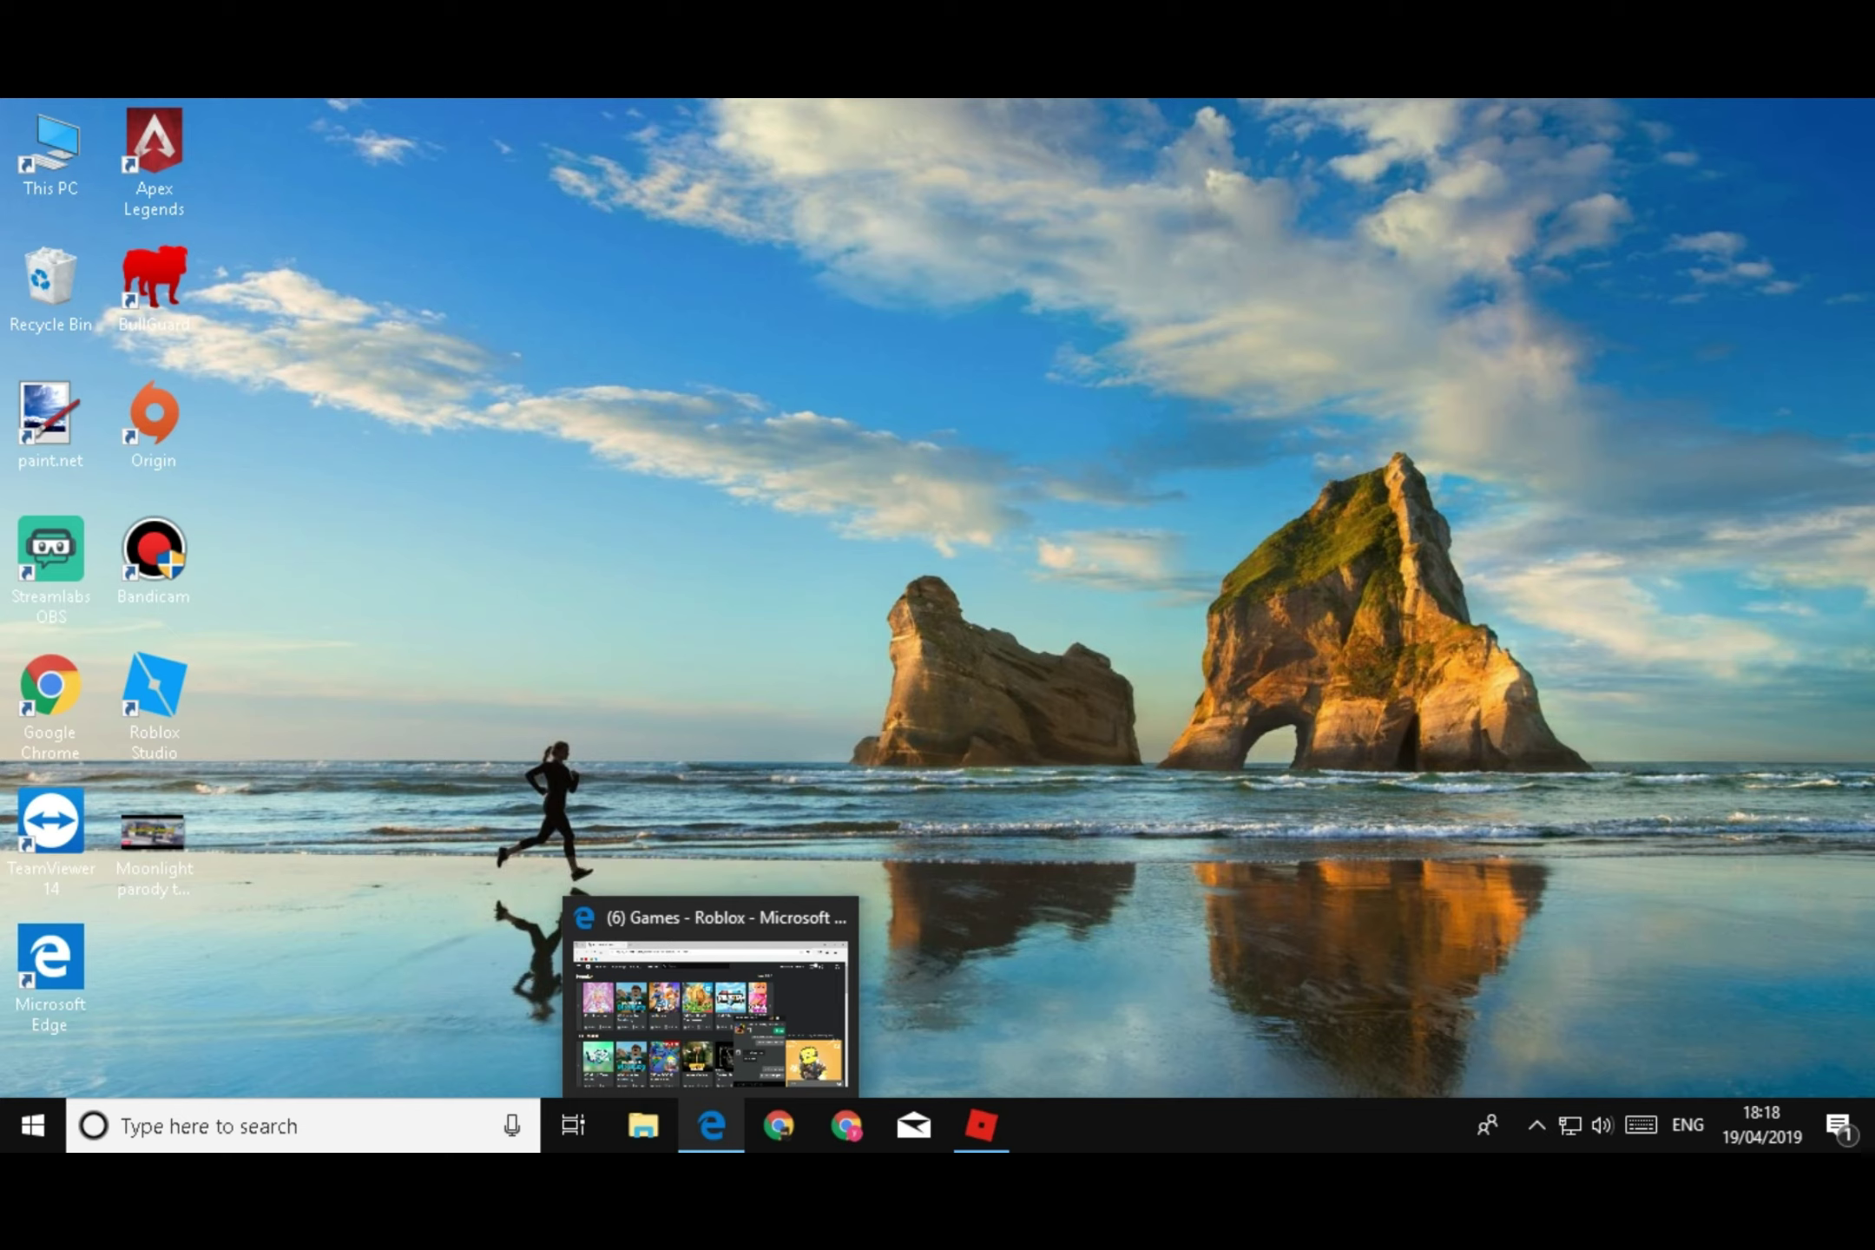
click(711, 1126)
key(ctrl+t)
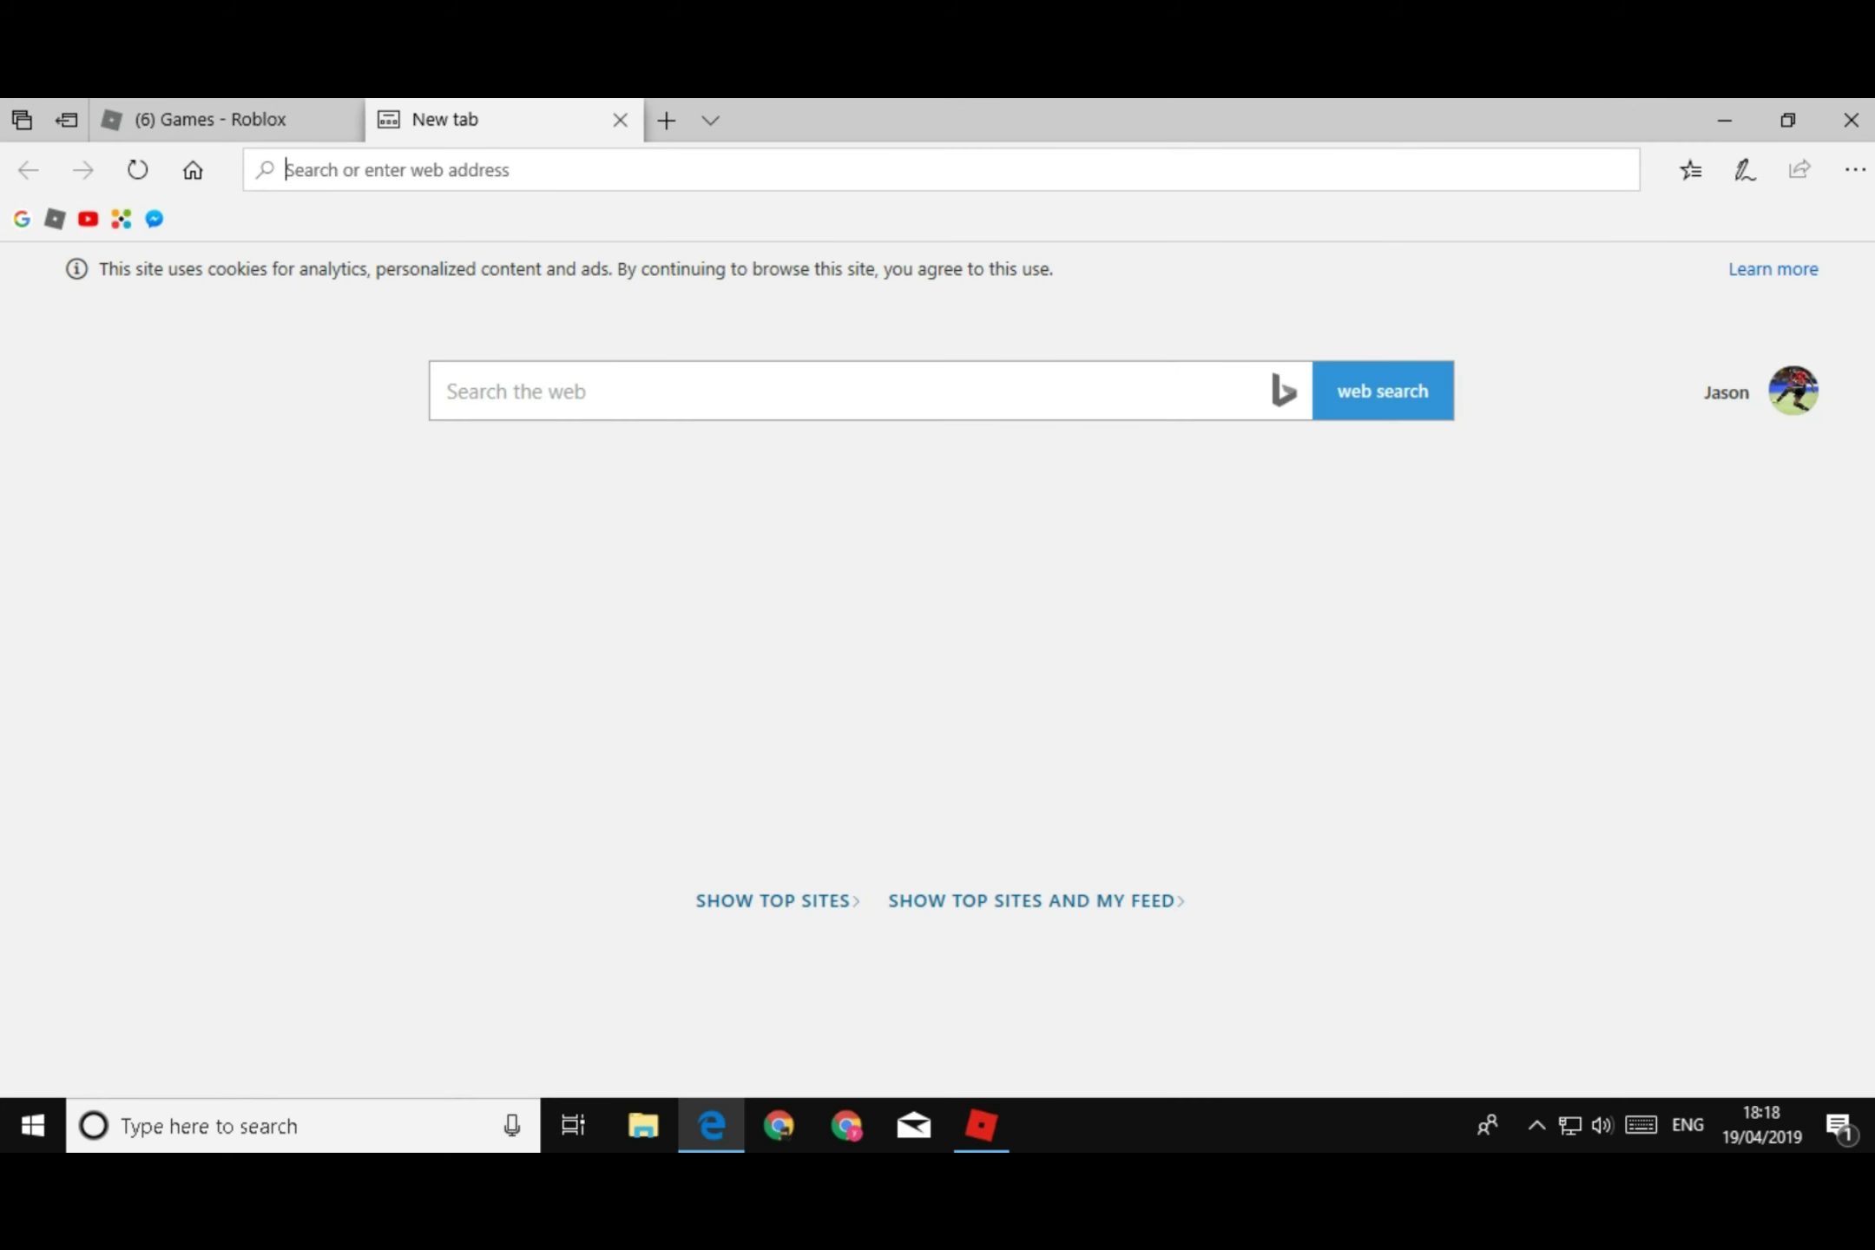
text(Space)
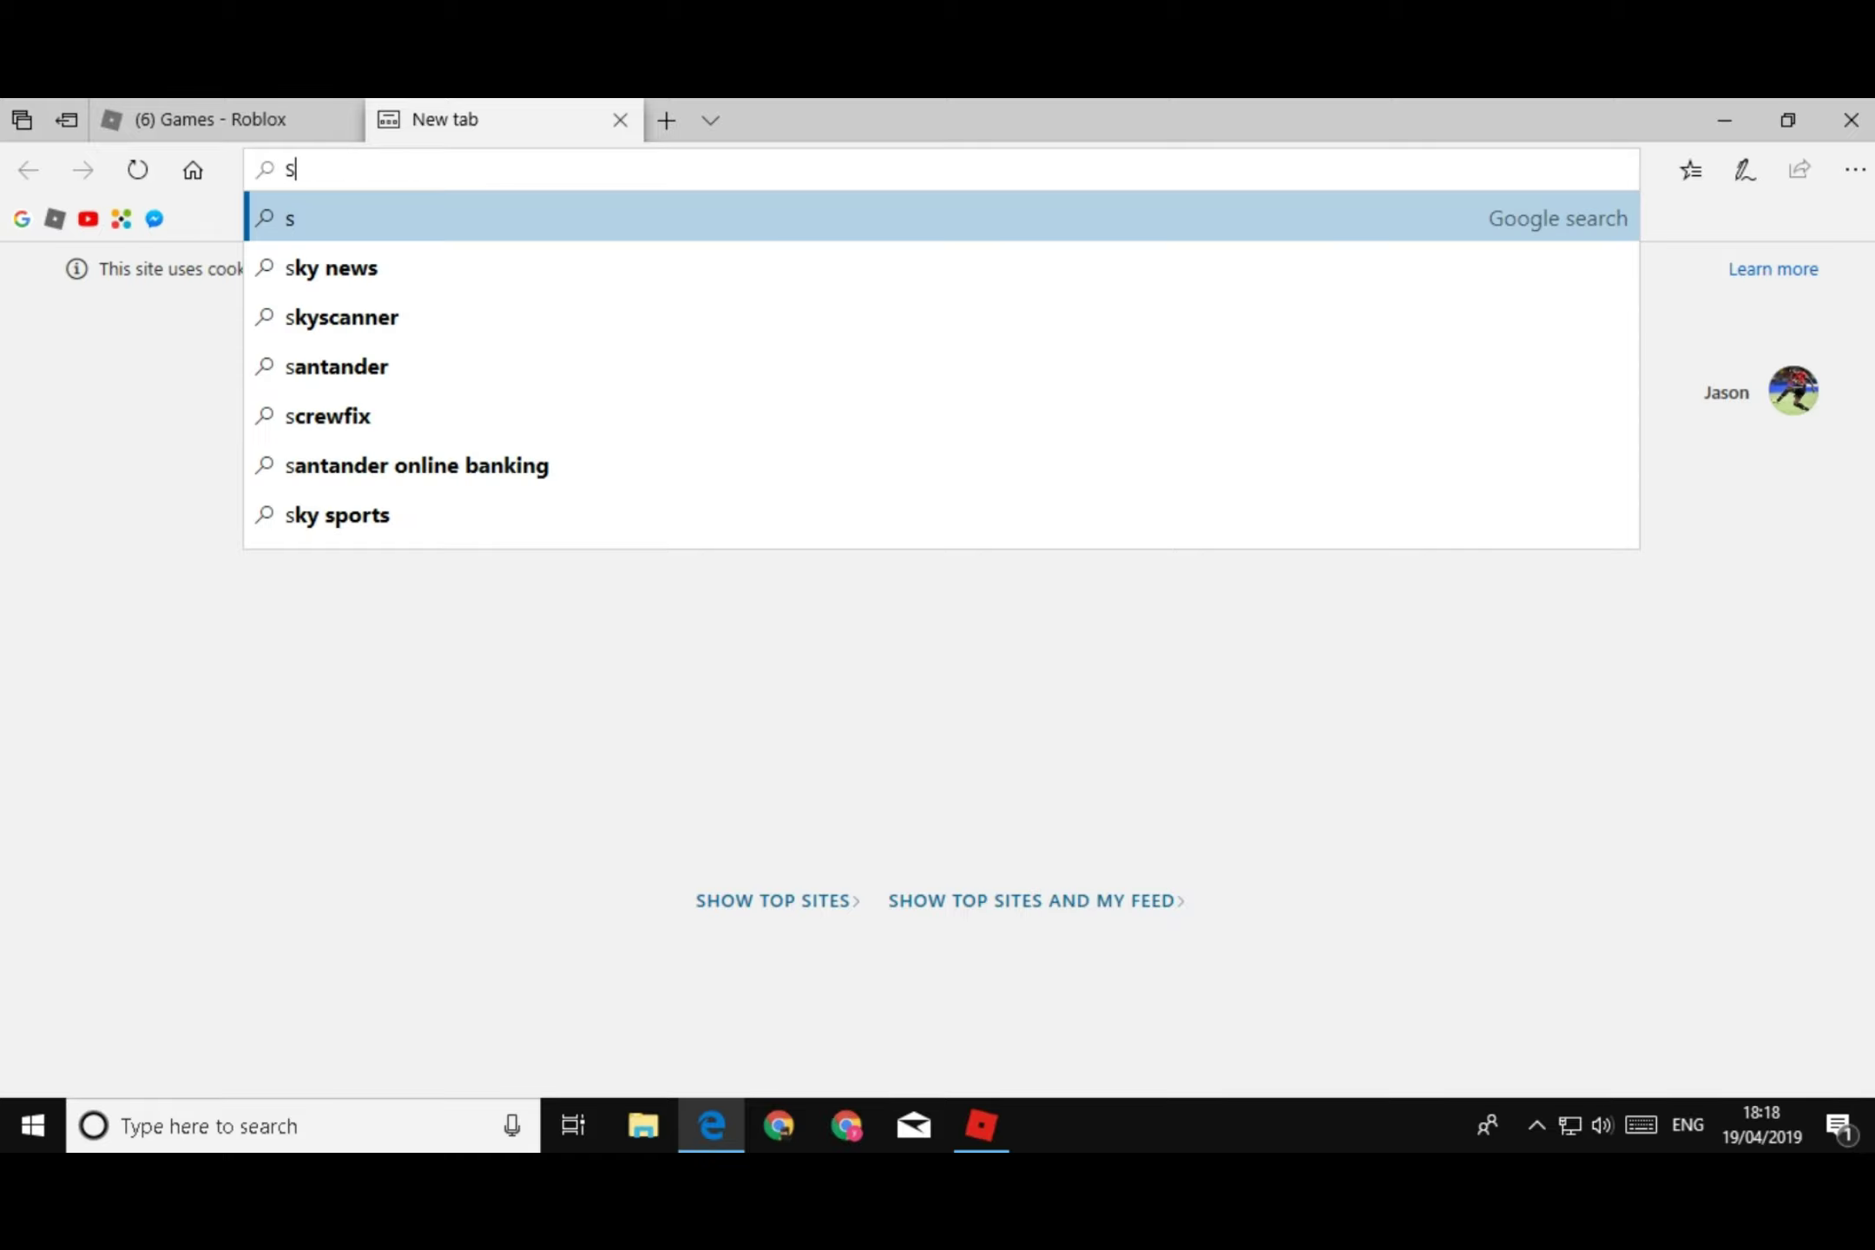
key(Return)
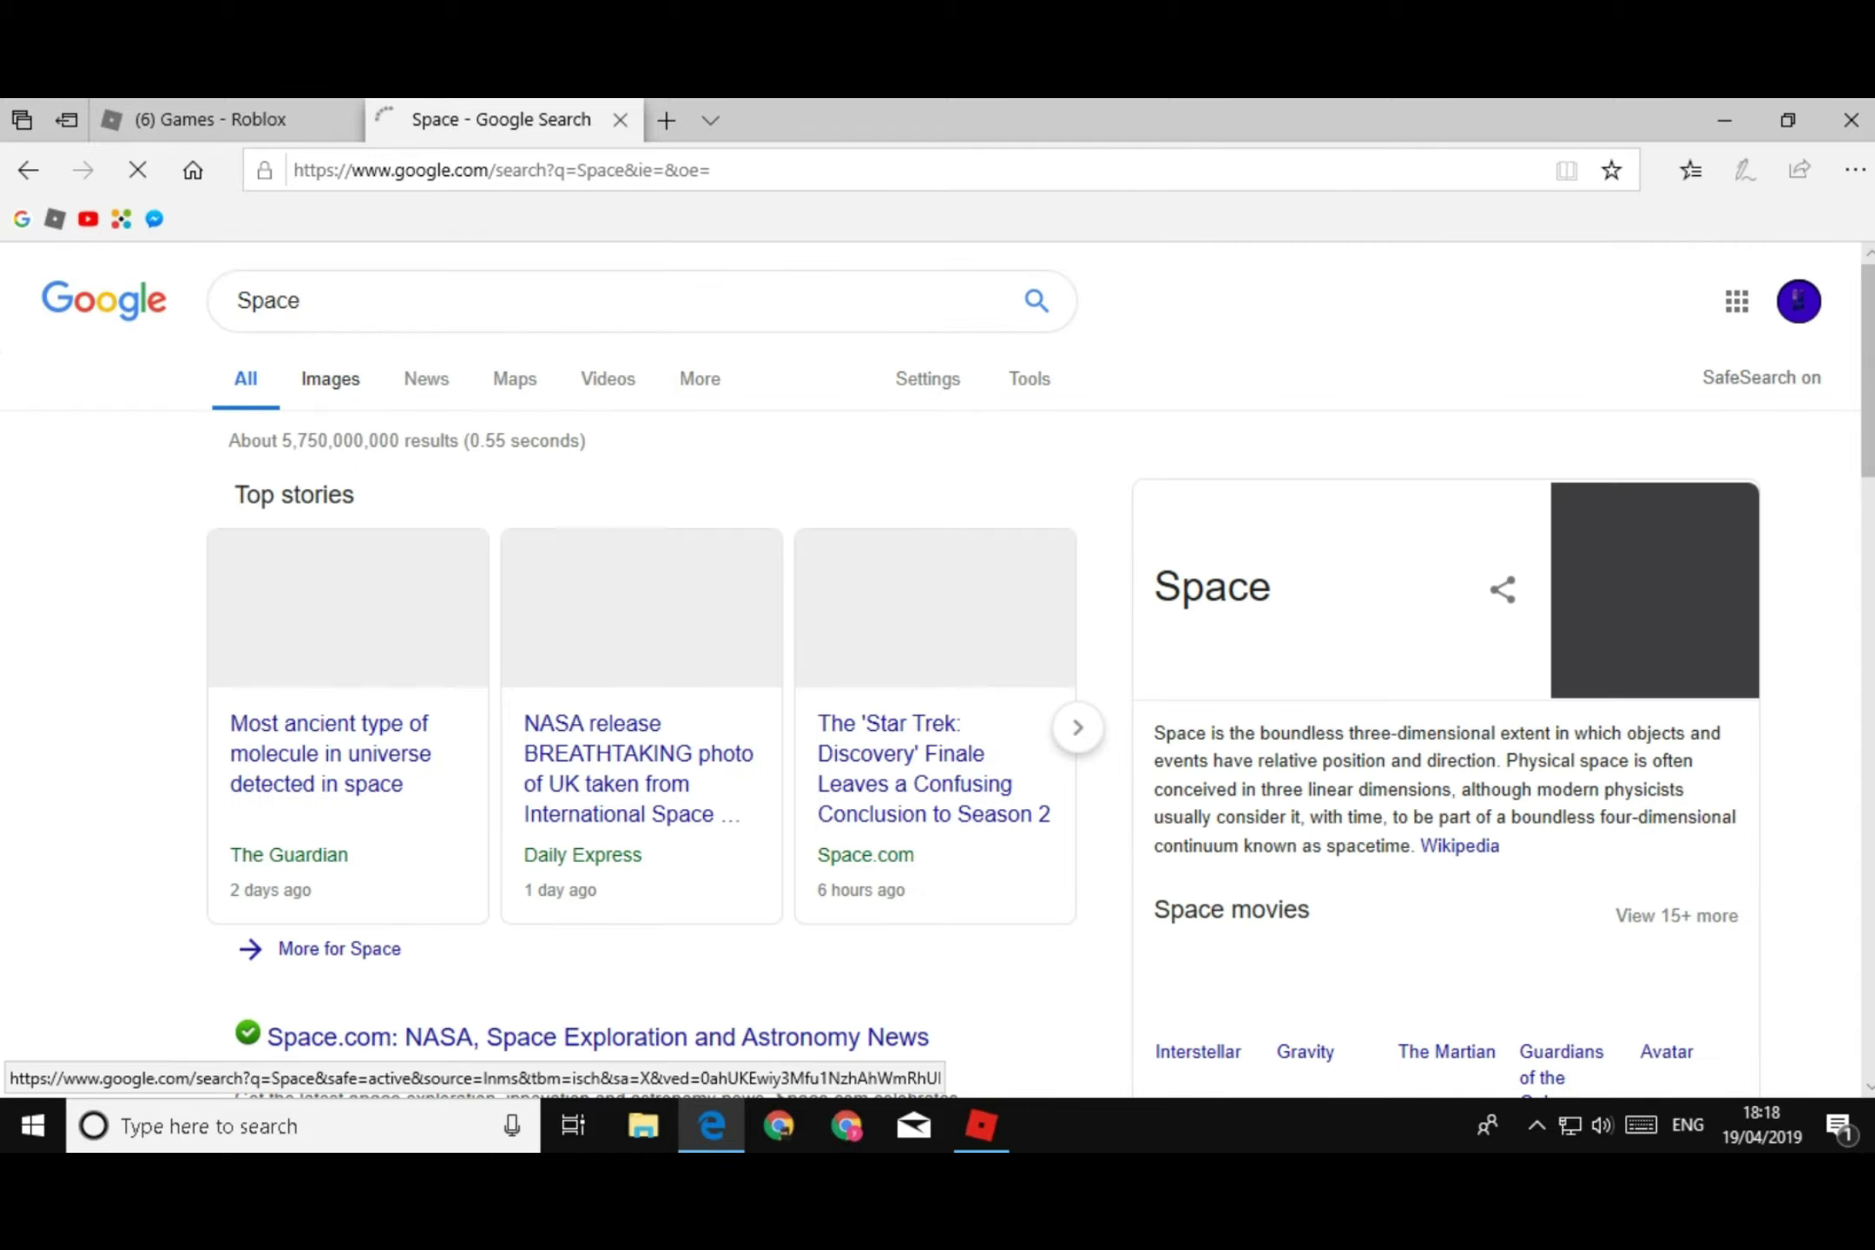
click(330, 379)
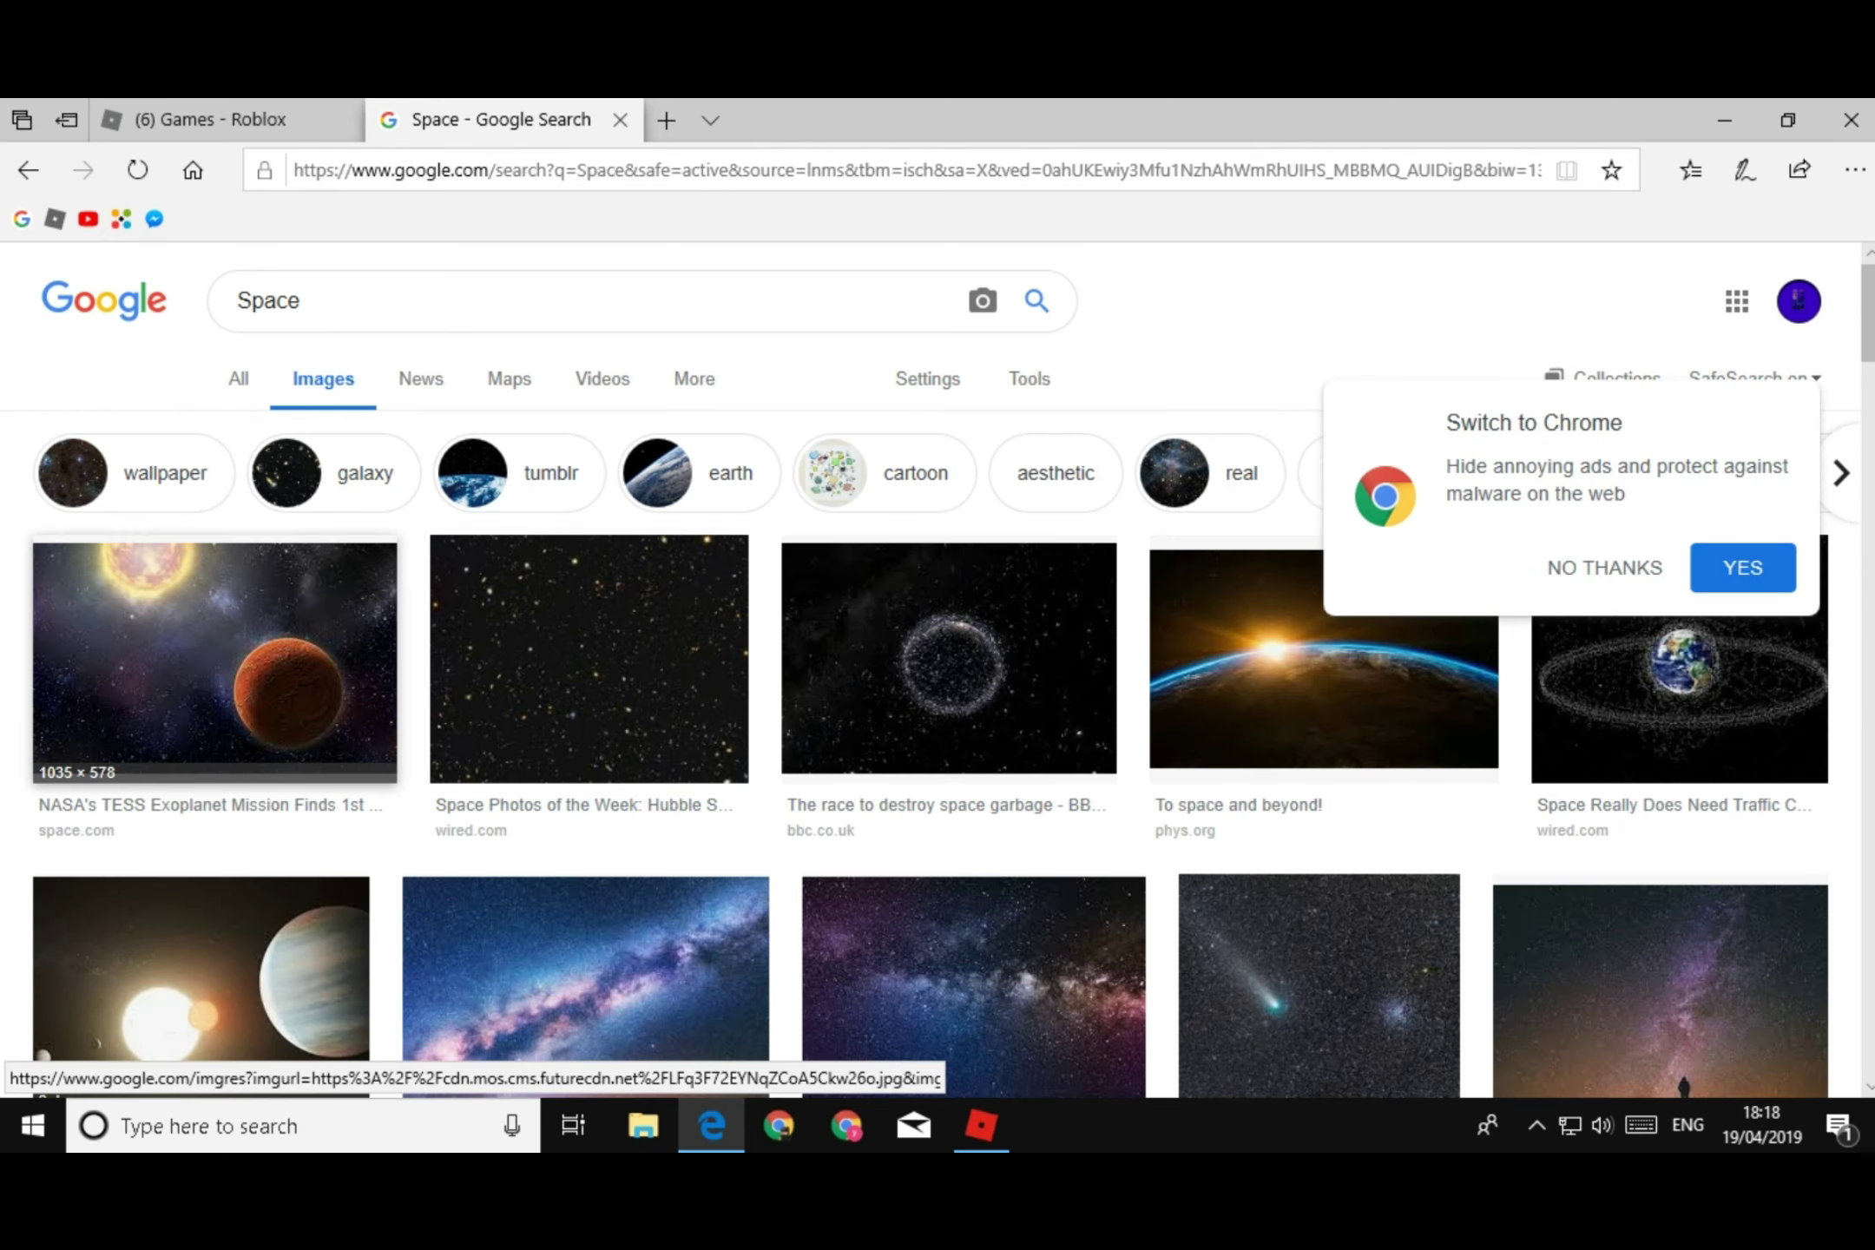
click(286, 660)
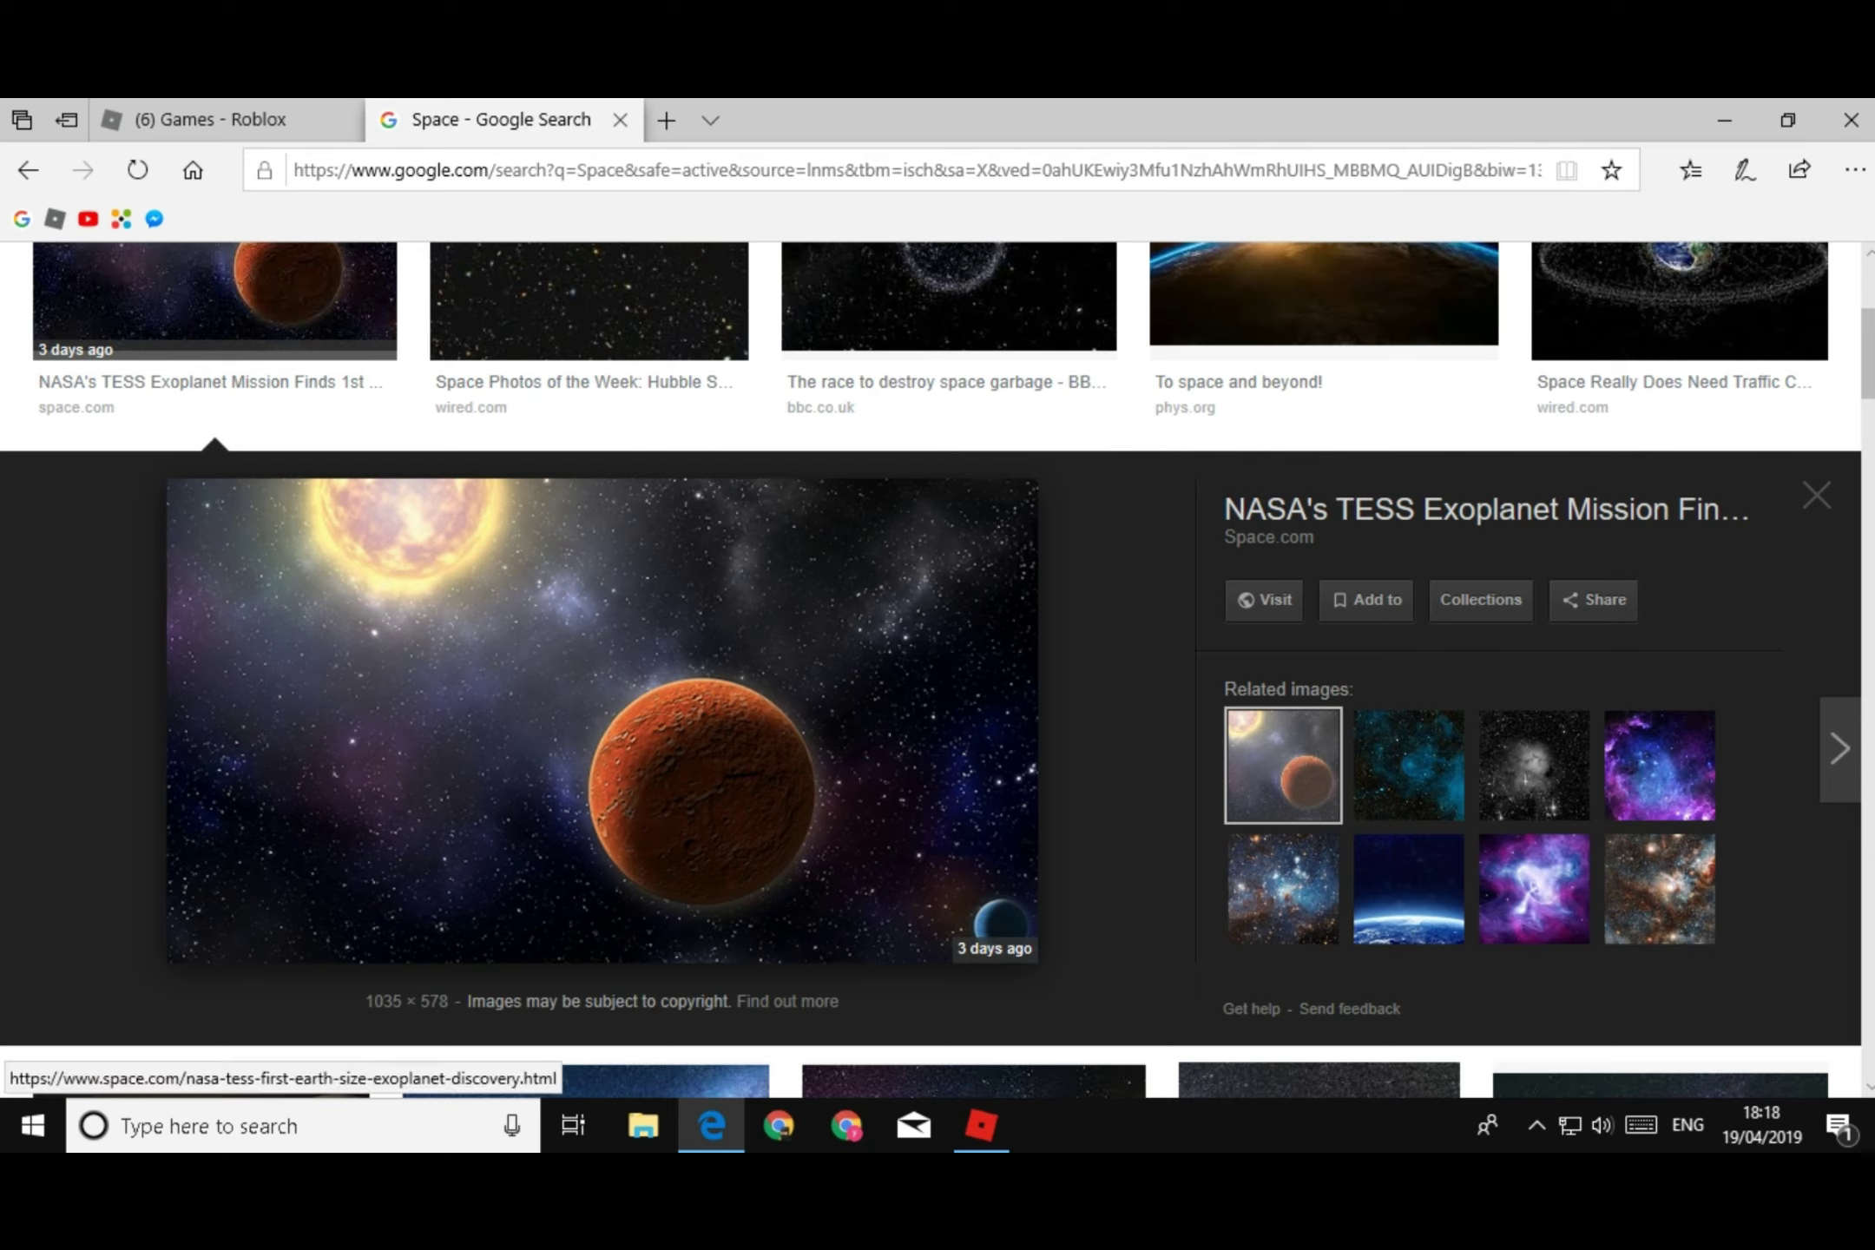
Copy the previewed space picture of the orange planet and glowing star
right_click(822, 710)
click(901, 403)
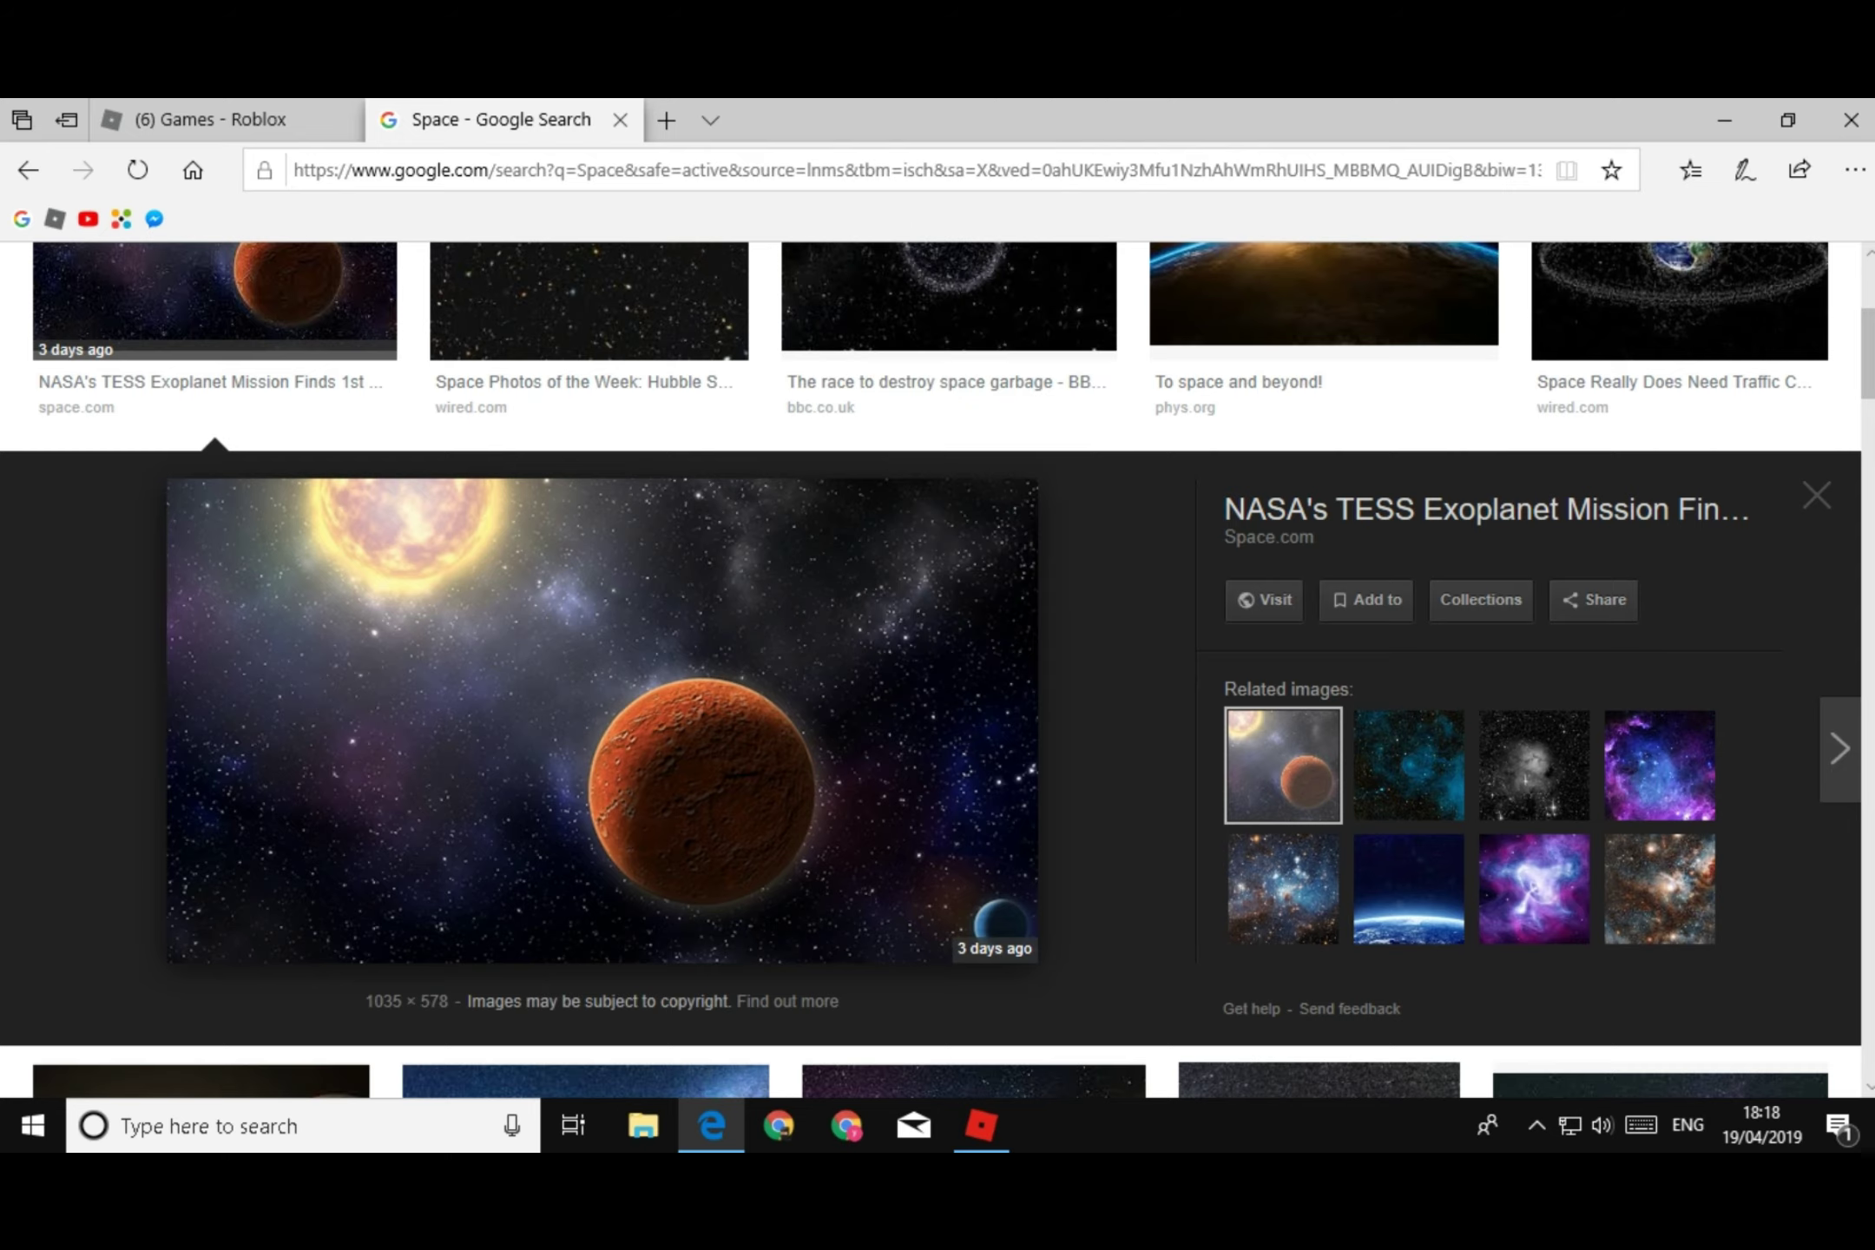
drag(467, 1001, 750, 1001)
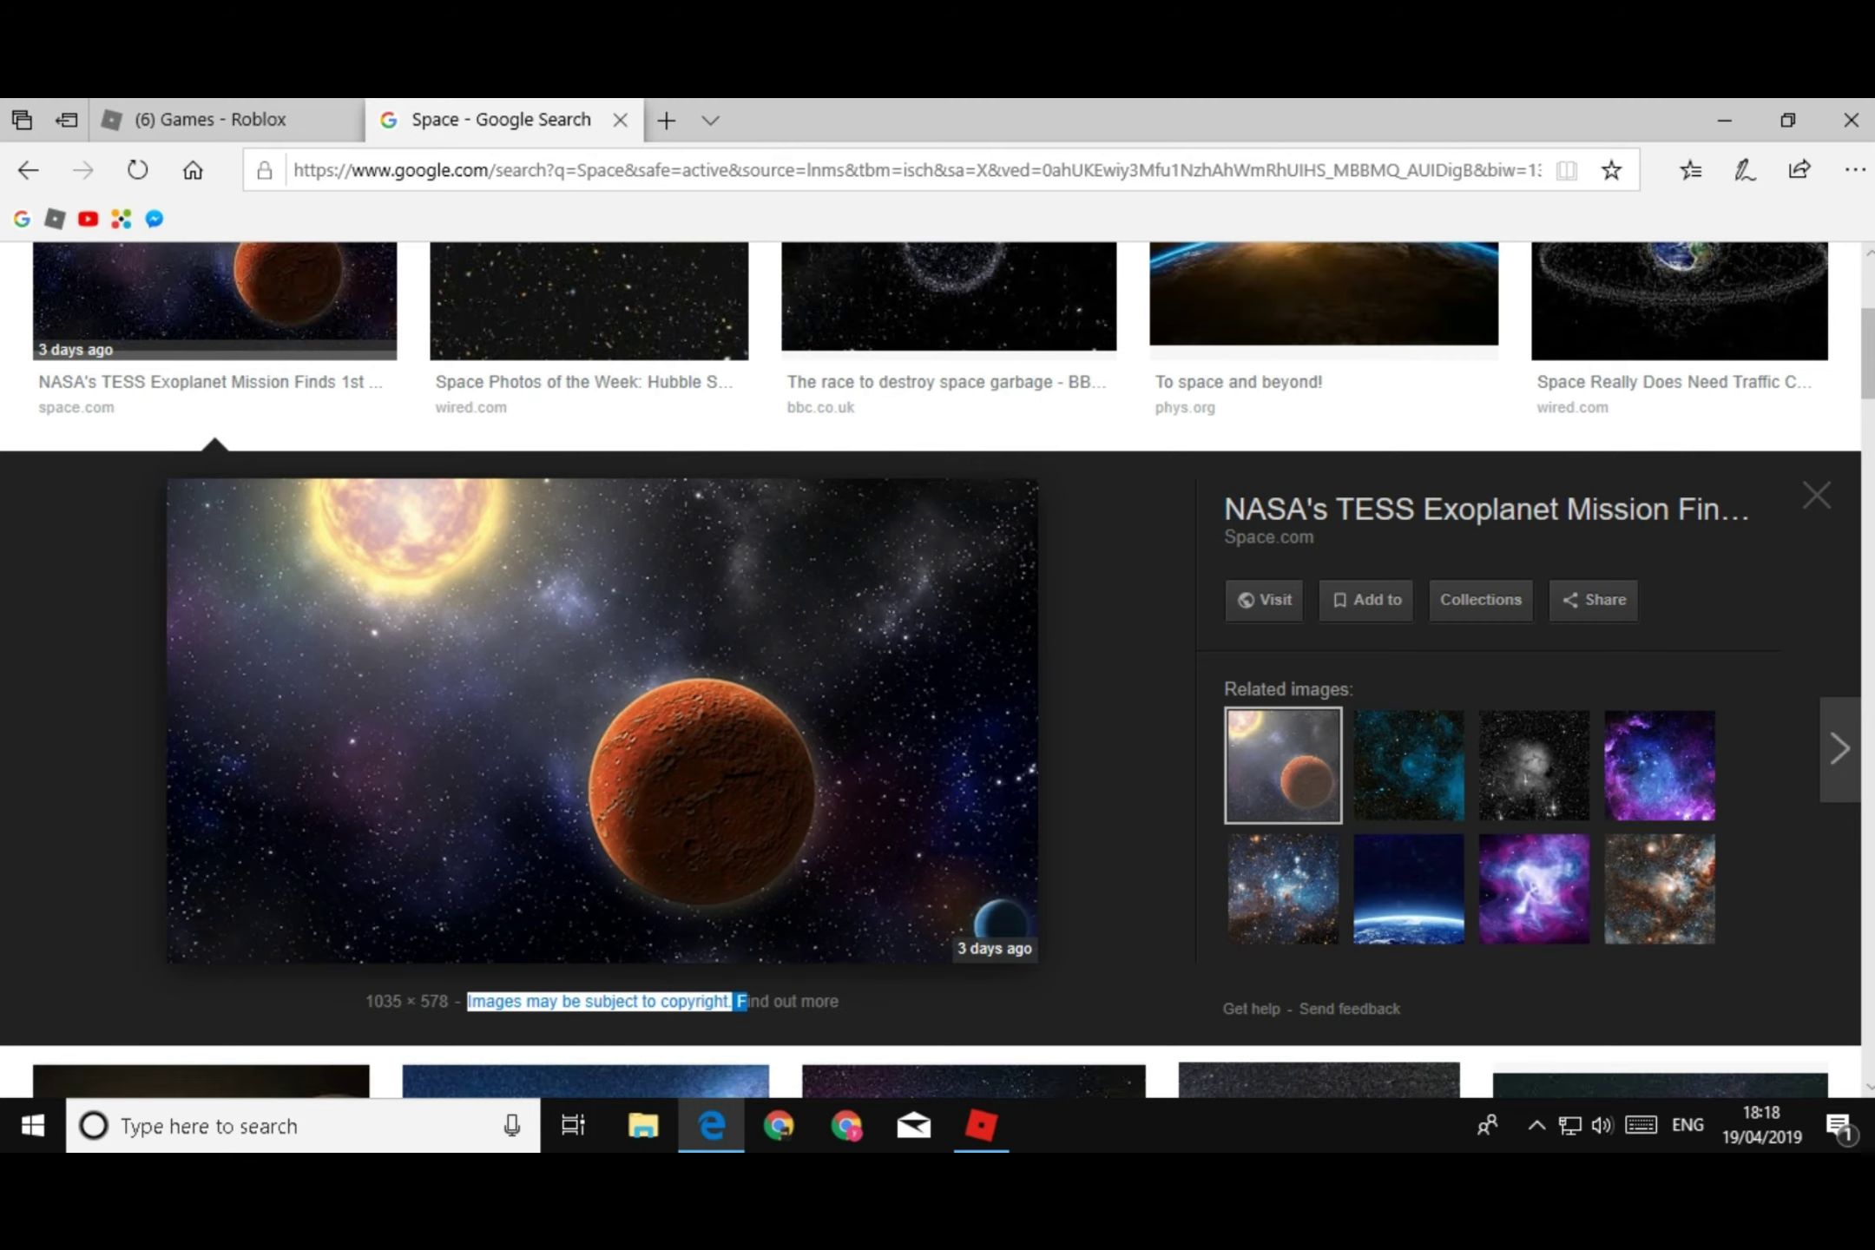
click(788, 1000)
right_click(492, 792)
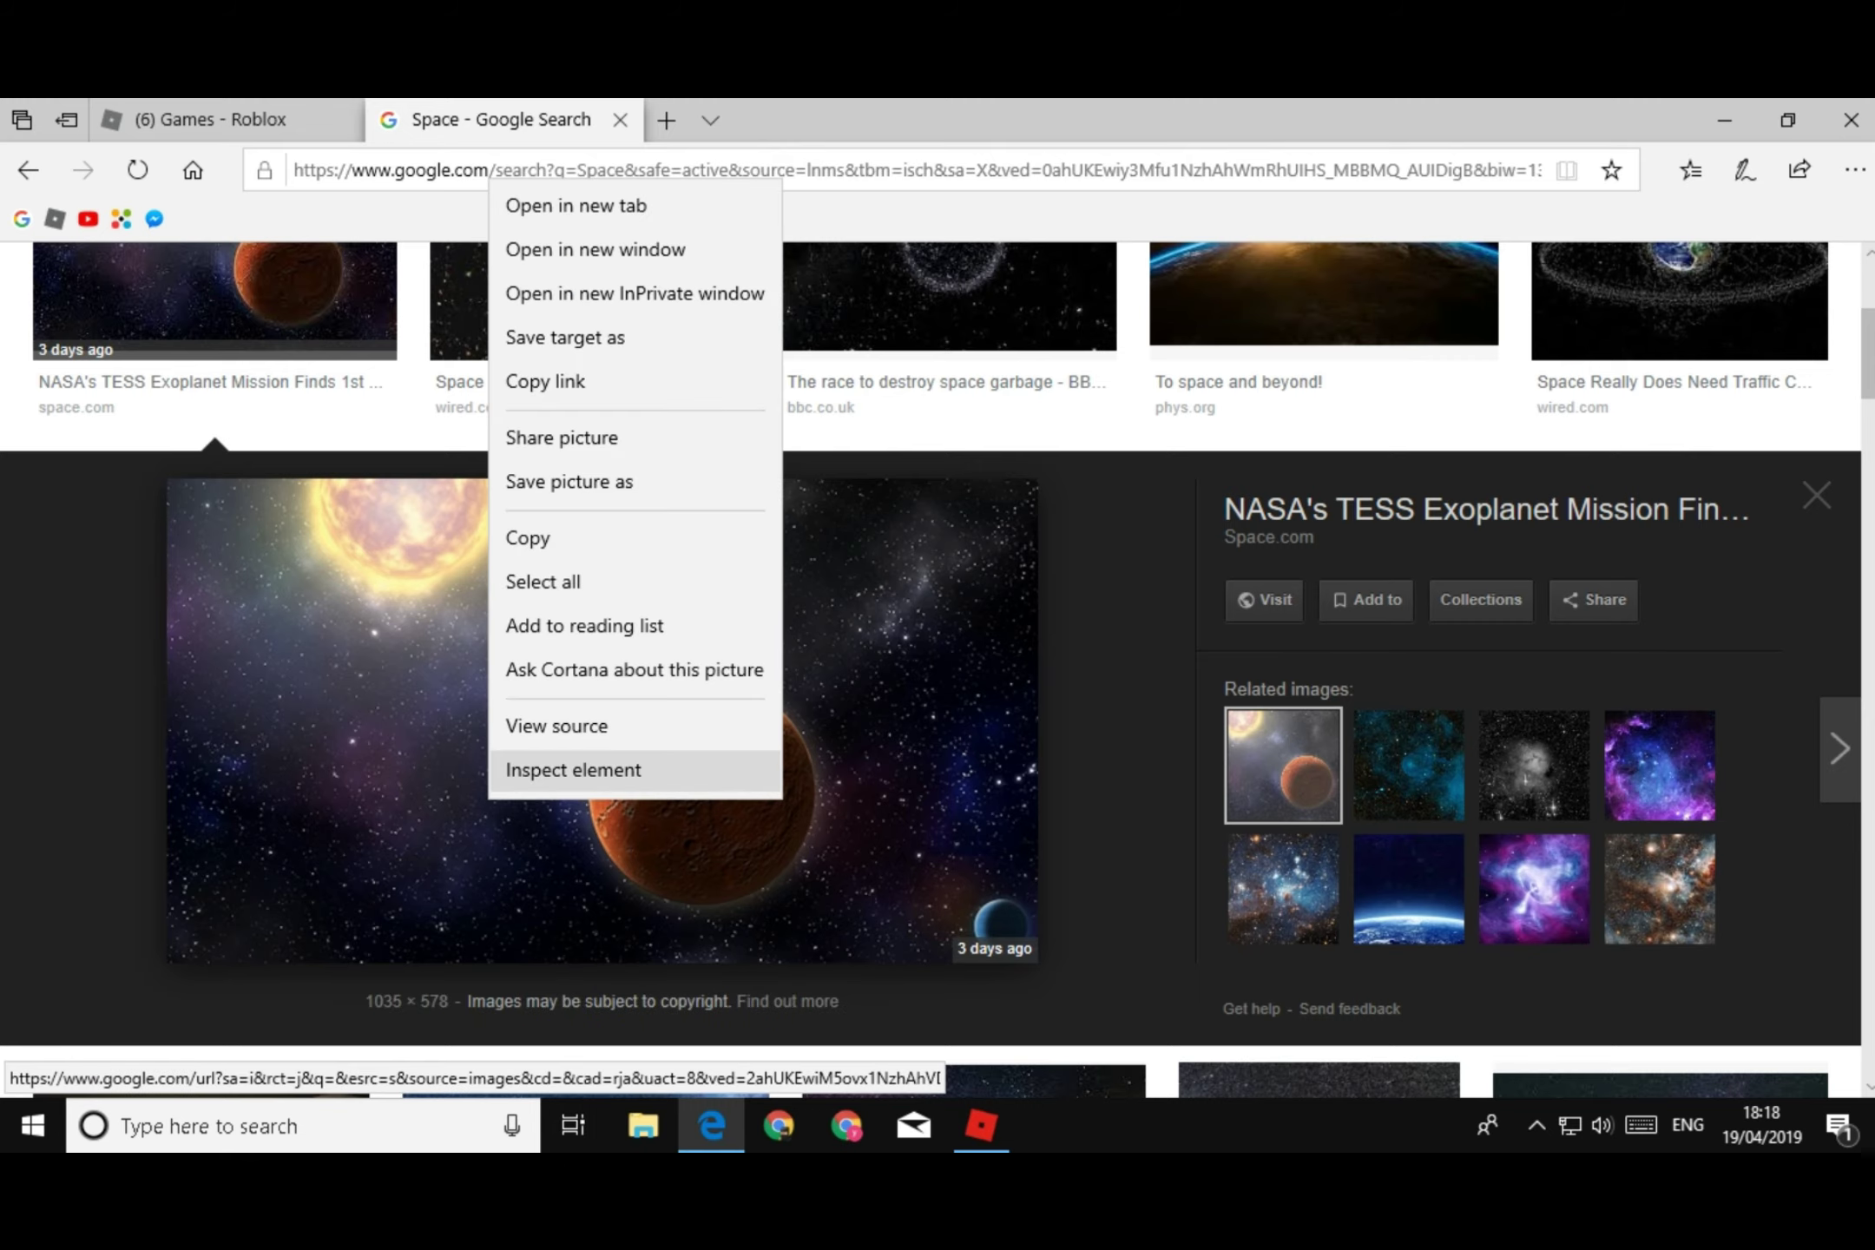
click(555, 538)
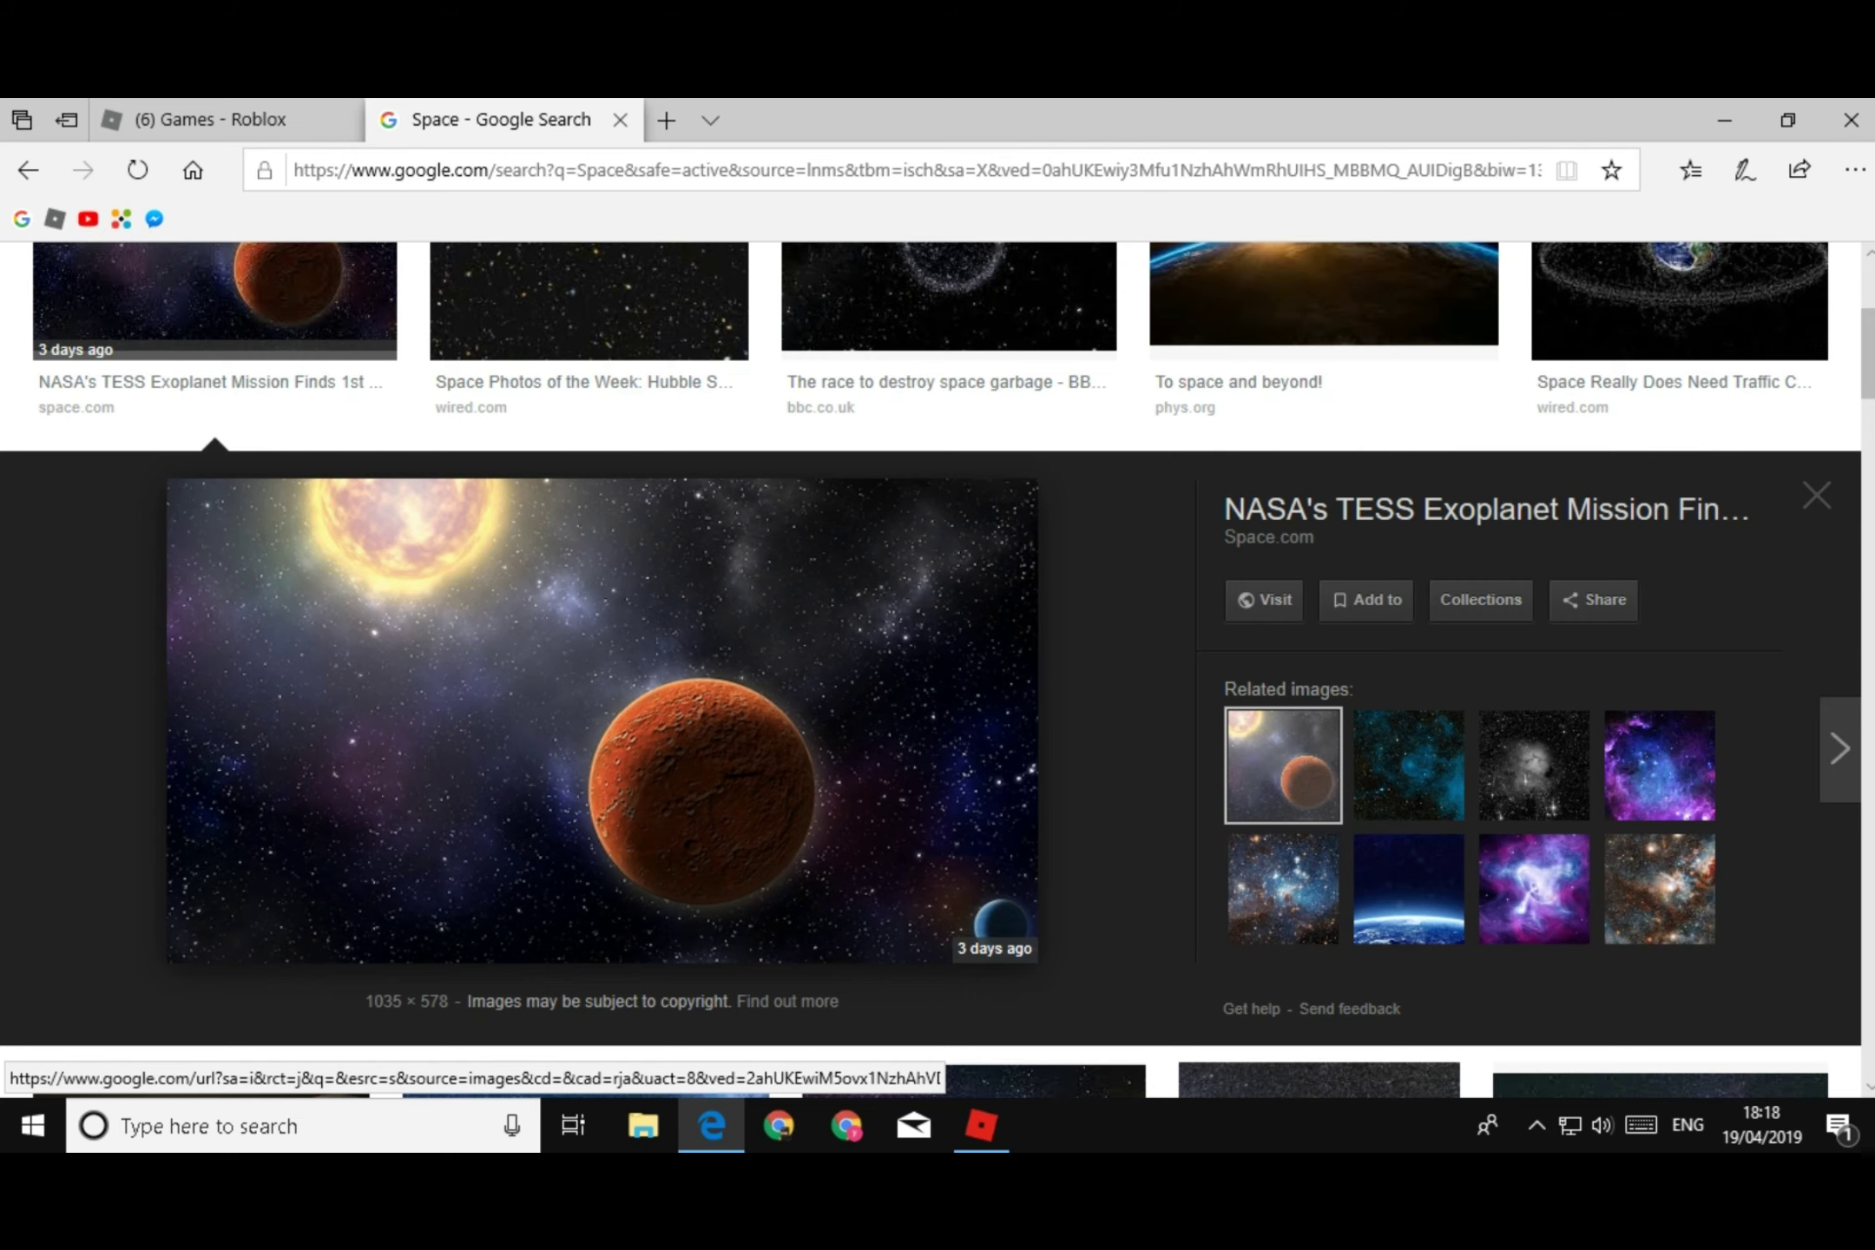
scroll(602, 720, up, 1)
scroll(602, 720, up, 1)
scroll(603, 721, down, 3)
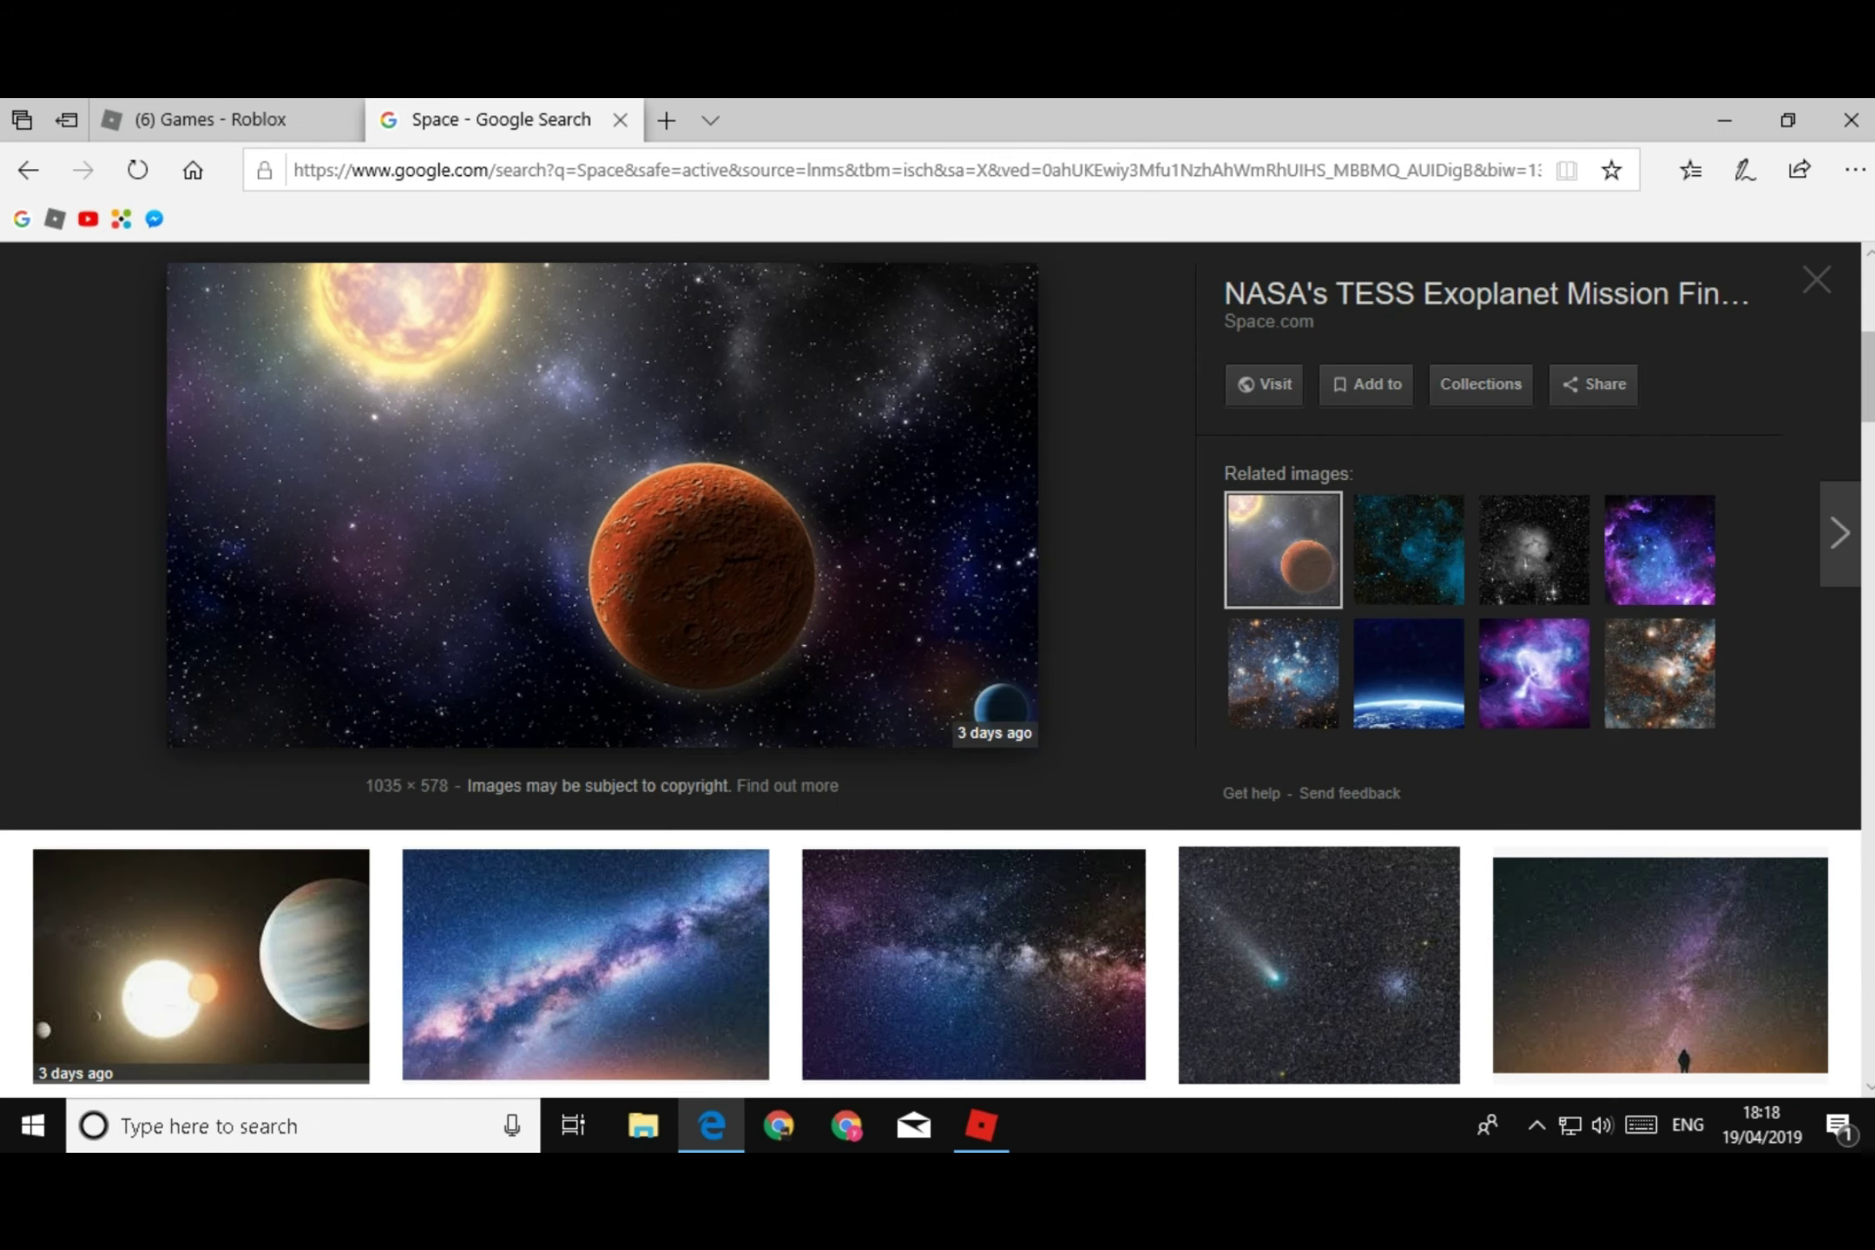
scroll(602, 720, up, 2)
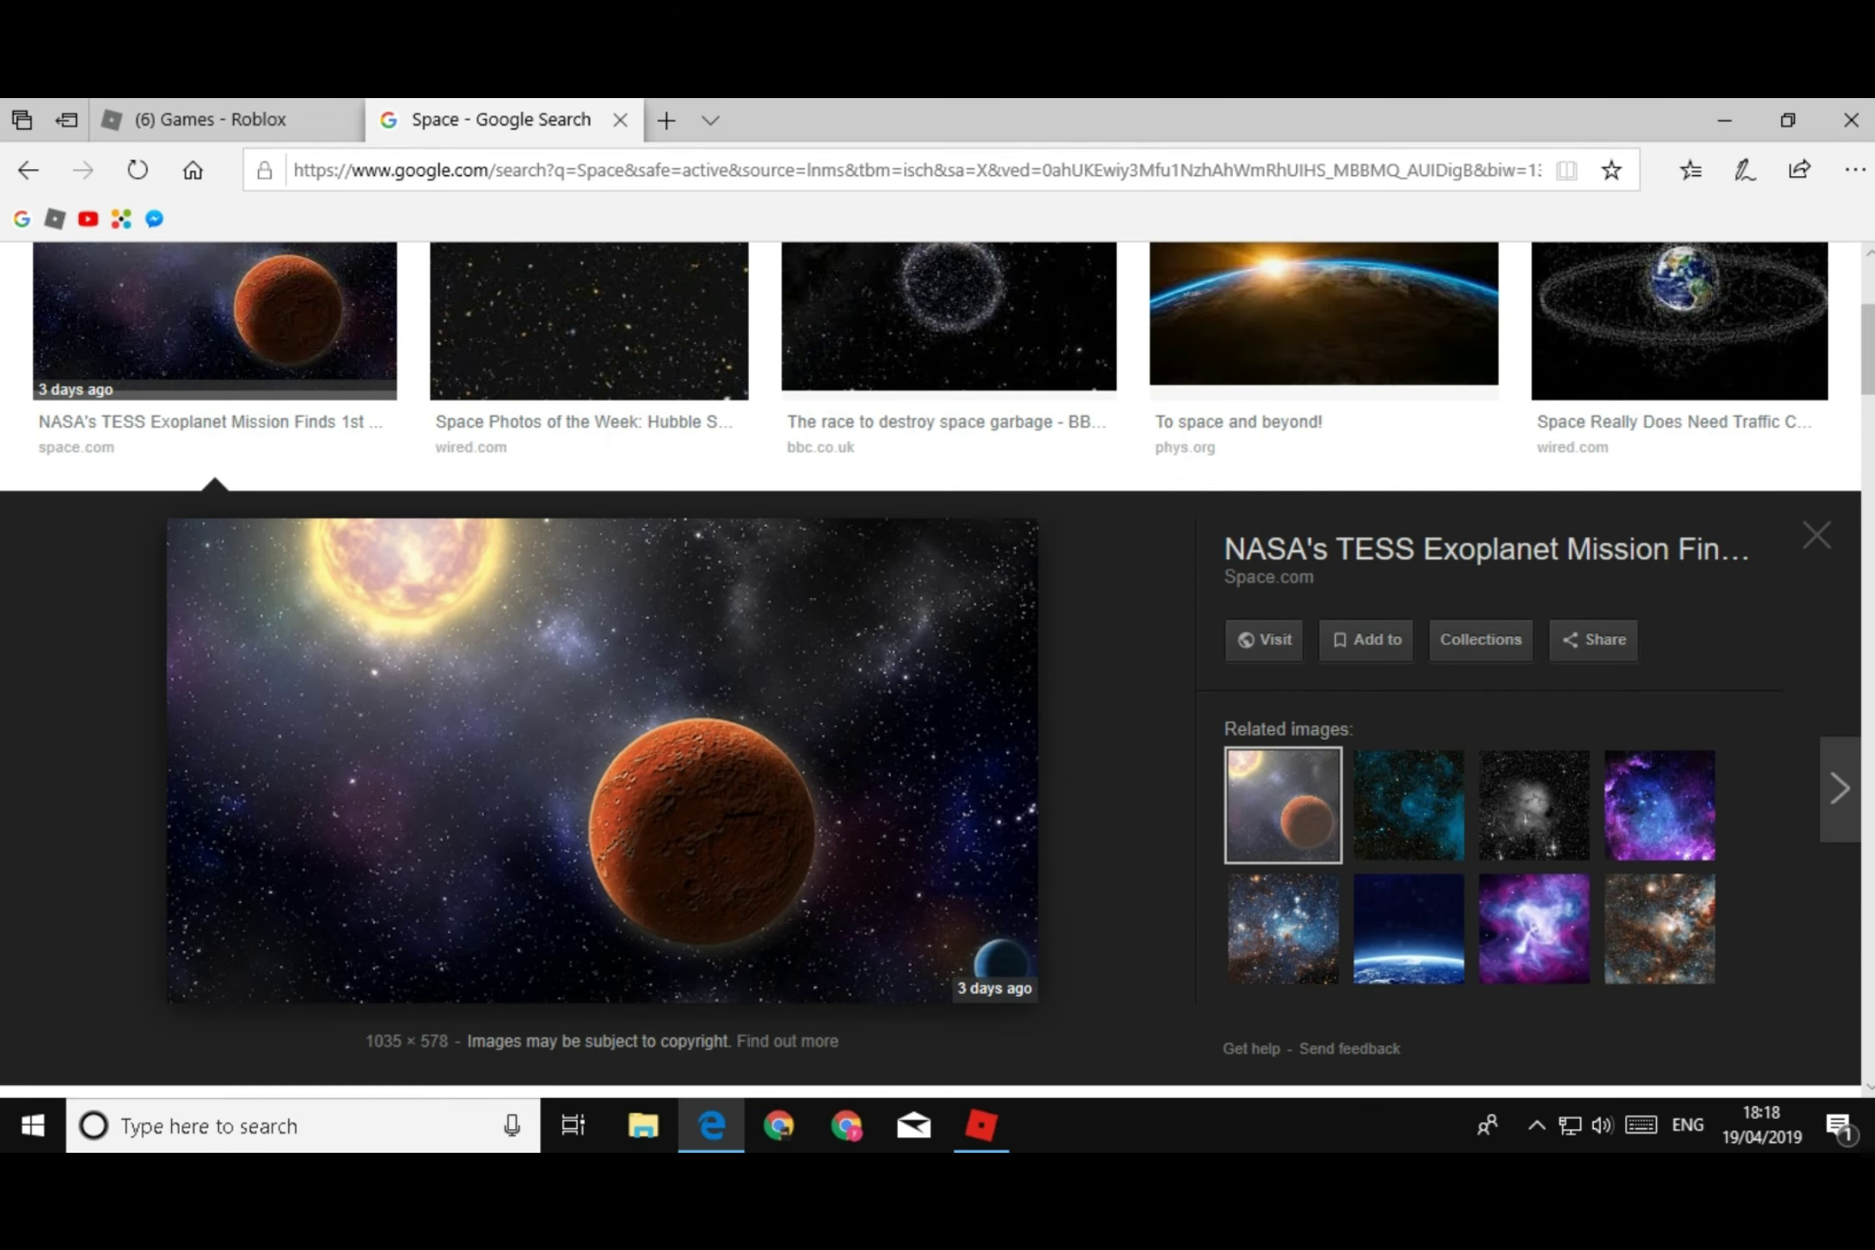
Search Windows for "paint.net" and launch the program
click(260, 1126)
text(paint.net)
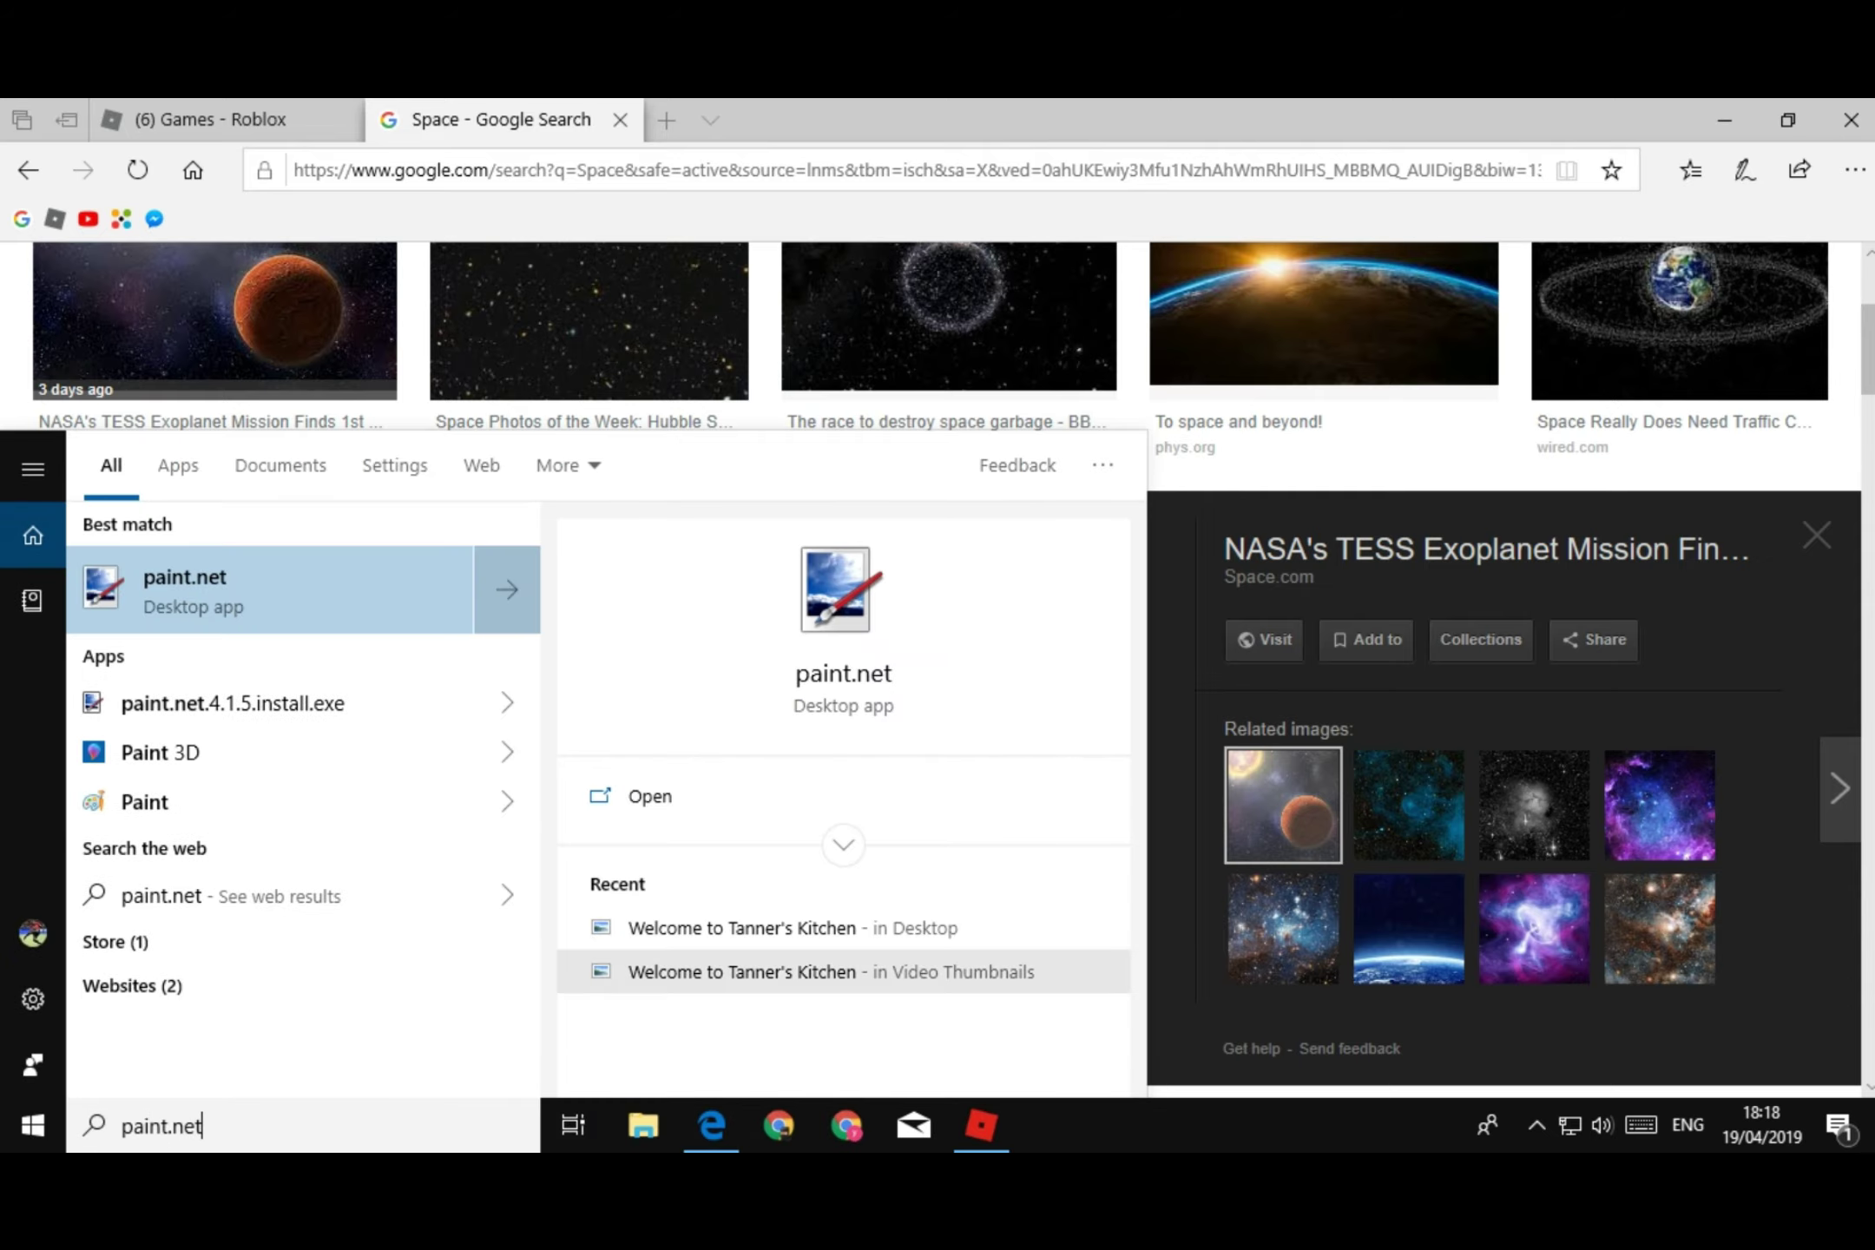
click(651, 796)
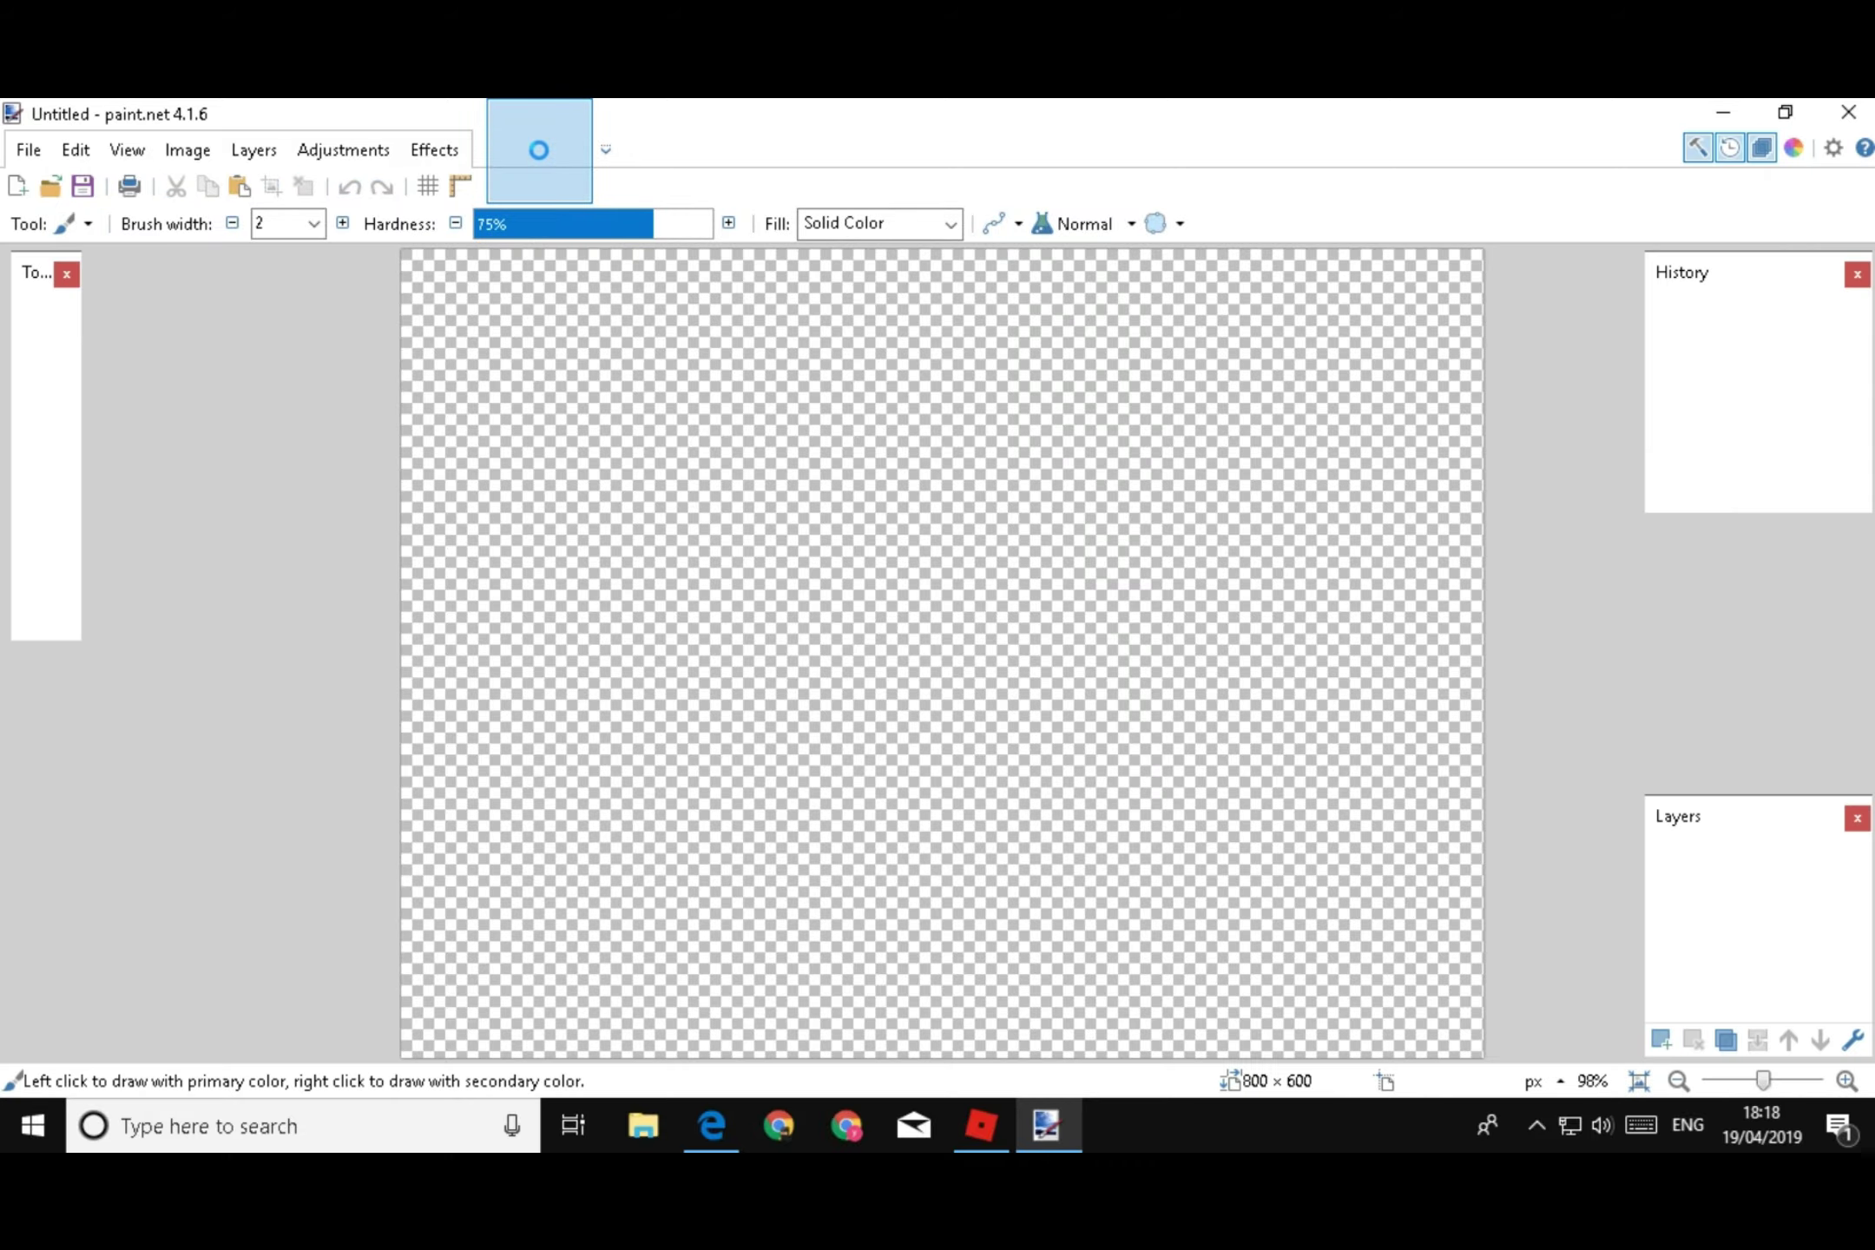
Set the new image's canvas size to 1920 pixels wide and 1080 pixels high
click(187, 150)
click(260, 249)
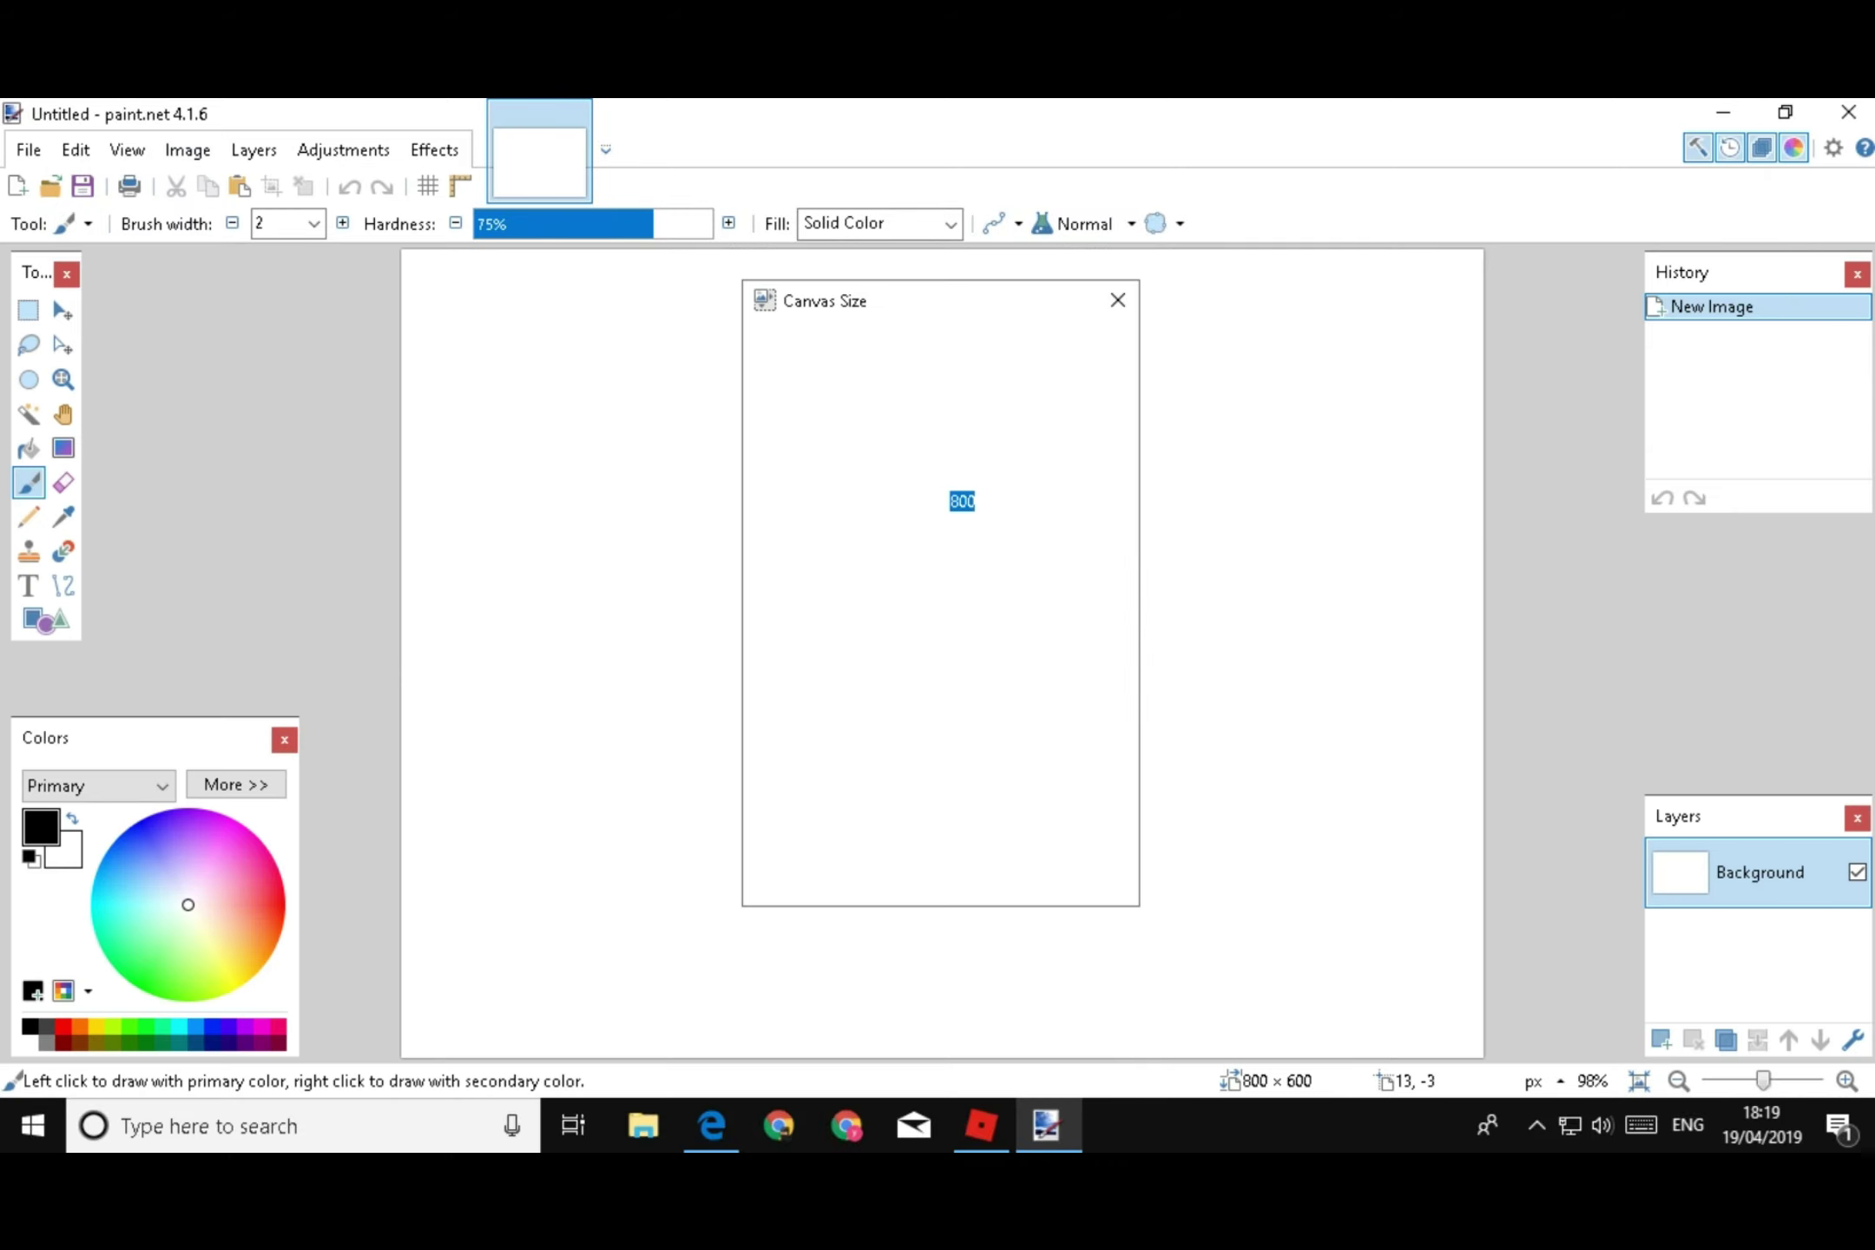
text(1920)
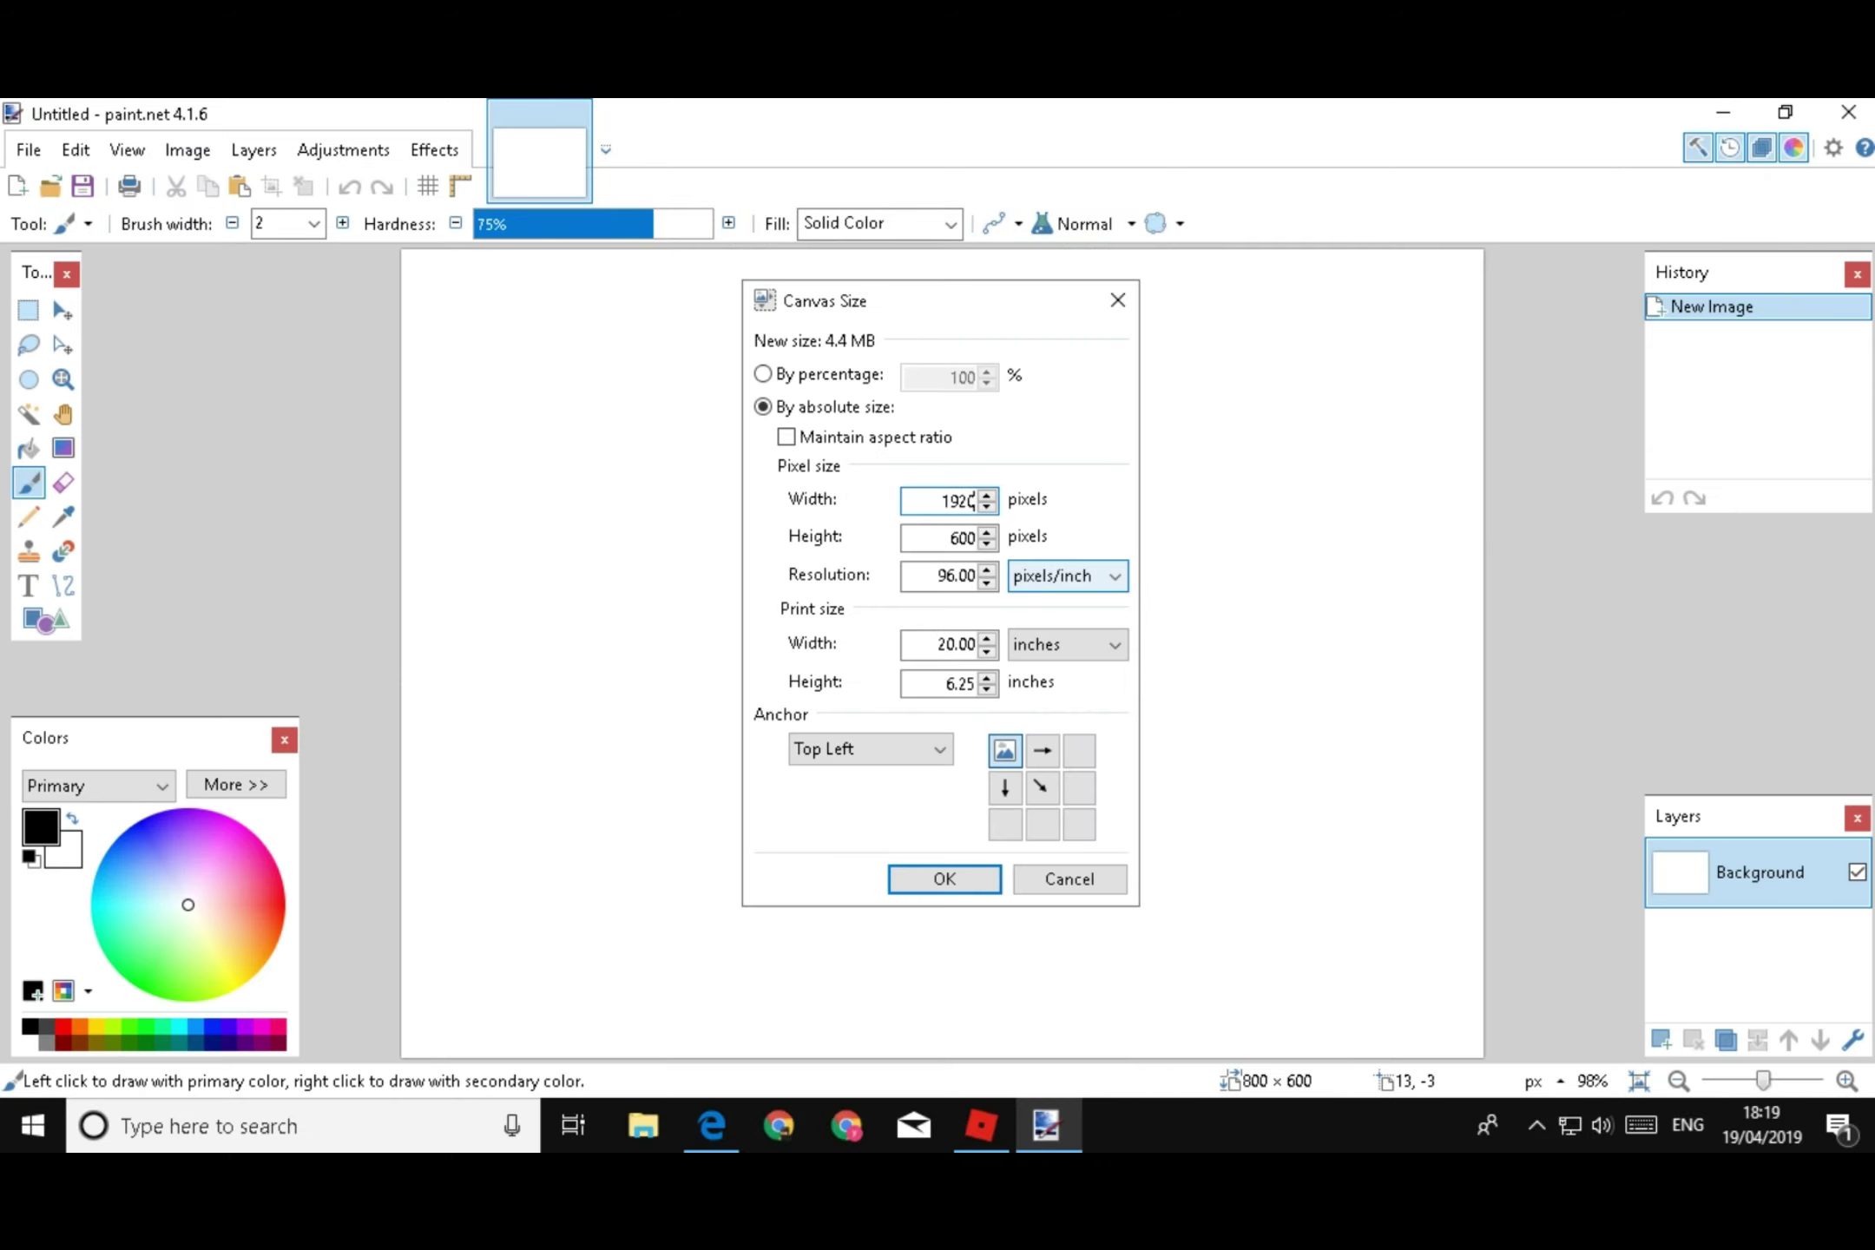
key(shift+Tab)
key(shift+Tab)
text(1)
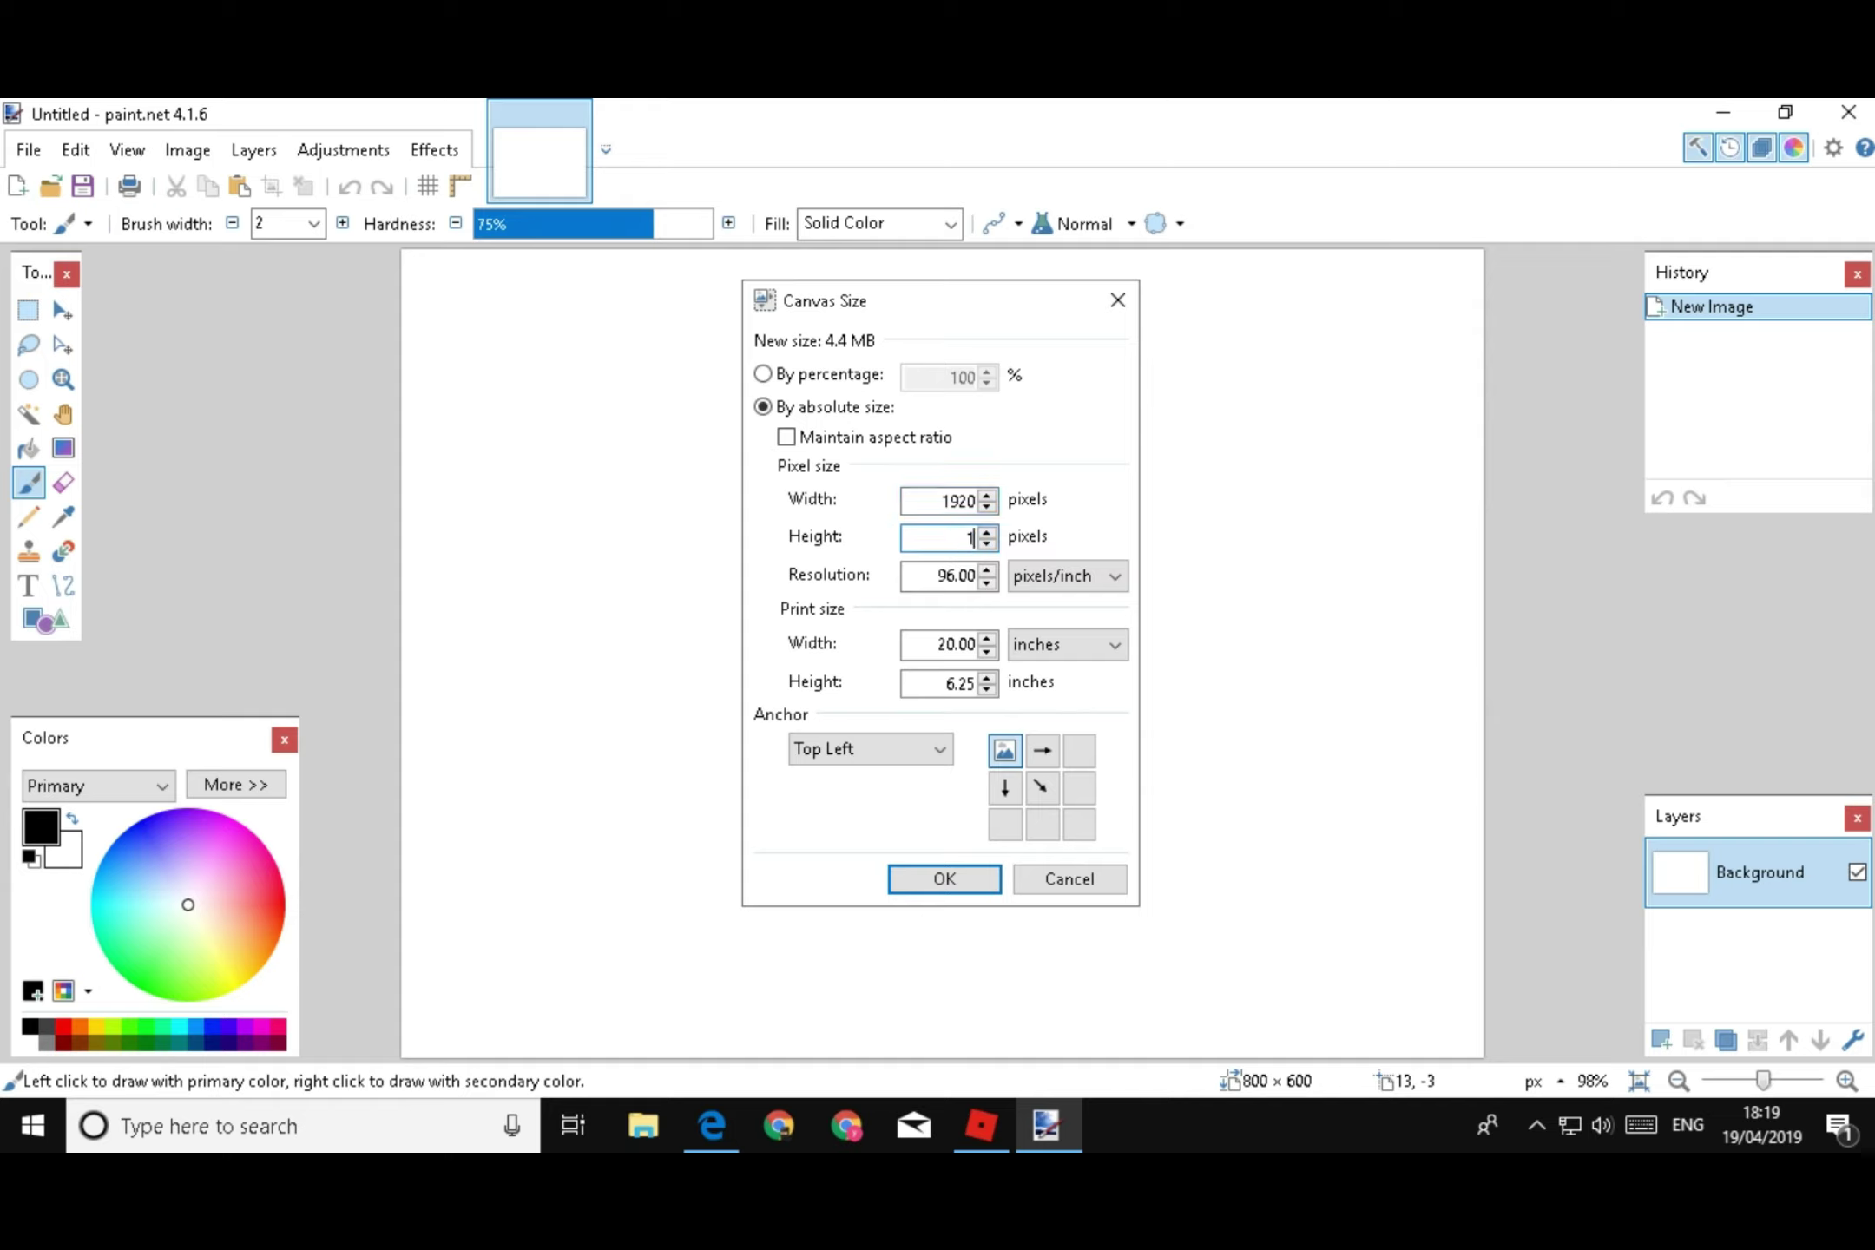
text(80)
key(BackSpace)
key(BackSpace)
text(080)
click(944, 878)
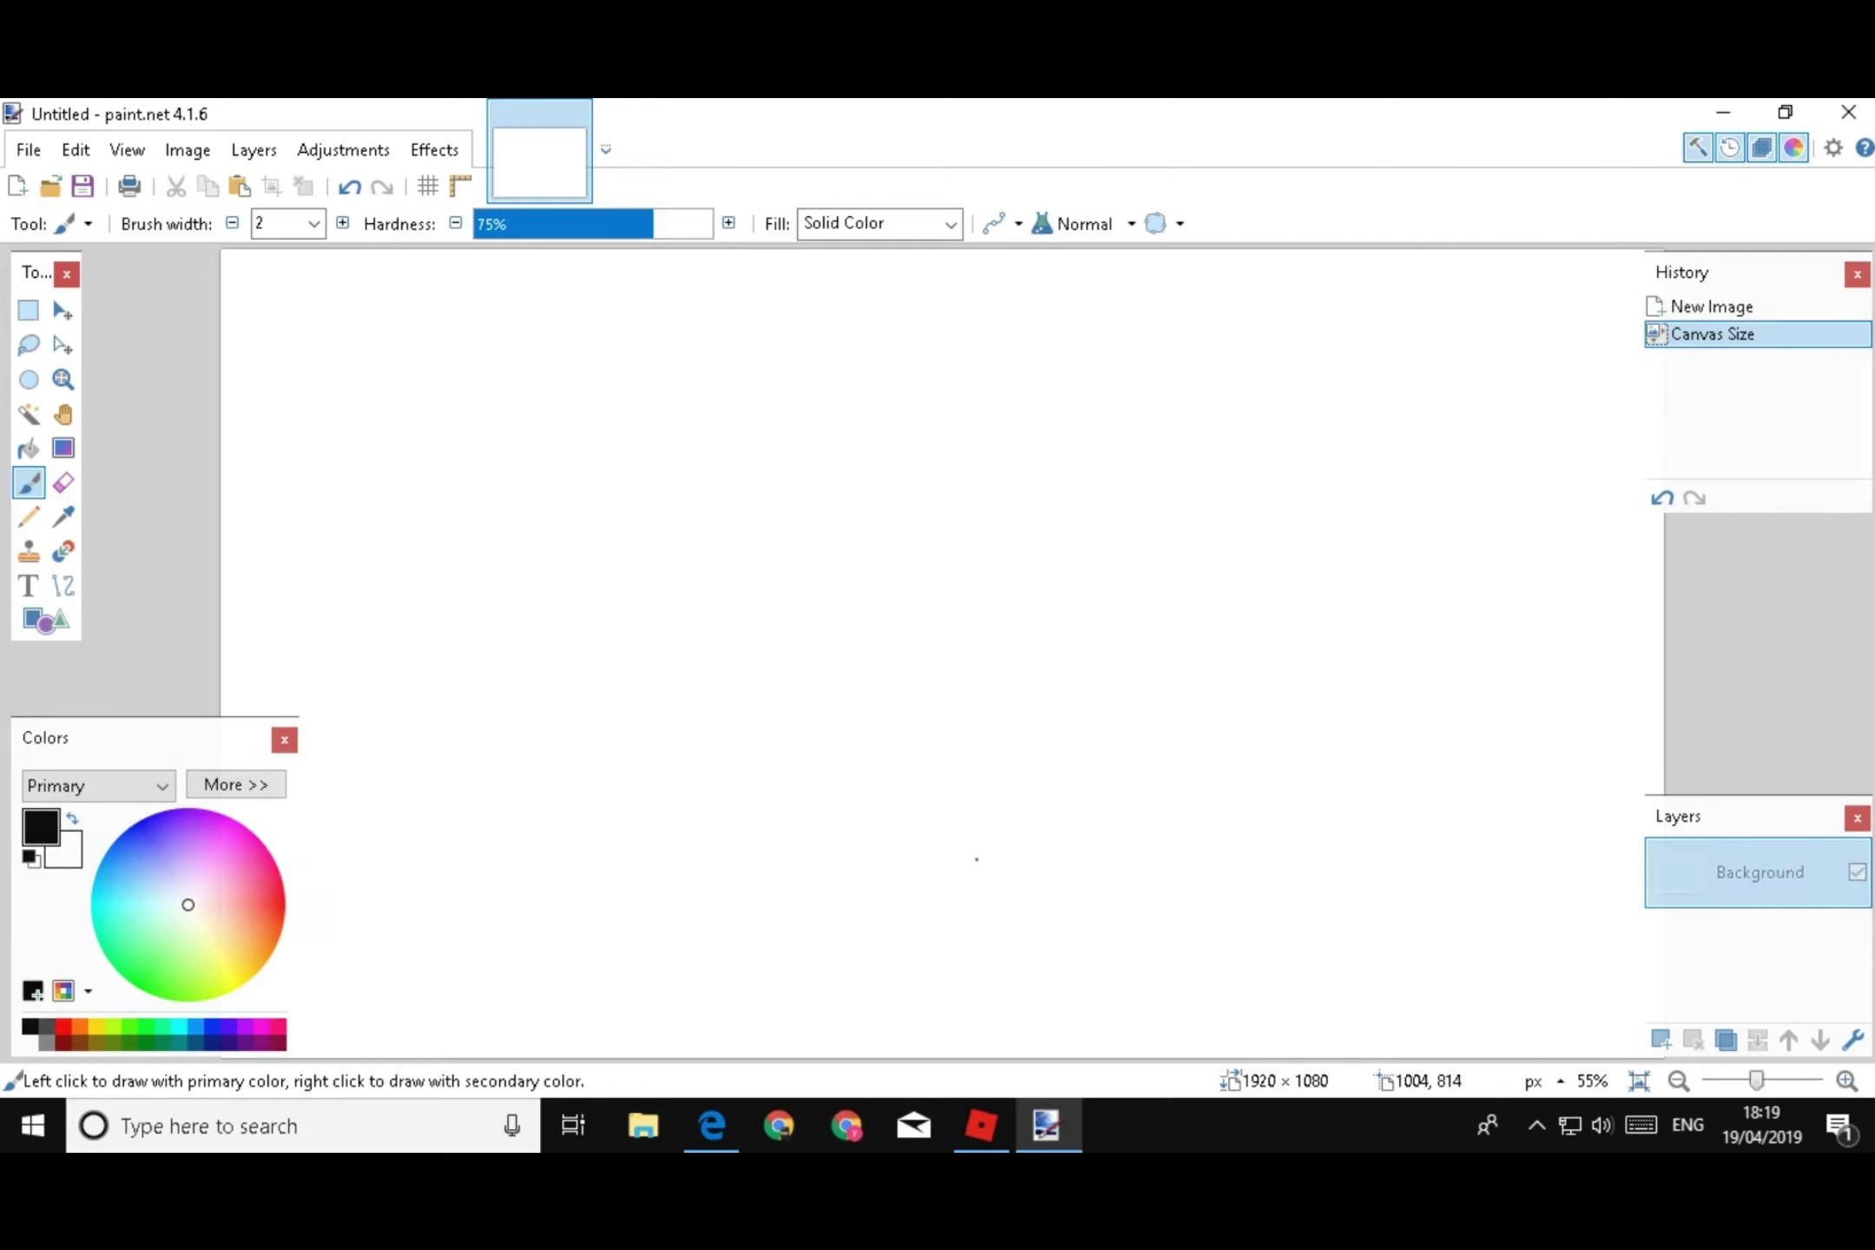
Paste the copied space picture, stretch it to about 1920 × 1100 pixels to cover the whole canvas, and deselect it
drag(1756, 1081, 1753, 1081)
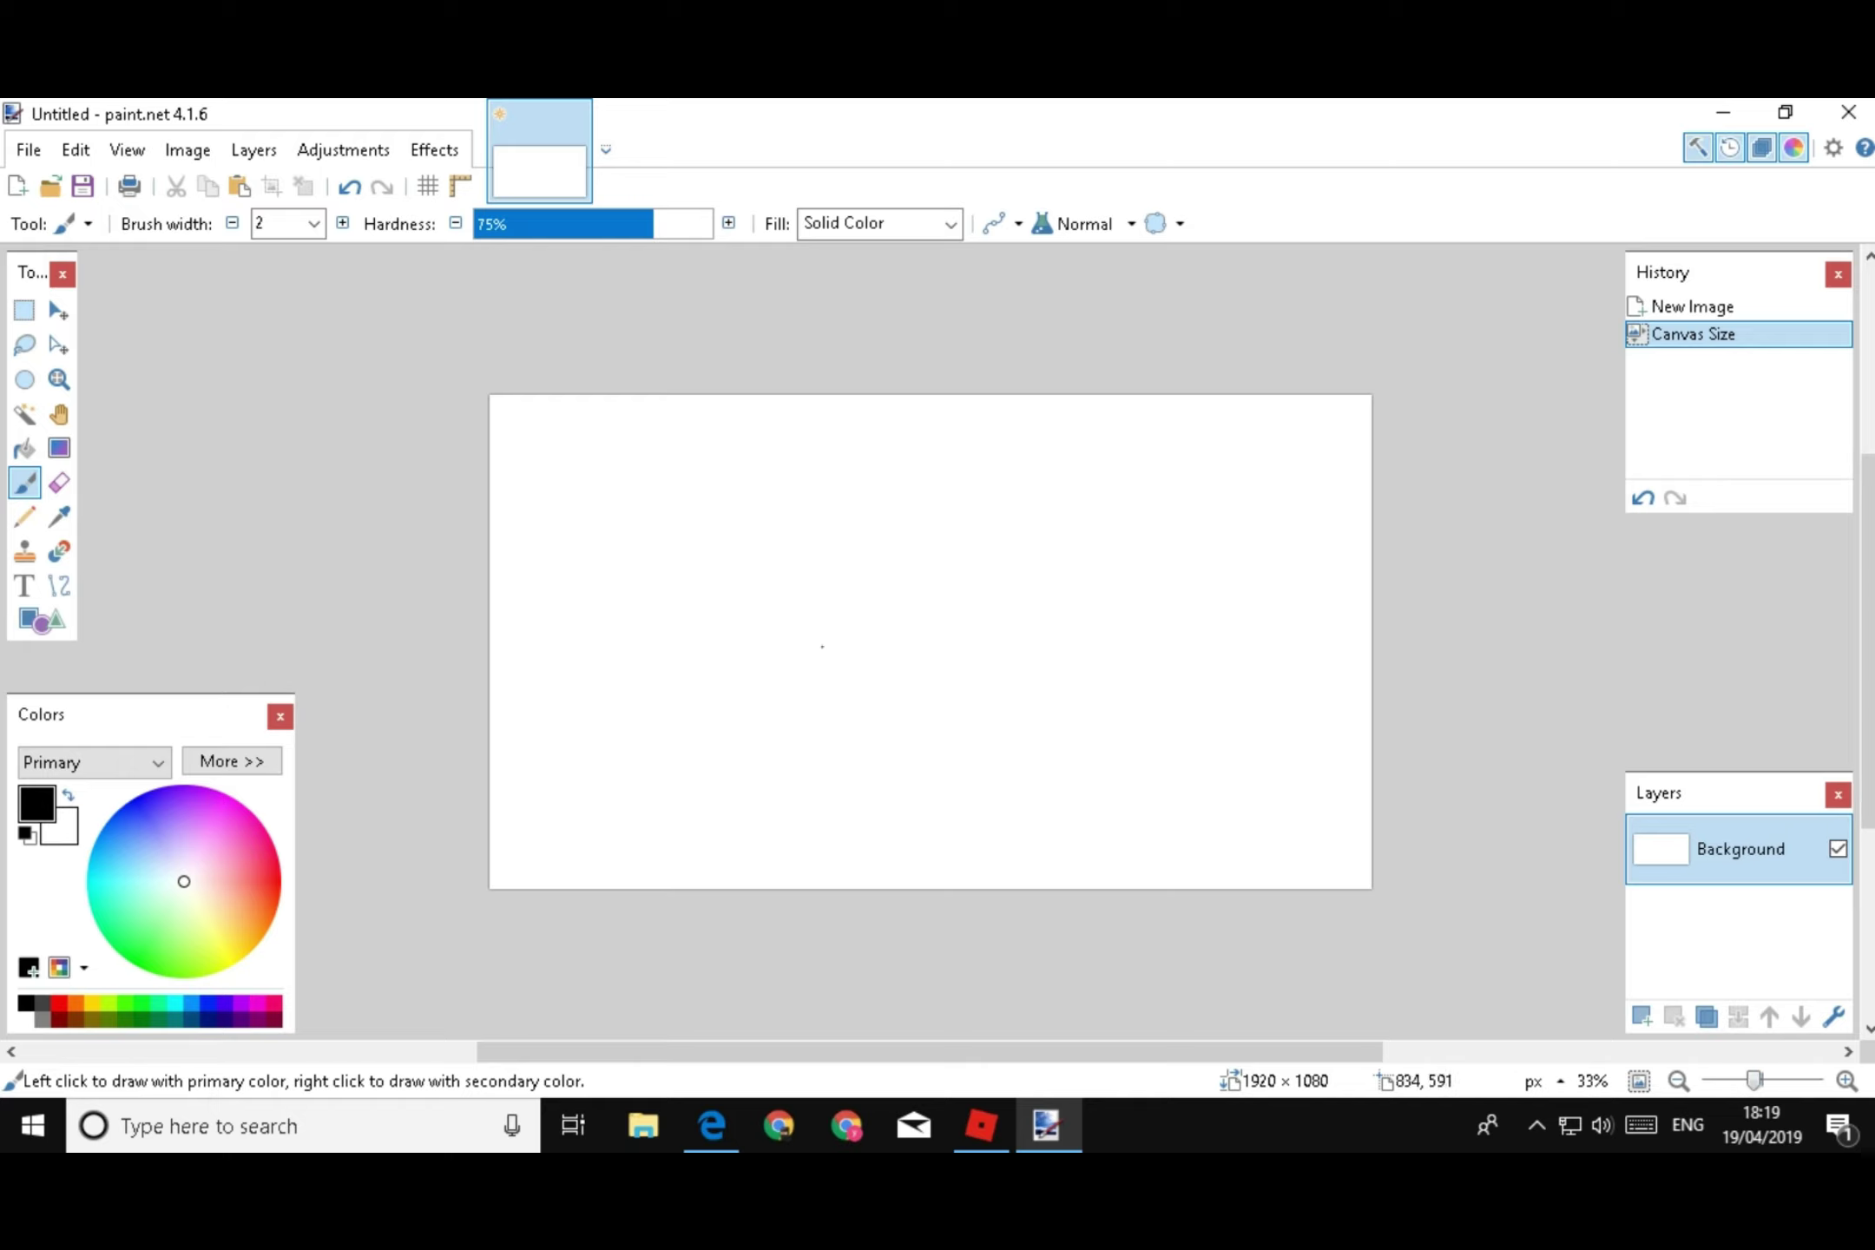
key(m)
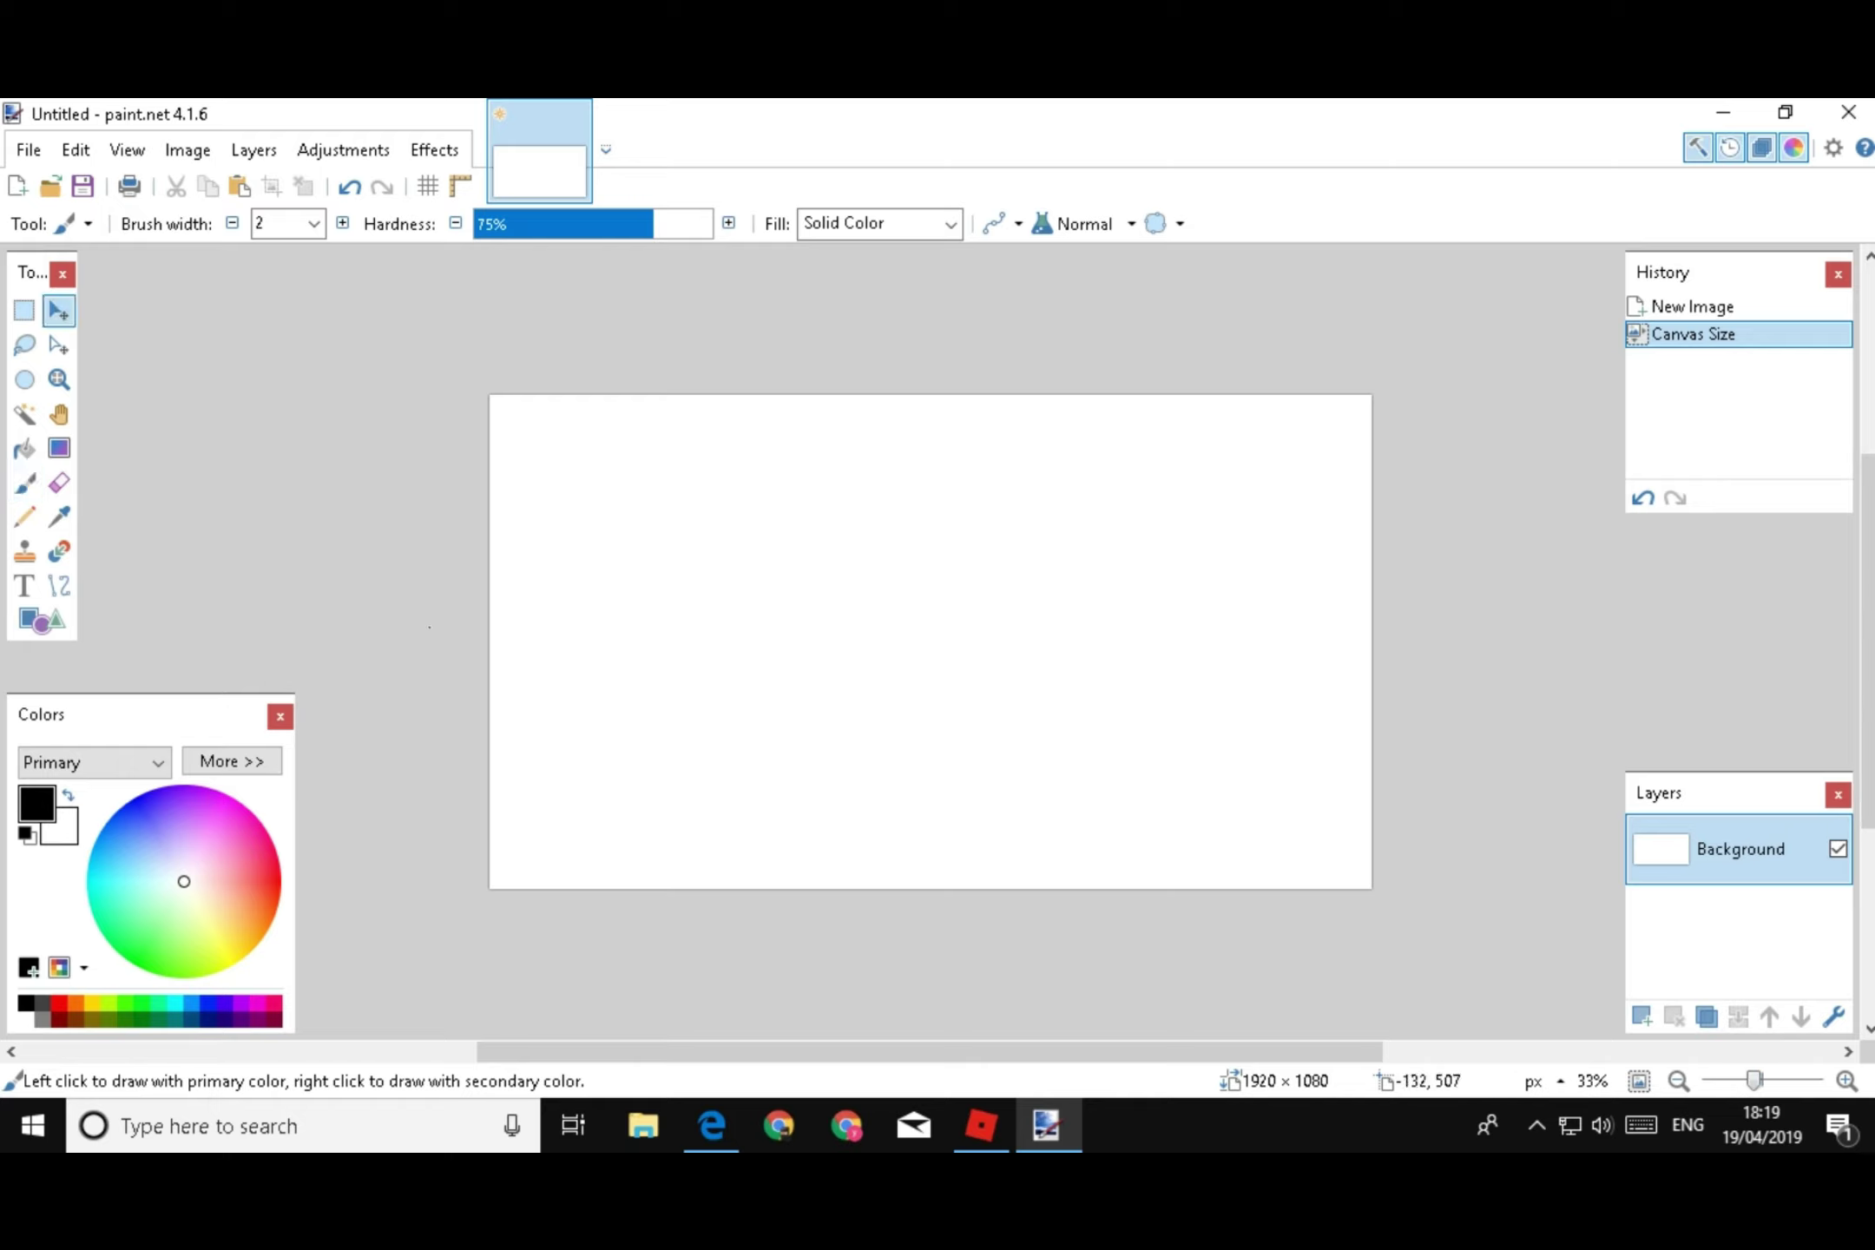
key(ctrl+v)
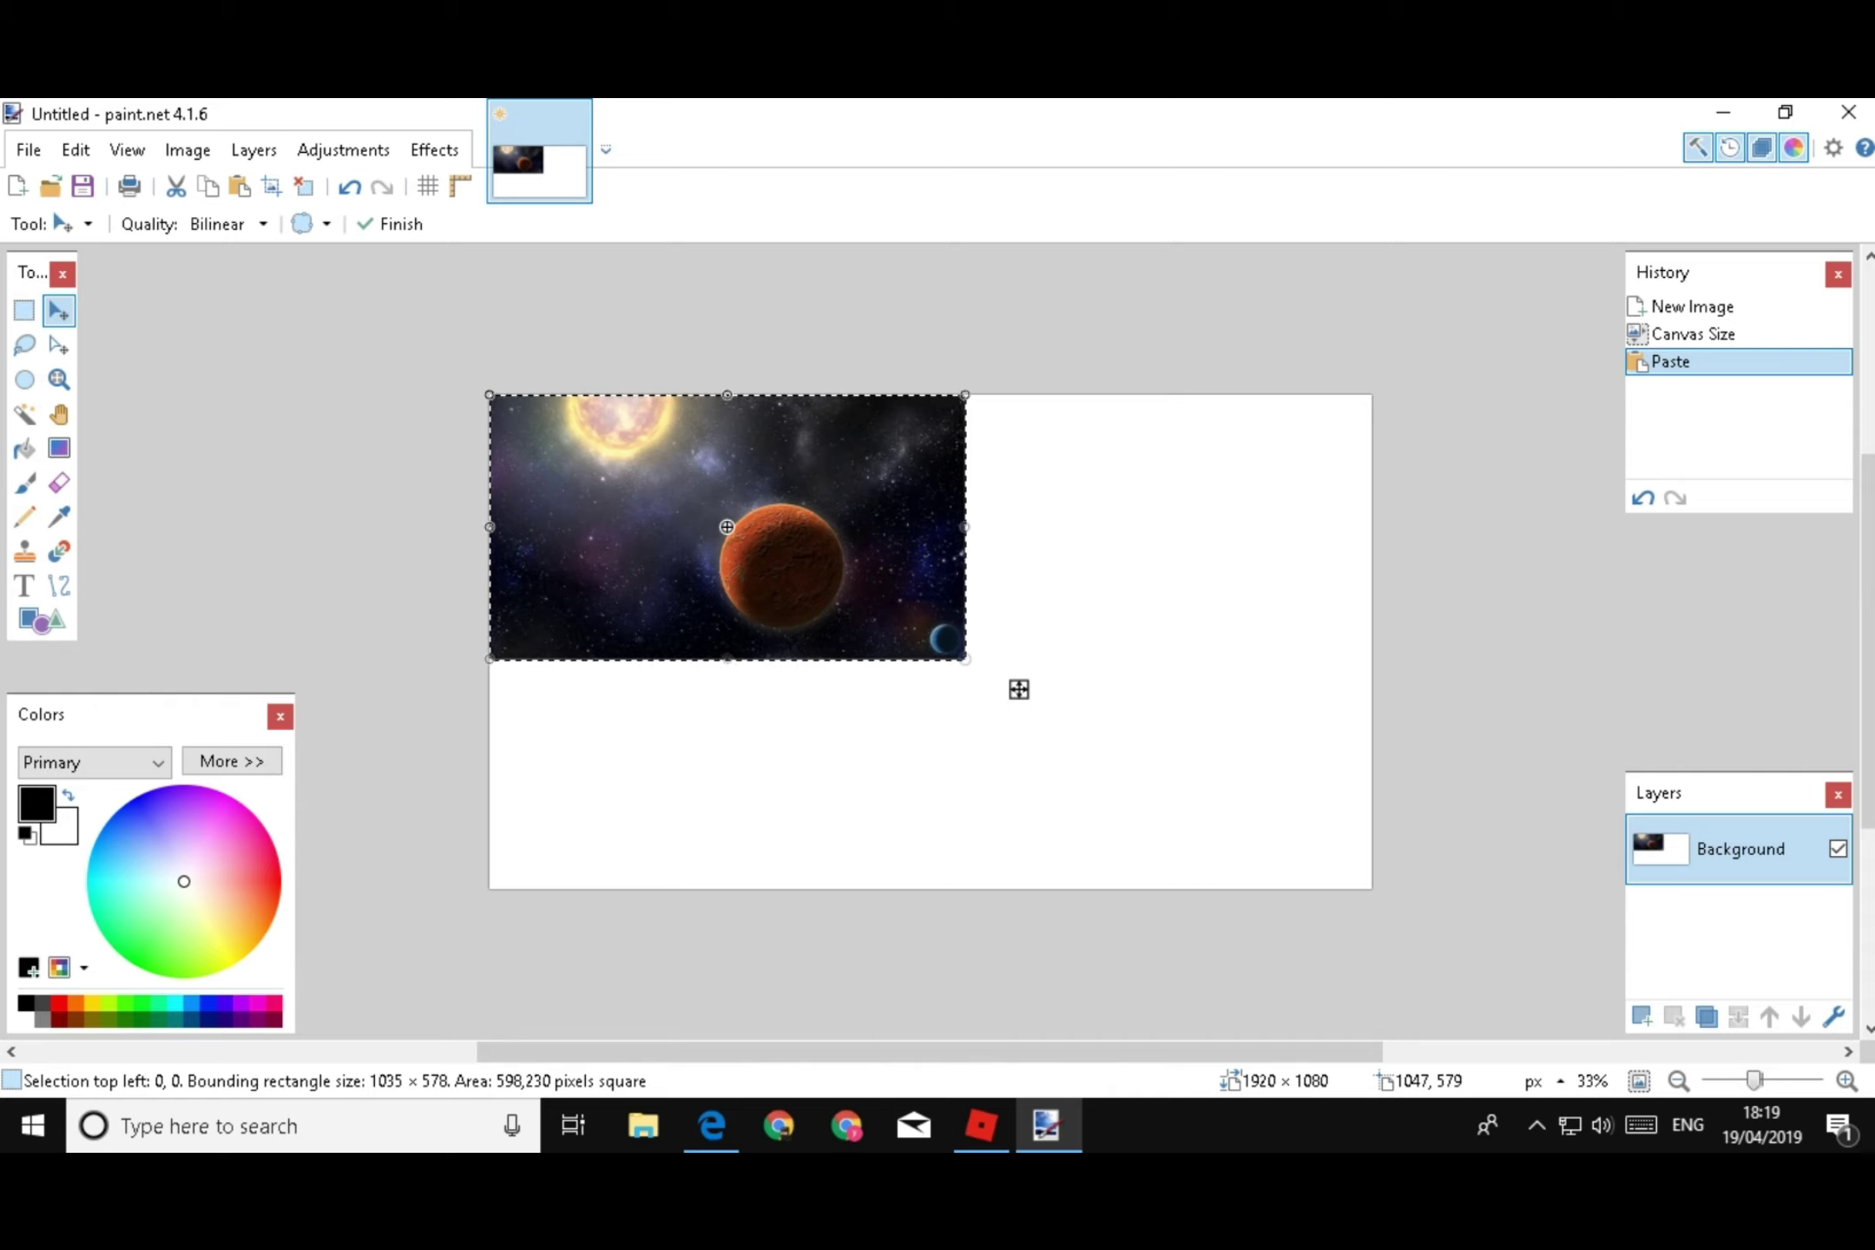
drag(1018, 689, 1377, 836)
drag(932, 839, 934, 899)
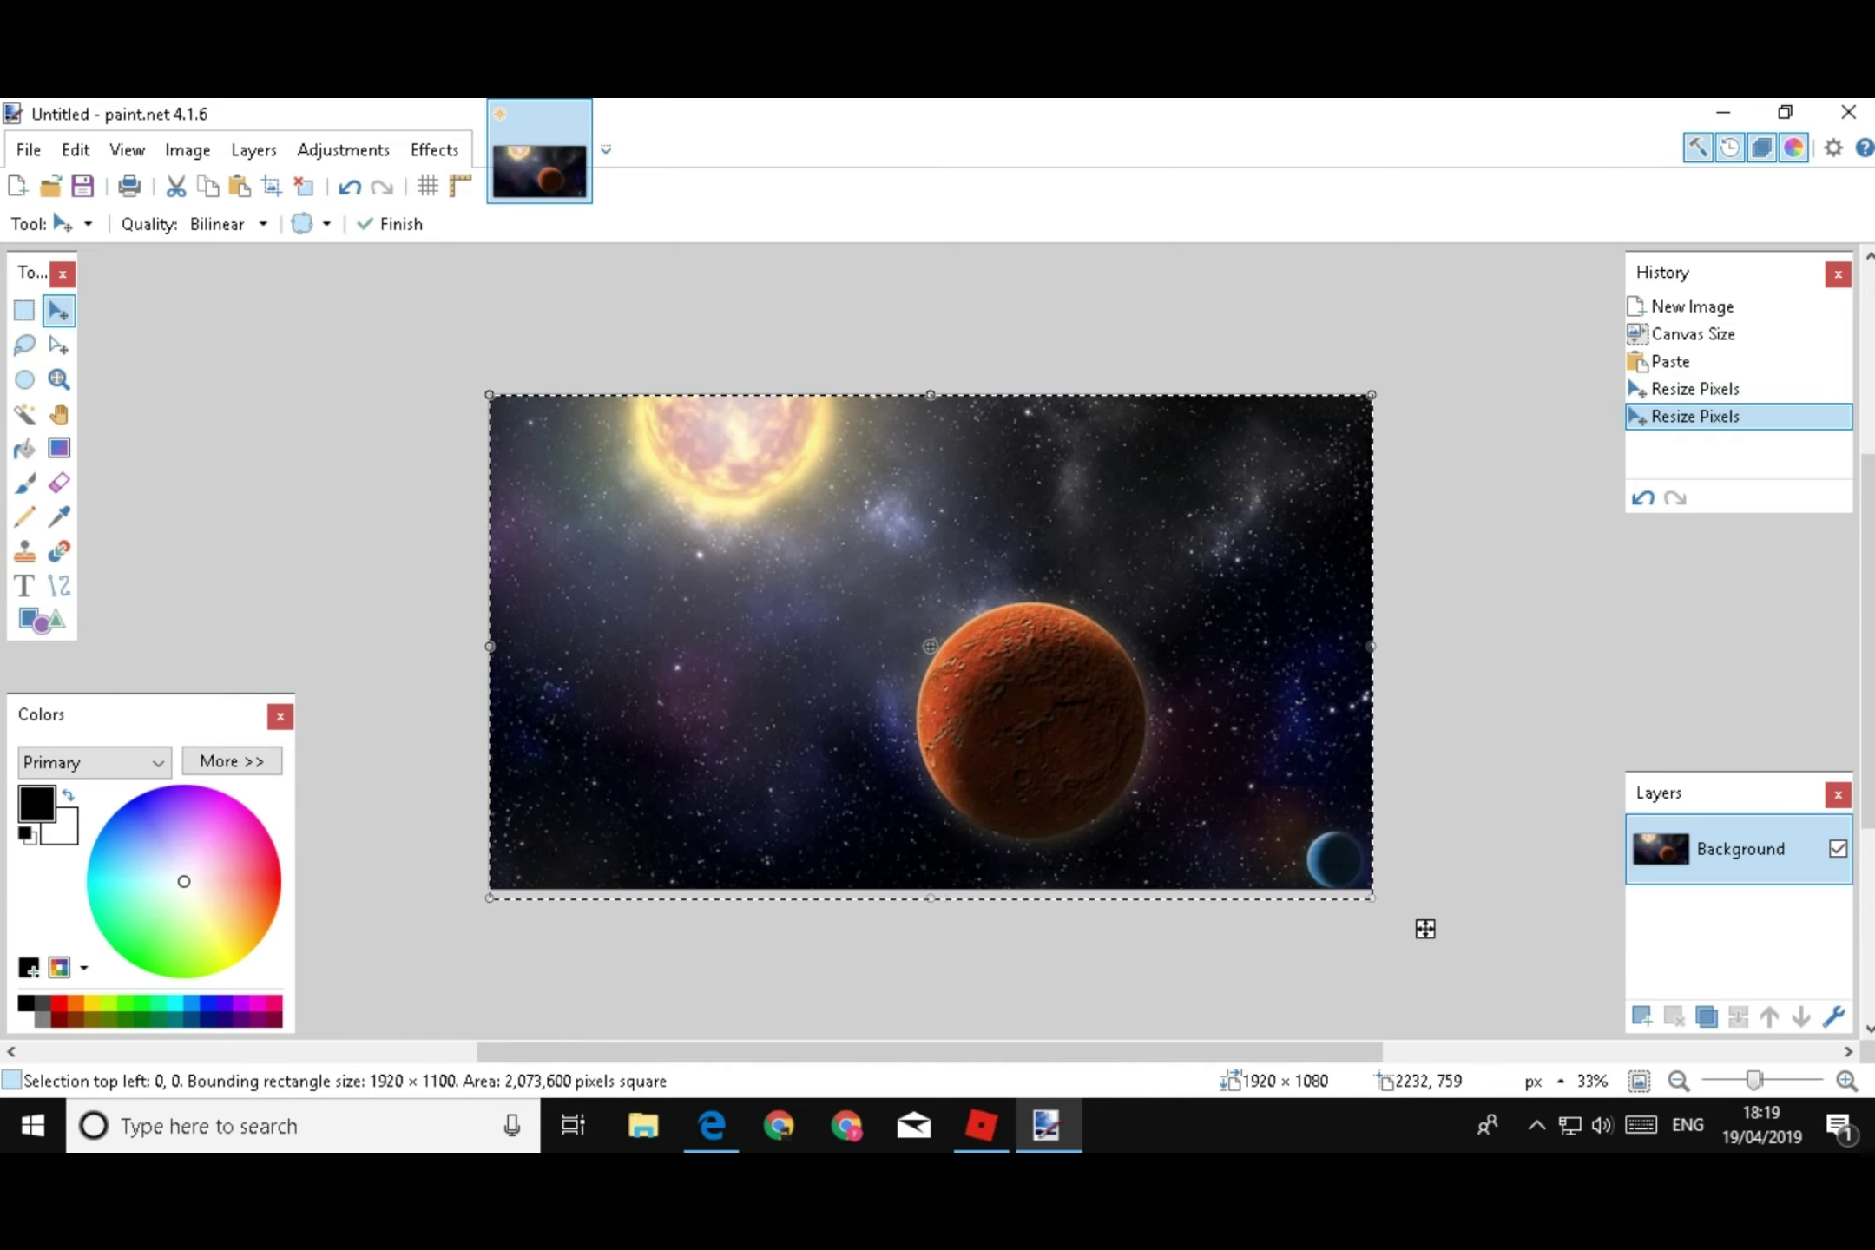
click(1425, 928)
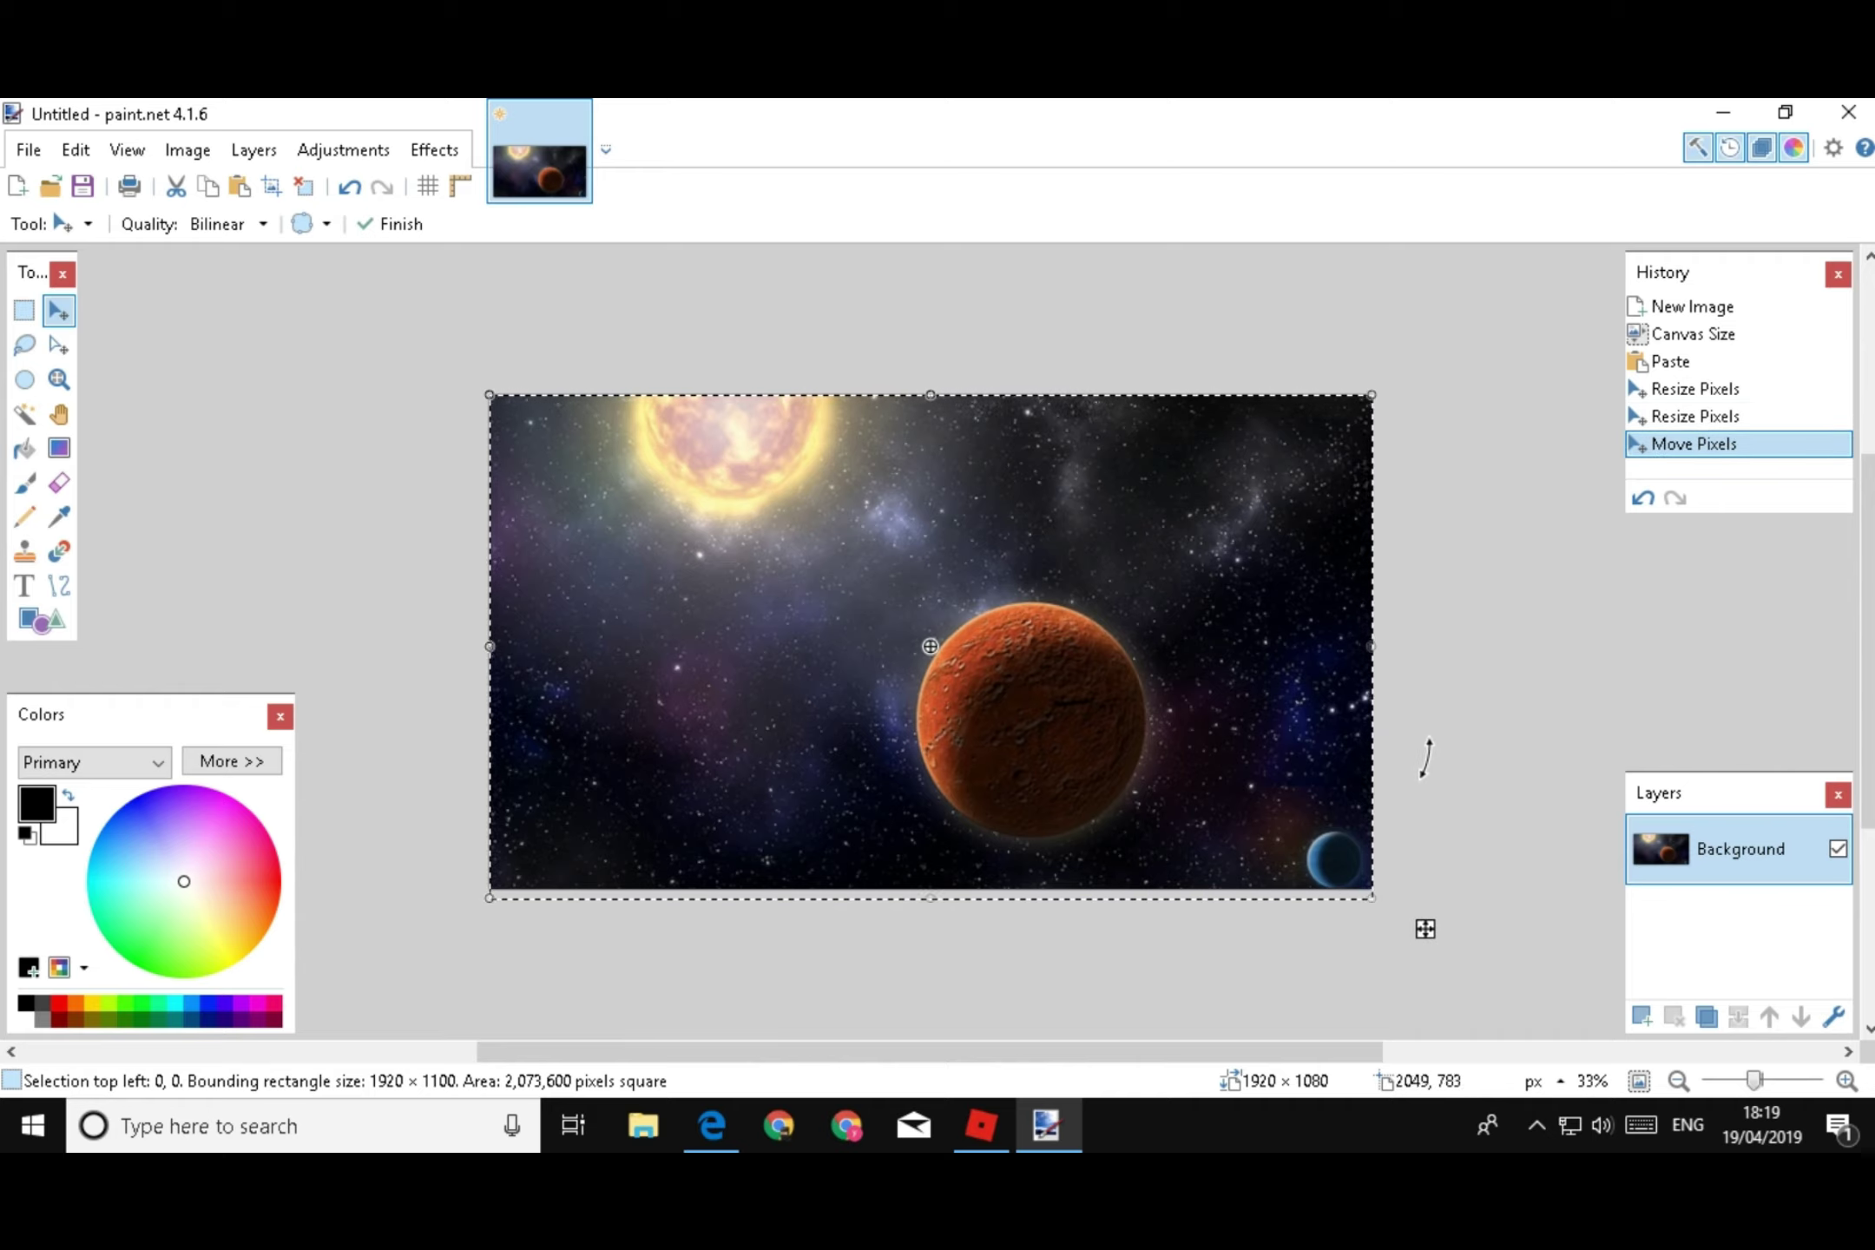
key(ctrl+d)
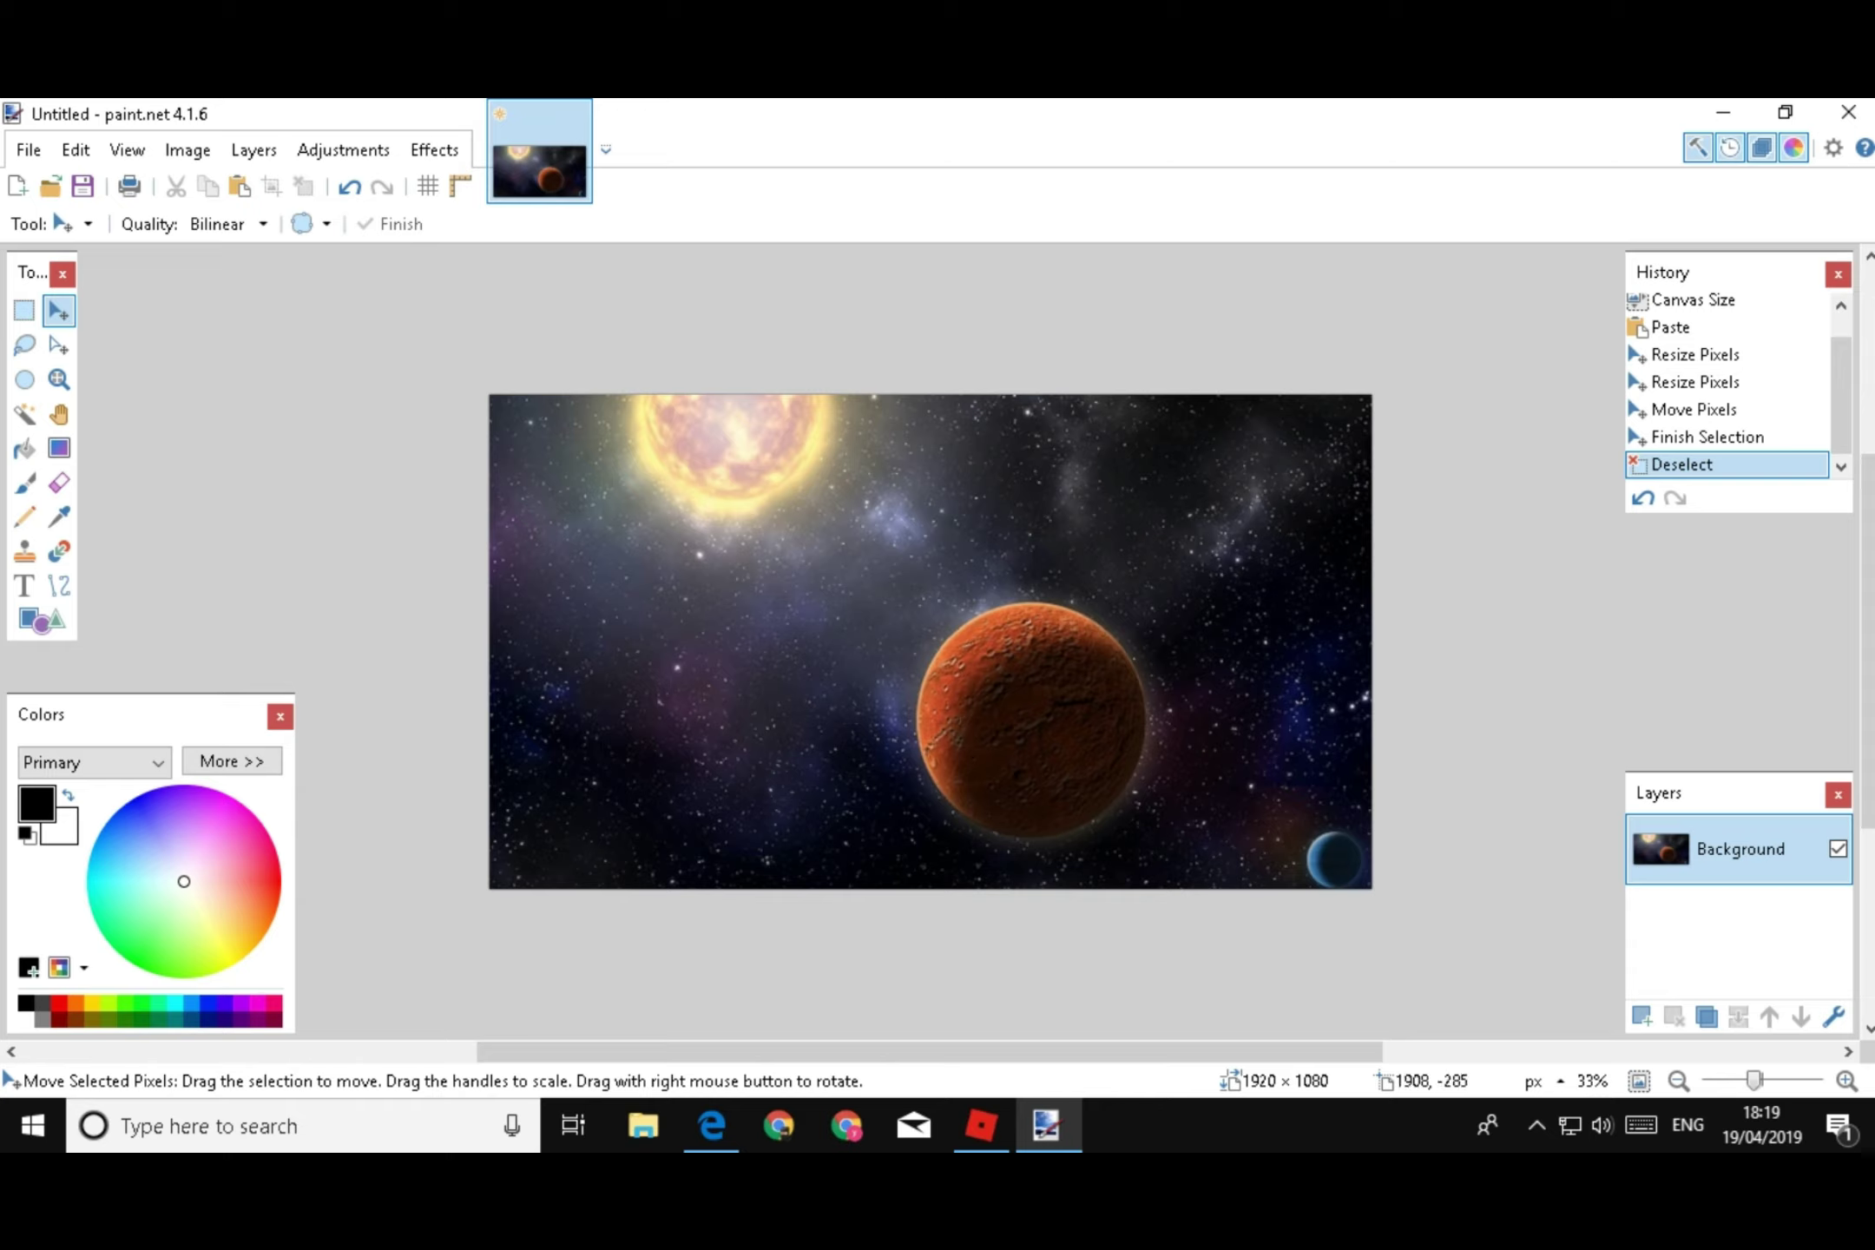
Add a new layer and write "HELLO" on it in white Finger Paint at size 72, below the glowing star
click(1641, 1015)
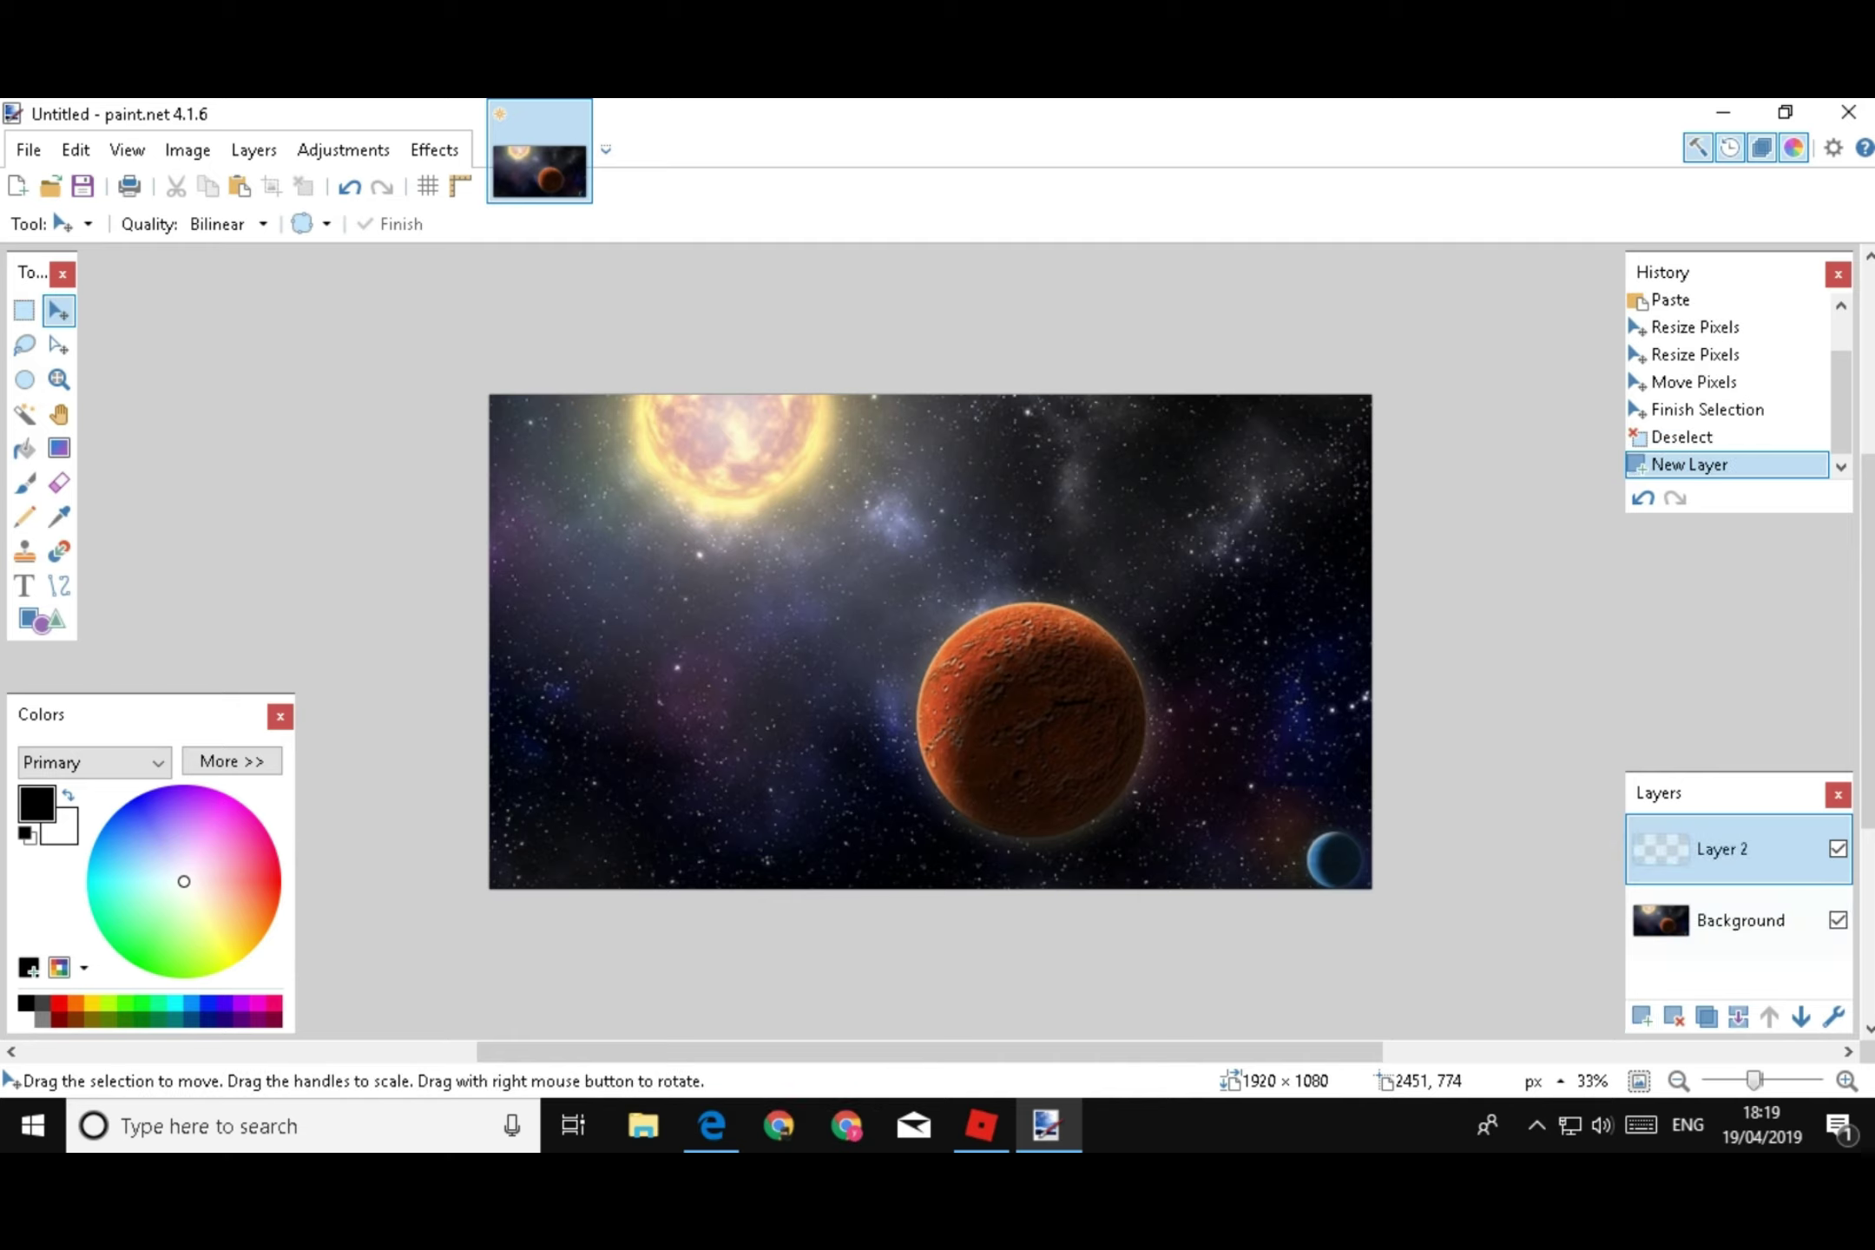
click(25, 585)
click(669, 602)
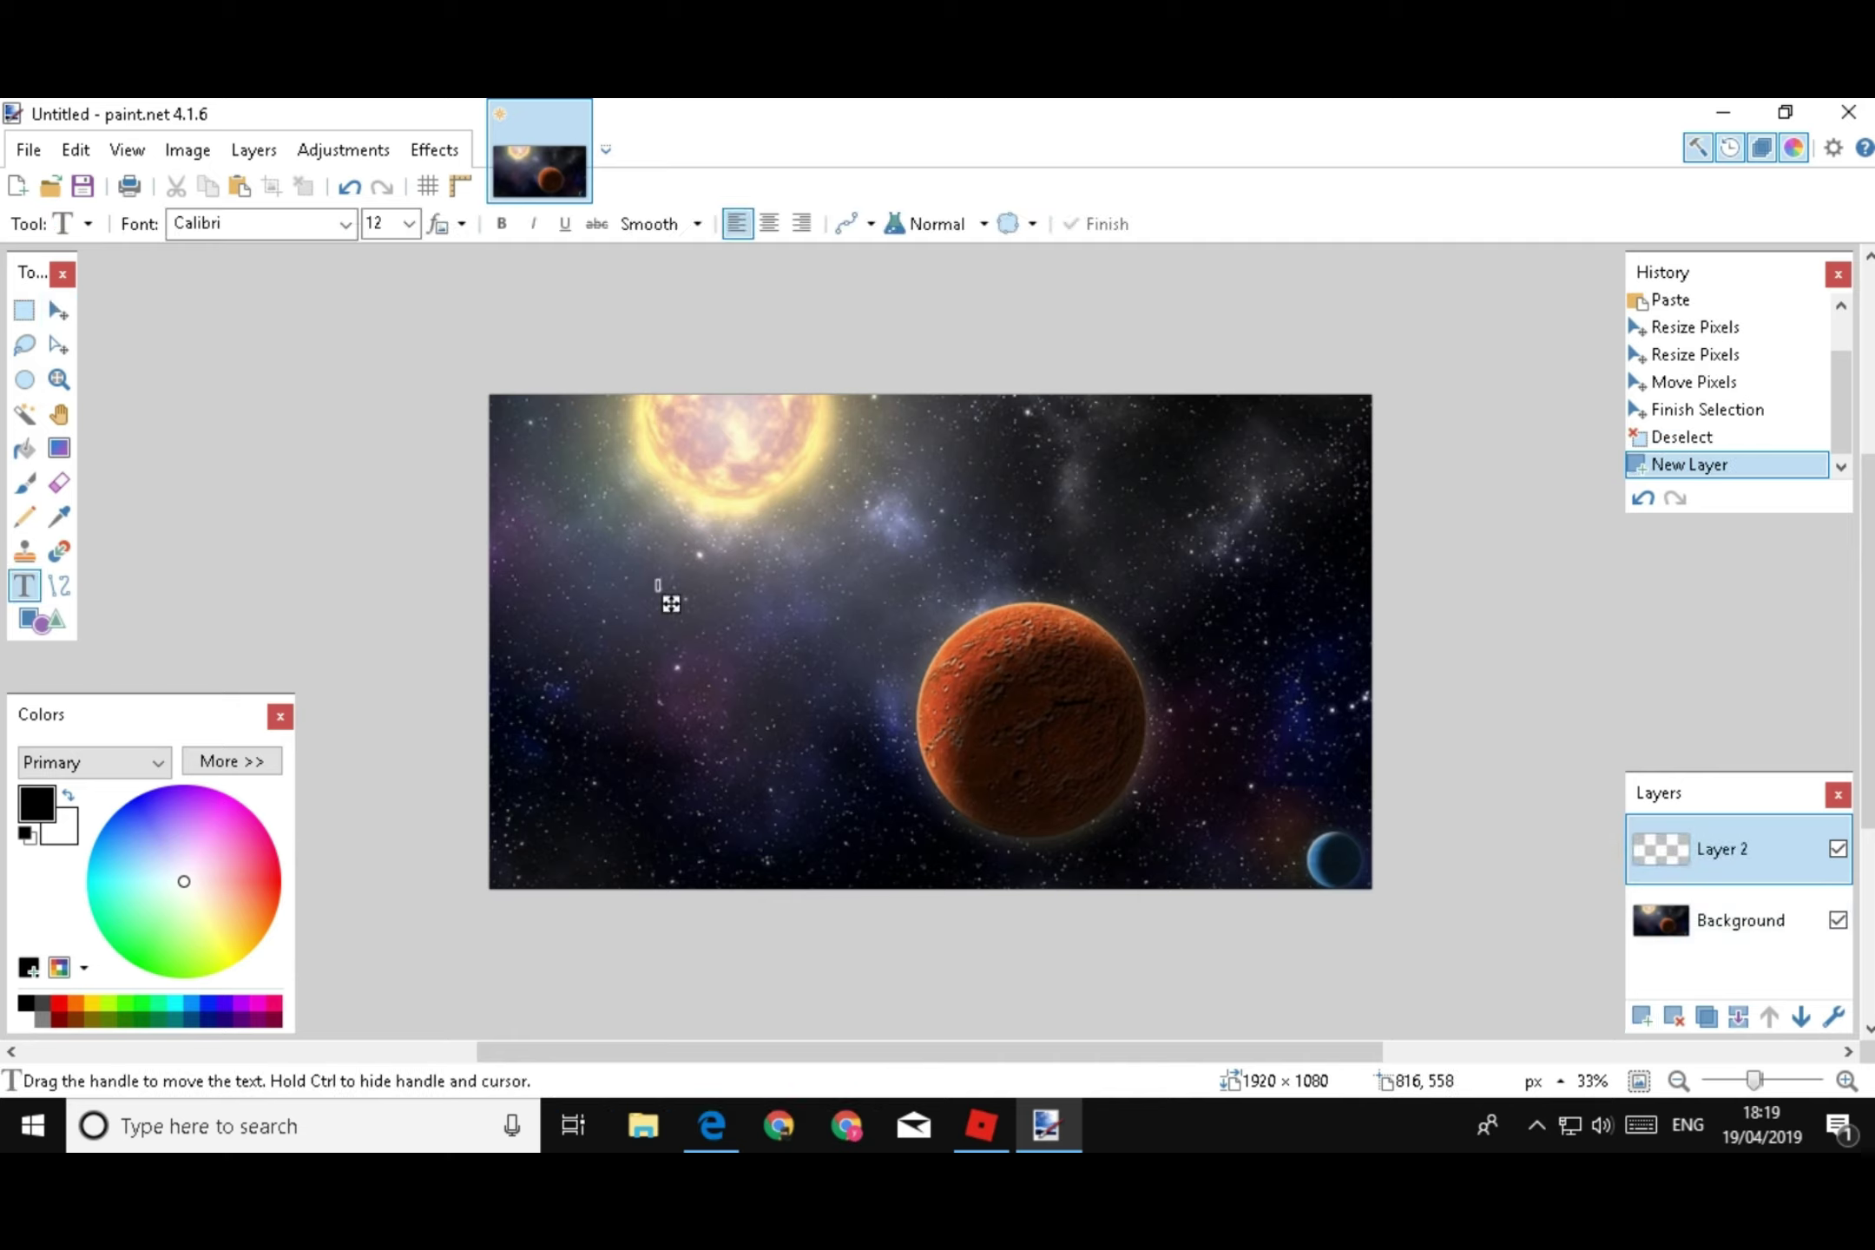
click(346, 225)
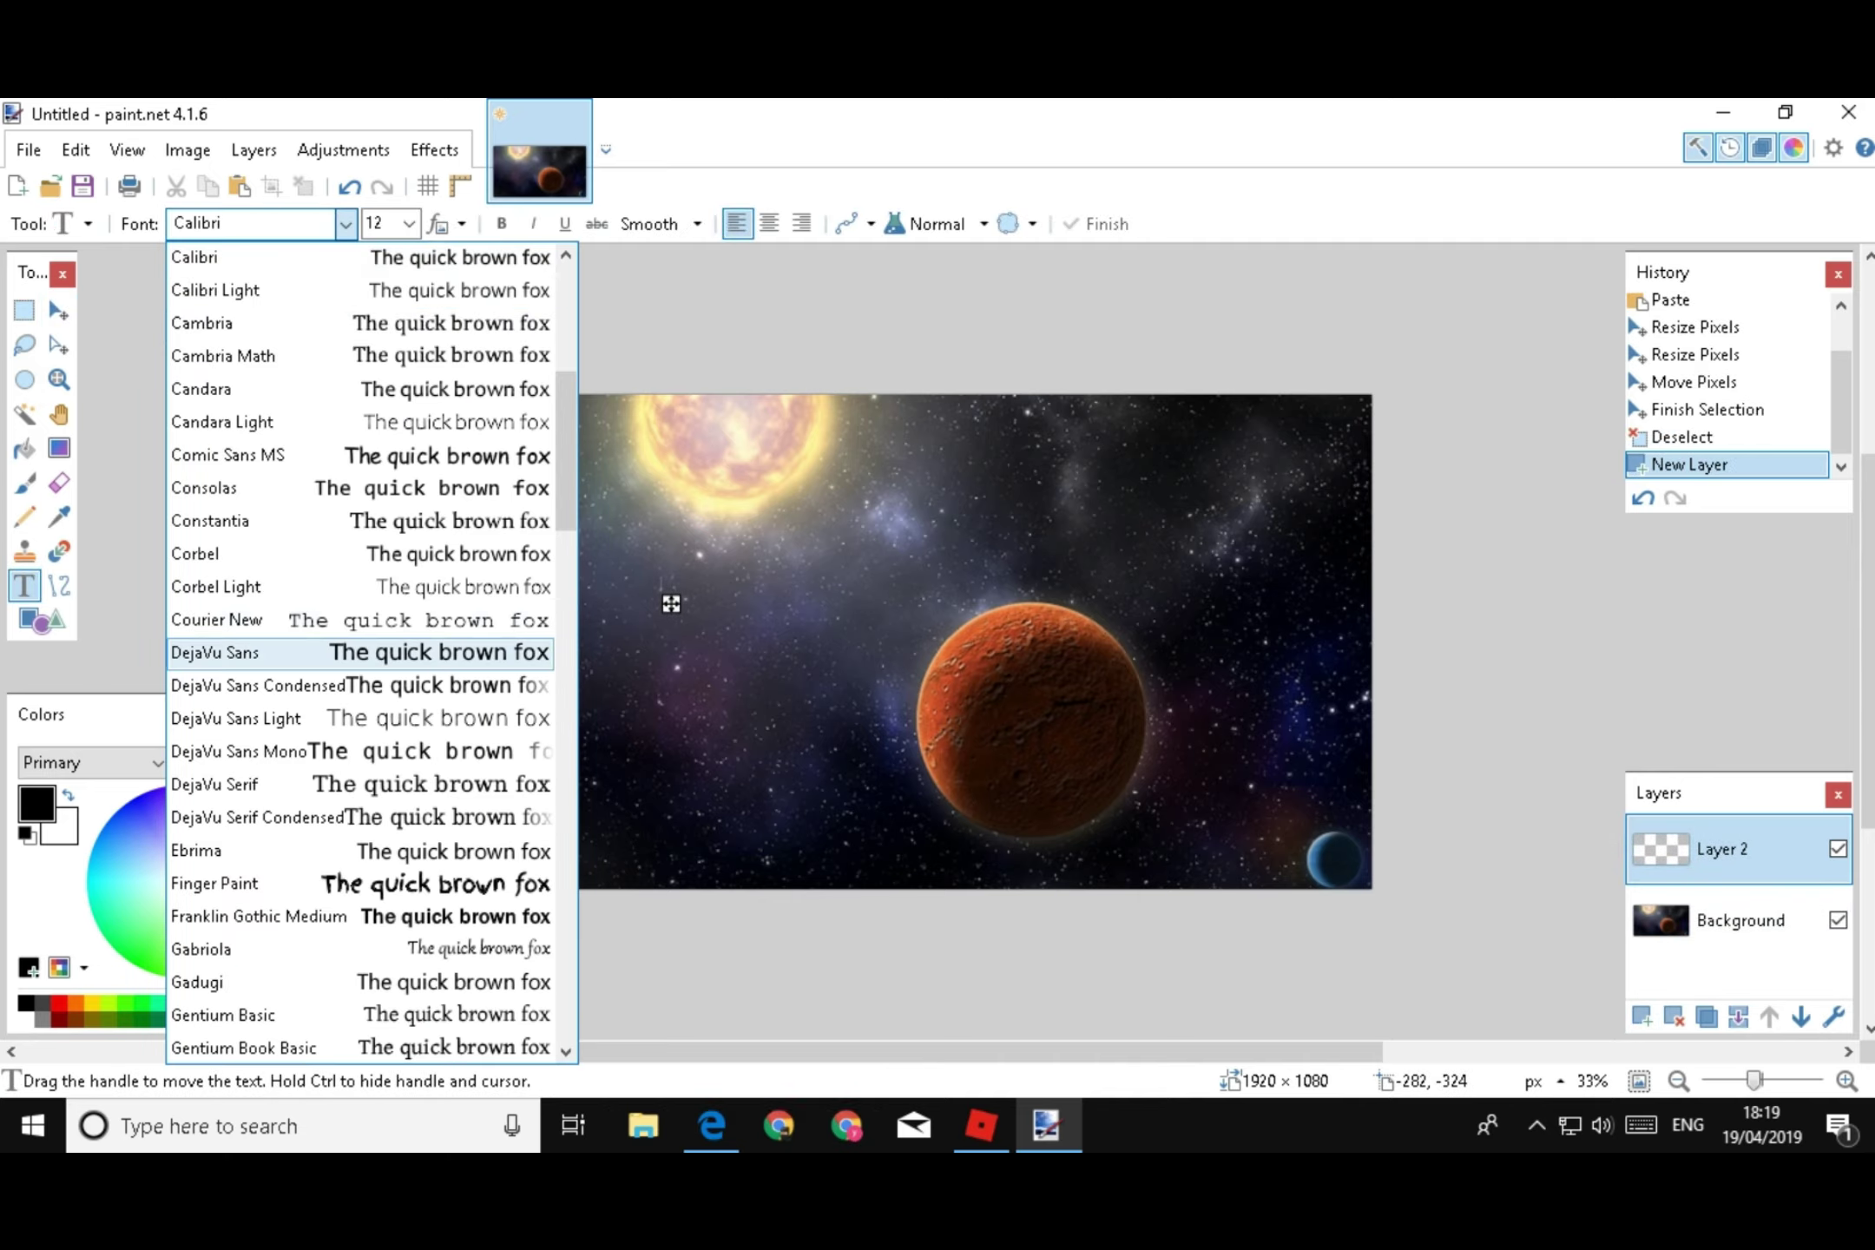
click(409, 886)
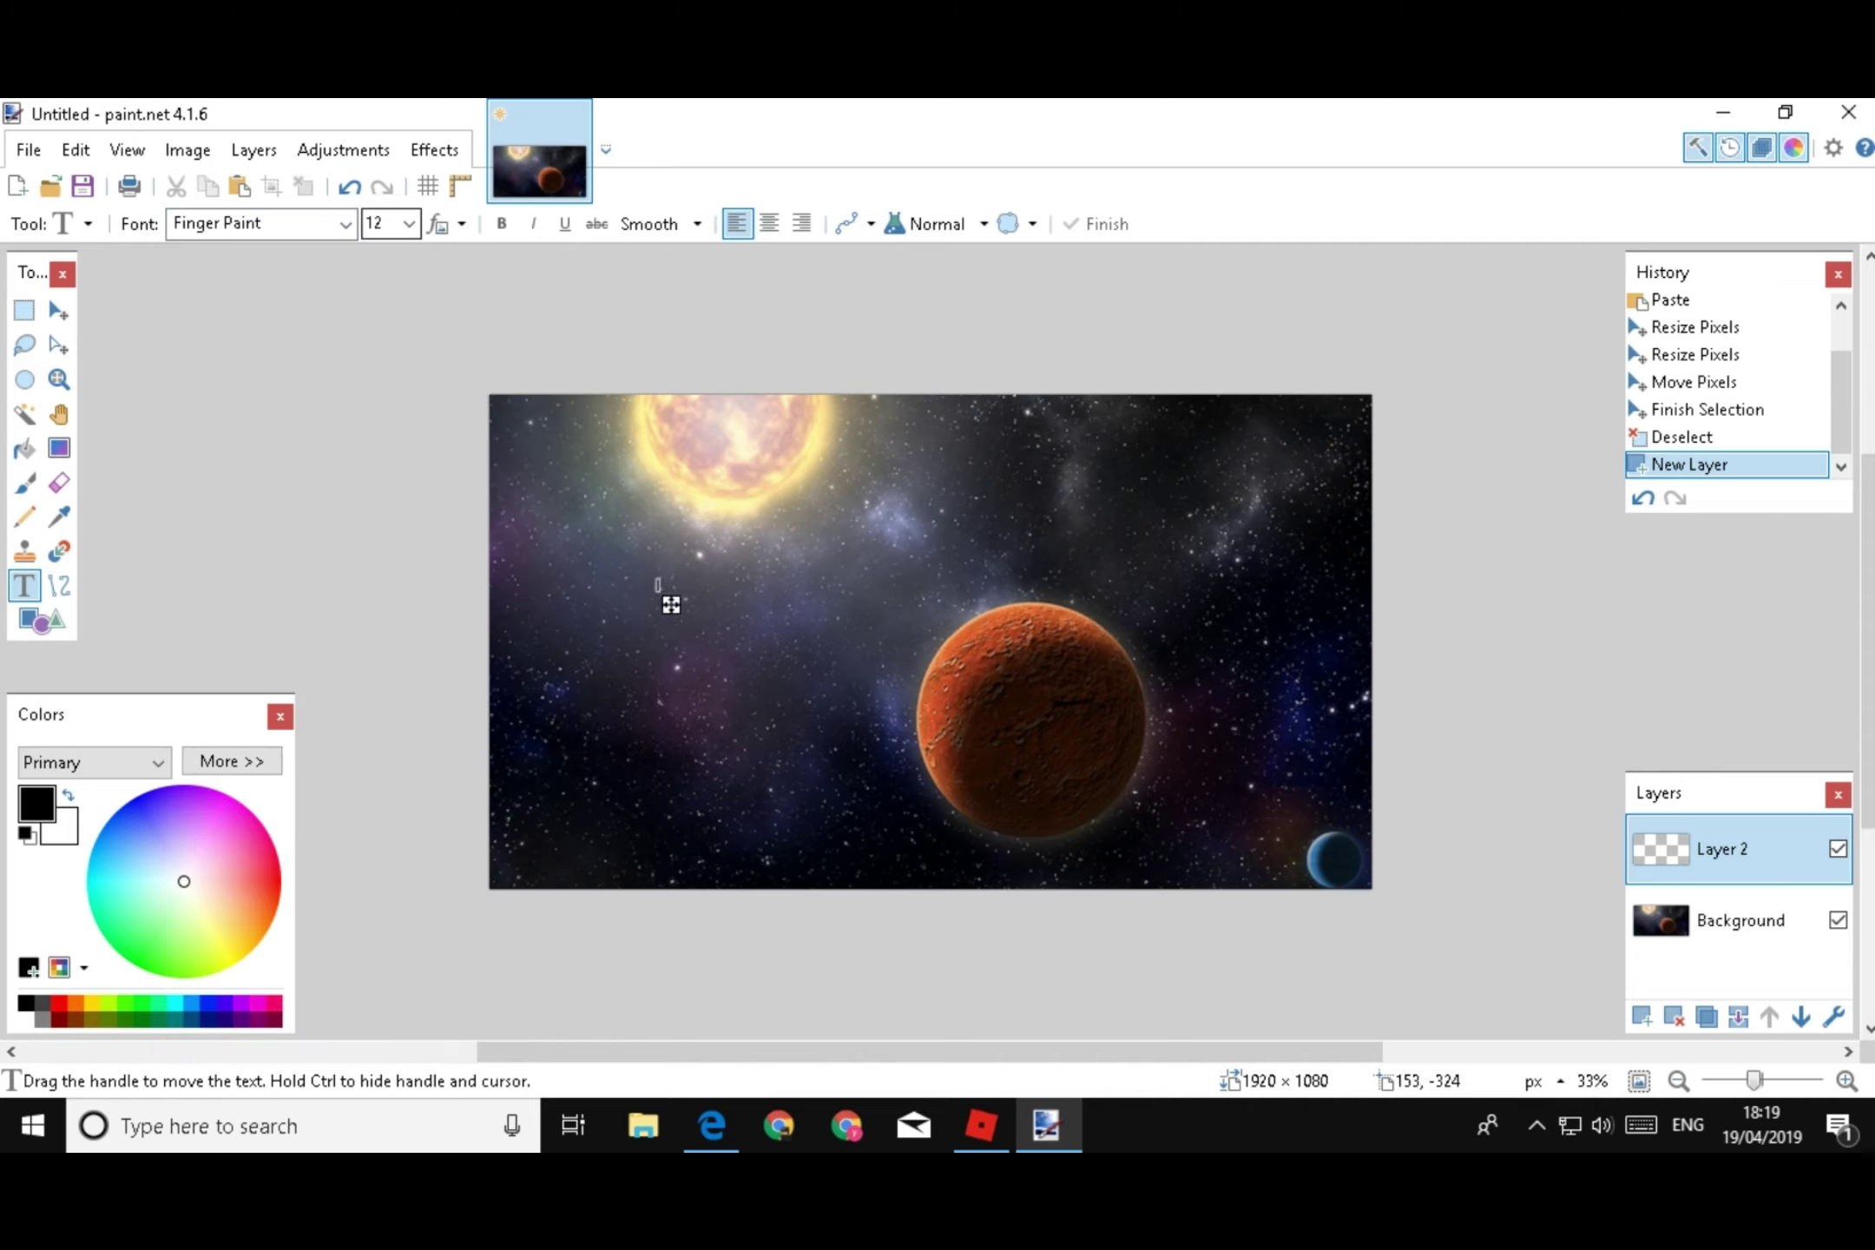
click(409, 225)
click(391, 563)
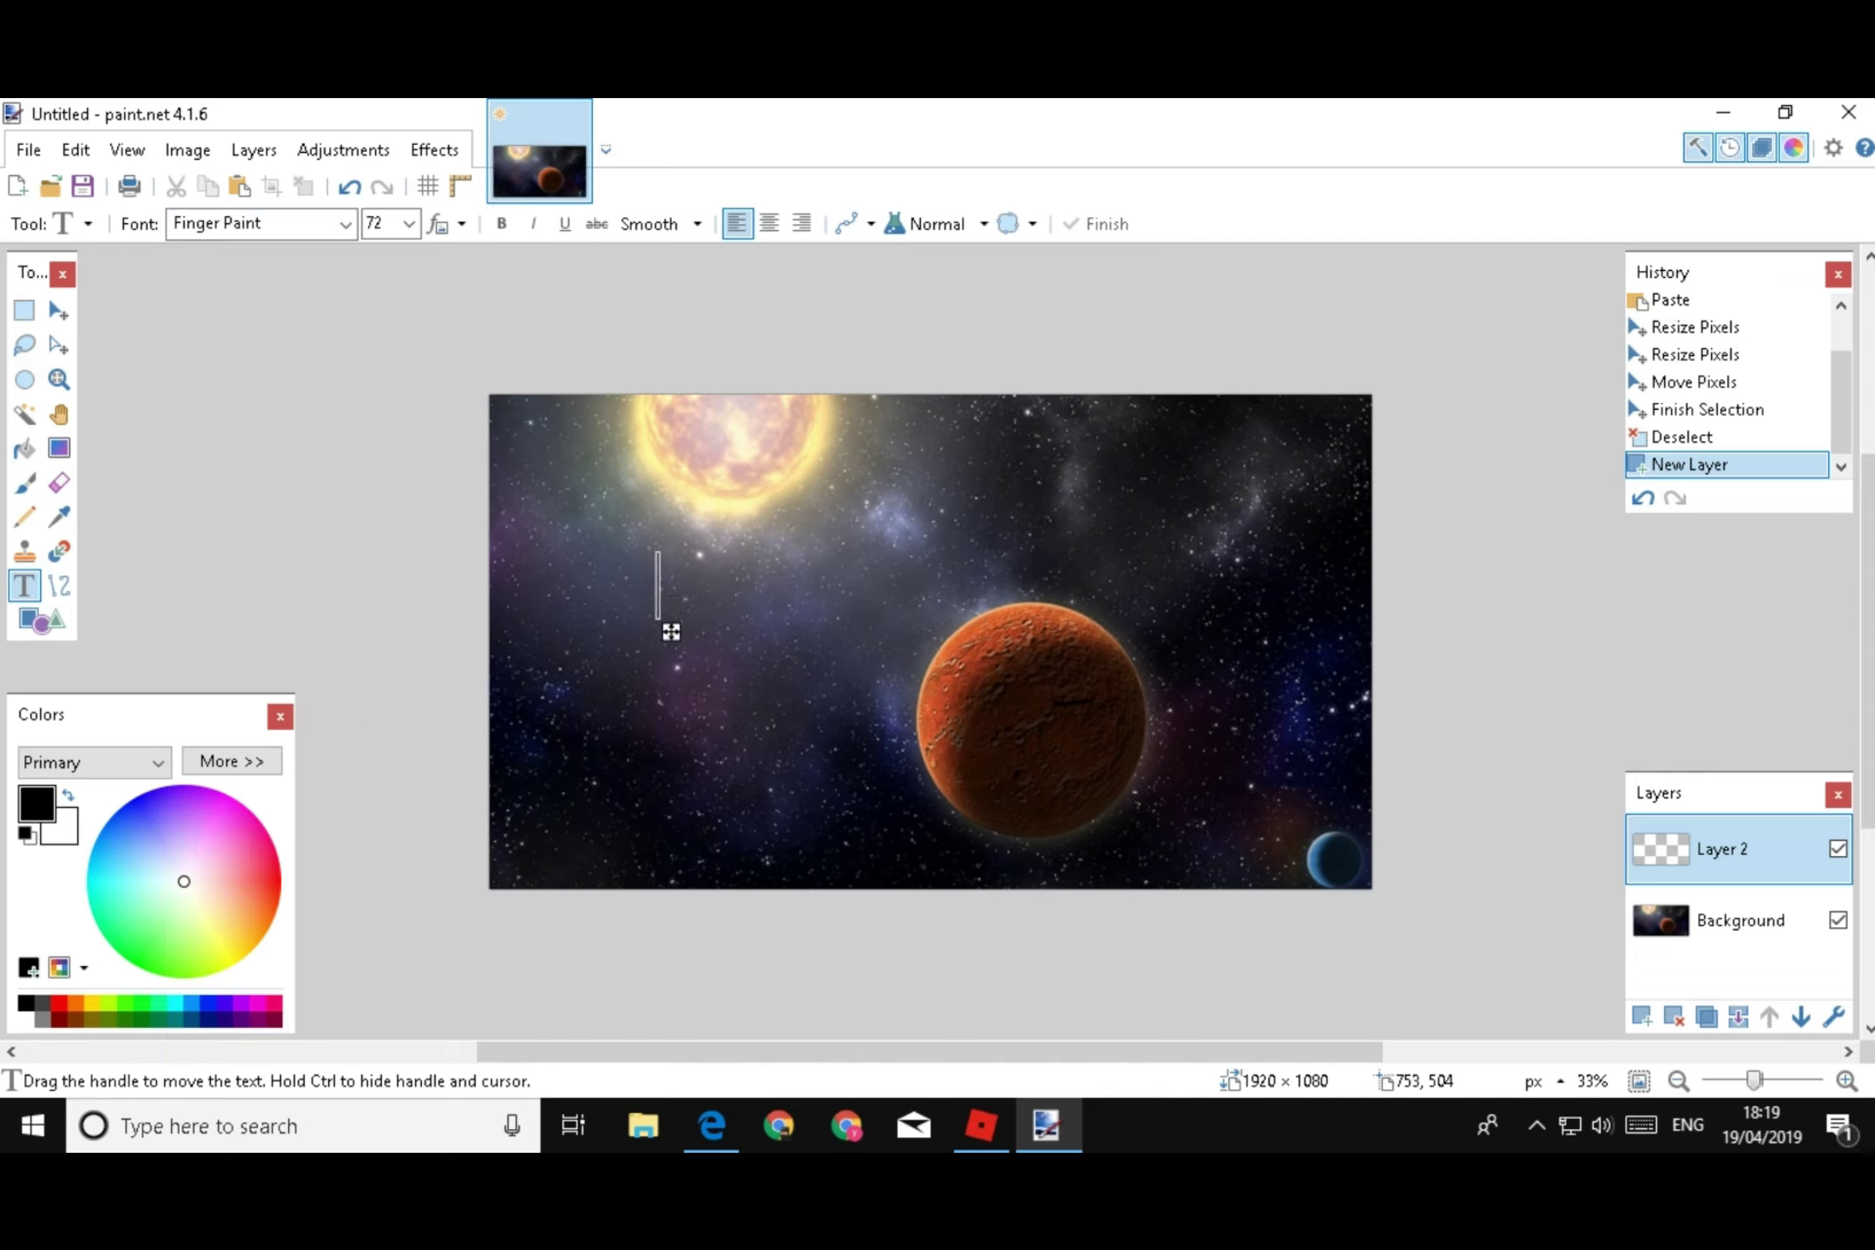
text(HELLO)
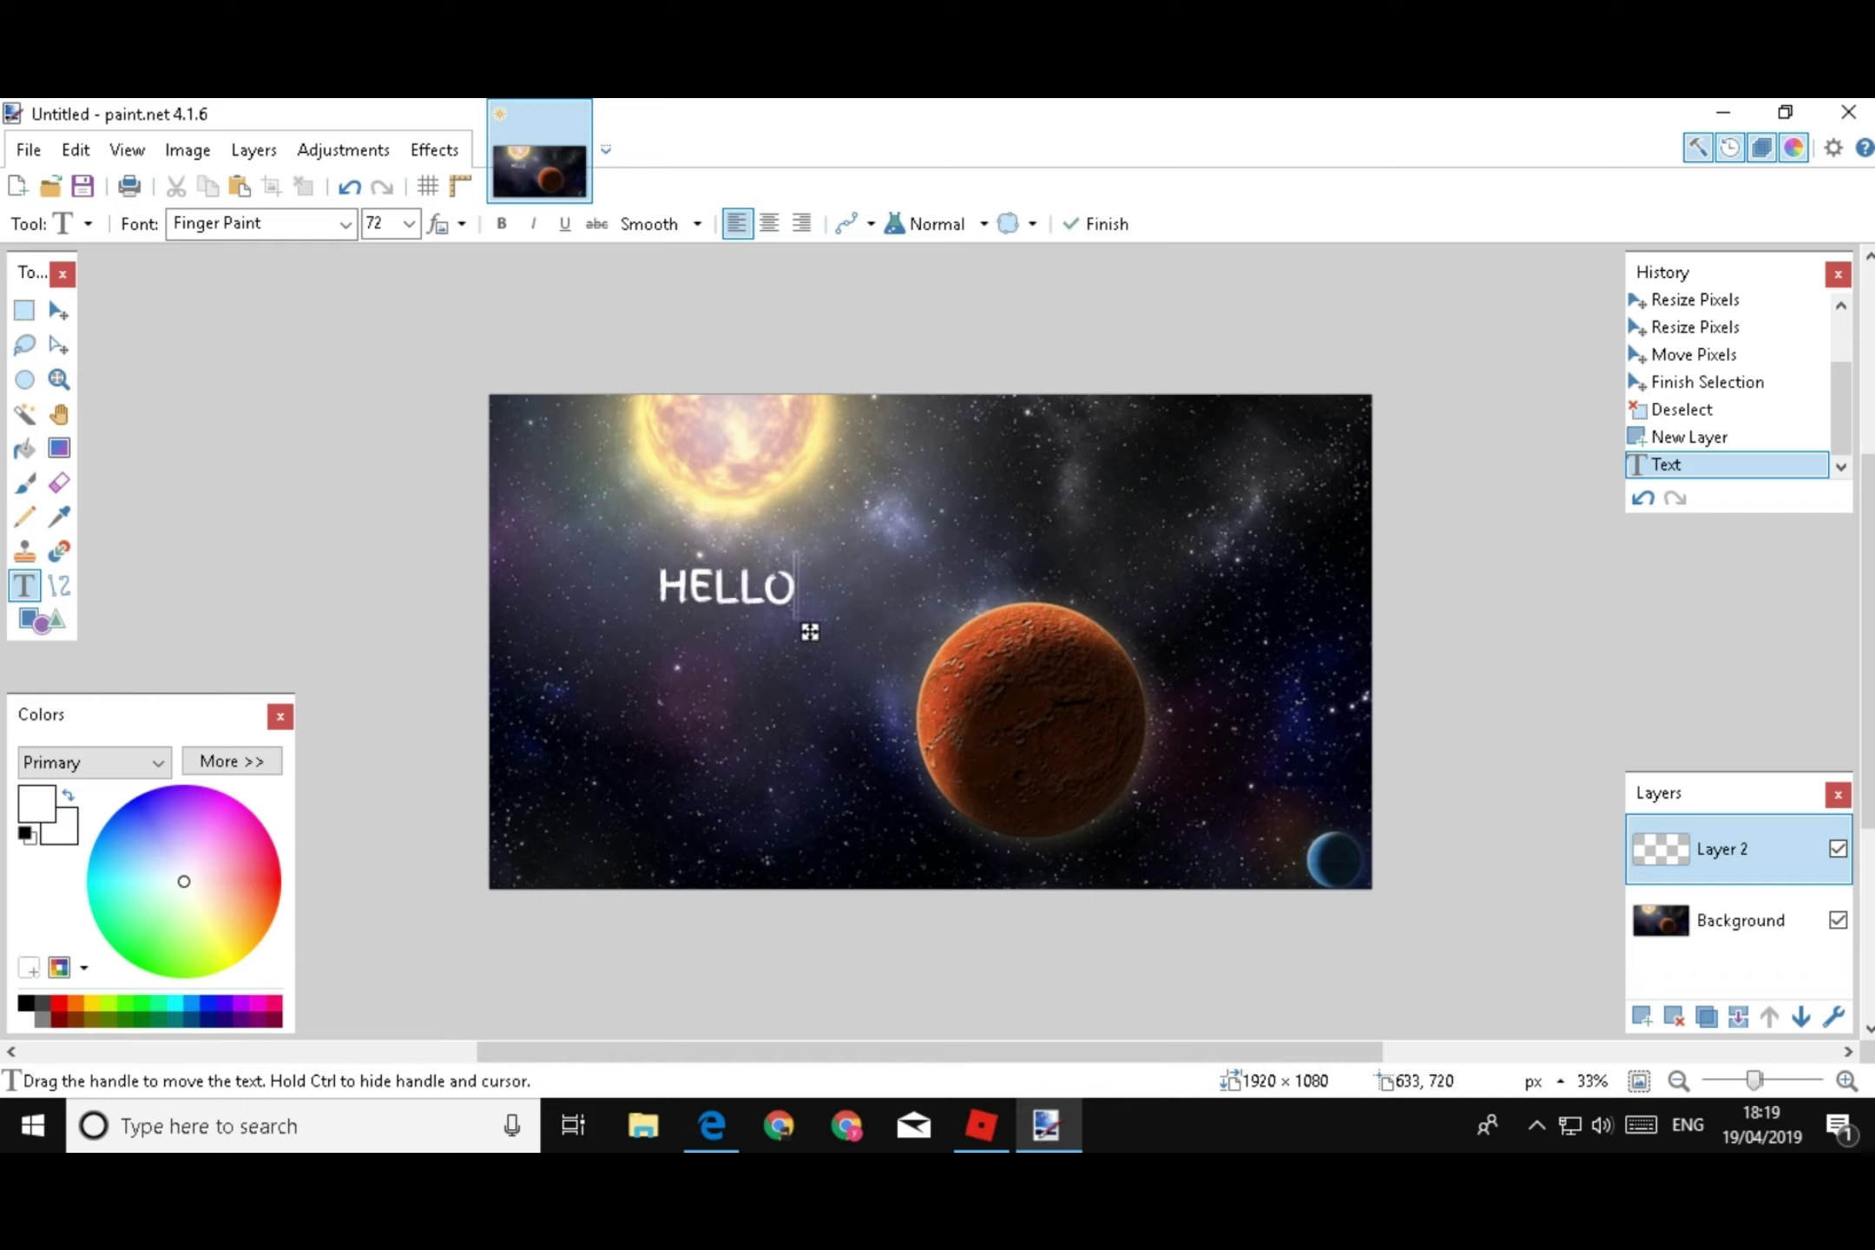
Enlarge the "HELLO" text to size 192, move it to the middle of the picture beside the orange planet, and commit it
click(409, 225)
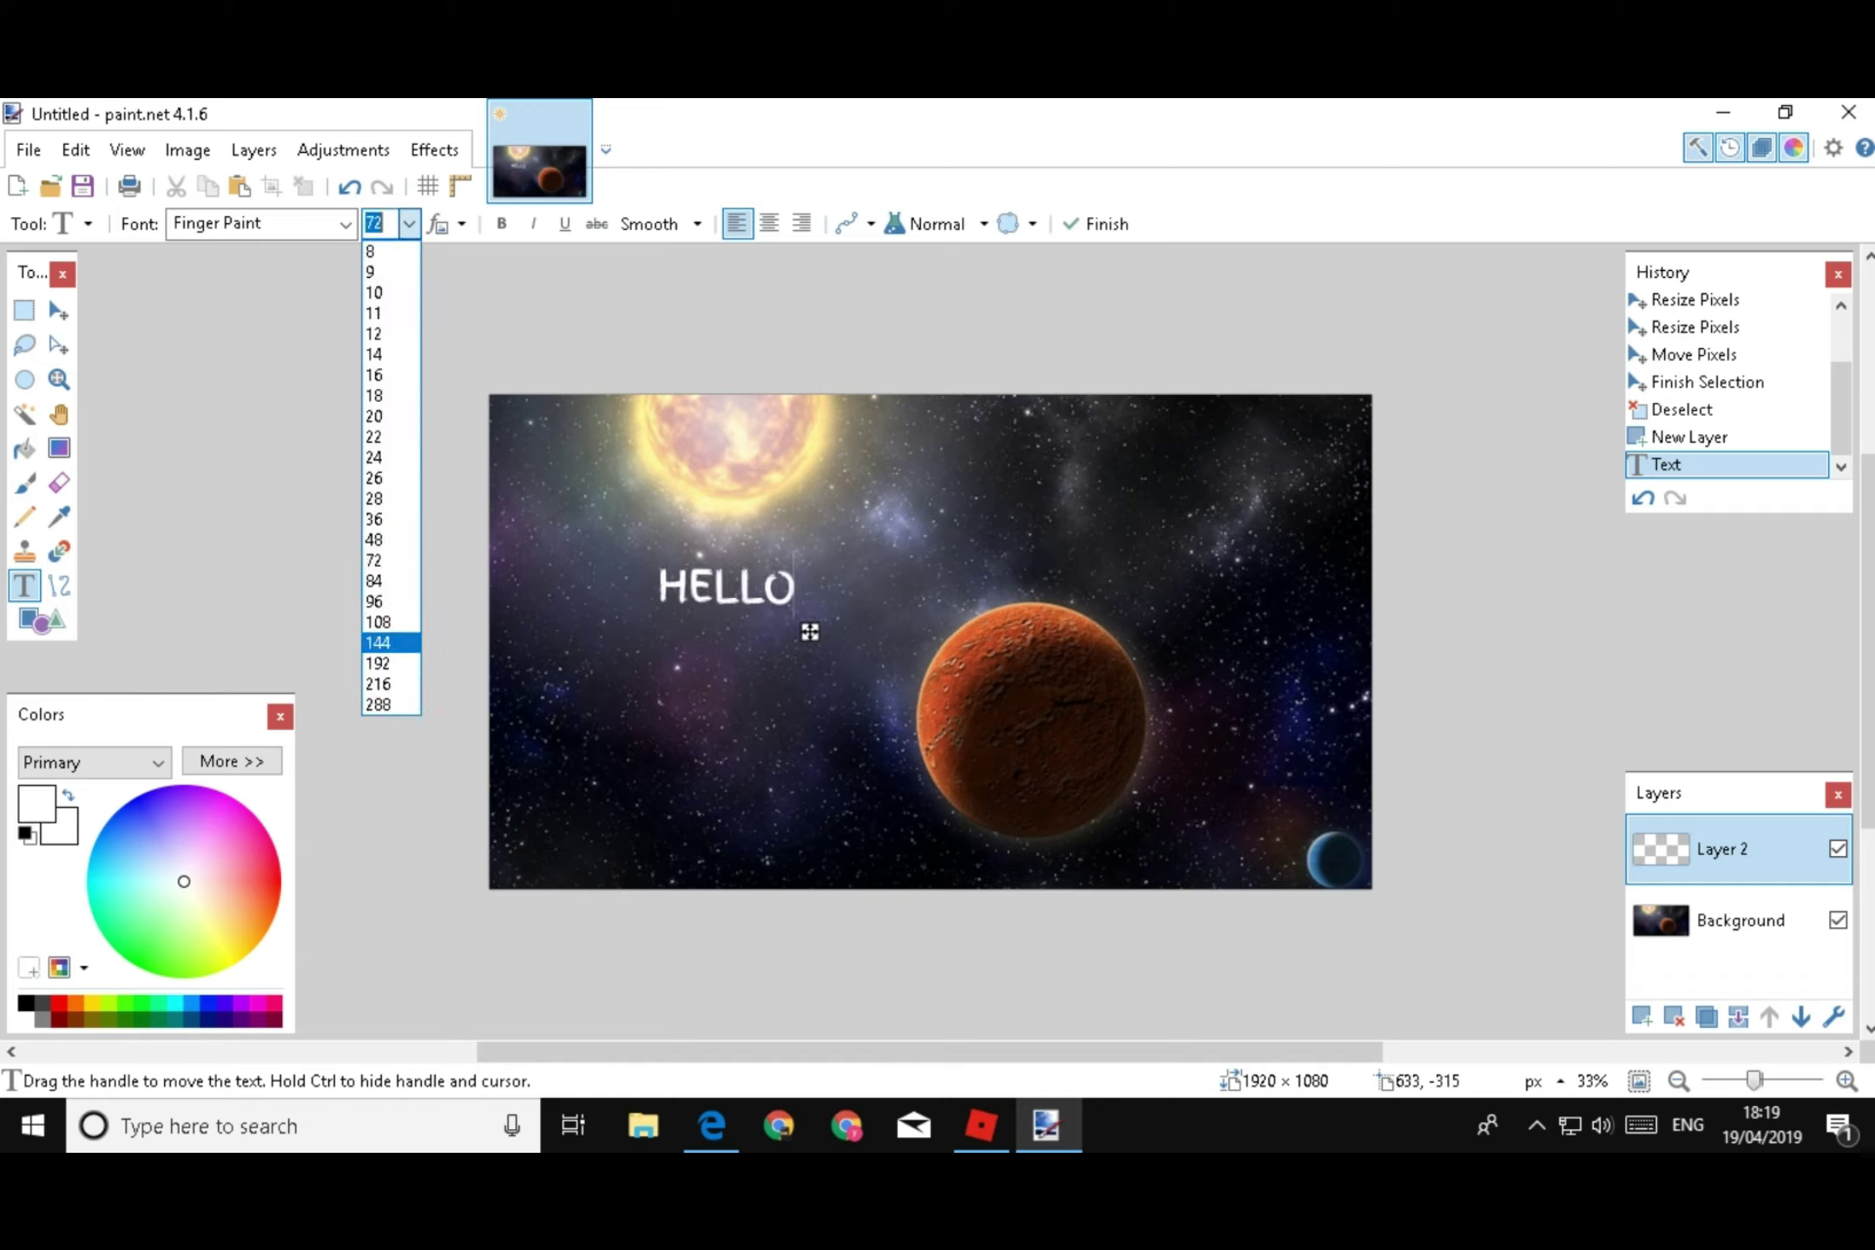
click(378, 663)
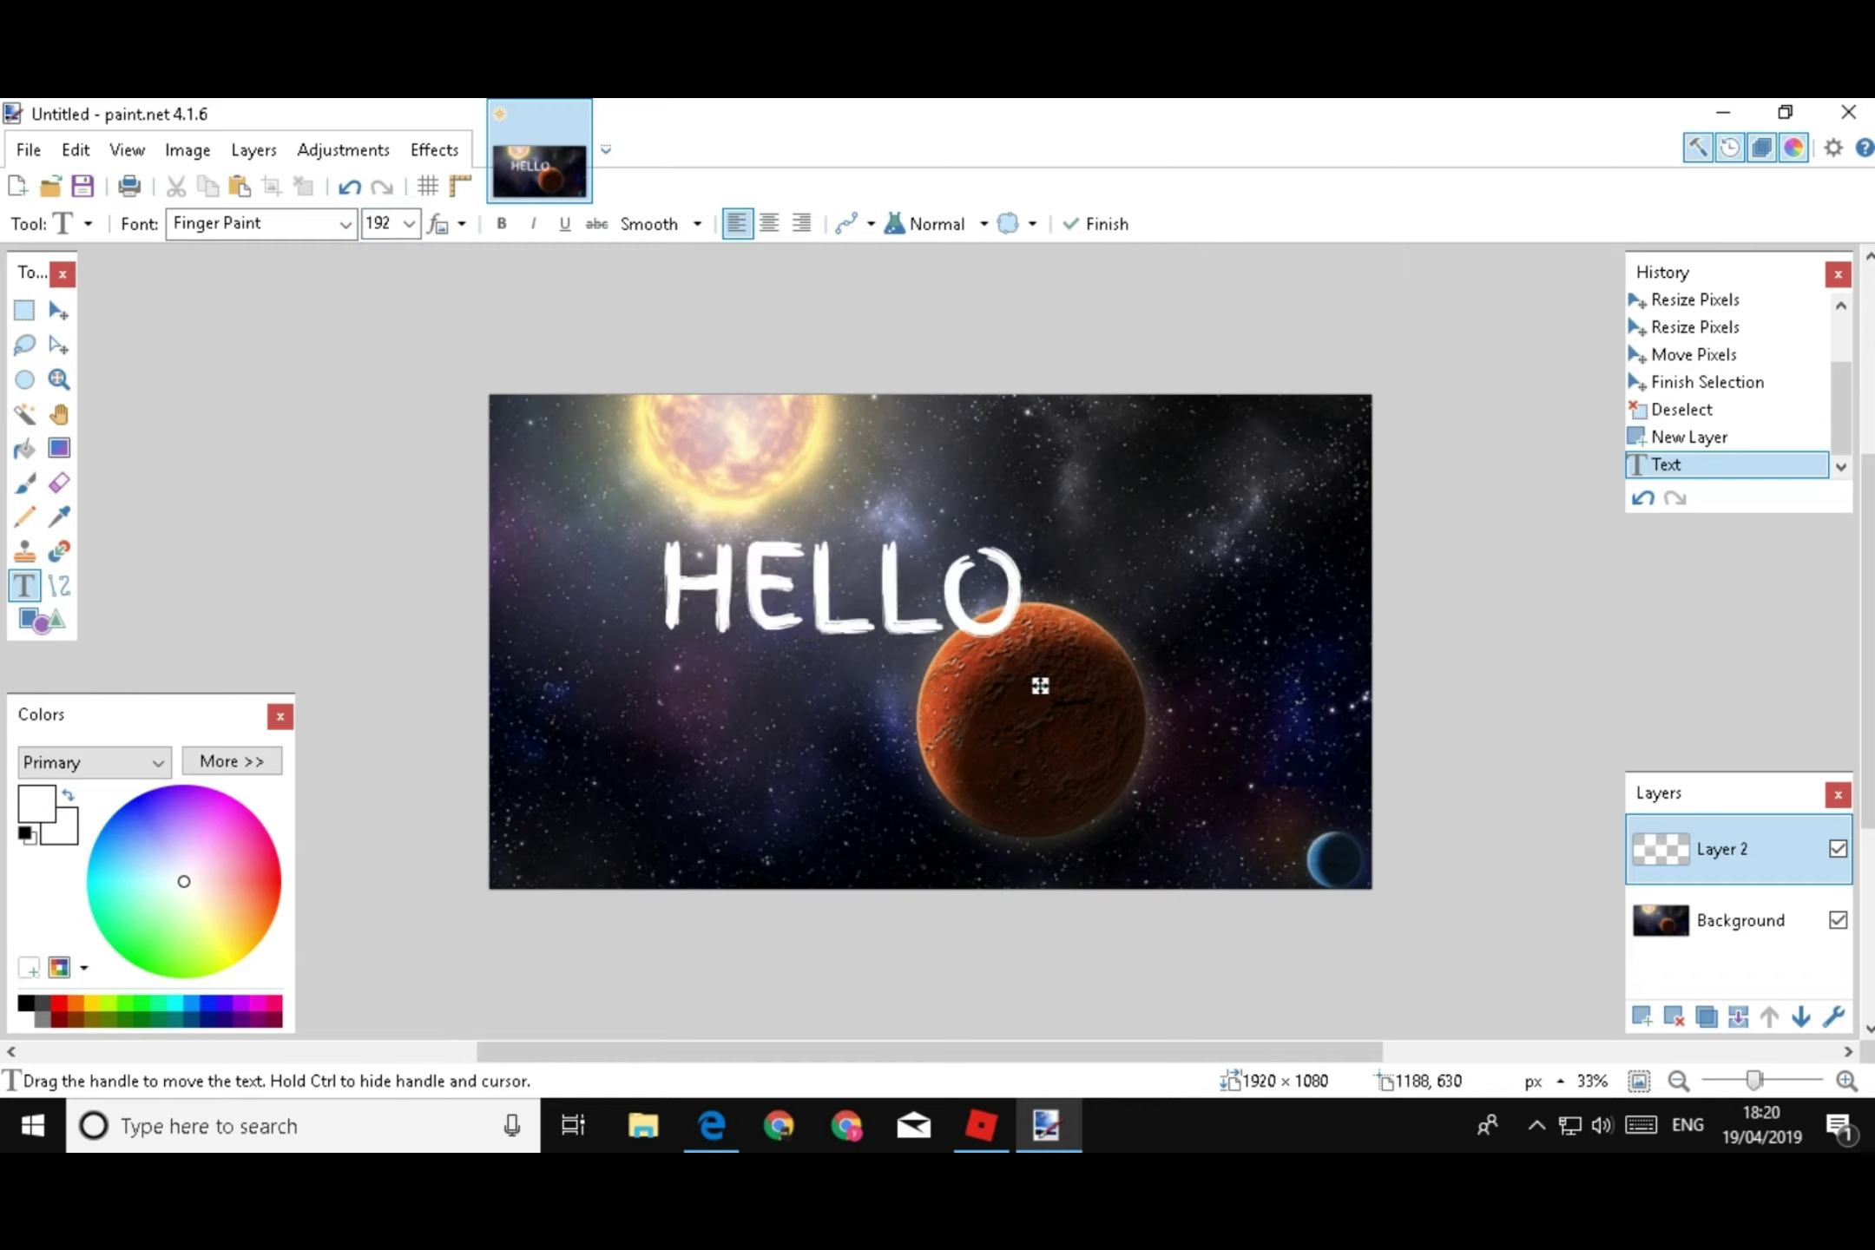
drag(1040, 685, 1106, 699)
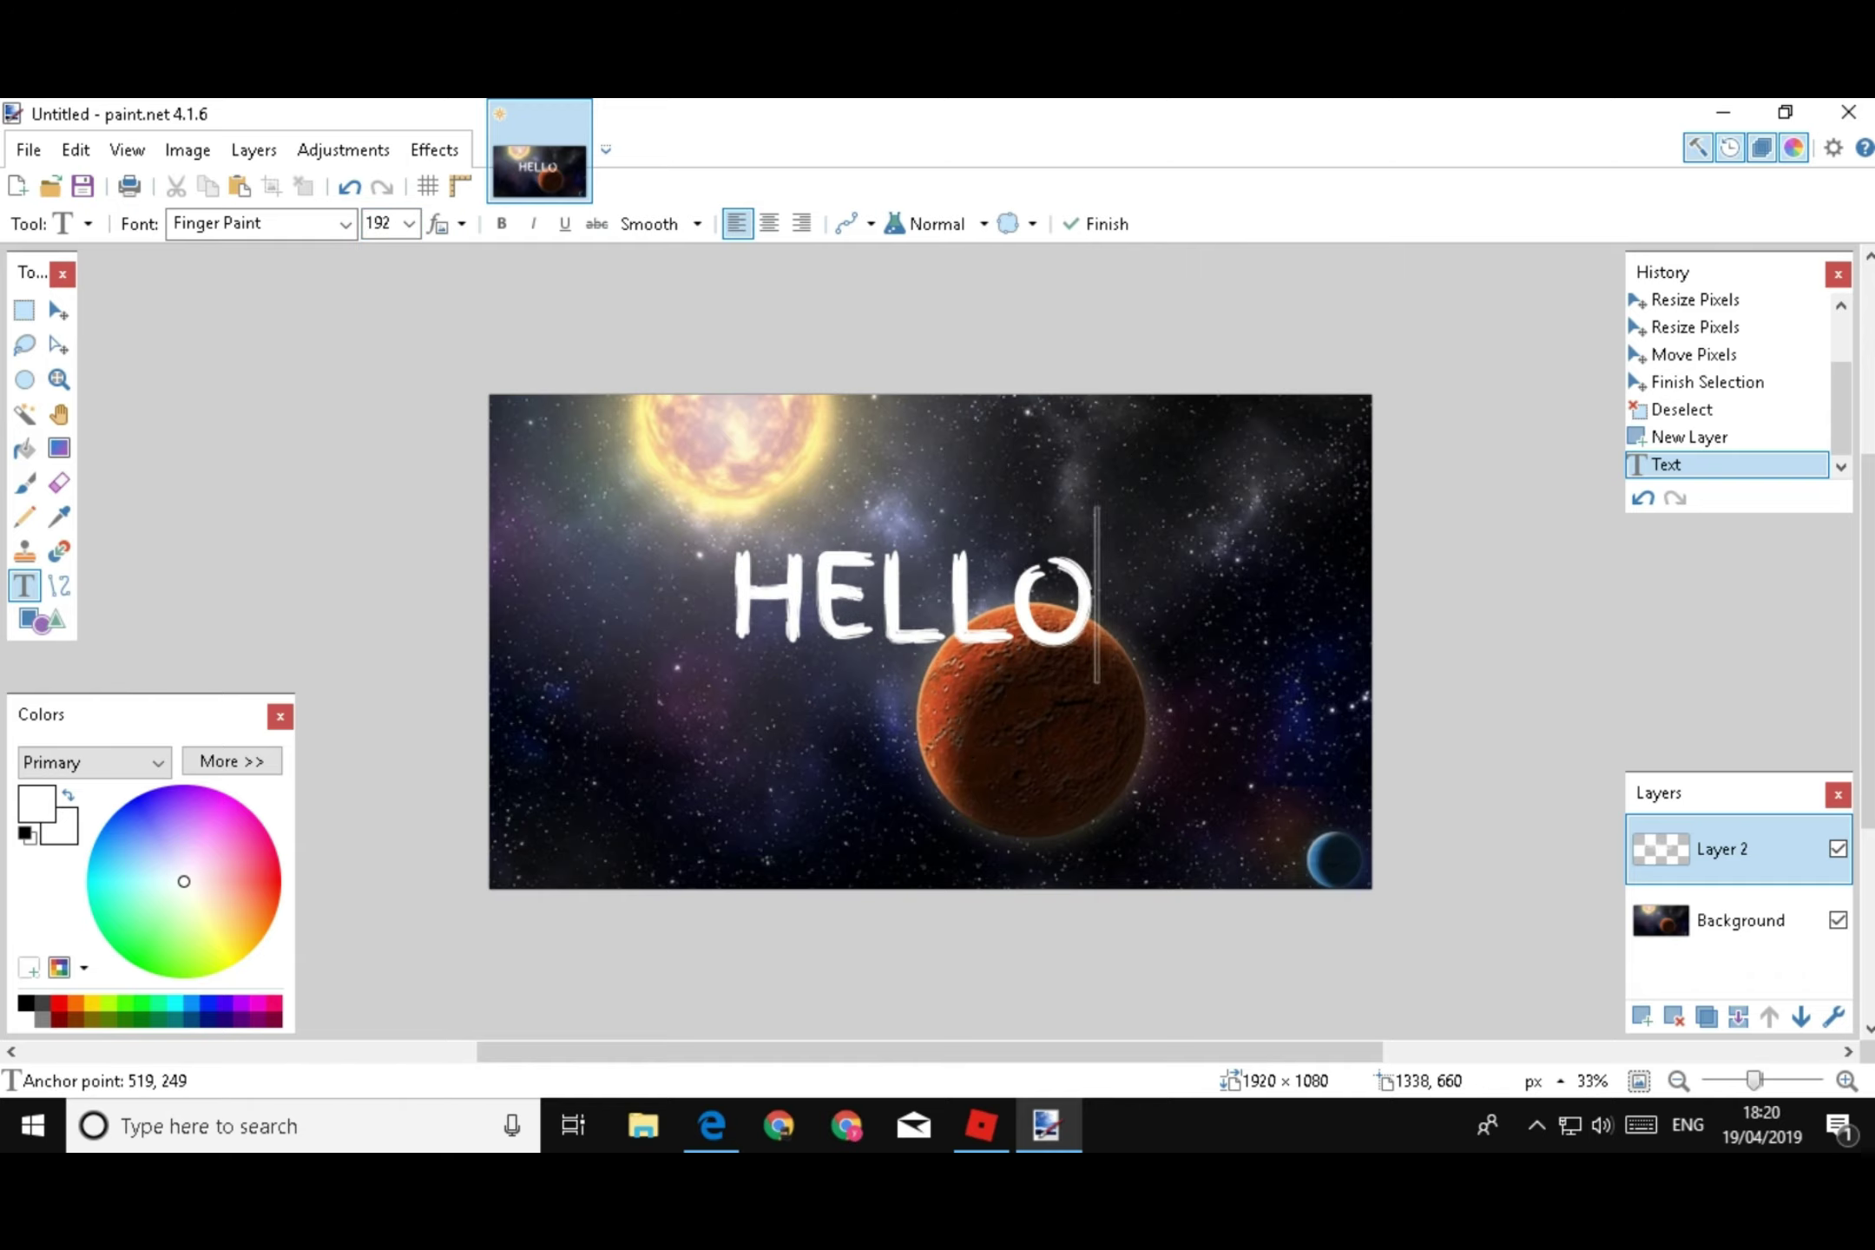
click(1365, 662)
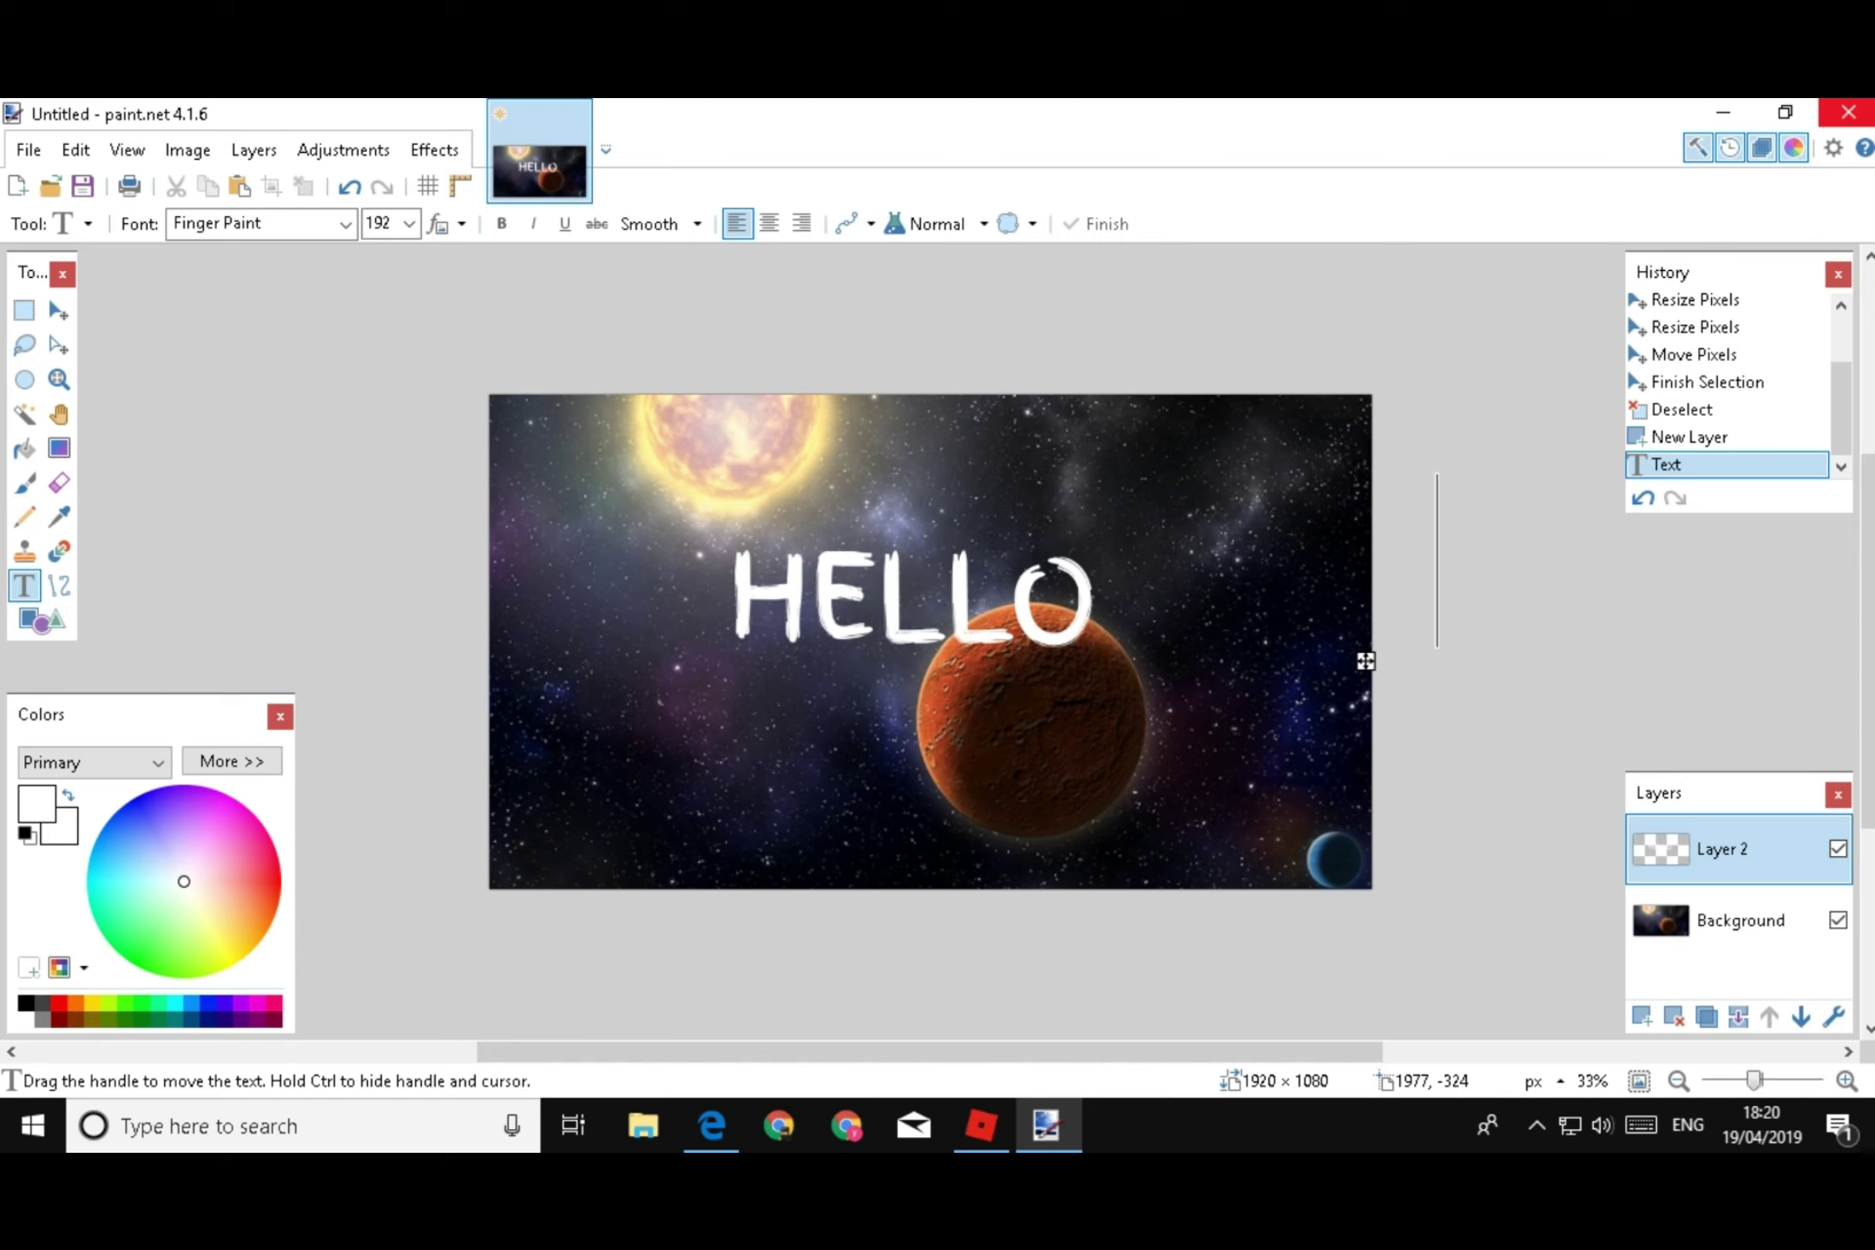
Close paint.net without saving the space picture and minimize the browser to show the desktop
click(1849, 112)
click(781, 738)
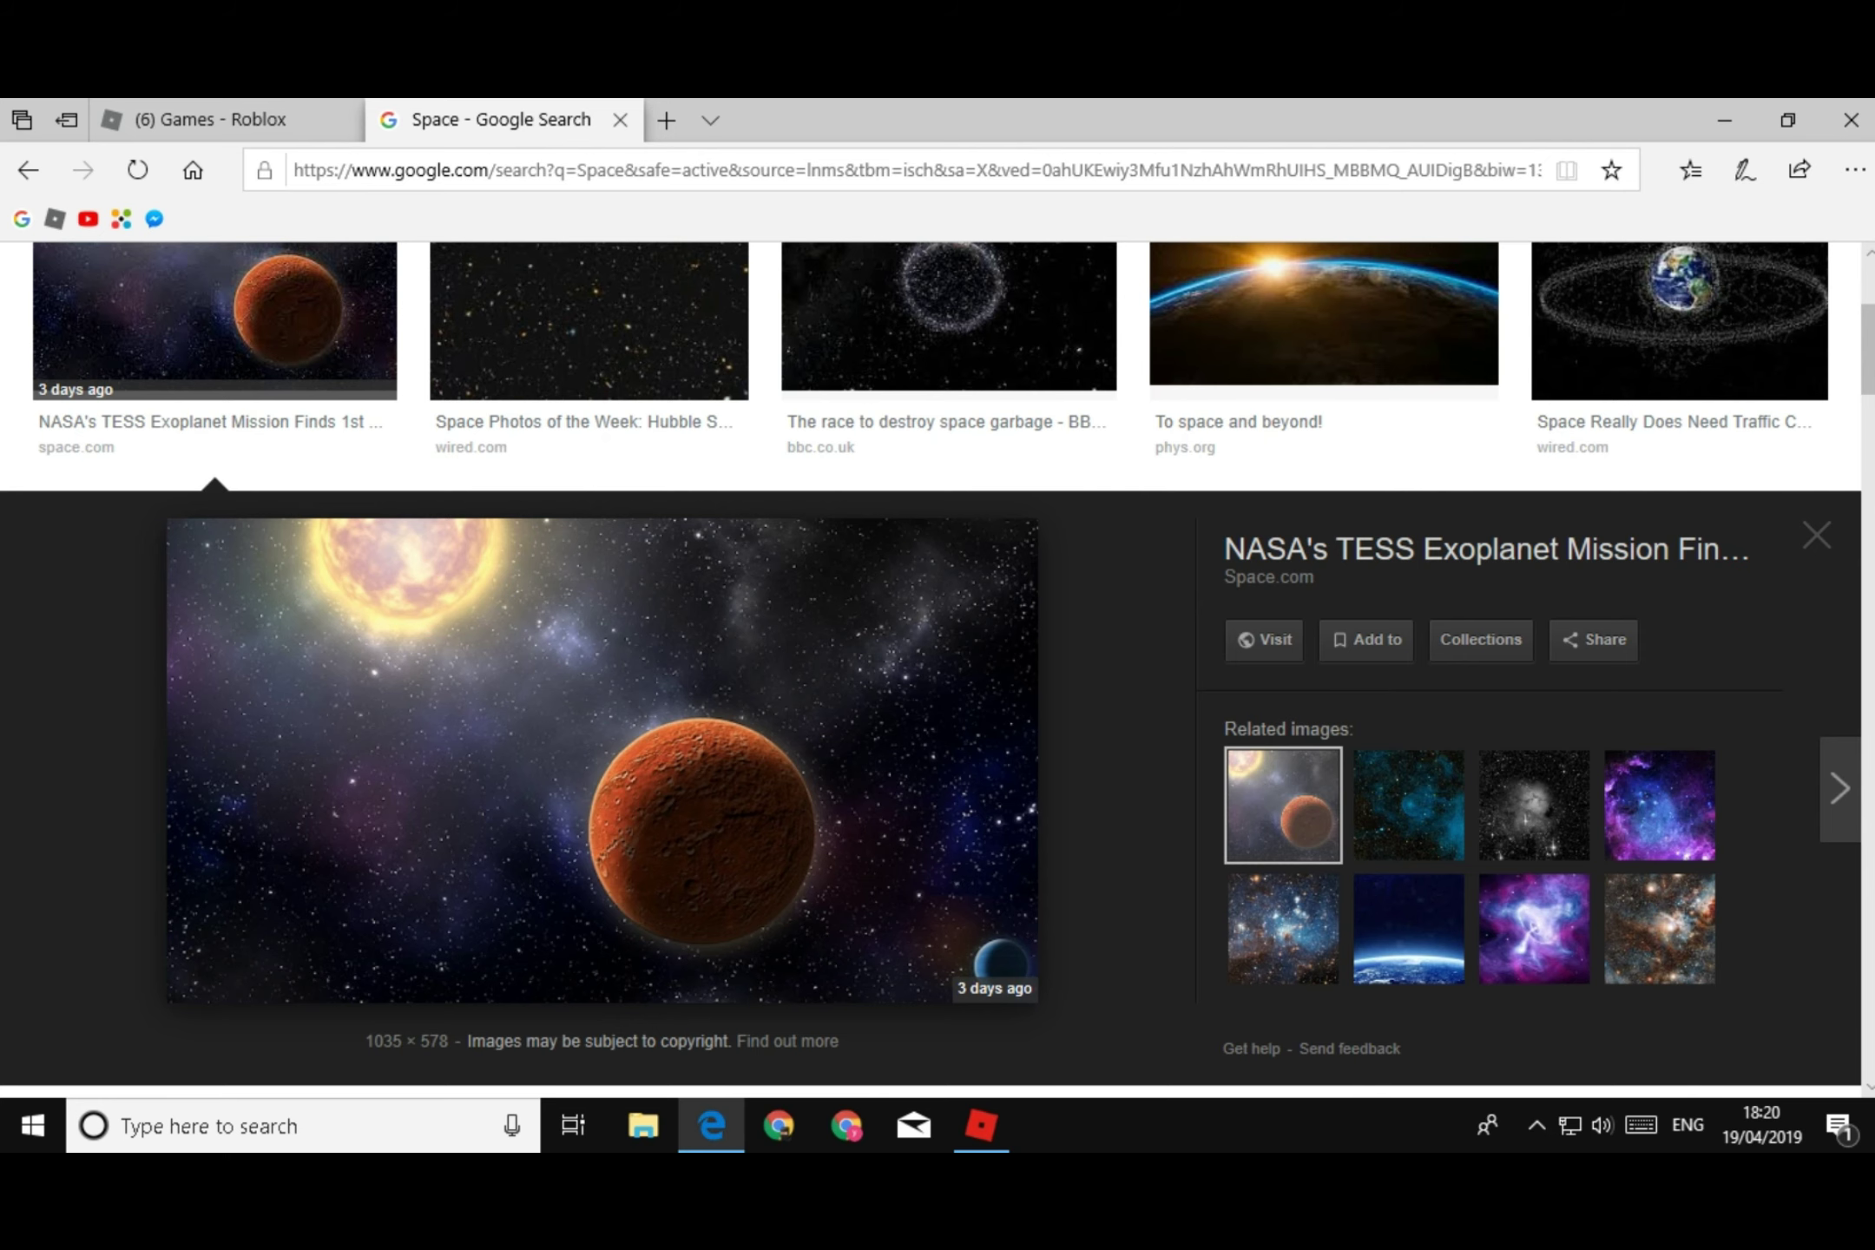
click(1724, 120)
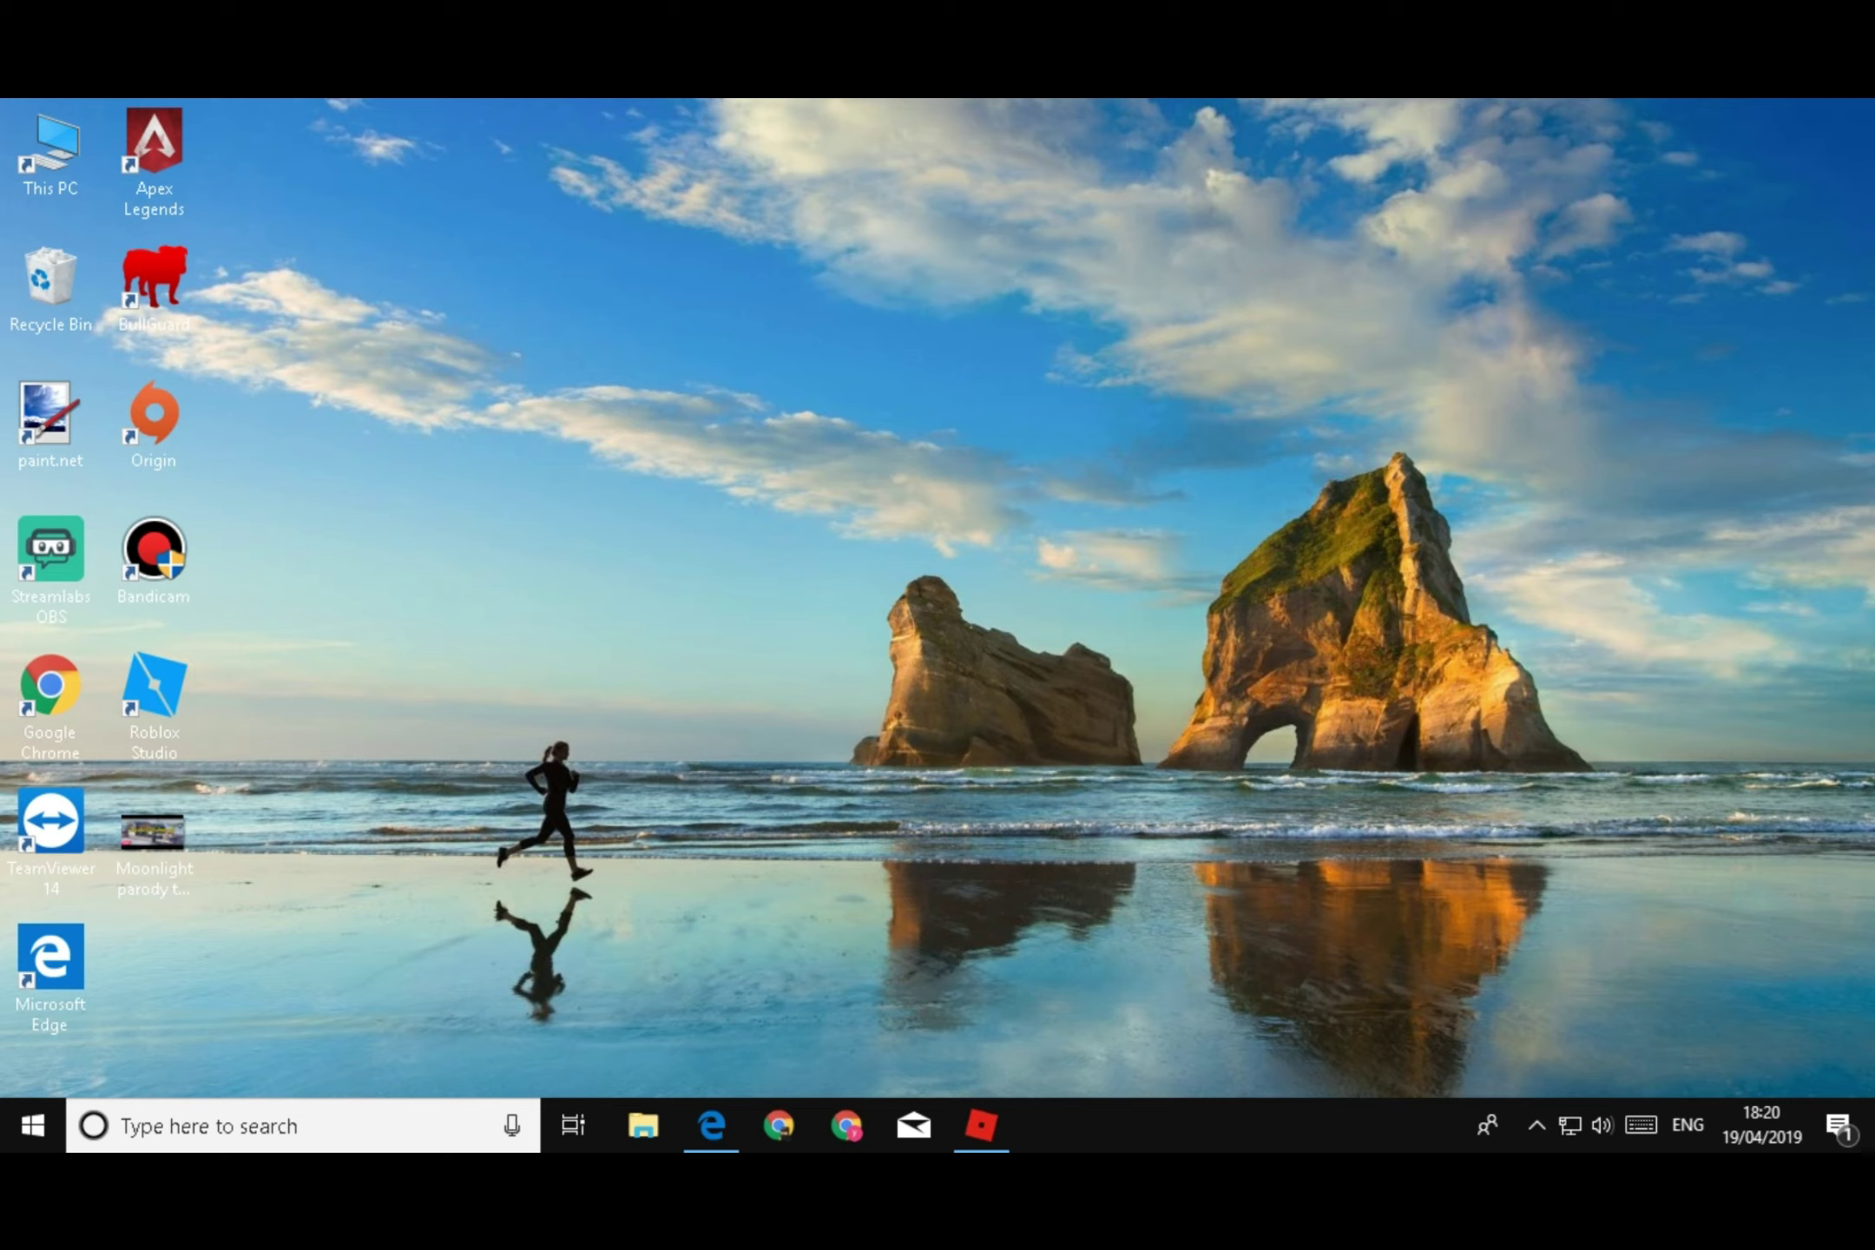
Restore the deleted kitchen welcome image from the Recycle Bin to the desktop and close the Recycle Bin window
drag(635, 618, 823, 709)
right_click(29, 316)
click(78, 334)
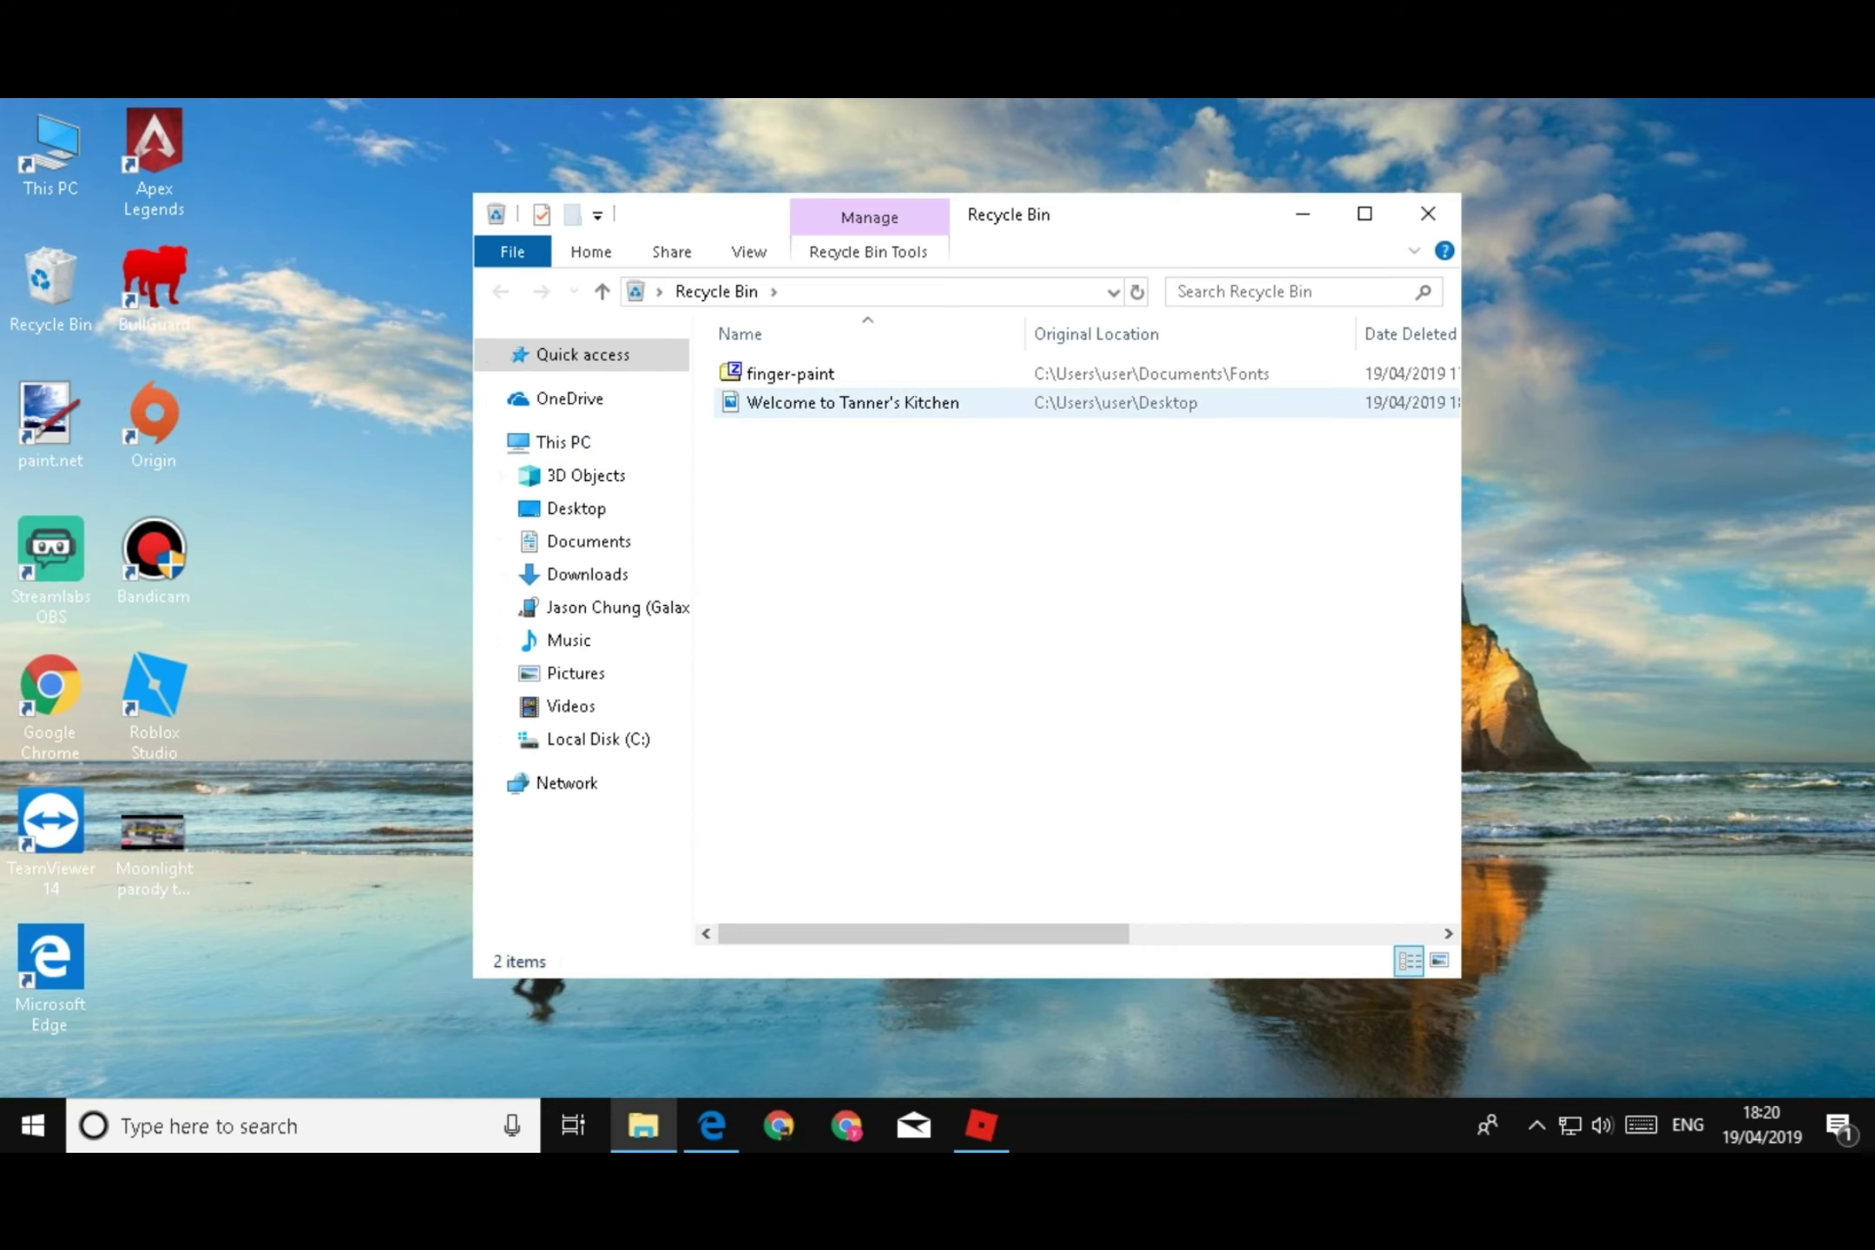
drag(851, 401, 990, 578)
click(1428, 214)
Open the restored kitchen welcome image from the desktop to view it, and close the viewer
right_click(990, 573)
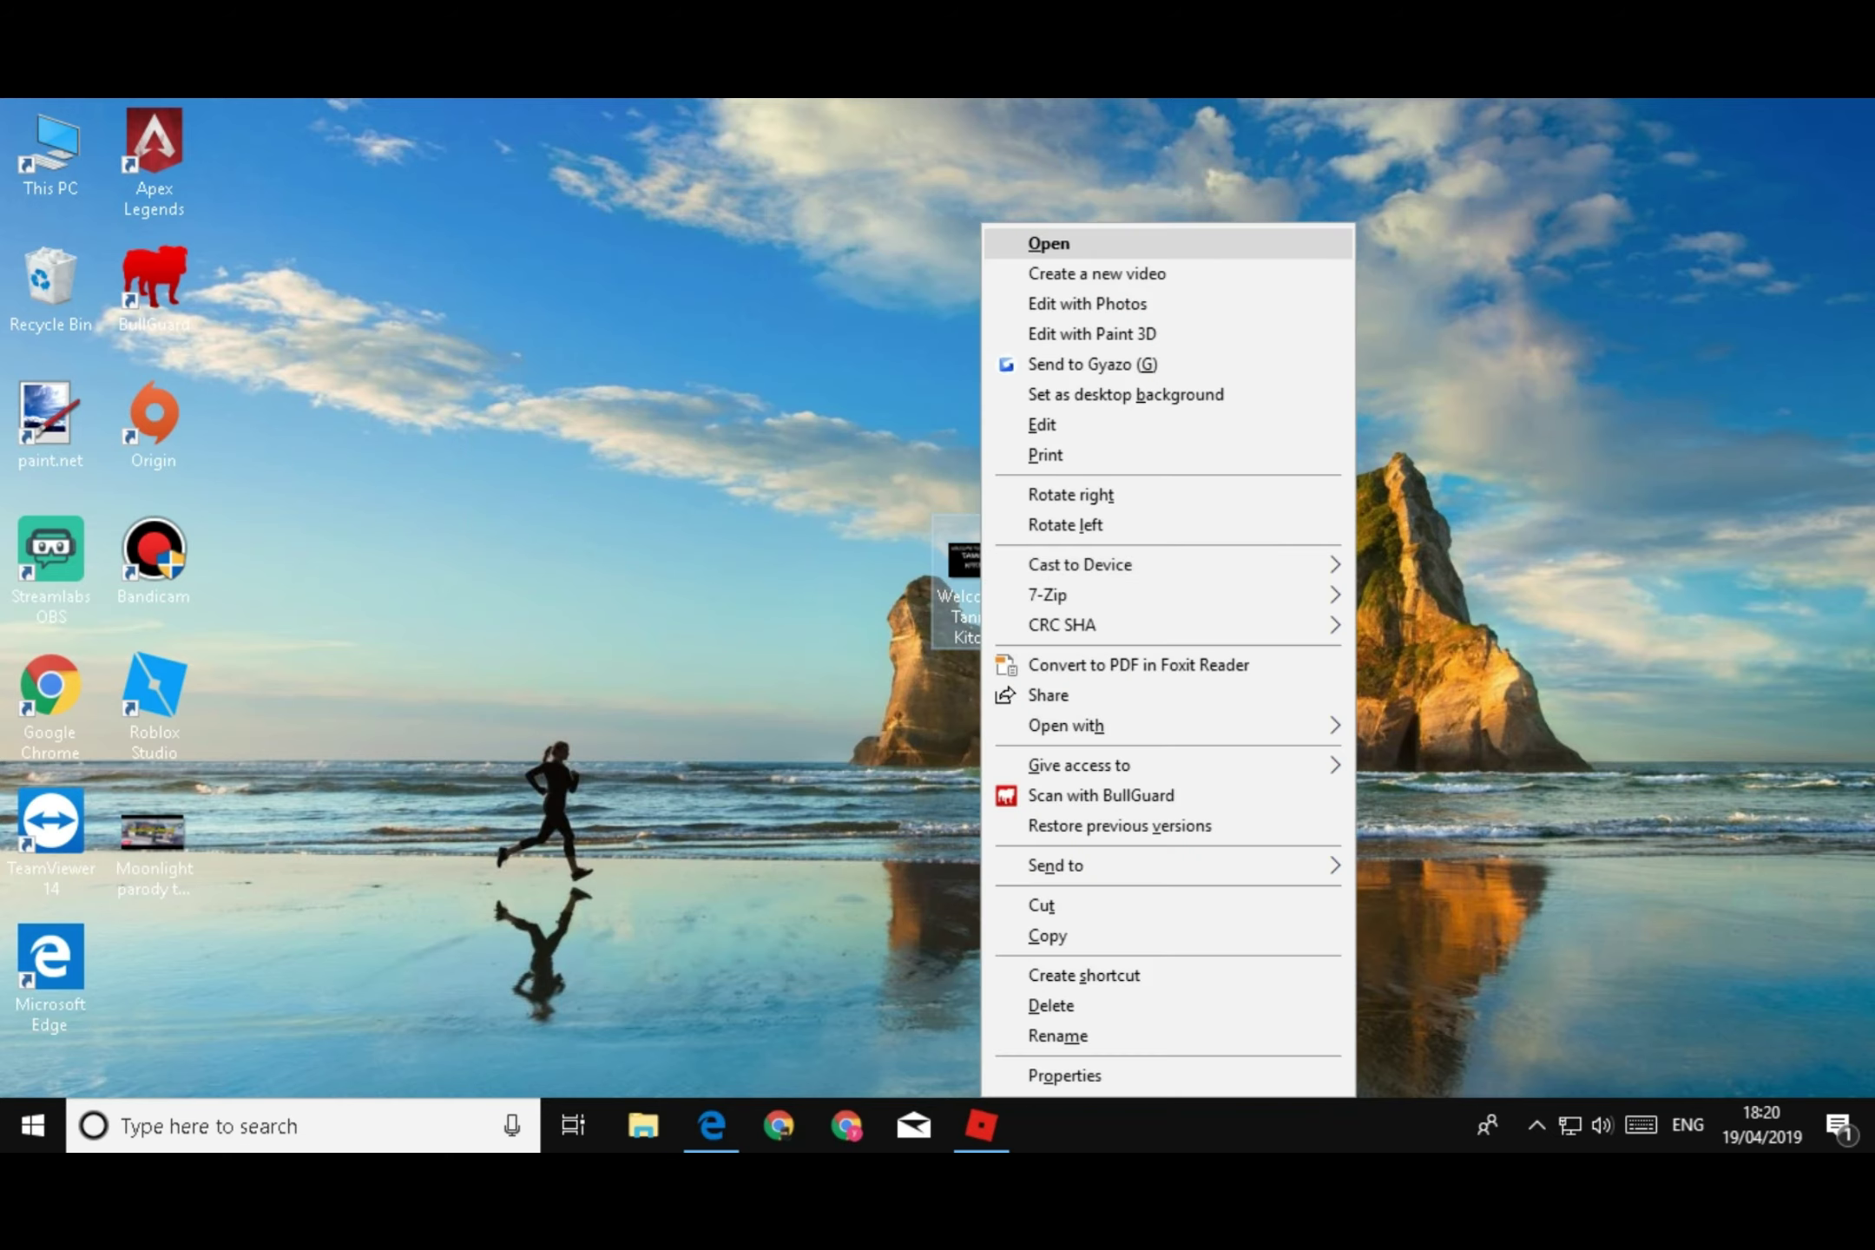
click(998, 243)
key(alt+F4)
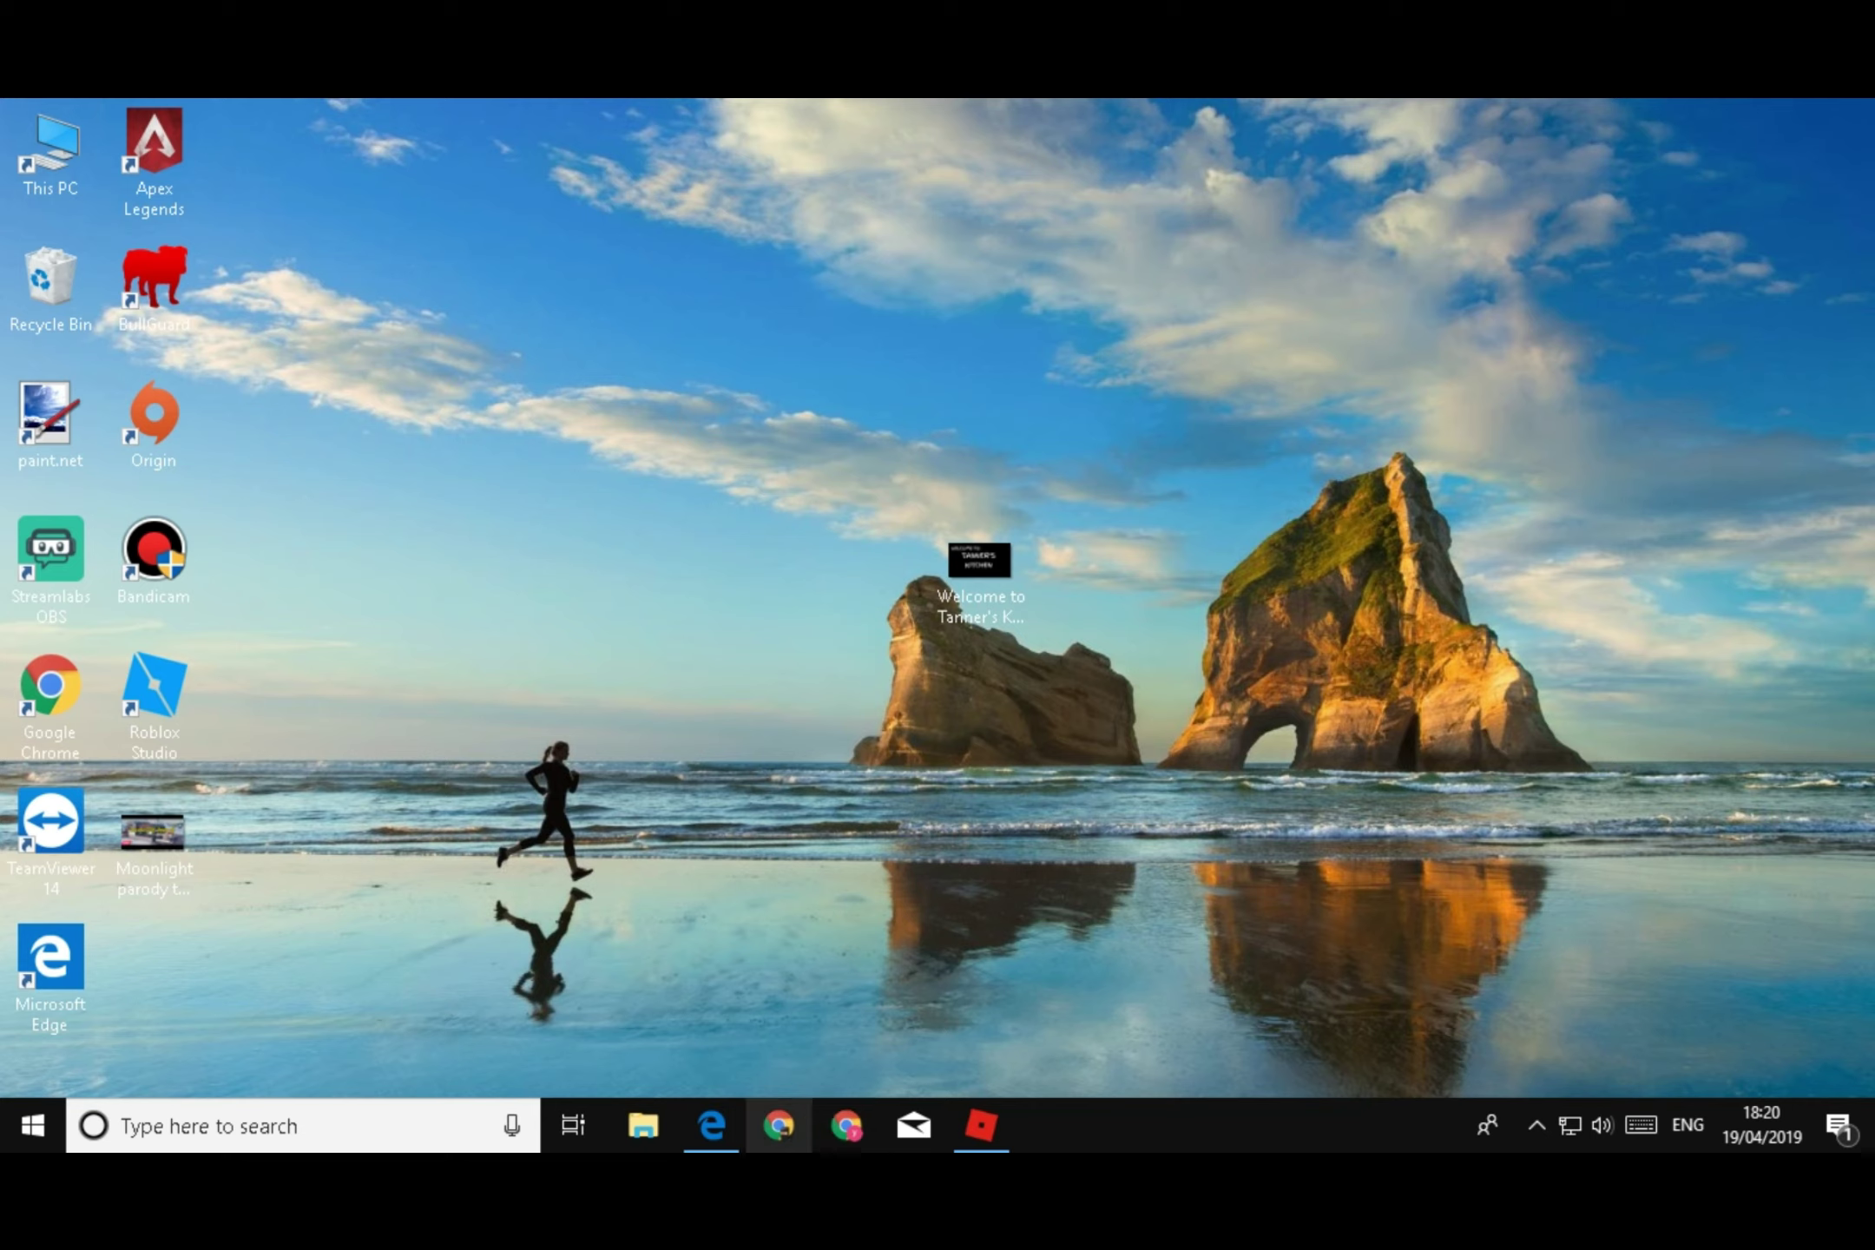
Switch to Microsoft Edge, close the Space search page, and open the Decals section of Roblox's Create page with the chat collapsed
click(711, 1125)
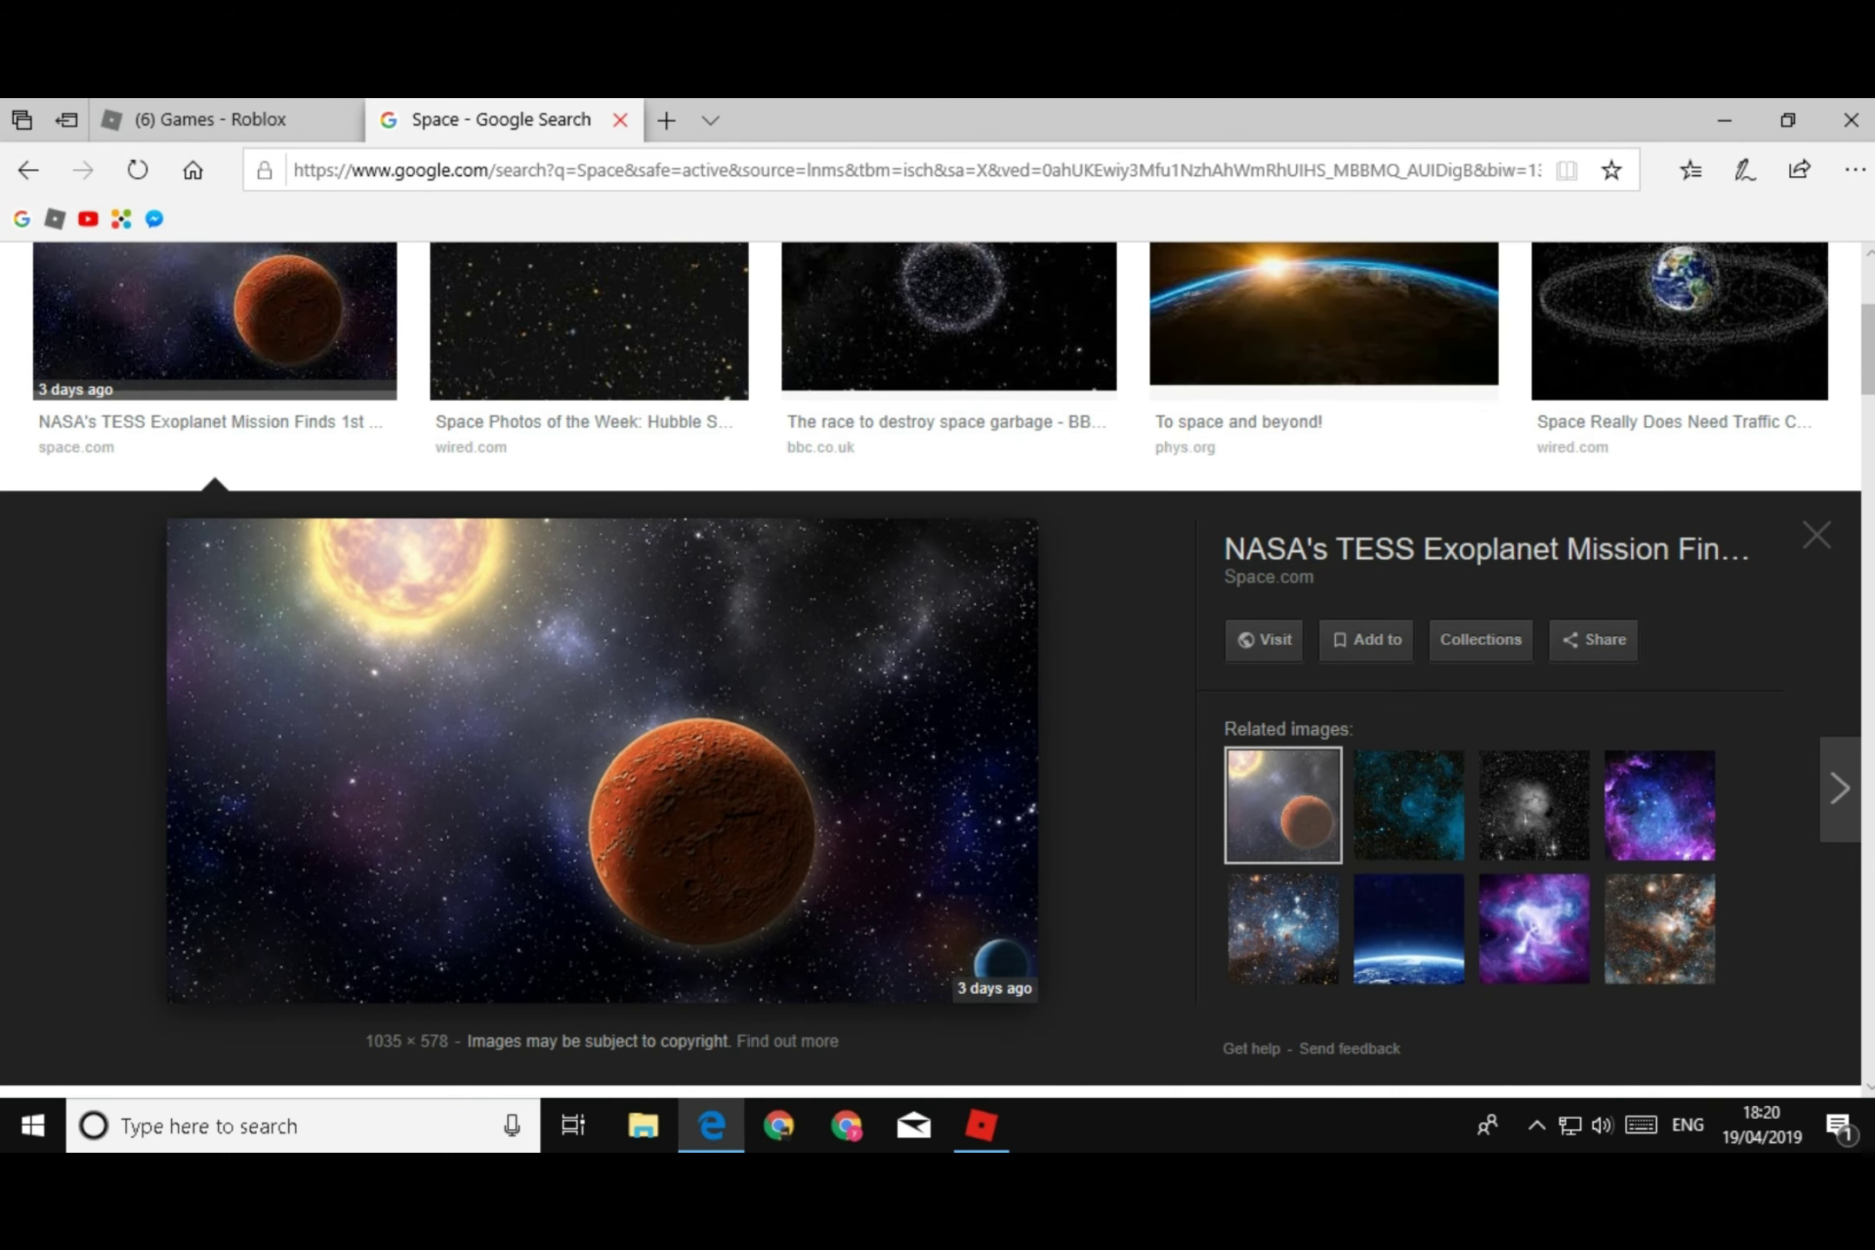
click(620, 120)
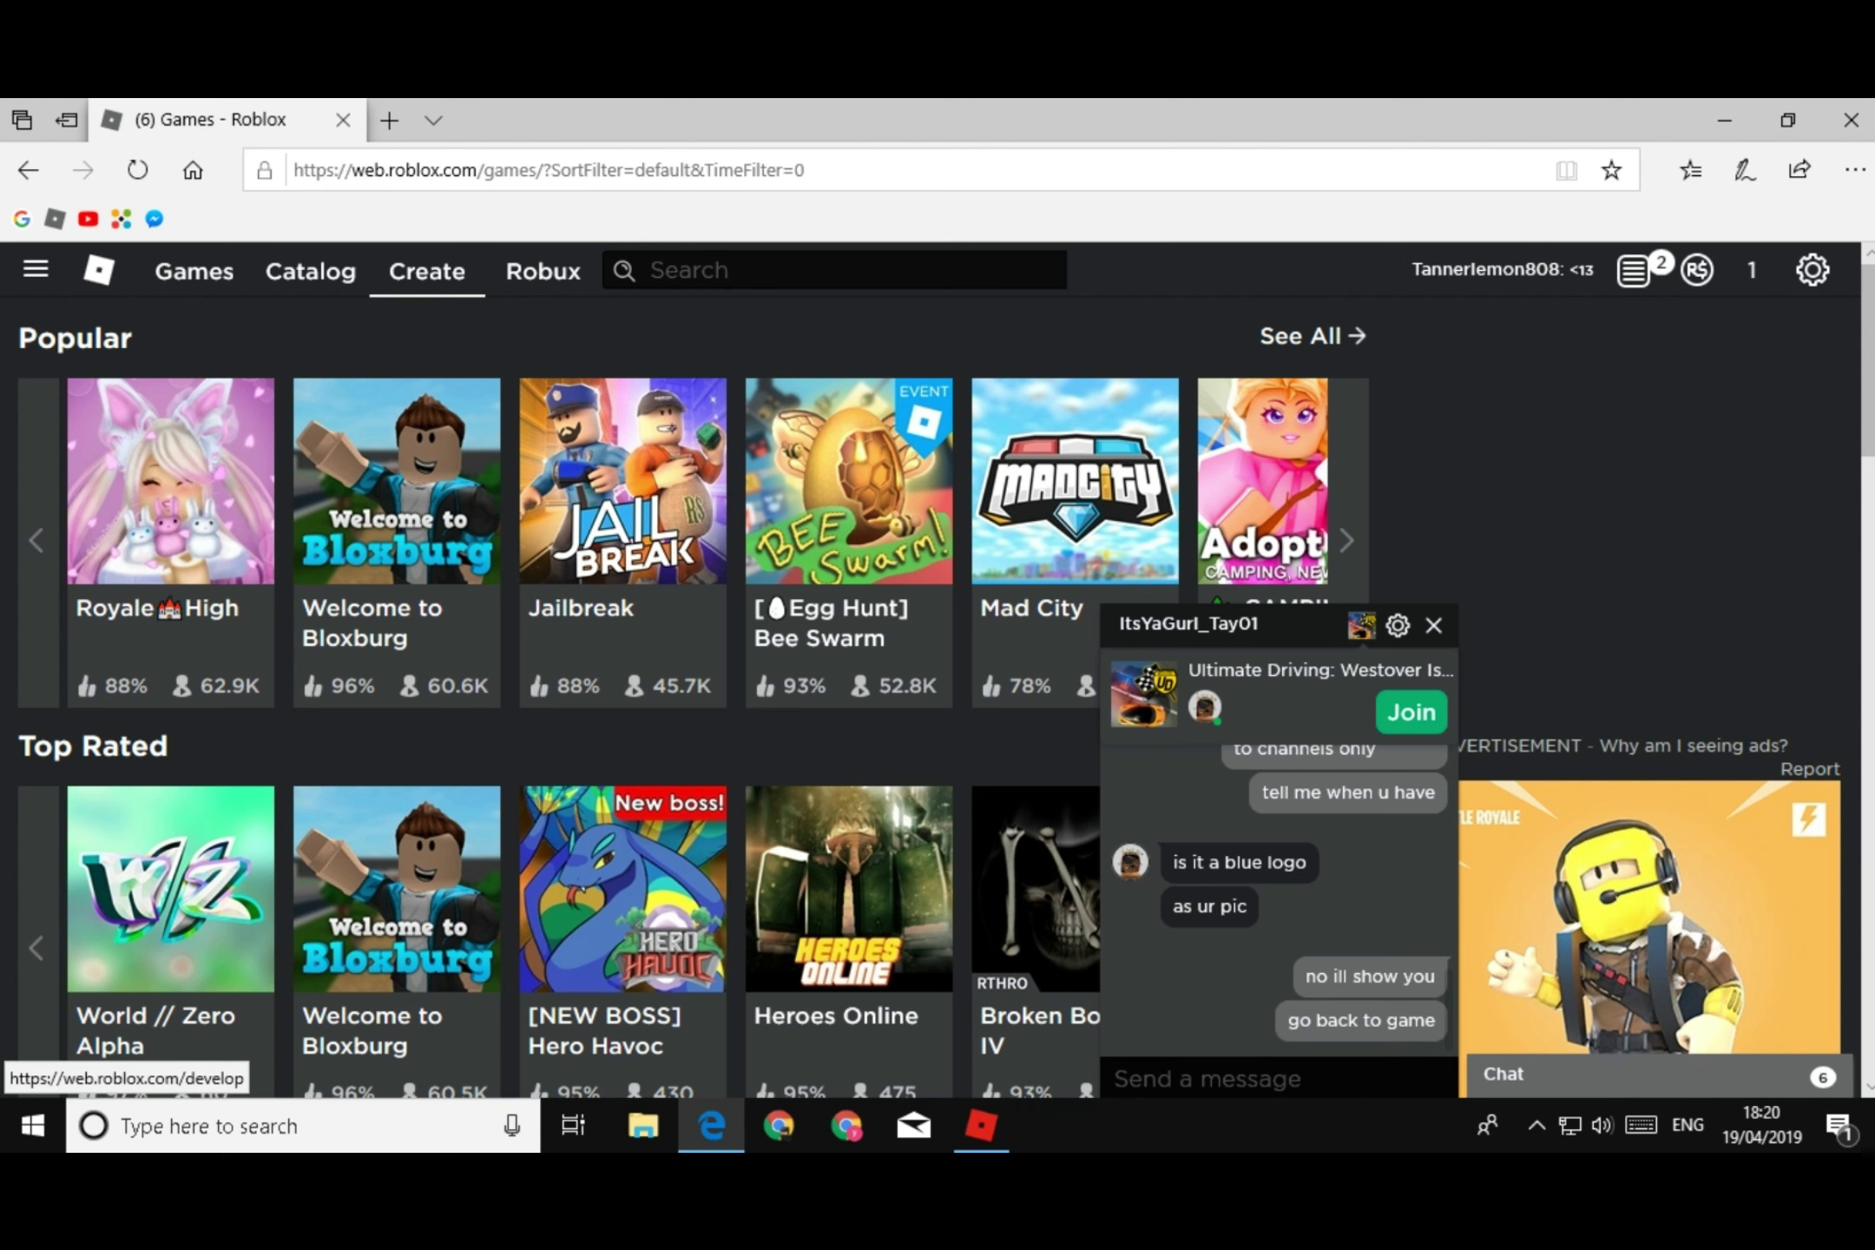
click(426, 270)
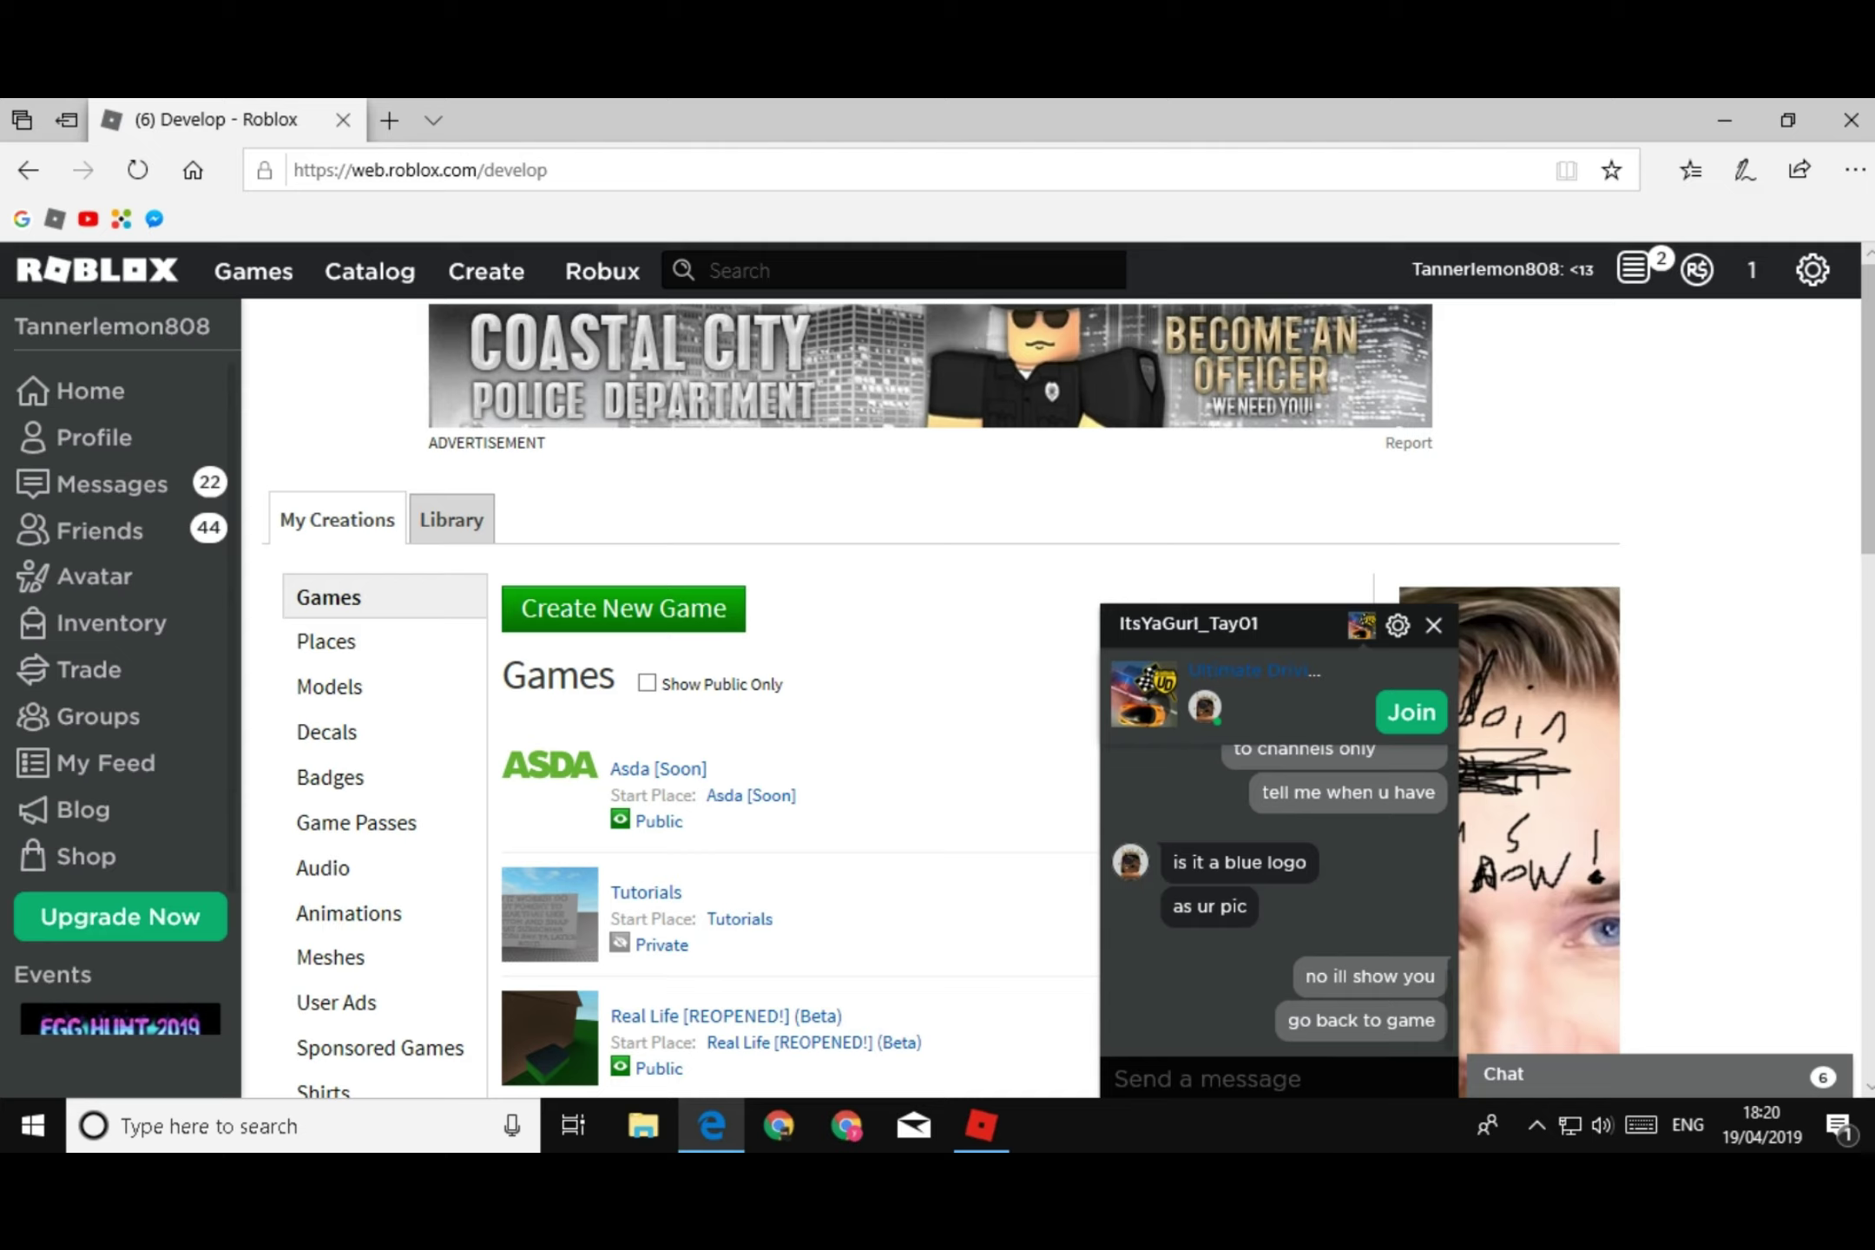
click(1395, 623)
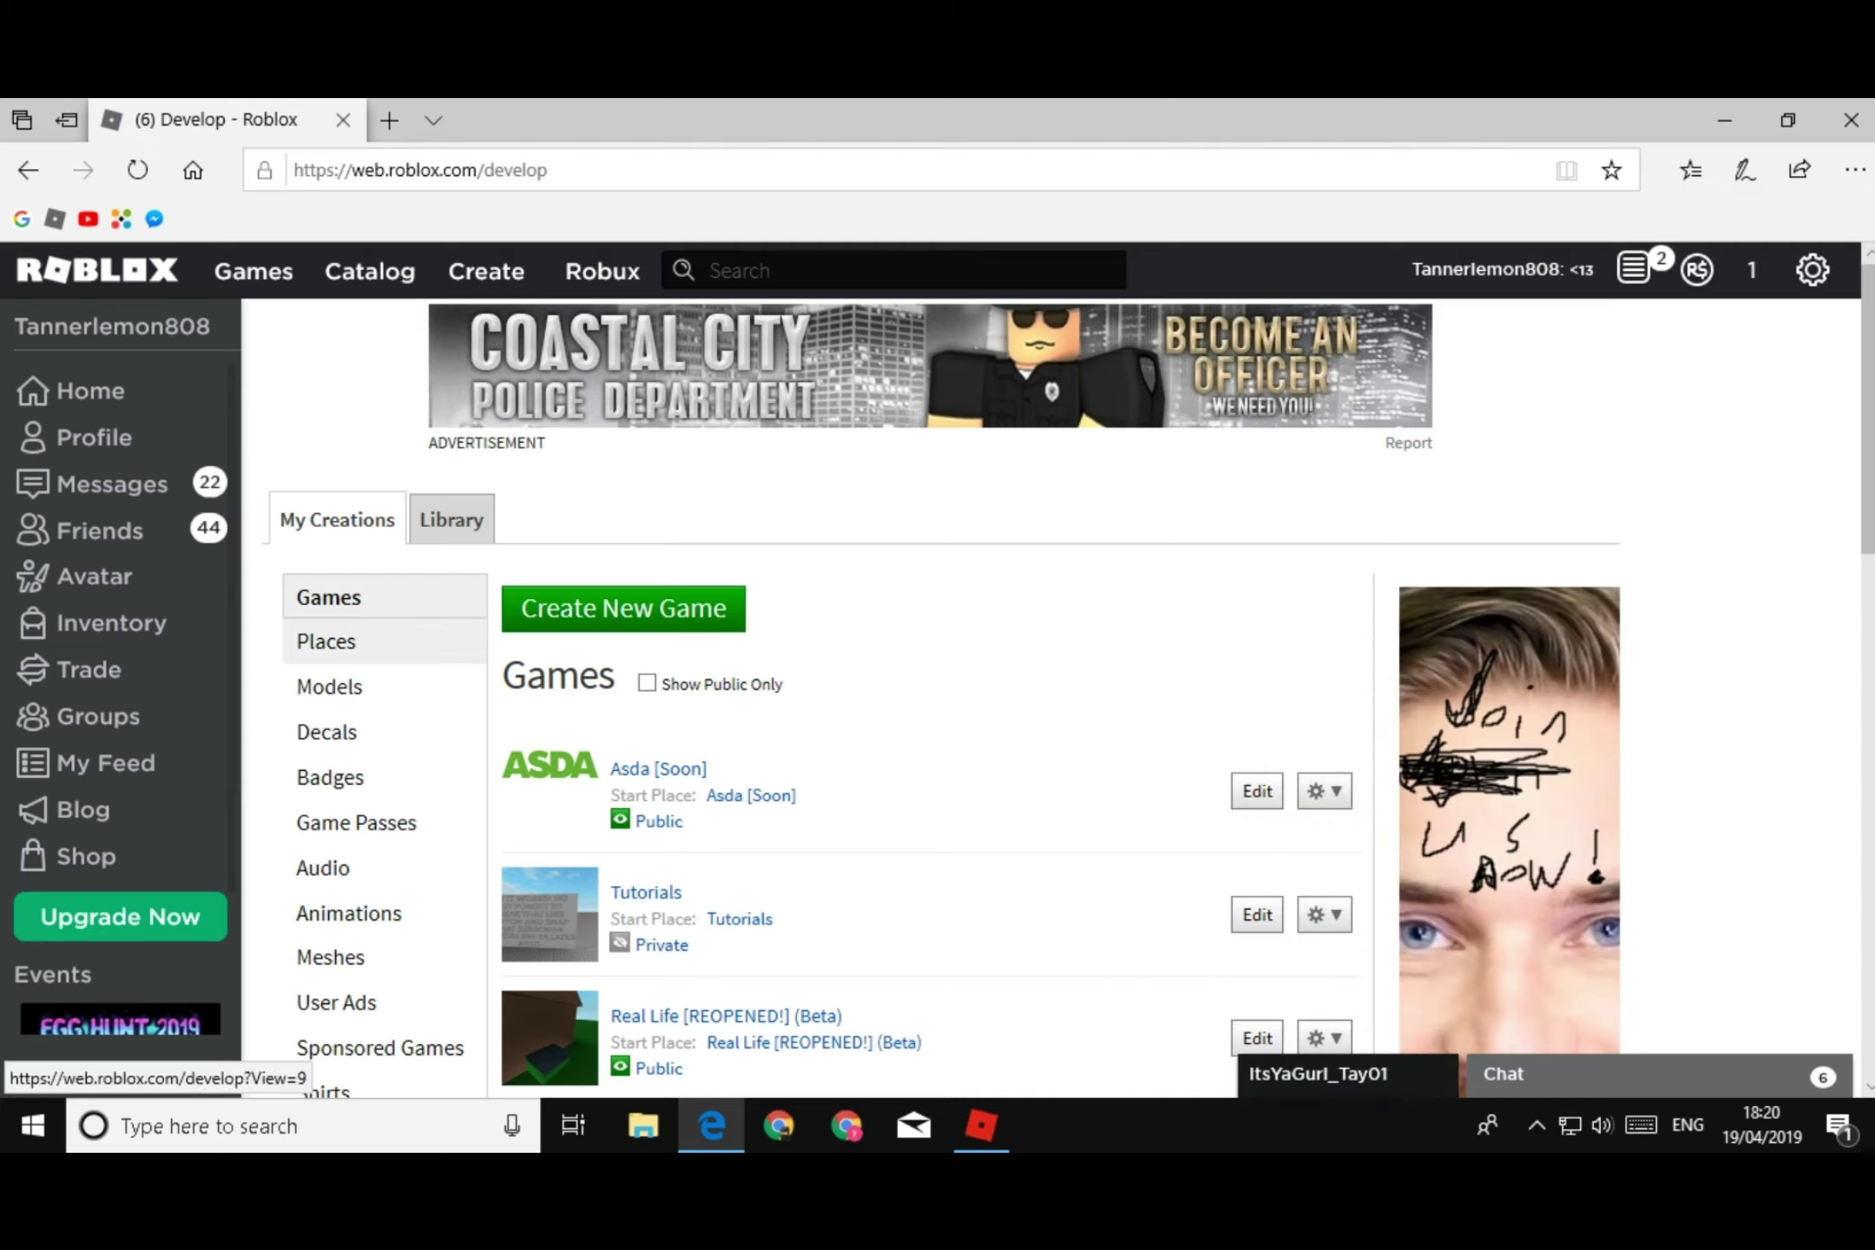
click(327, 731)
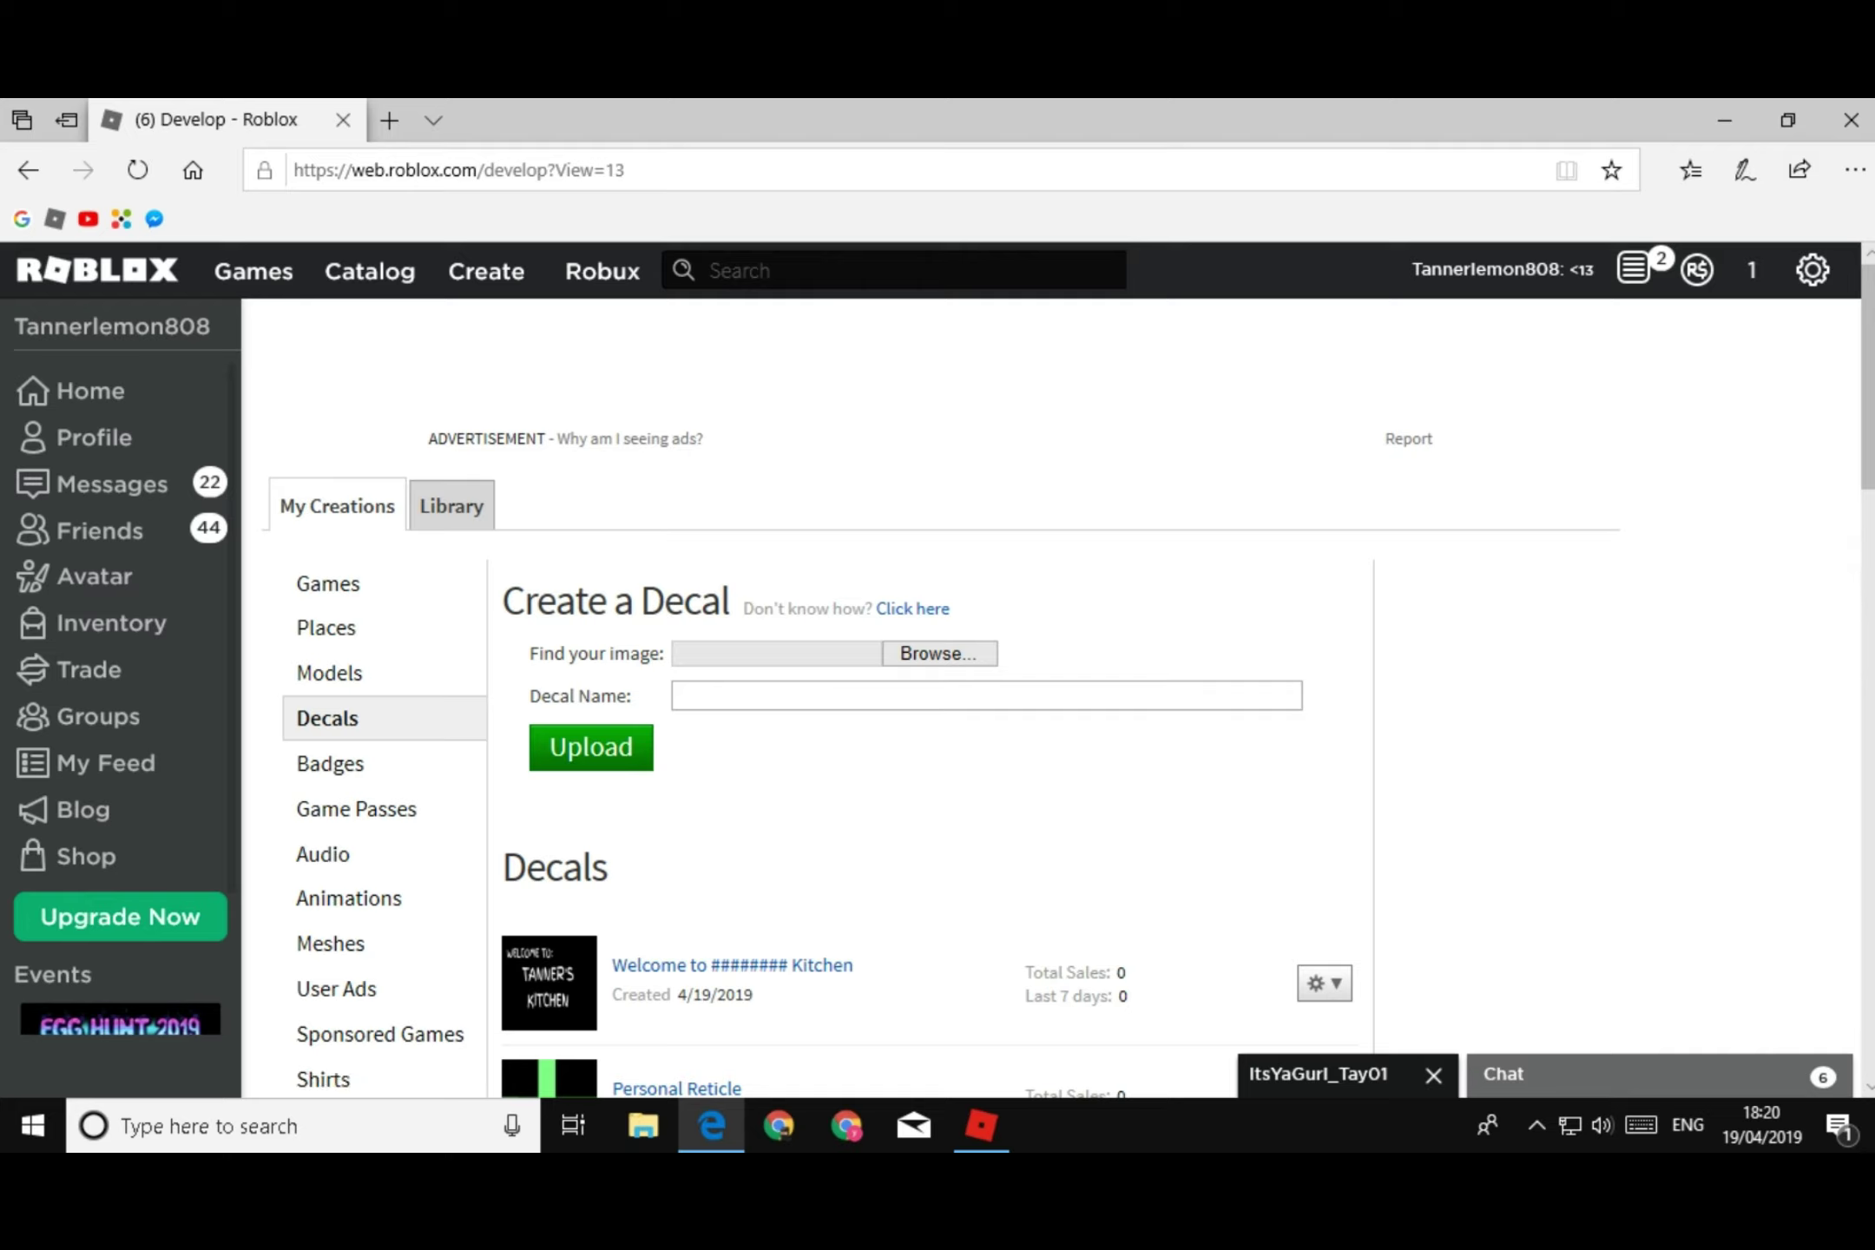
Choose the kitchen welcome image from the Desktop folder as the file for the new decal
click(939, 653)
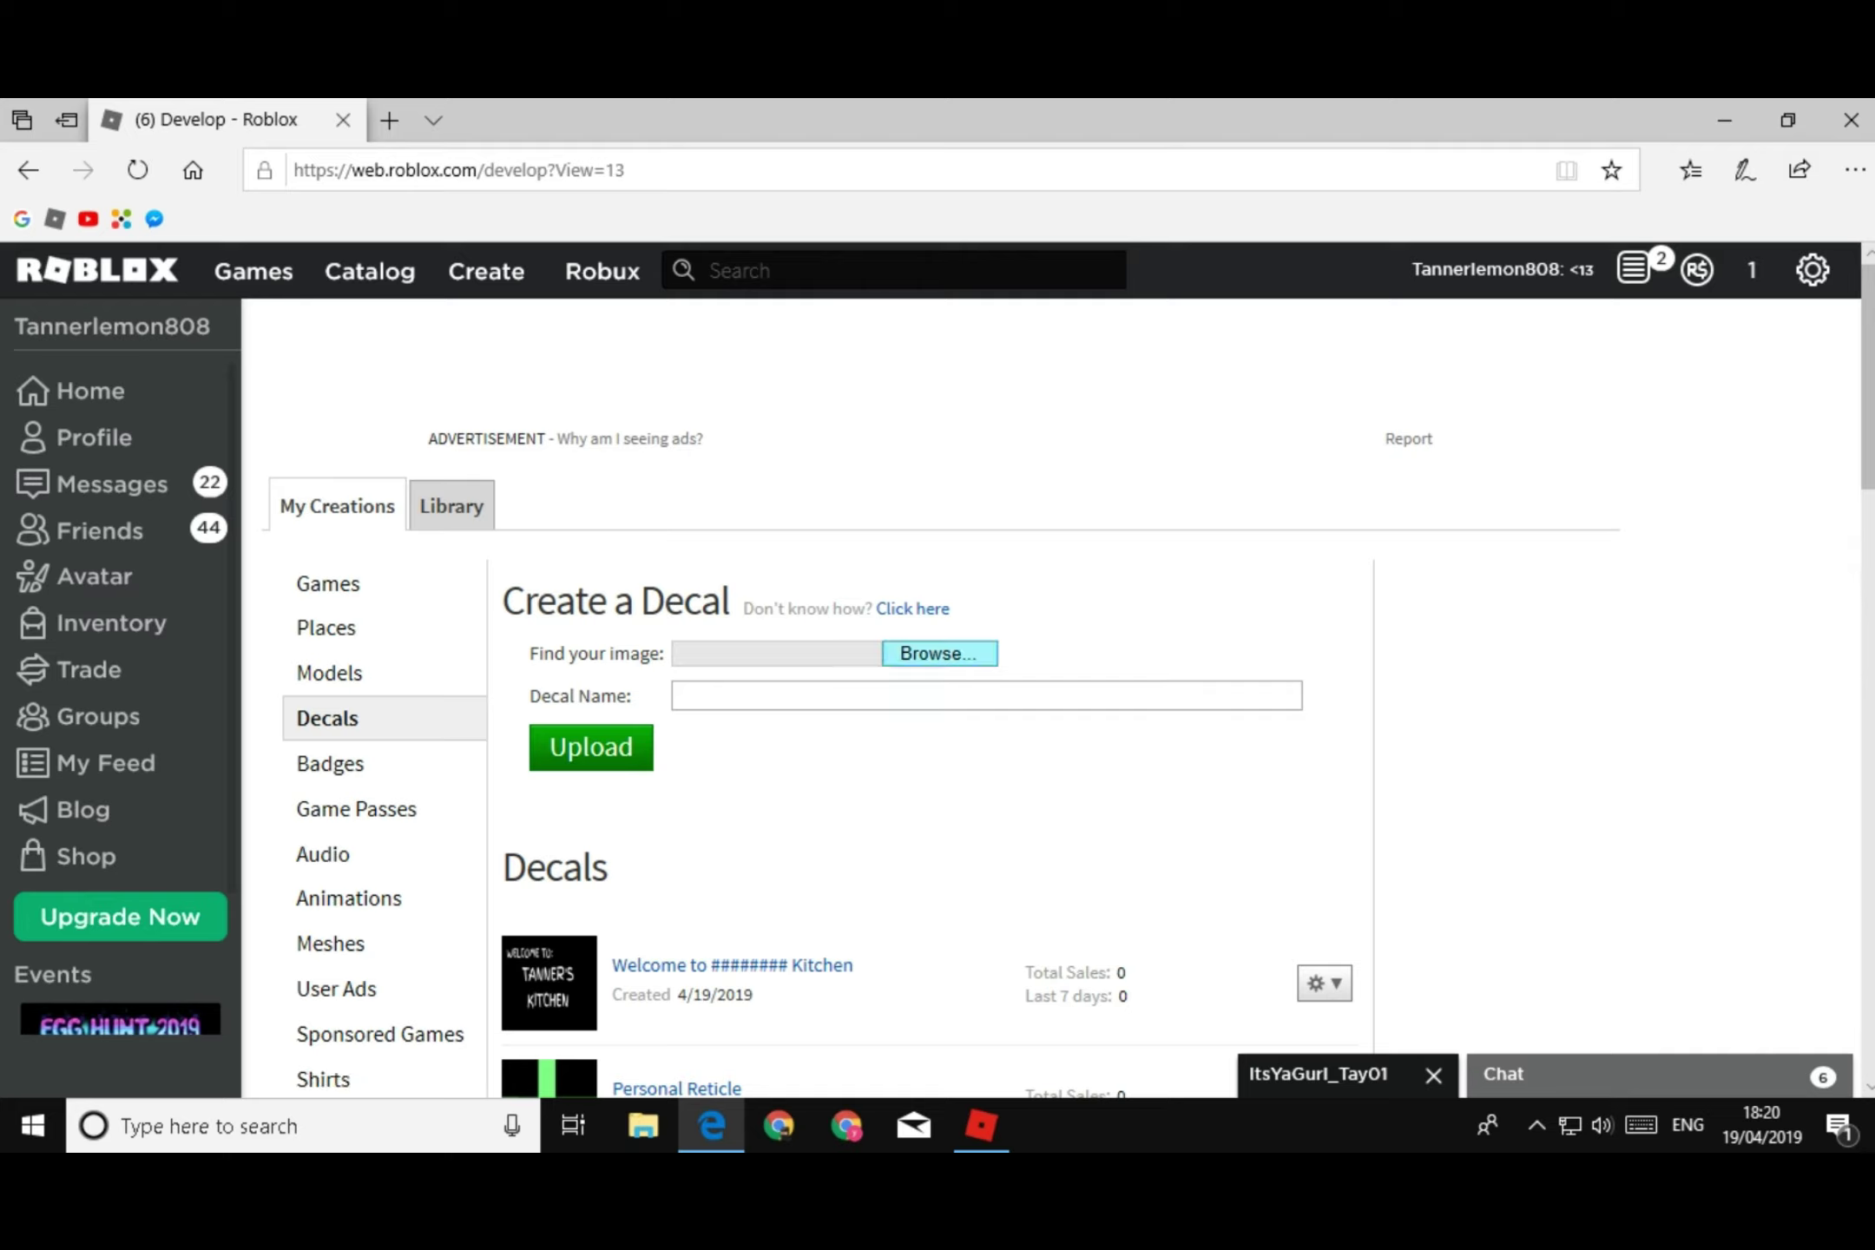
click(986, 695)
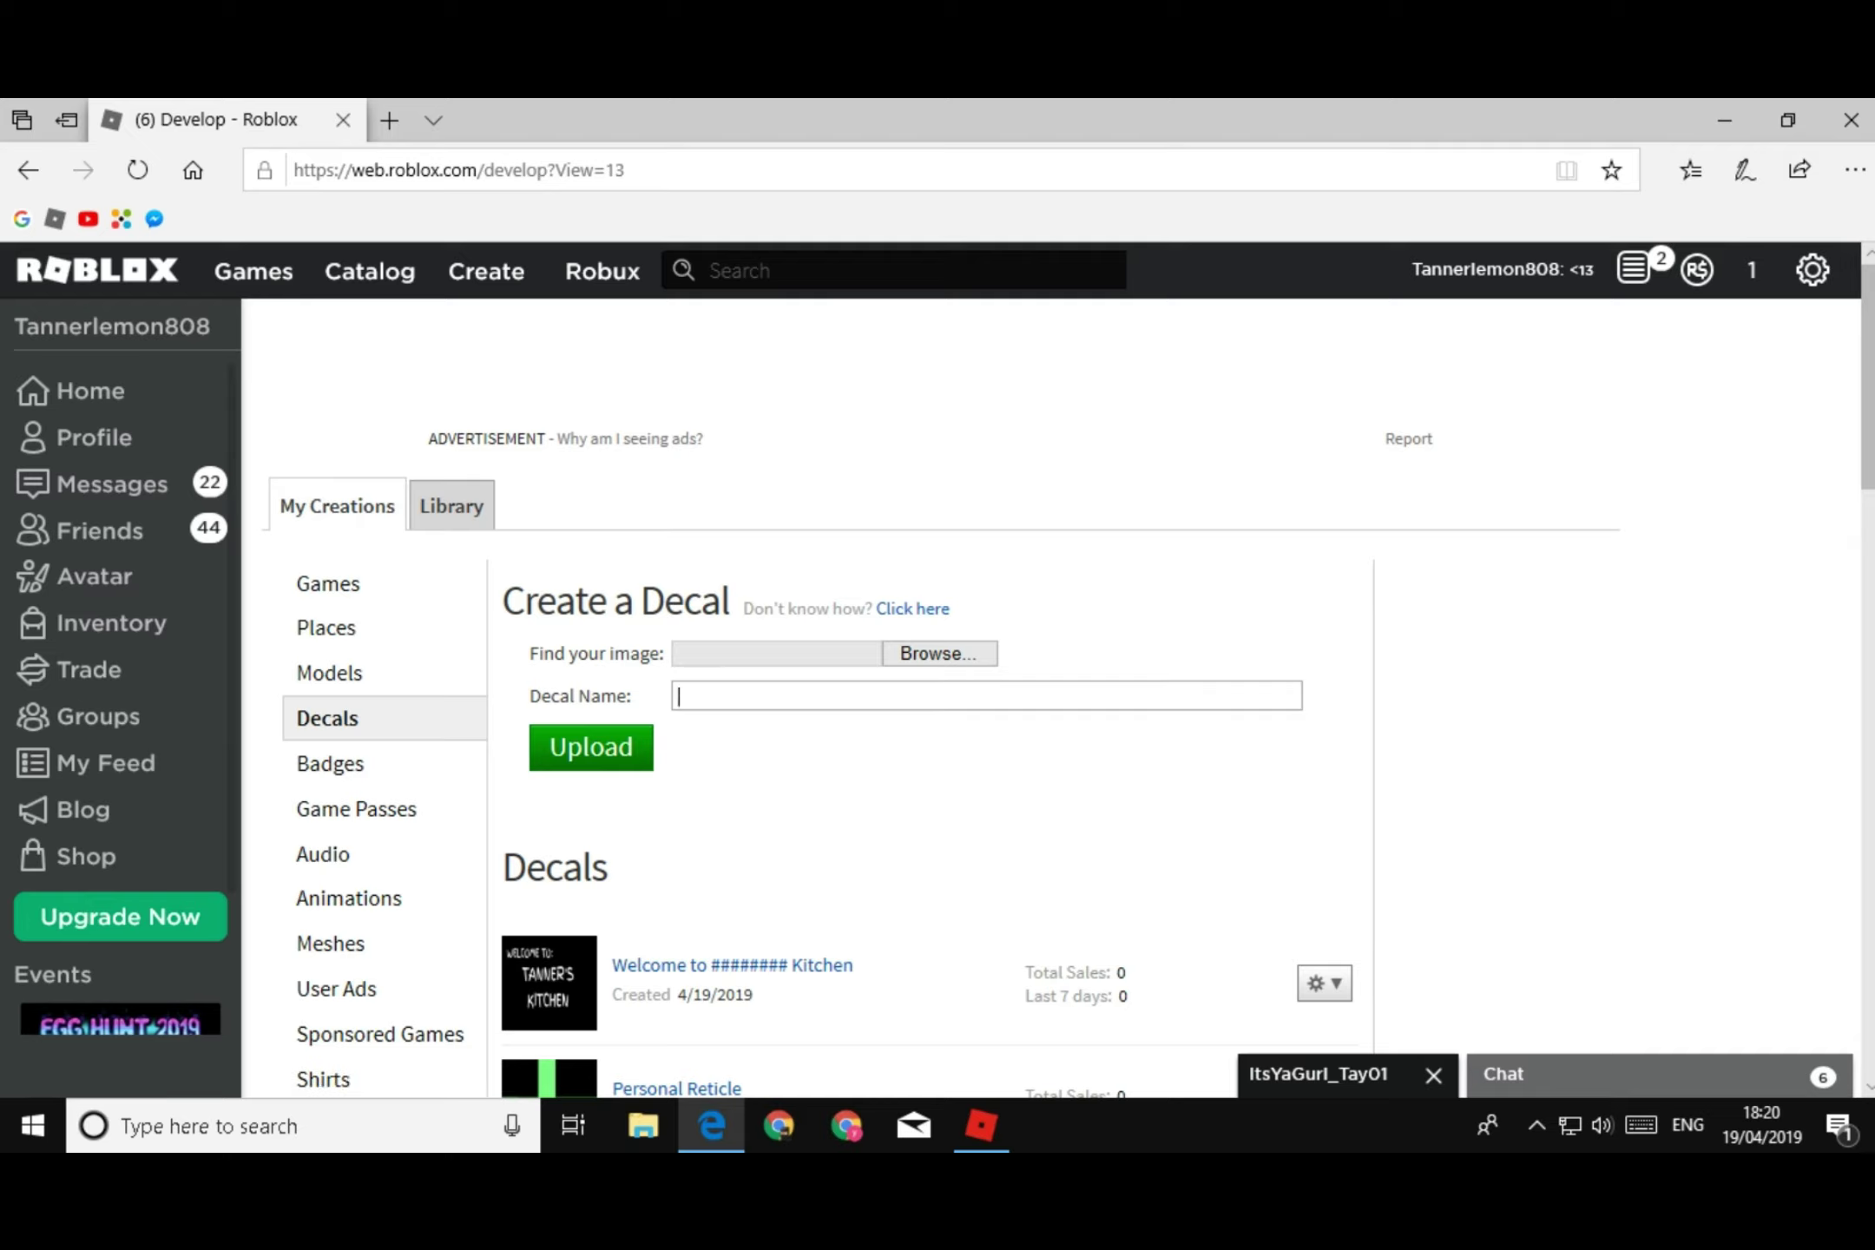
click(939, 653)
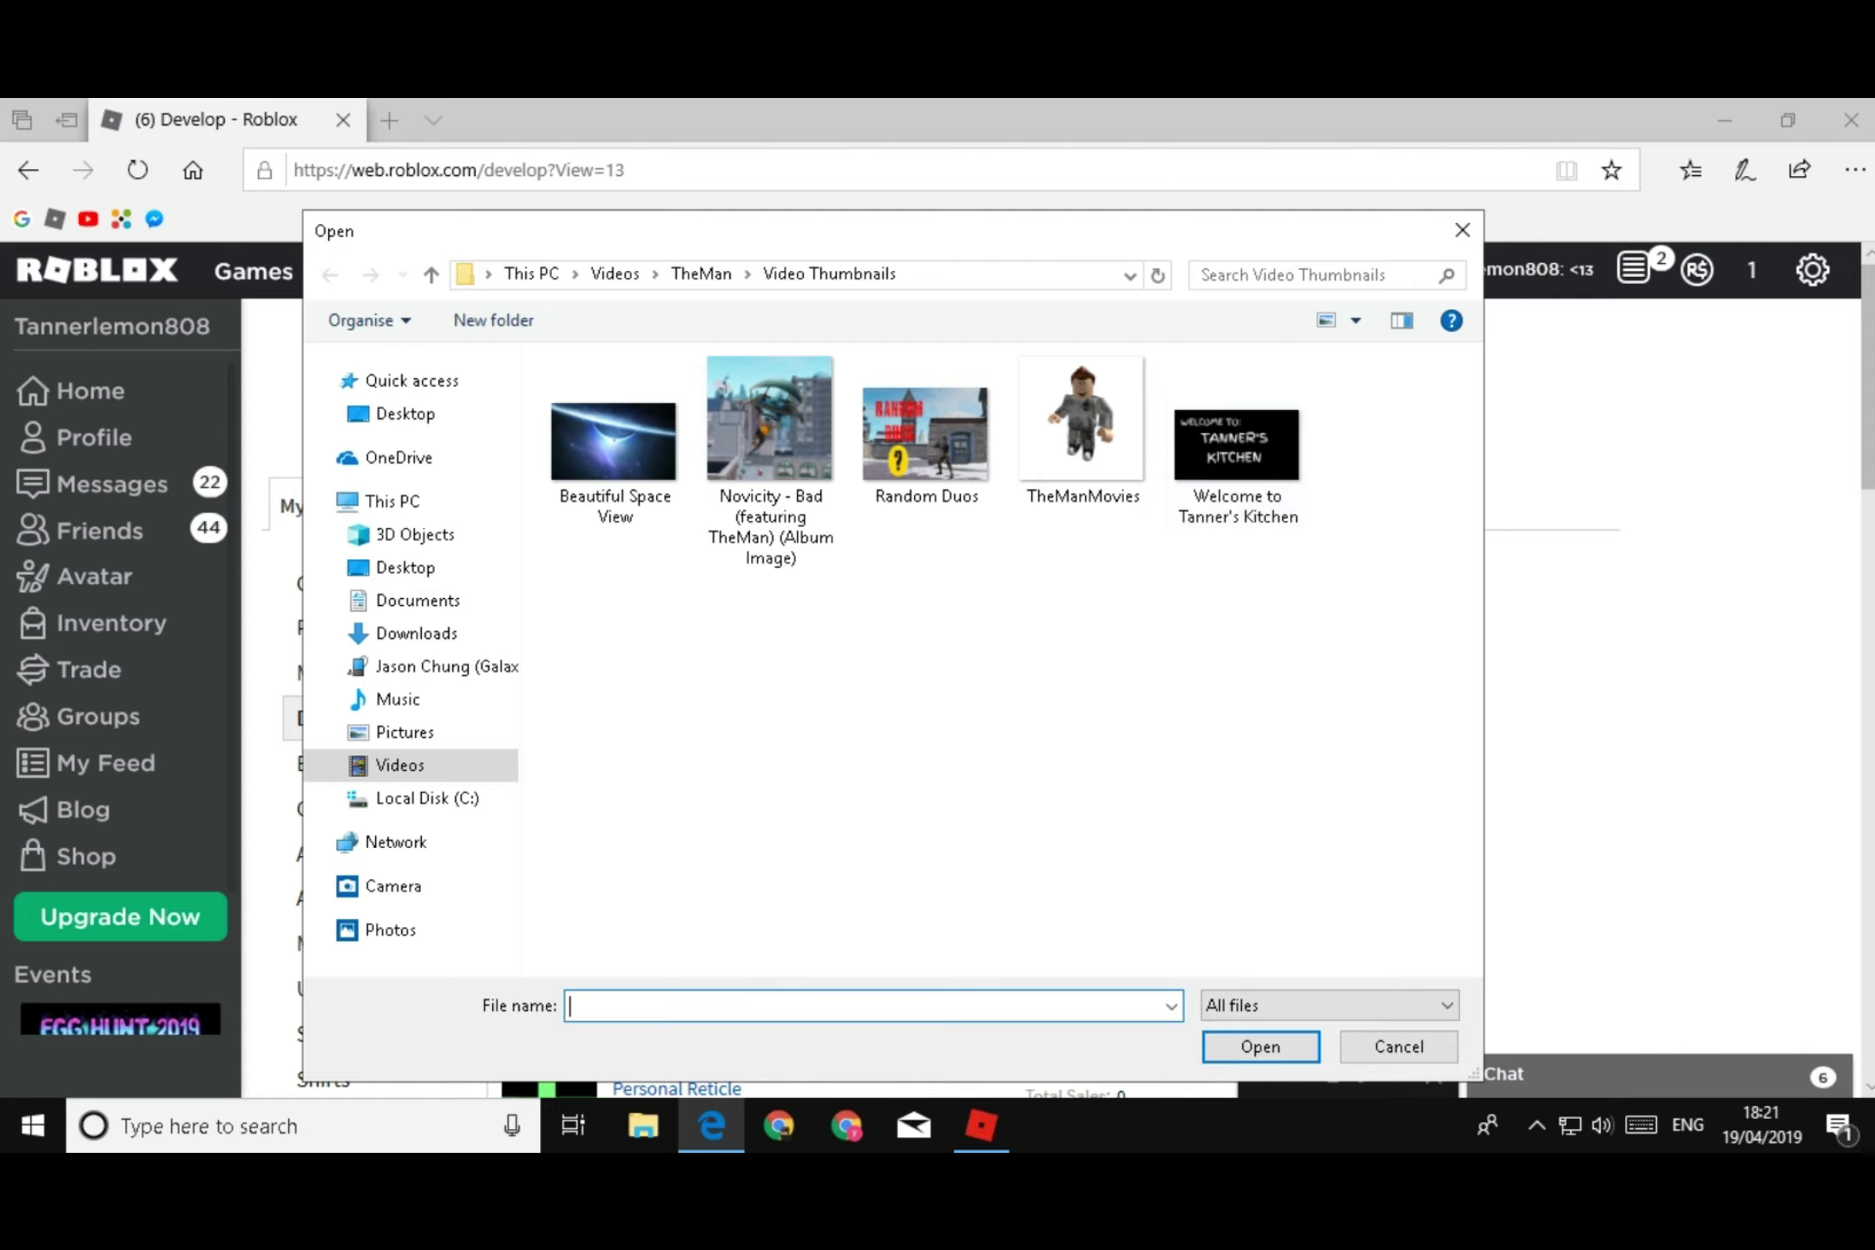
click(405, 566)
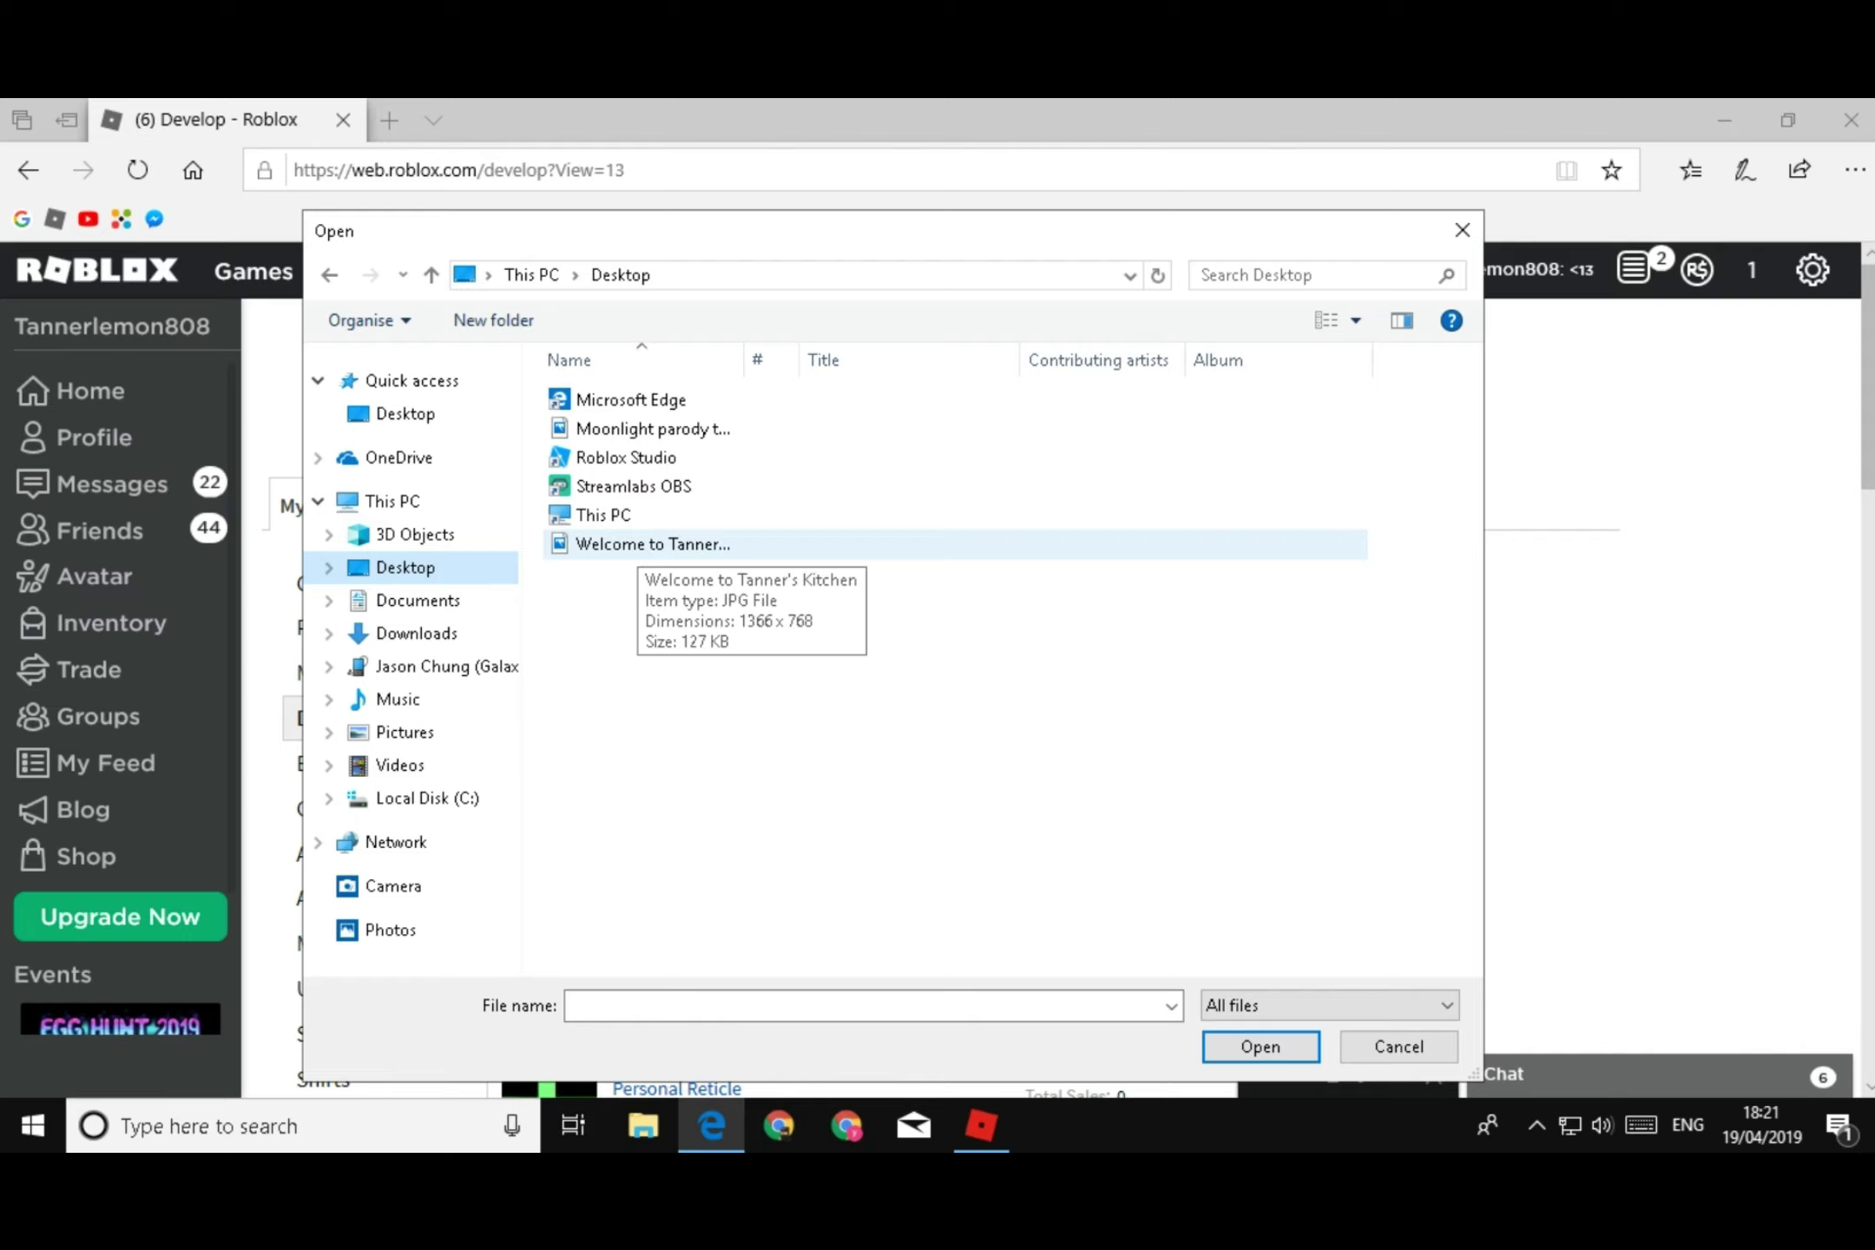
double_click(653, 543)
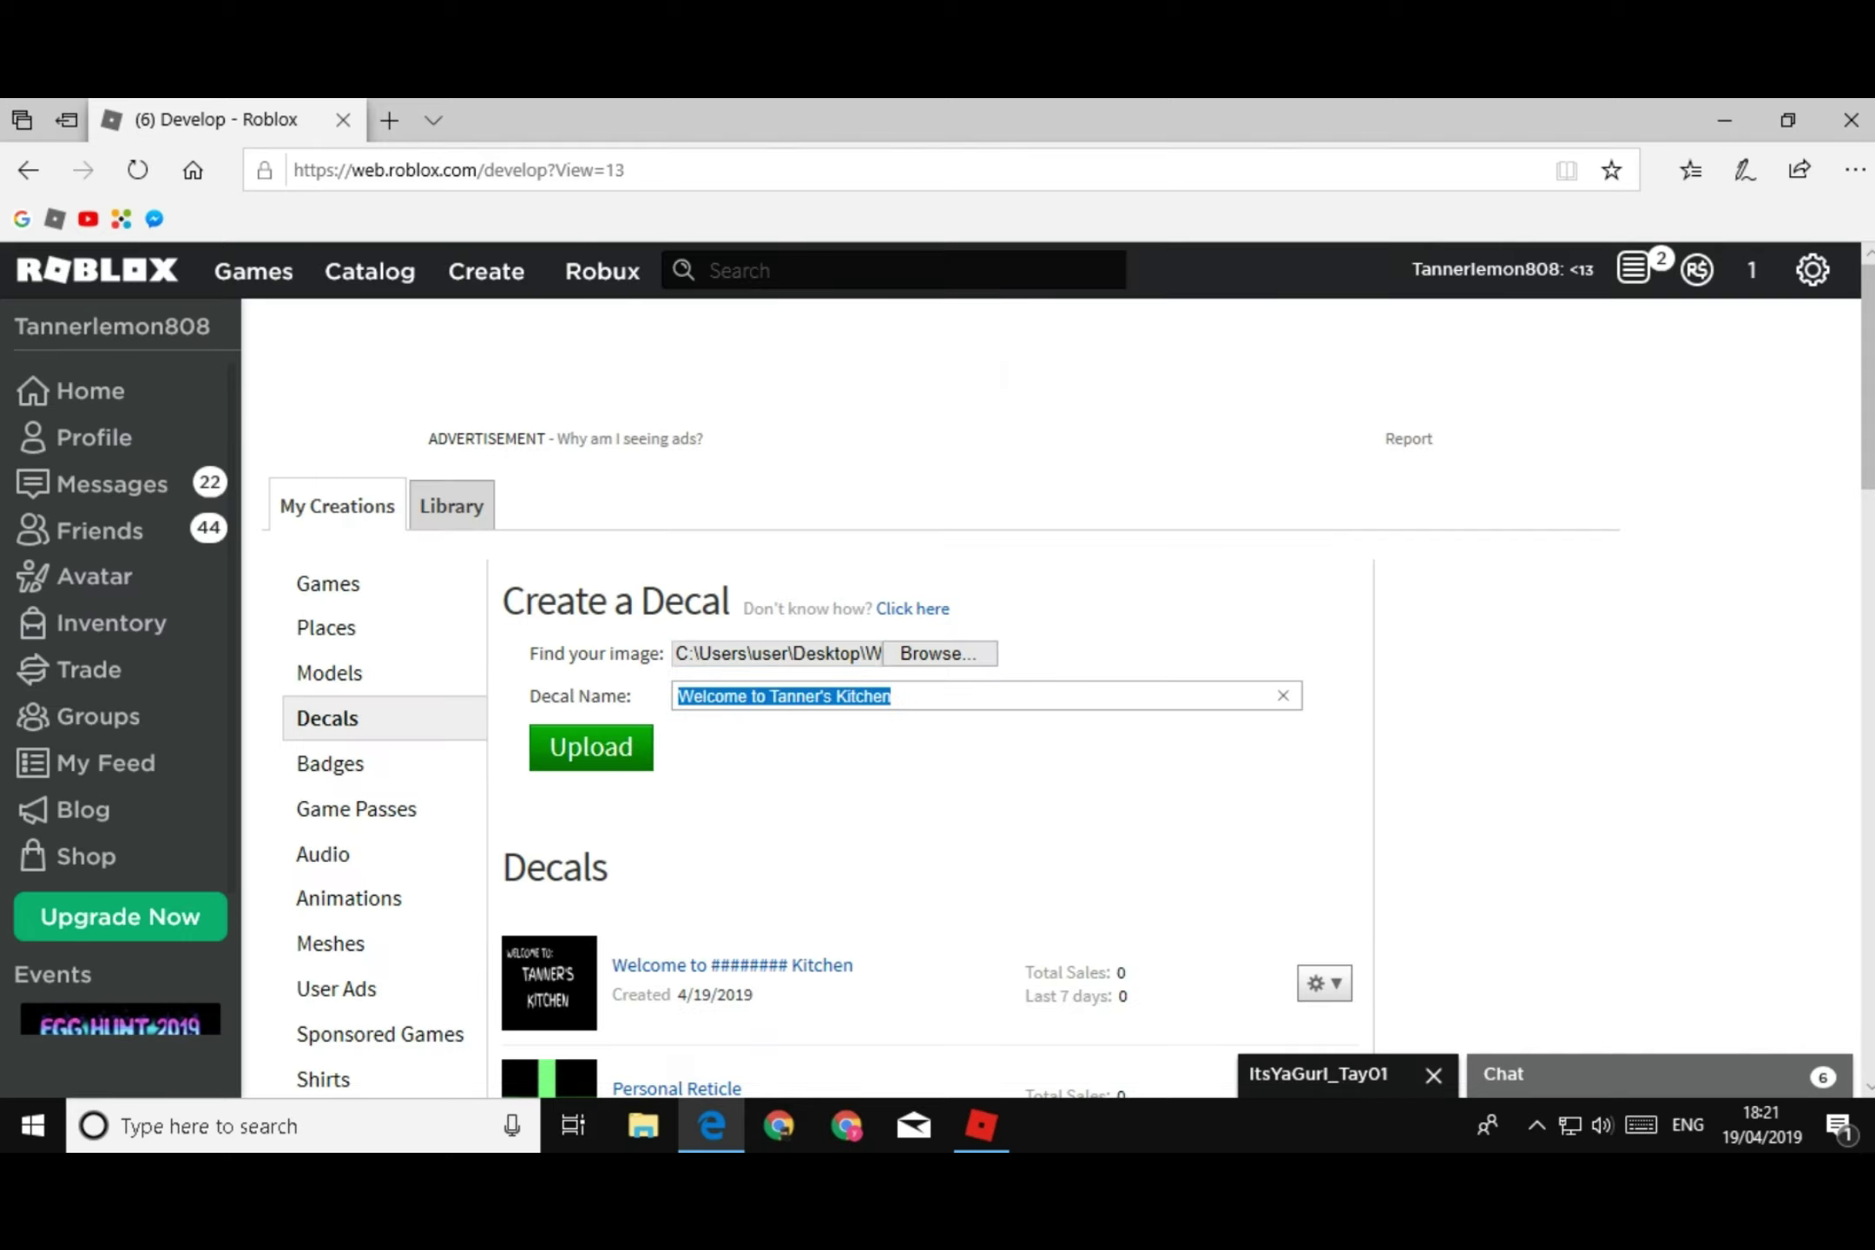
click(822, 695)
drag(769, 696, 822, 695)
click(732, 964)
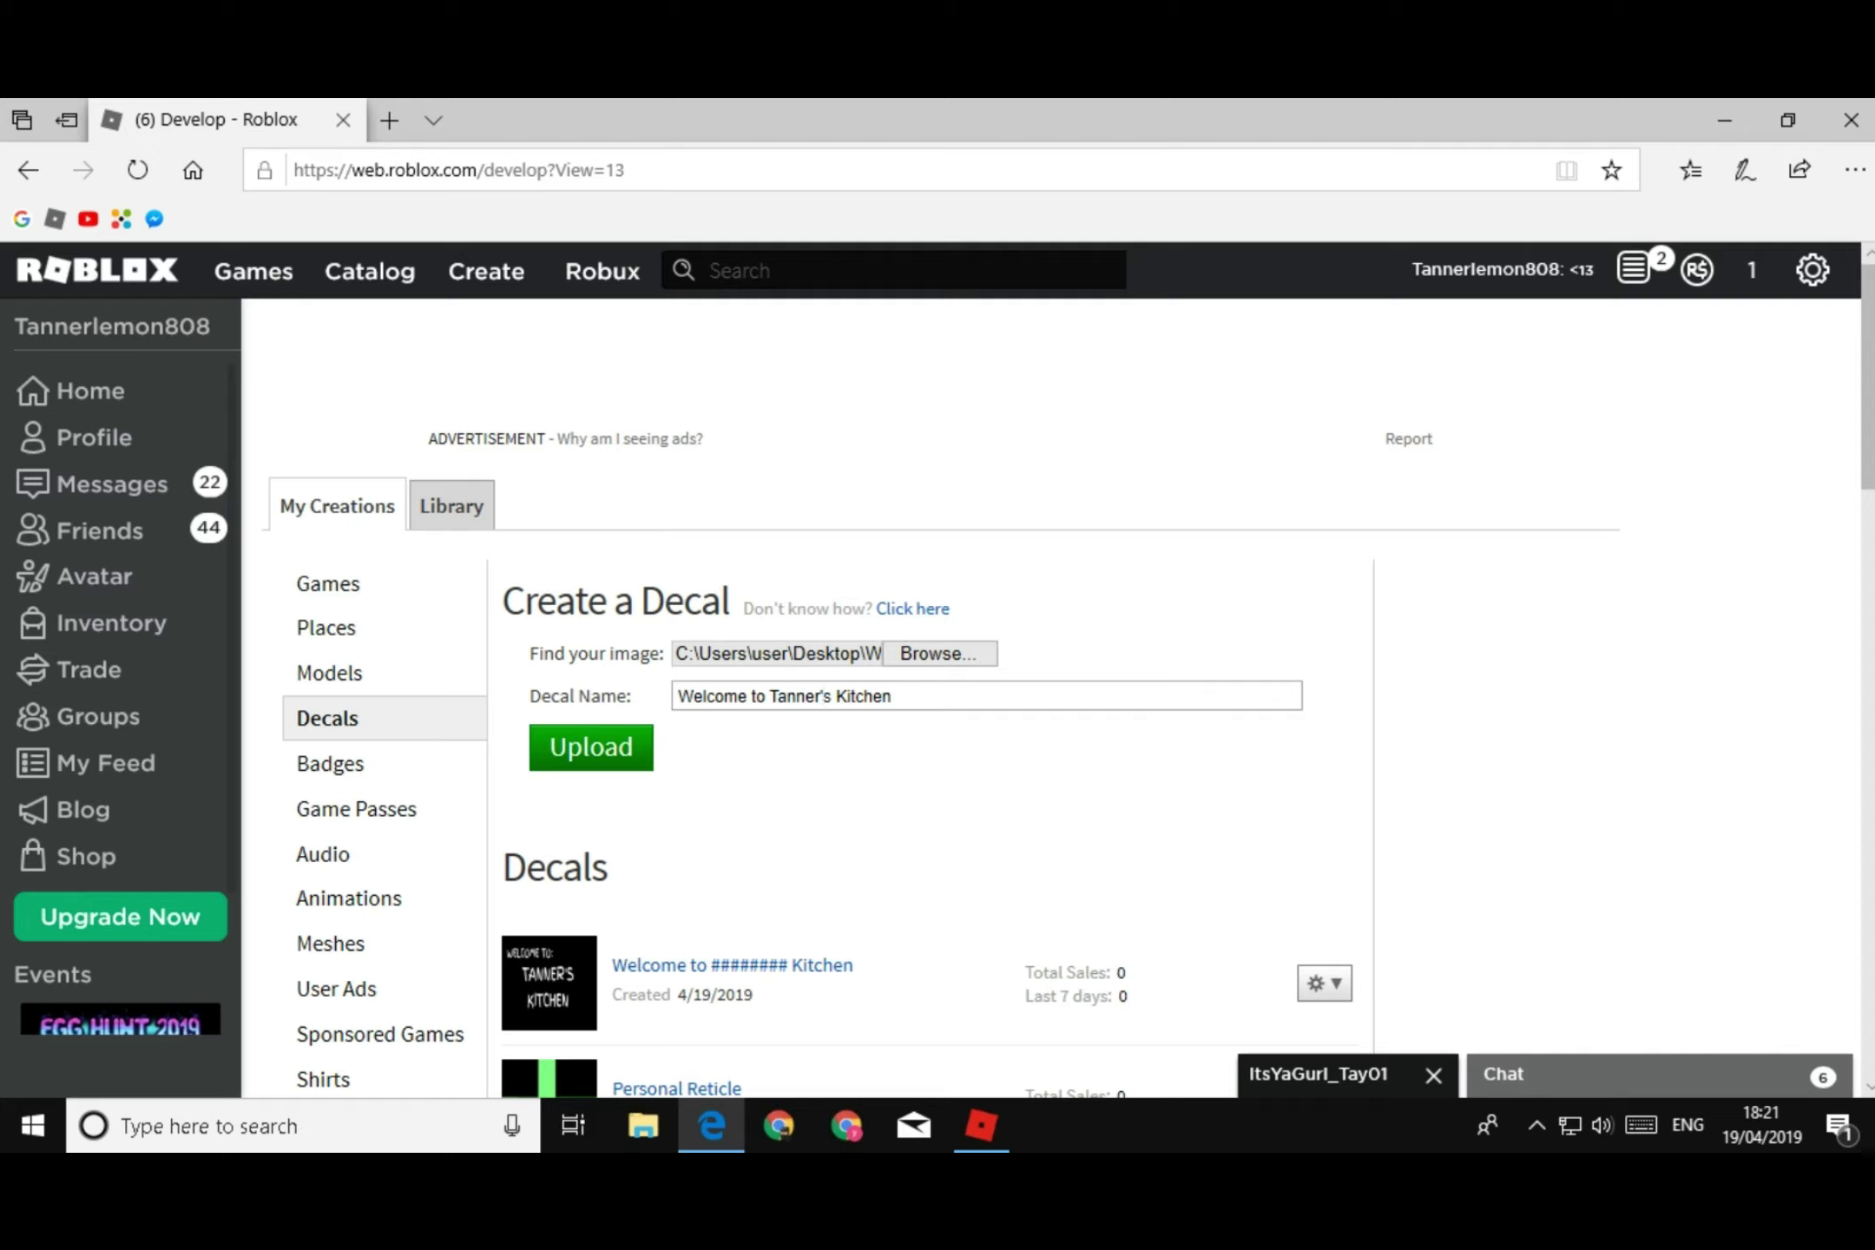
drag(893, 695, 802, 696)
click(892, 695)
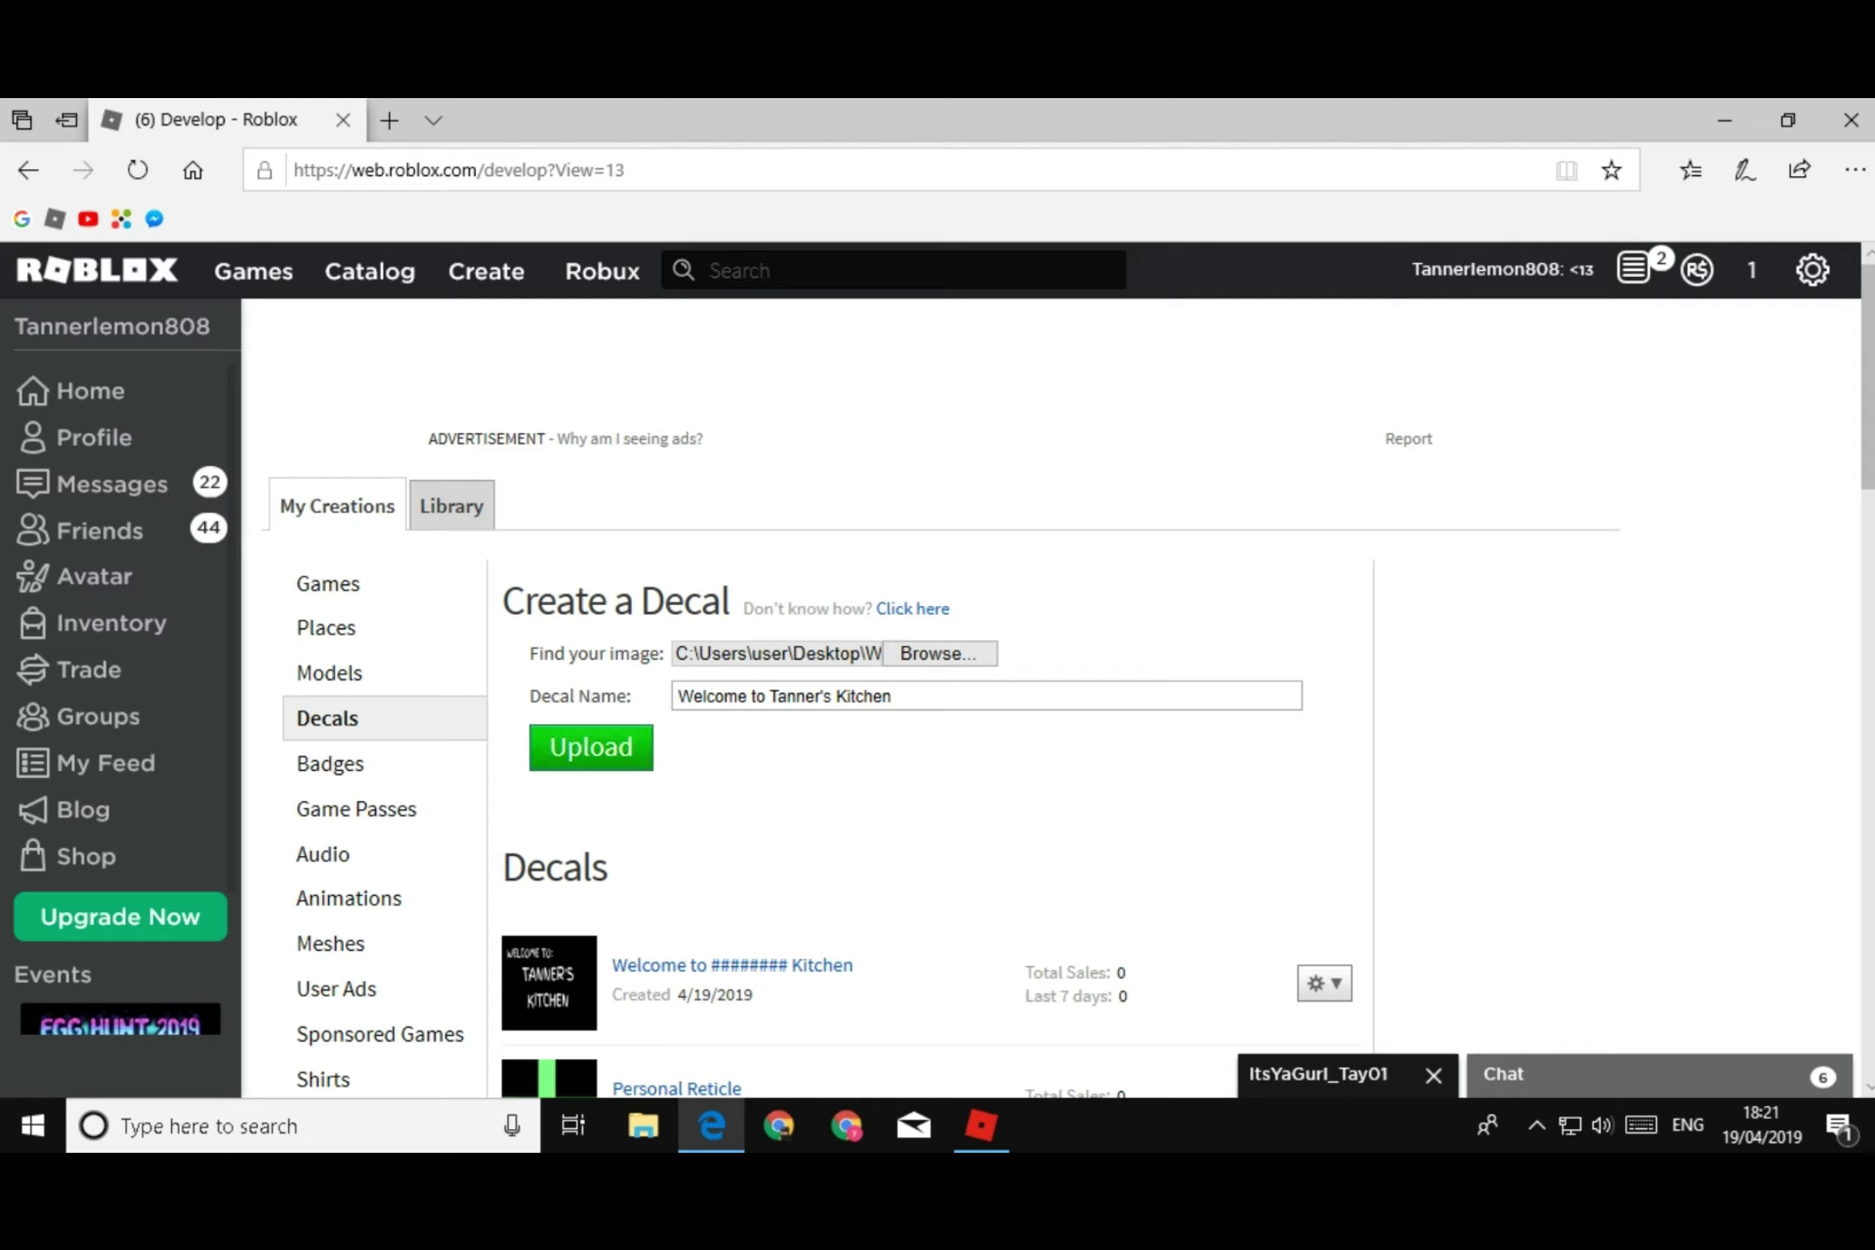